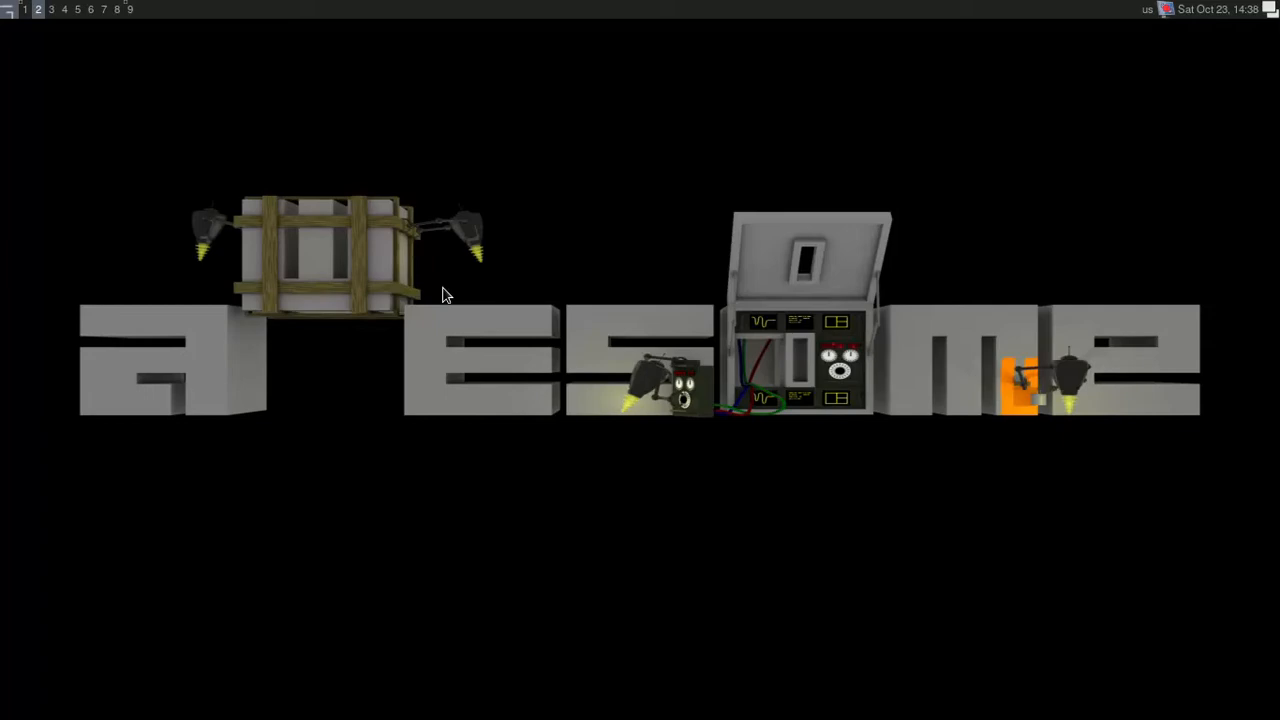
Step: Switch to workspace 1 and run neofetch in the terminal to display the system information
key(super+1)
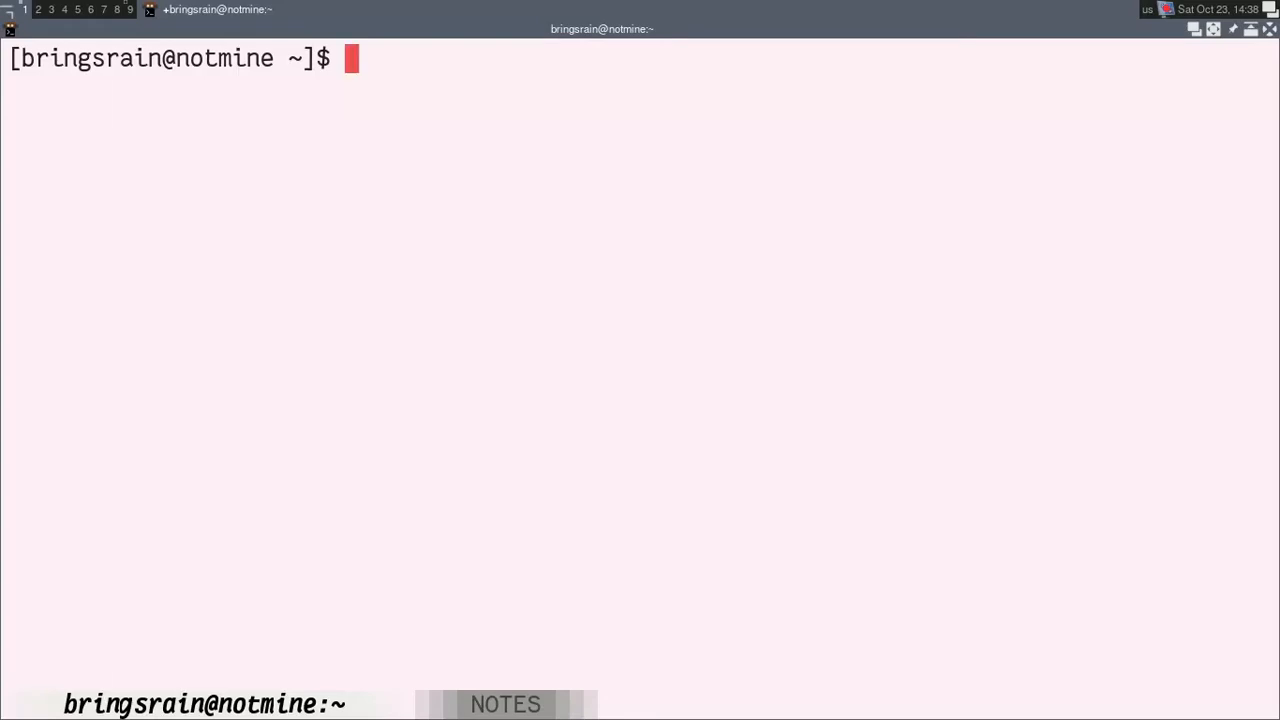
text(e)
key(BackSpace)
text(neofetch)
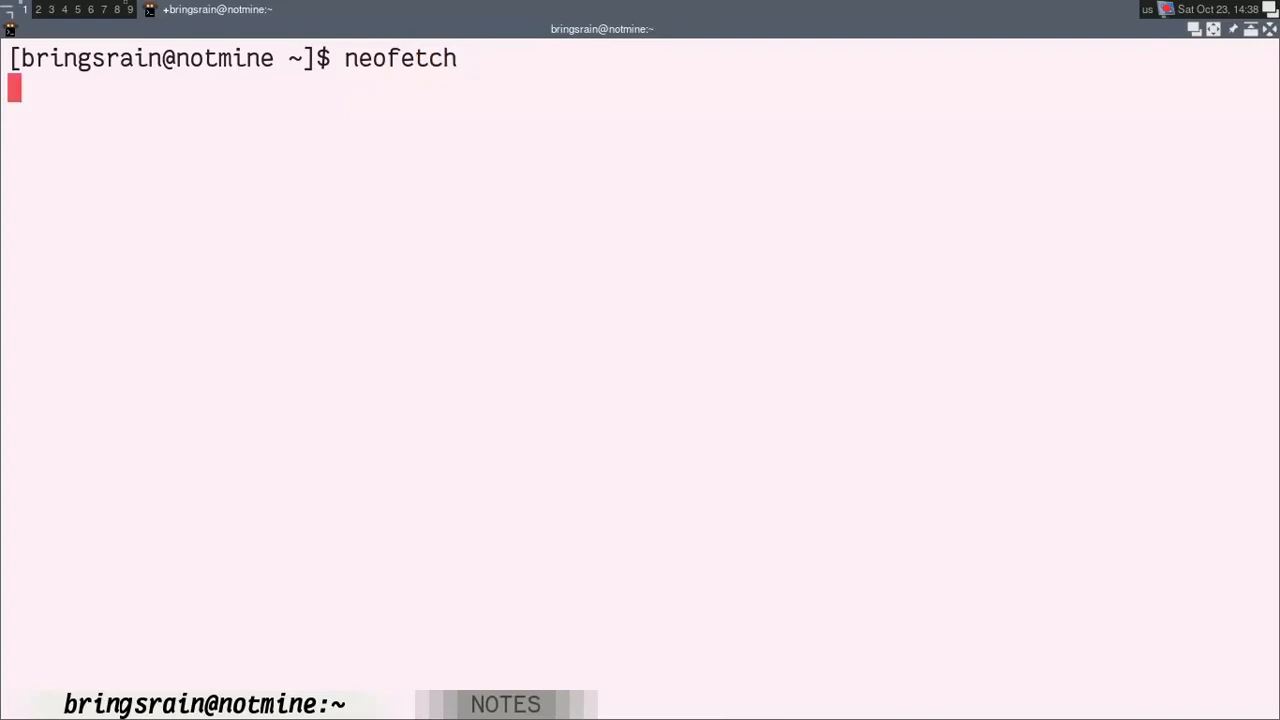
key(Return)
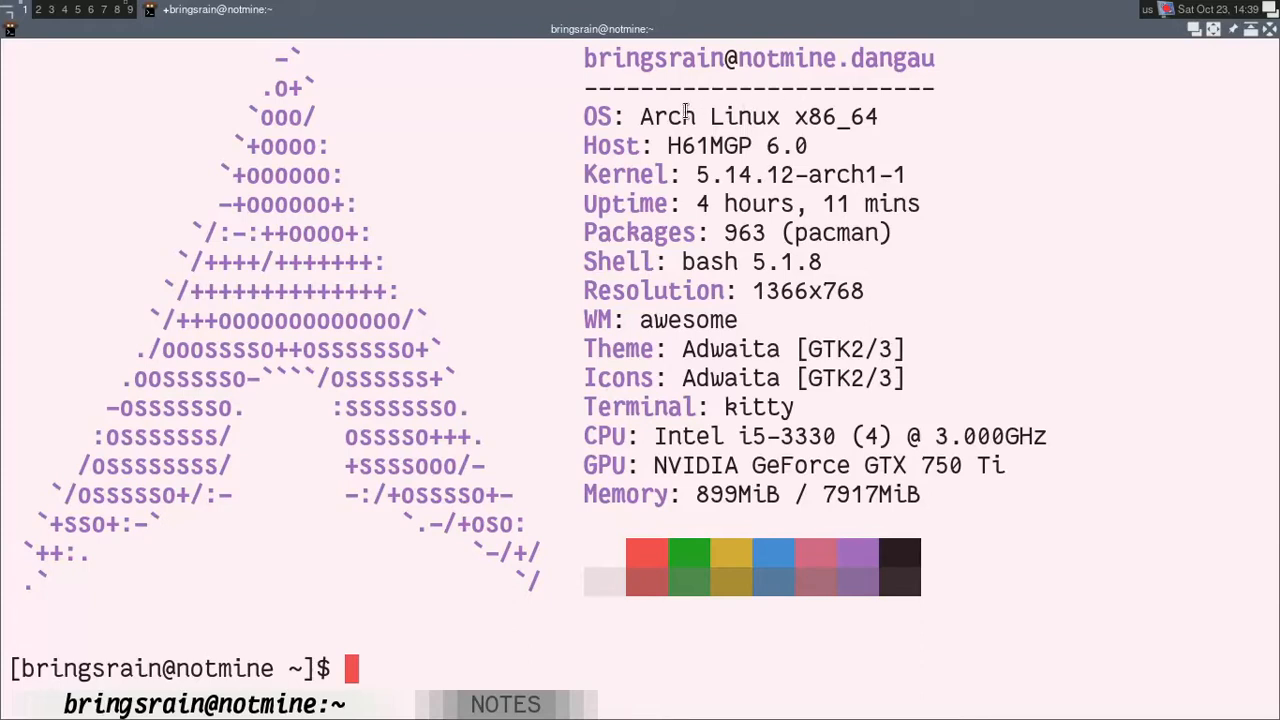
Step: Examine the host, CPU, GPU and memory entries in the neofetch output
drag(667, 146, 799, 152)
click(799, 152)
drag(654, 437, 836, 436)
drag(740, 436, 838, 436)
drag(656, 437, 829, 436)
drag(937, 437, 1054, 437)
click(930, 443)
drag(856, 437, 911, 438)
click(873, 457)
drag(651, 466, 988, 466)
click(869, 477)
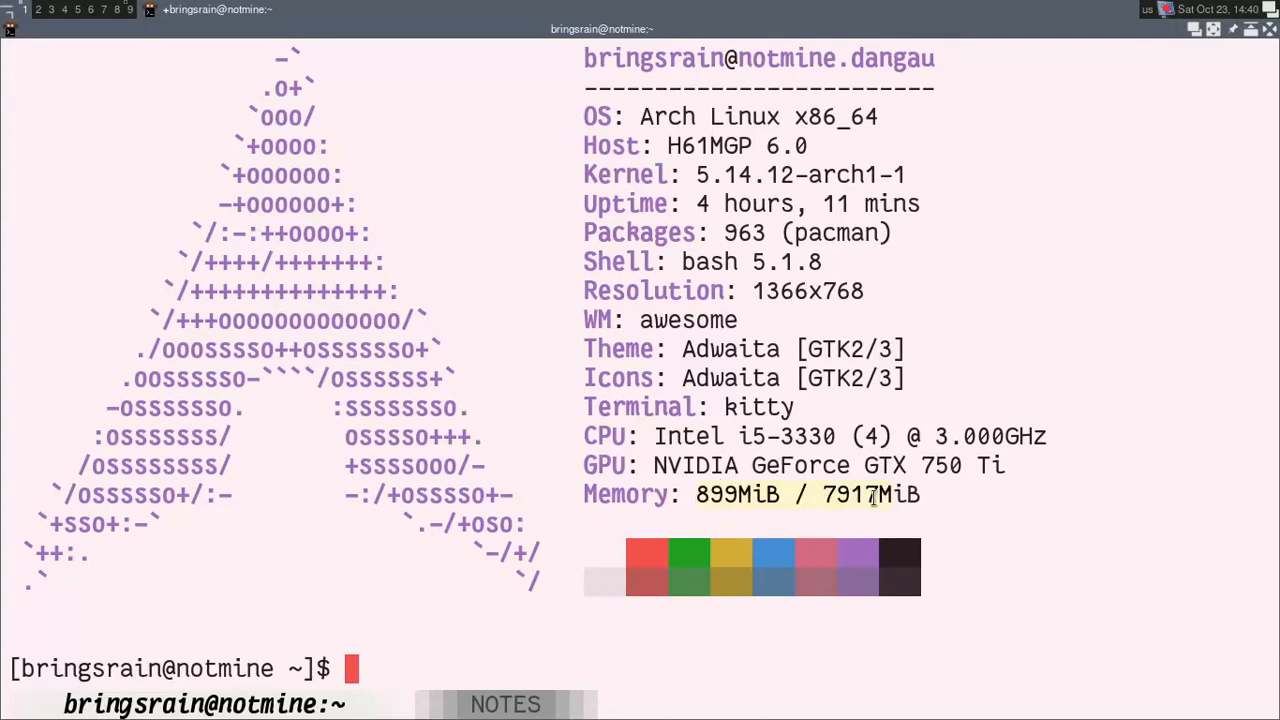
double_click(822, 494)
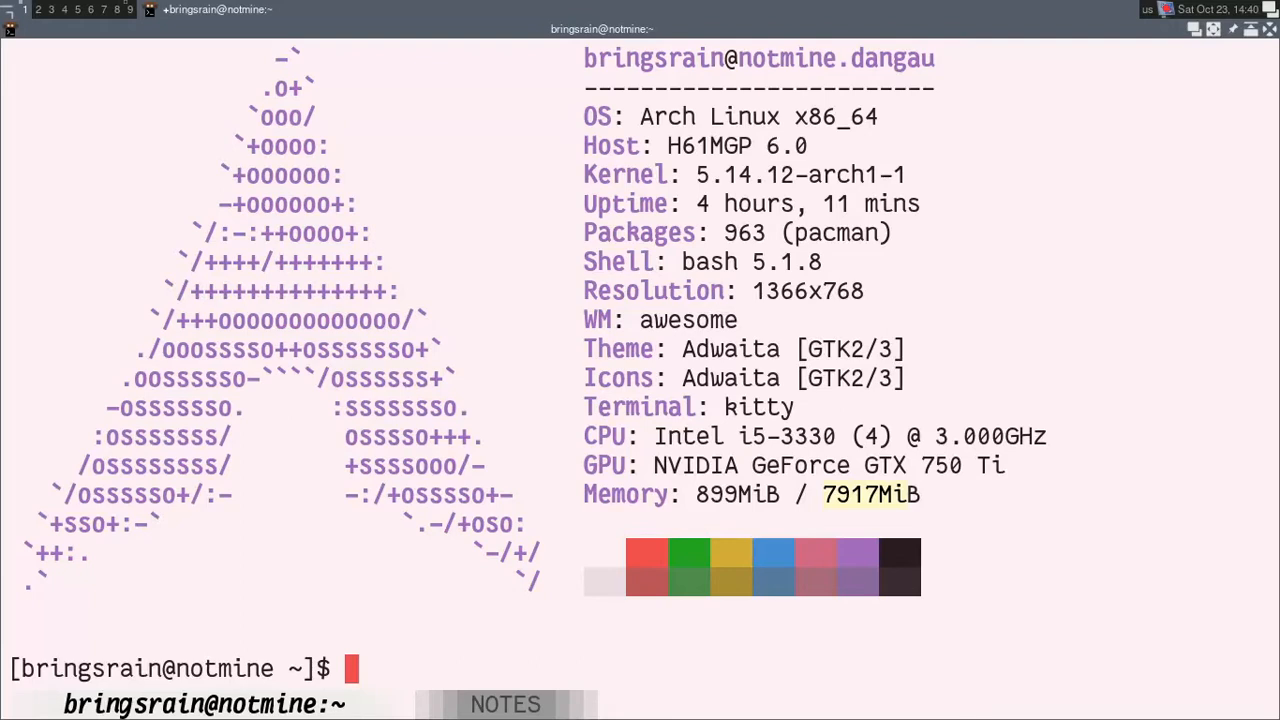
Step: Review the rc.lua configuration section of the ricing notes, and return to a cleared shell
key(ctrl+shift+Right)
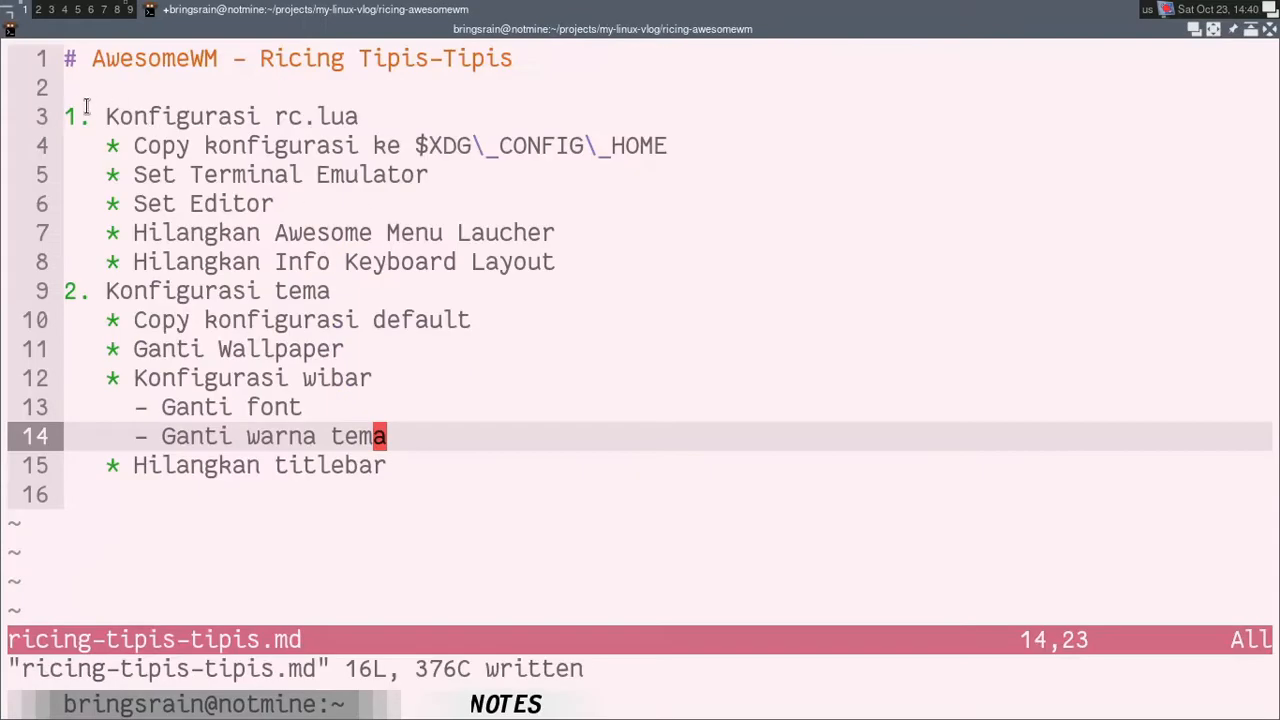
drag(66, 114, 359, 118)
click(306, 154)
drag(134, 146, 510, 146)
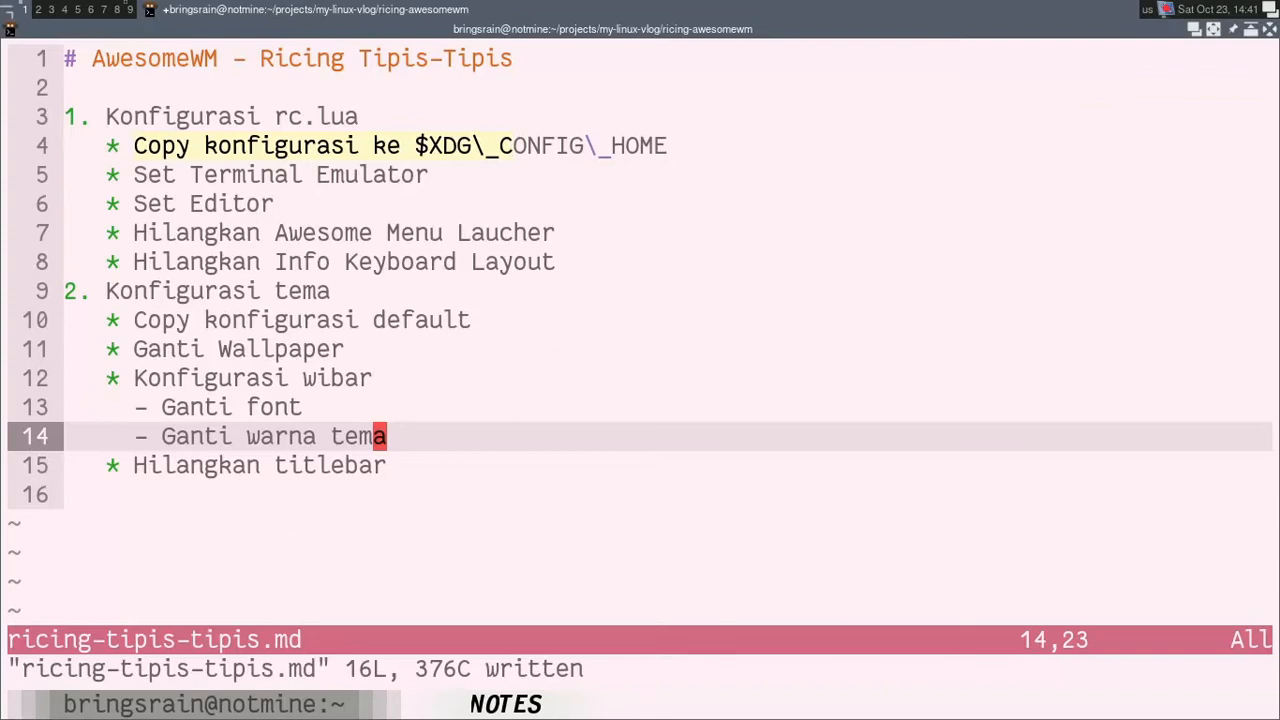
key(ctrl+shift+Left)
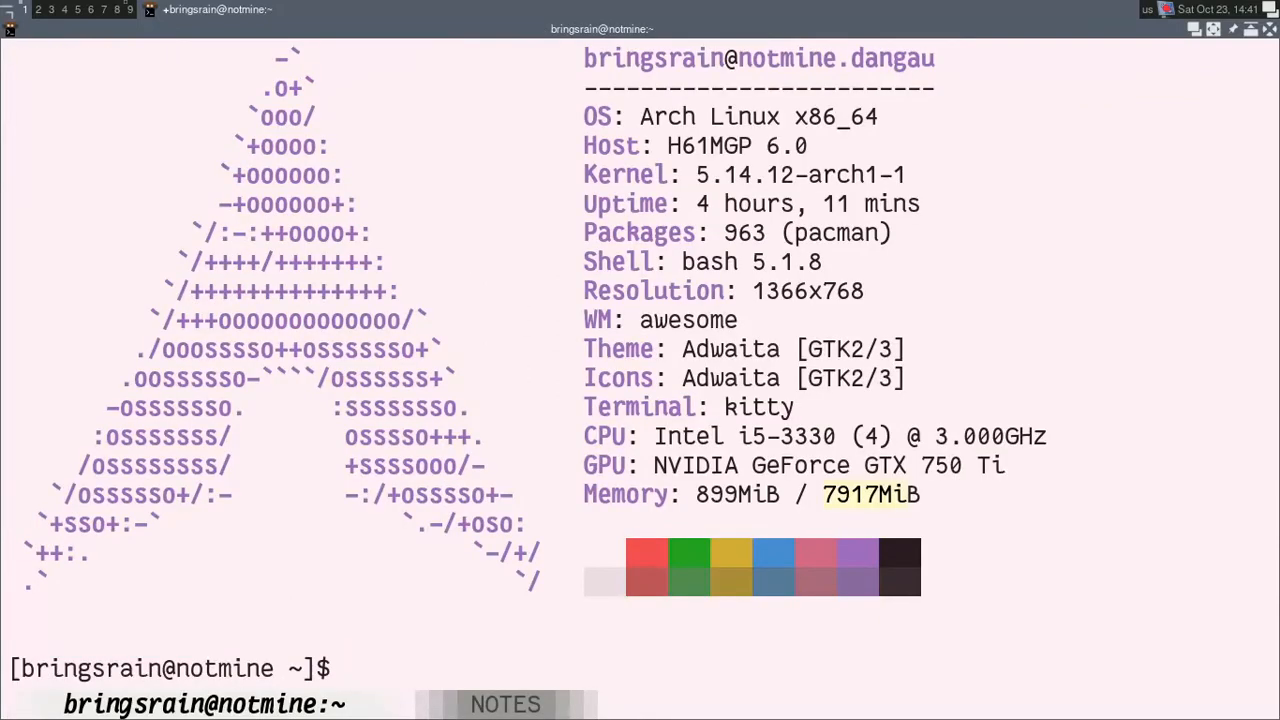
key(ctrl+l)
text(~/.config)
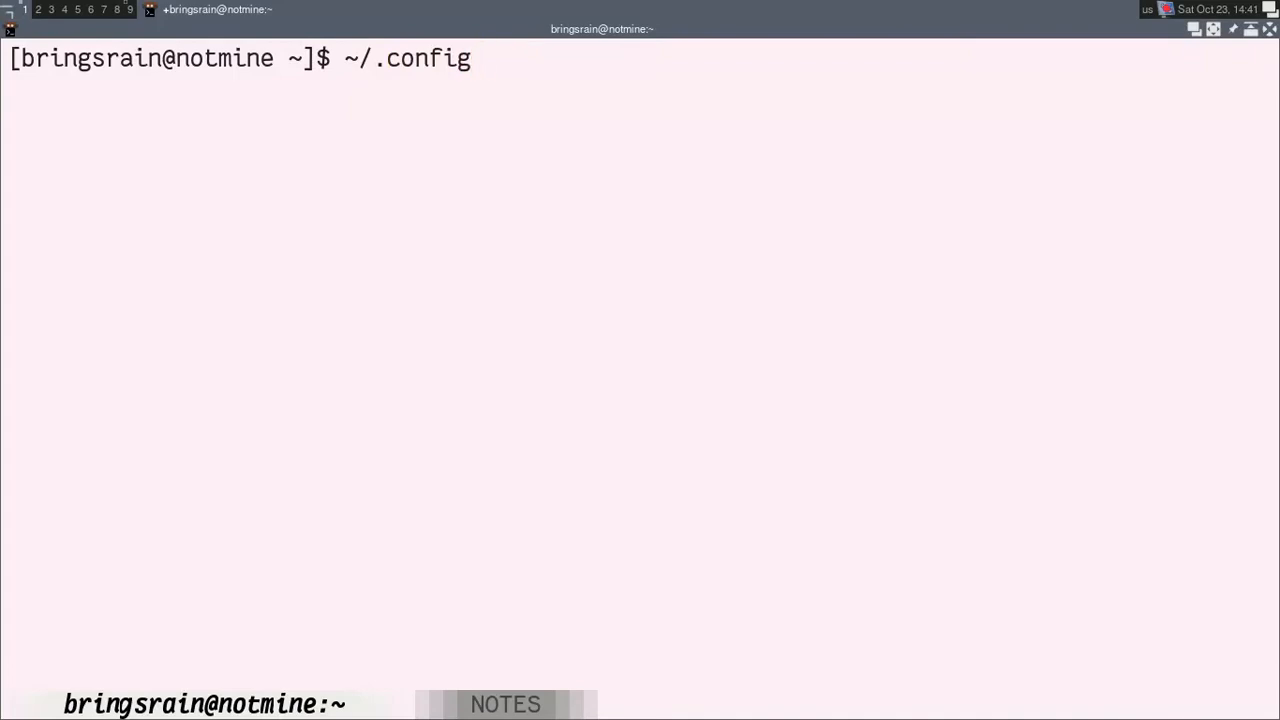
key(BackSpace)
key(ctrl+u)
Step: Print the value of $XDG_CONFIG_HOME with echo and clear the terminal
text(echo $XD)
text(G_)
text(HO)
key(BackSpace)
key(BackSpace)
text(CONFIG_HOME)
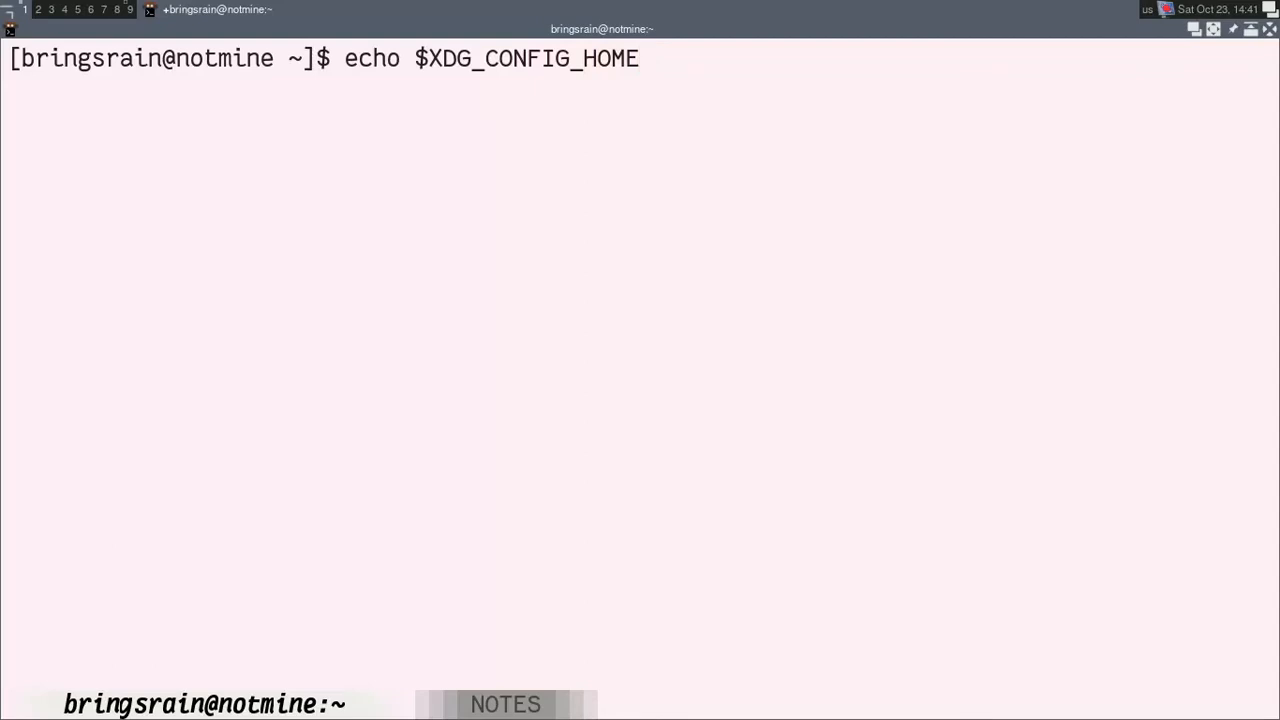
key(Return)
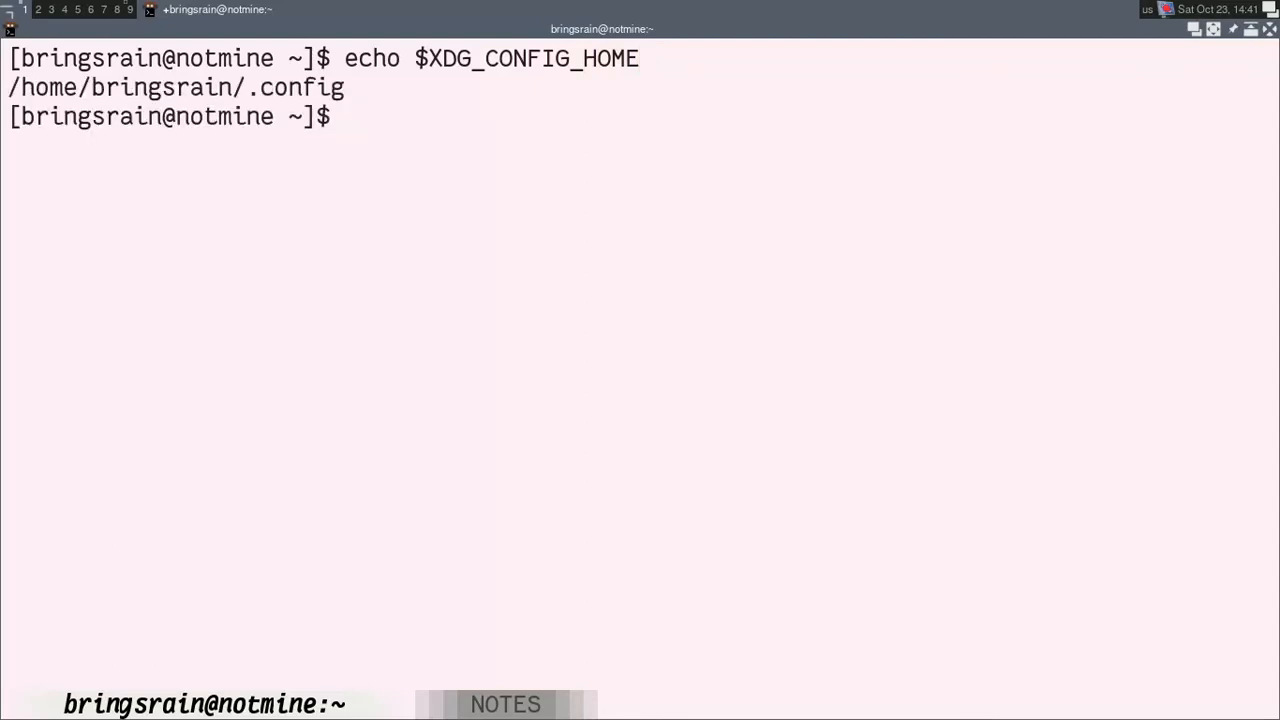
text(clear)
key(Return)
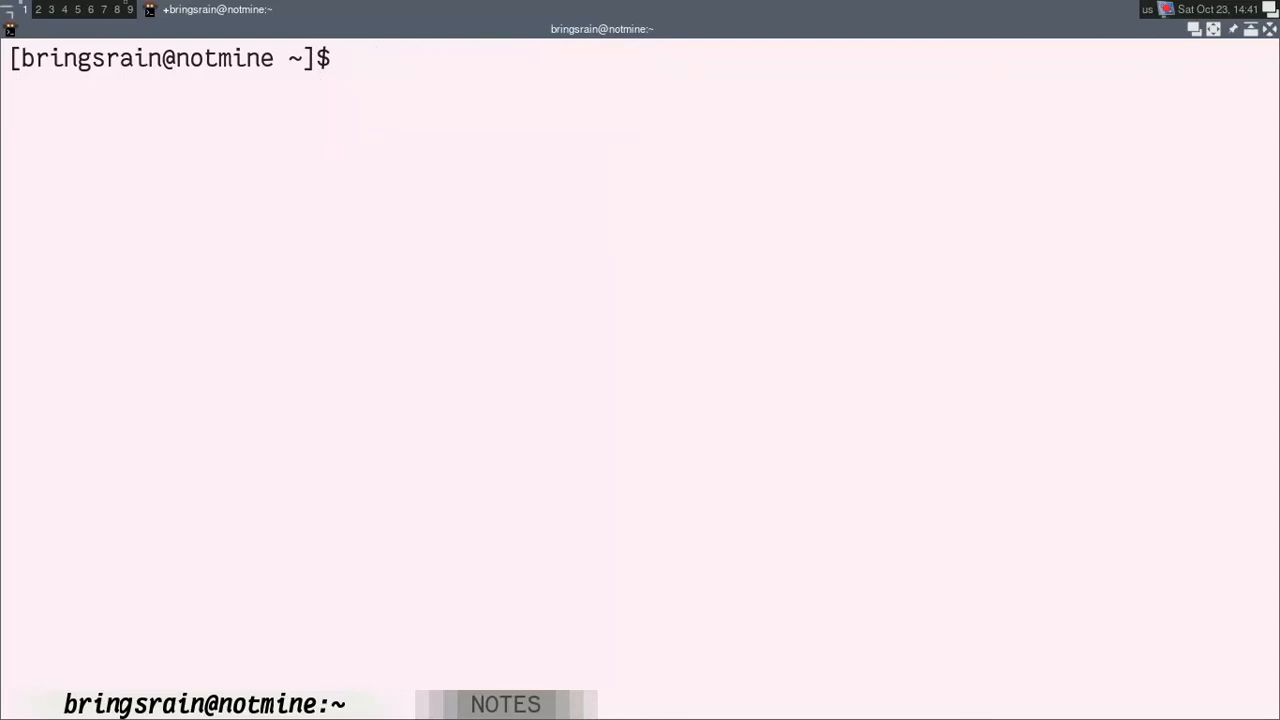
Step: Try to check the .config folder for an awesome entry with "ls .config/ | awesome"
text(ls .config)
key(Tab)
text(| aseso)
key(BackSpace)
key(BackSpace)
key(BackSpace)
key(BackSpace)
text(wesome)
key(Return)
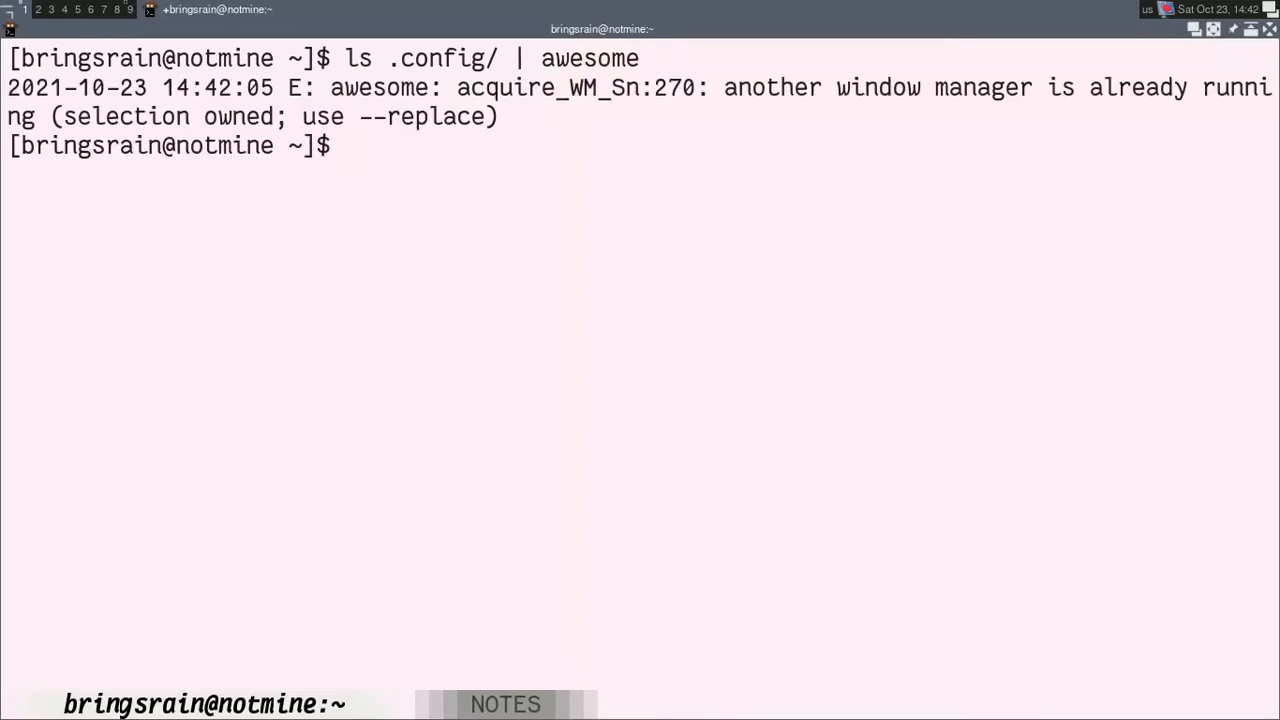
Step: Run "ls .config/ | grep awesome" to check for an existing awesome folder, and clear the terminal
key(Up)
key(Home)
key(Right)
key(Right)
key(Right)
key(Right)
key(Right)
key(Right)
key(Right)
key(Right)
key(Right)
key(Right)
key(Right)
key(Right)
key(Right)
key(Right)
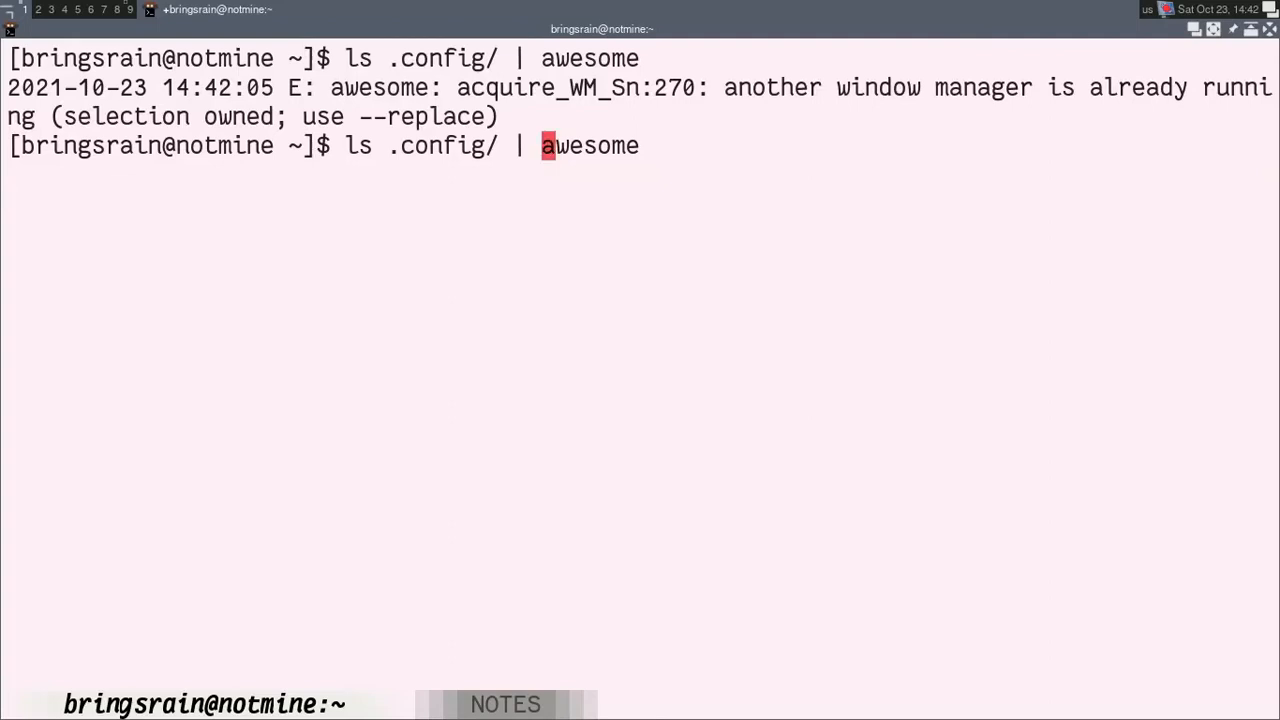
text(grep)
key(Return)
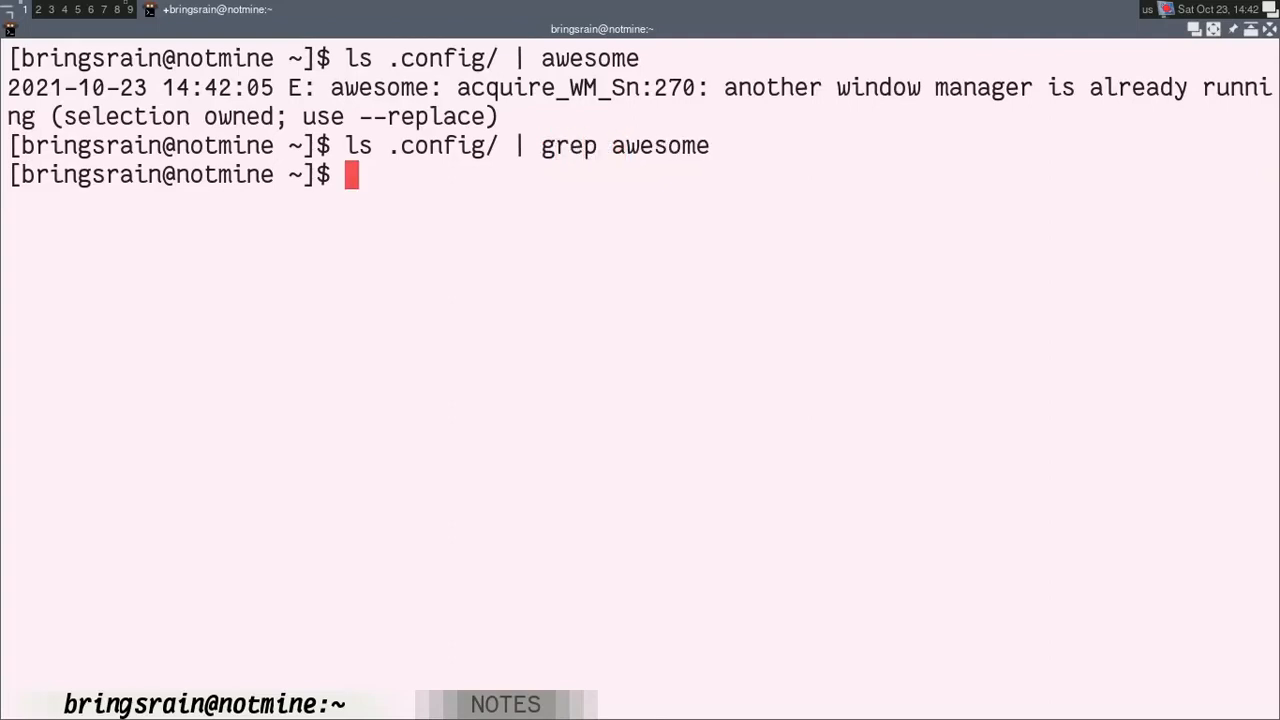
text(clear)
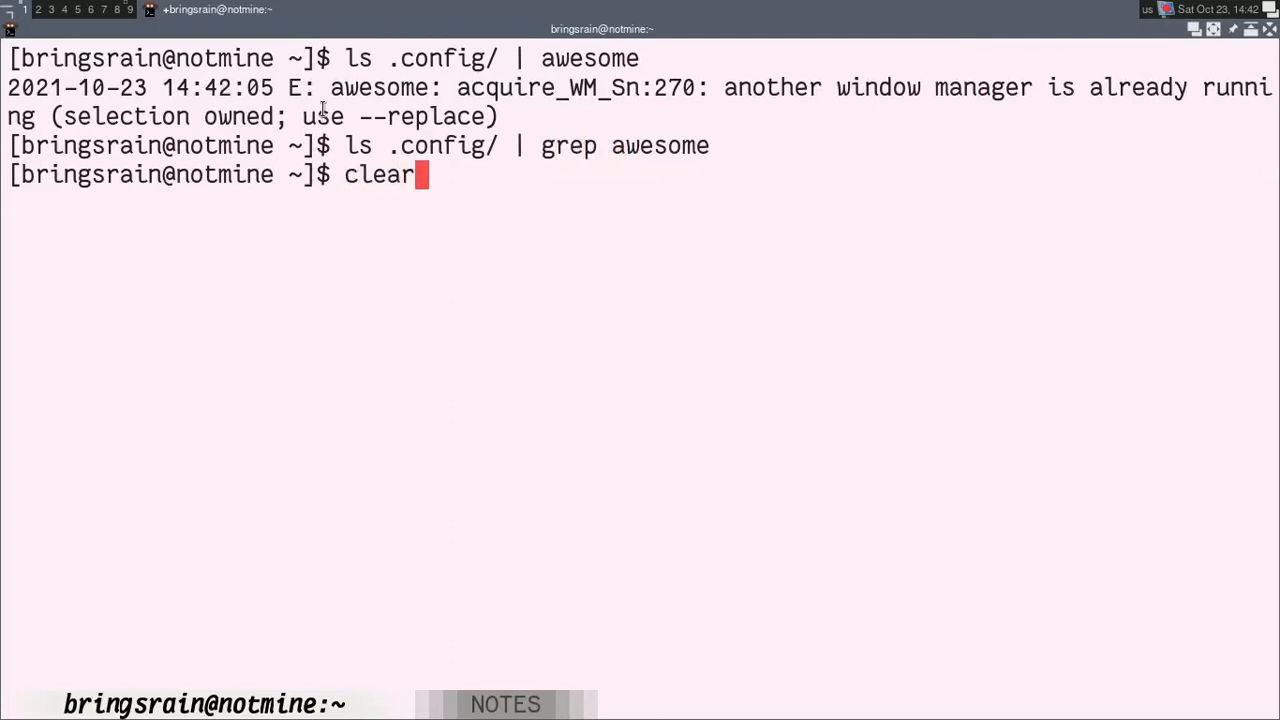
key(Return)
Step: Create the directory .config/awesome in the home folder
text(mkdir .confi)
key(Tab)
text(some)
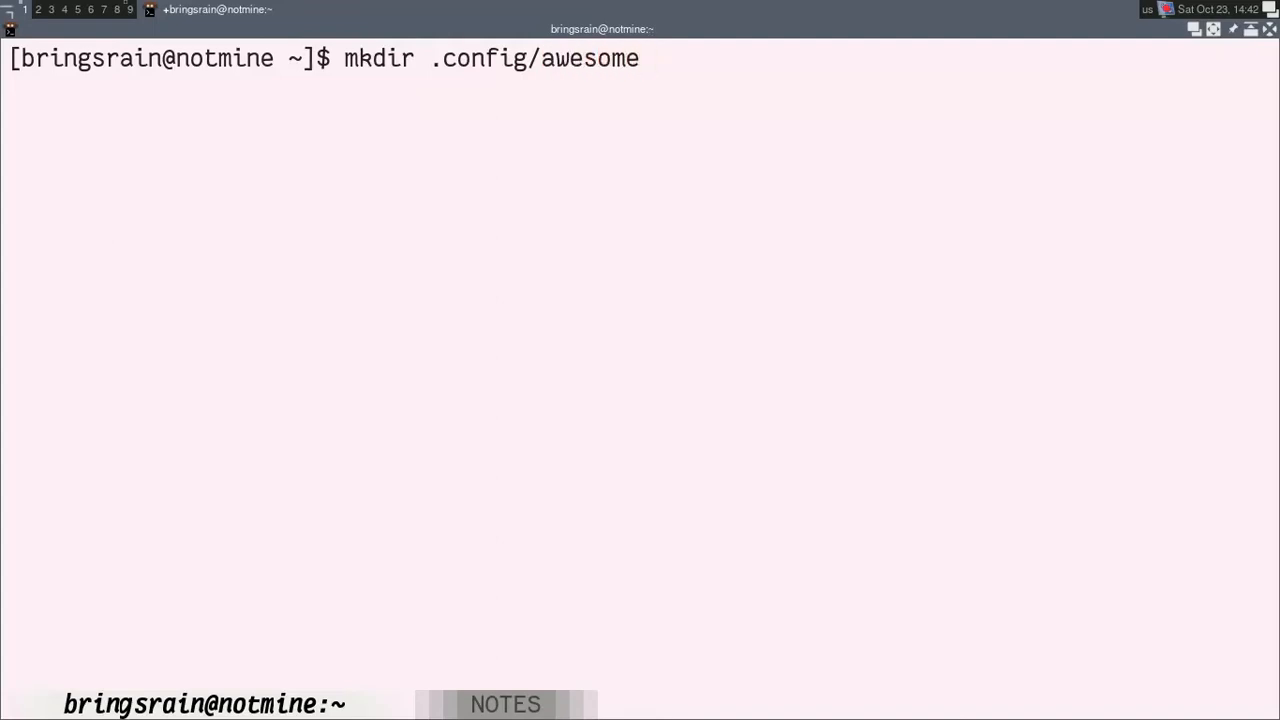
key(Return)
Step: Copy /etc/xdg/awesome/rc.lua into .config/awesome/ and clear the terminal
text(cp )
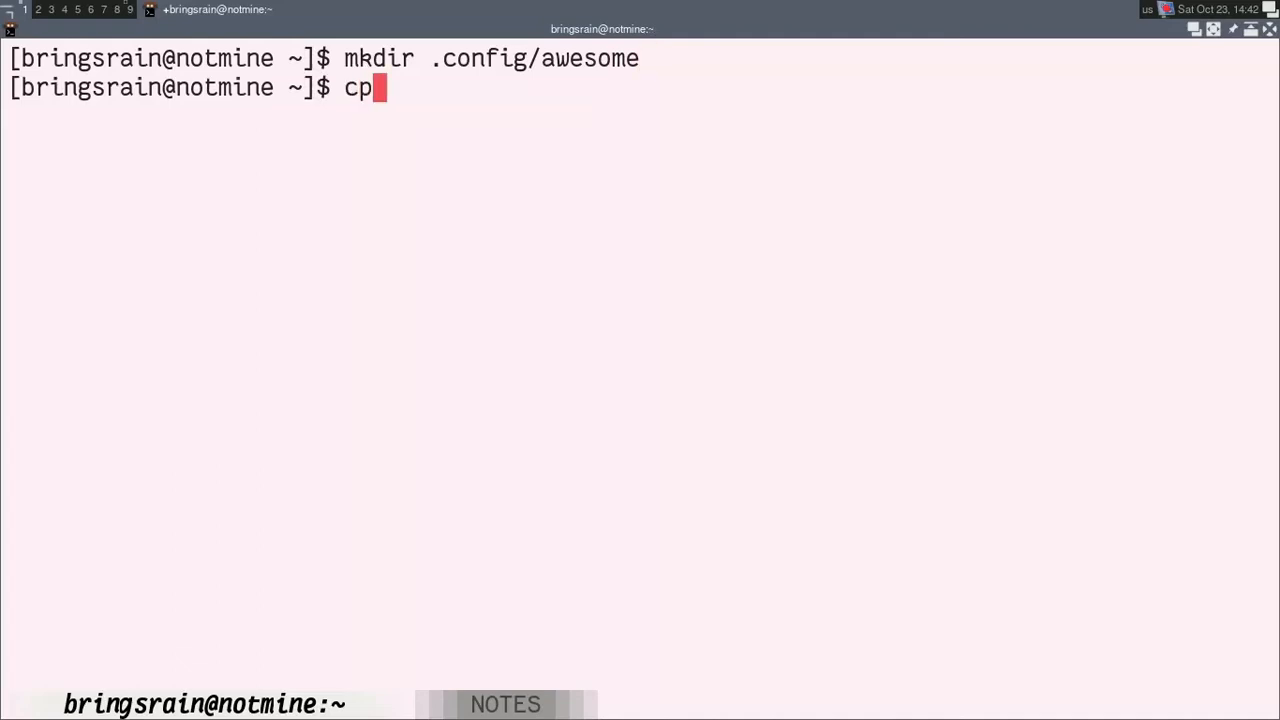
text(/etc)
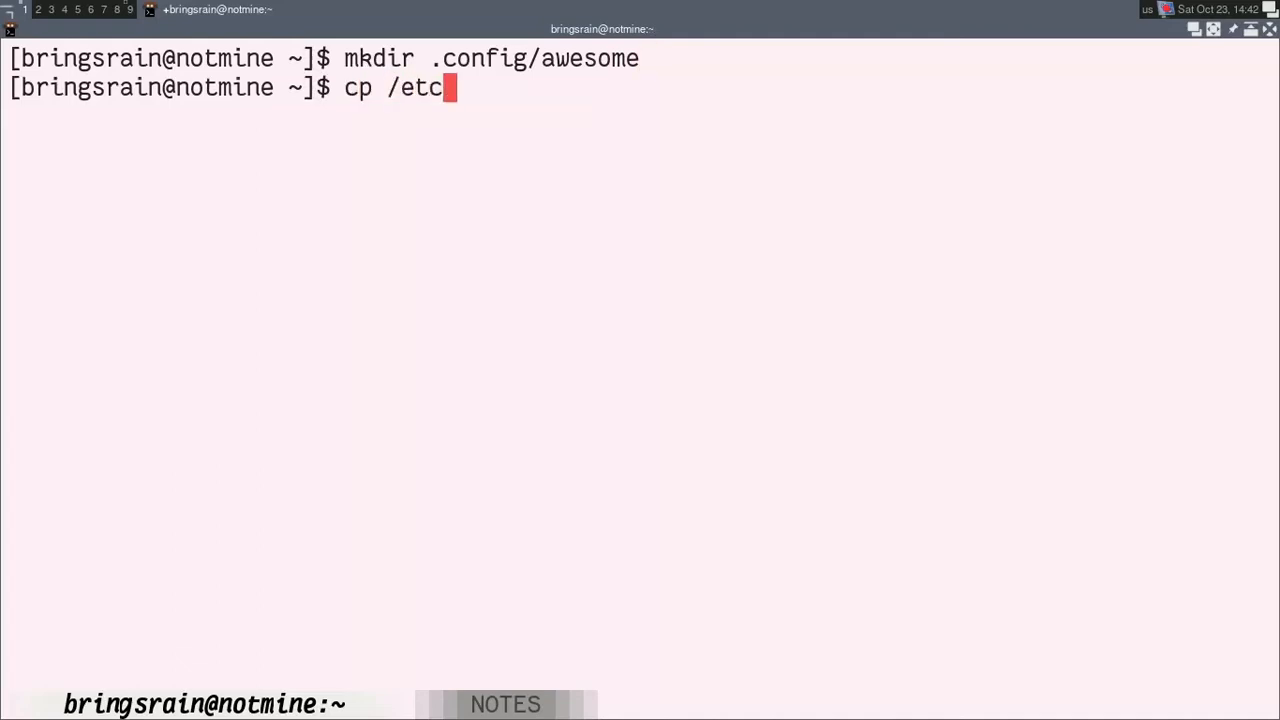
text(/xdg/)
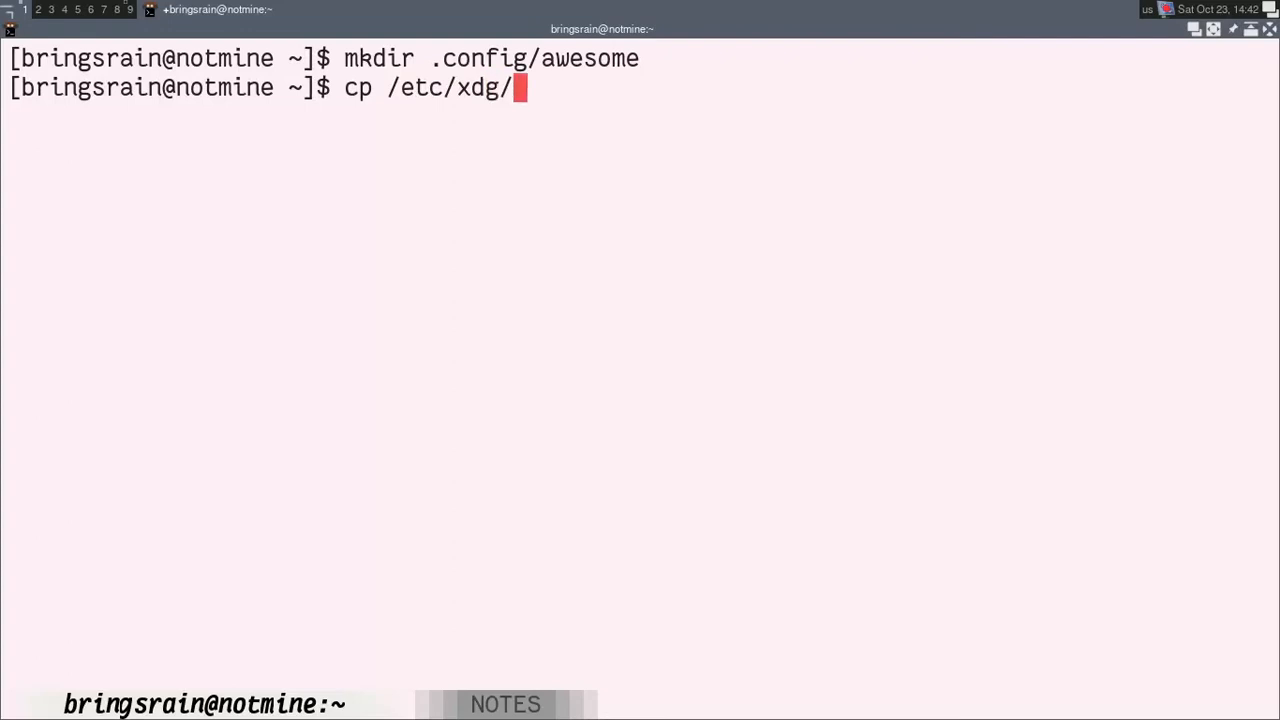
text(r)
key(BackSpace)
text(ases)
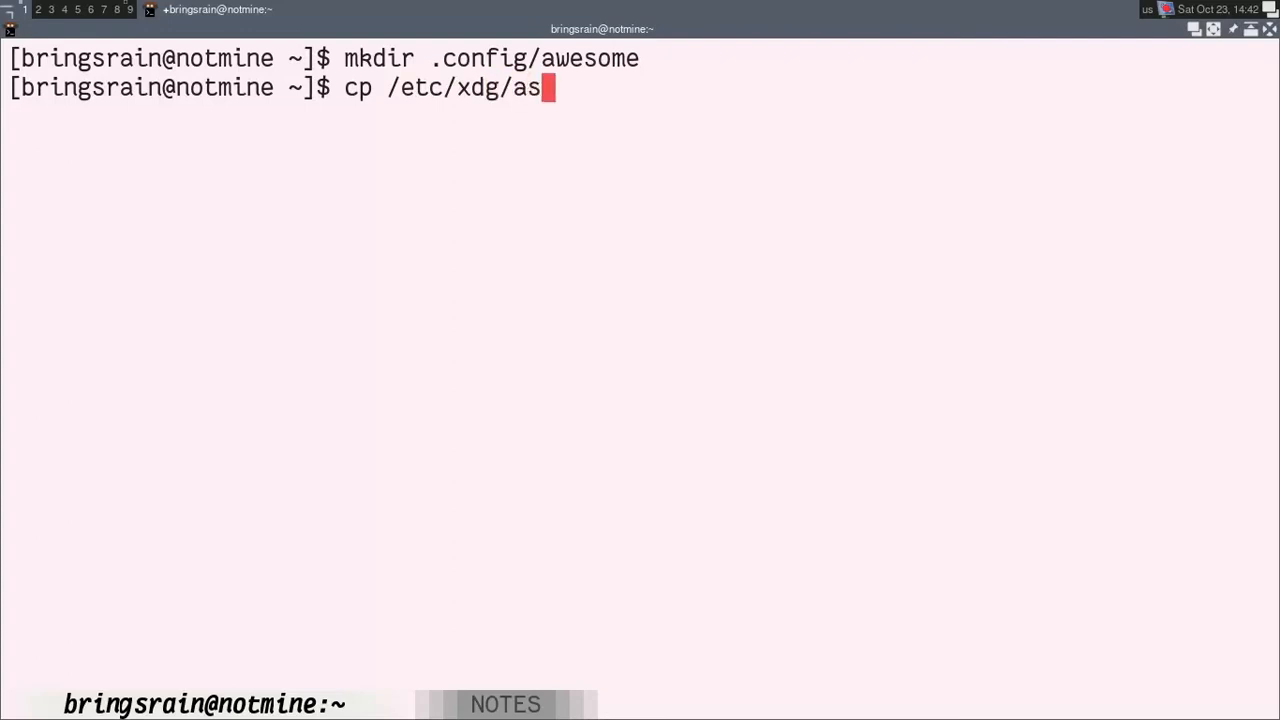
key(BackSpace)
key(BackSpace)
key(BackSpace)
text(we)
key(Tab)
text(r.)
text(.lua )
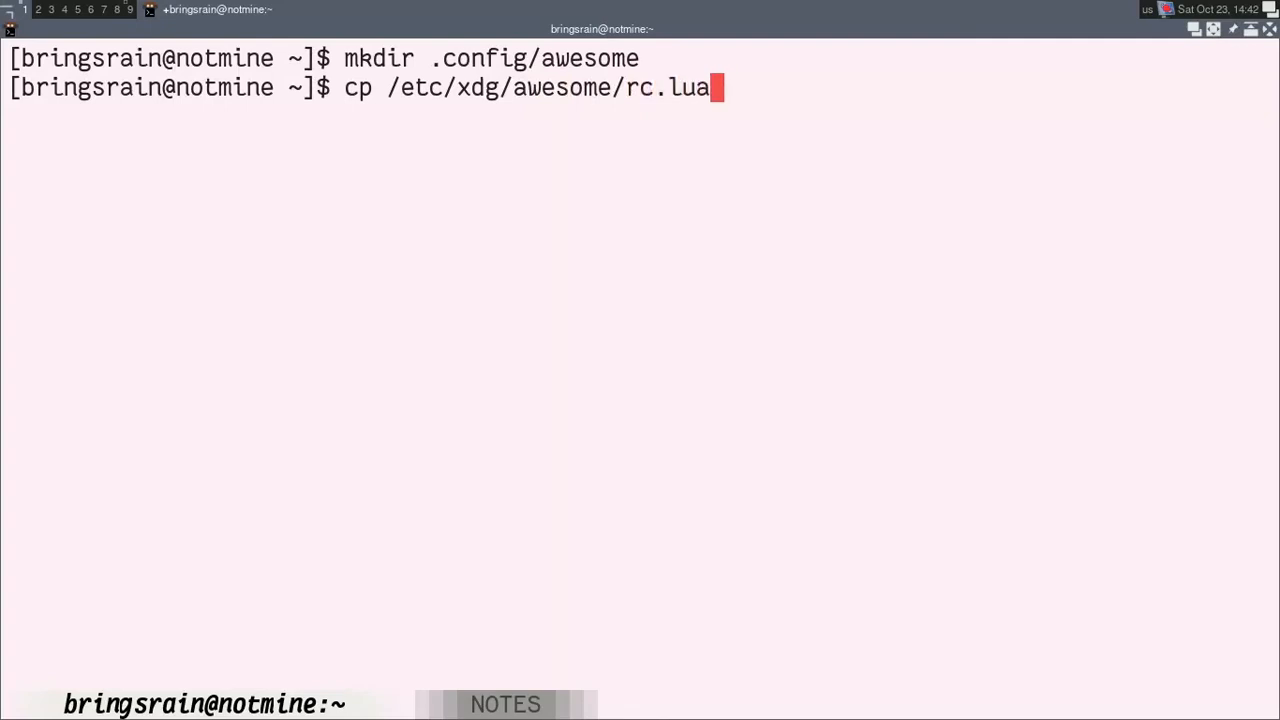
text(.config)
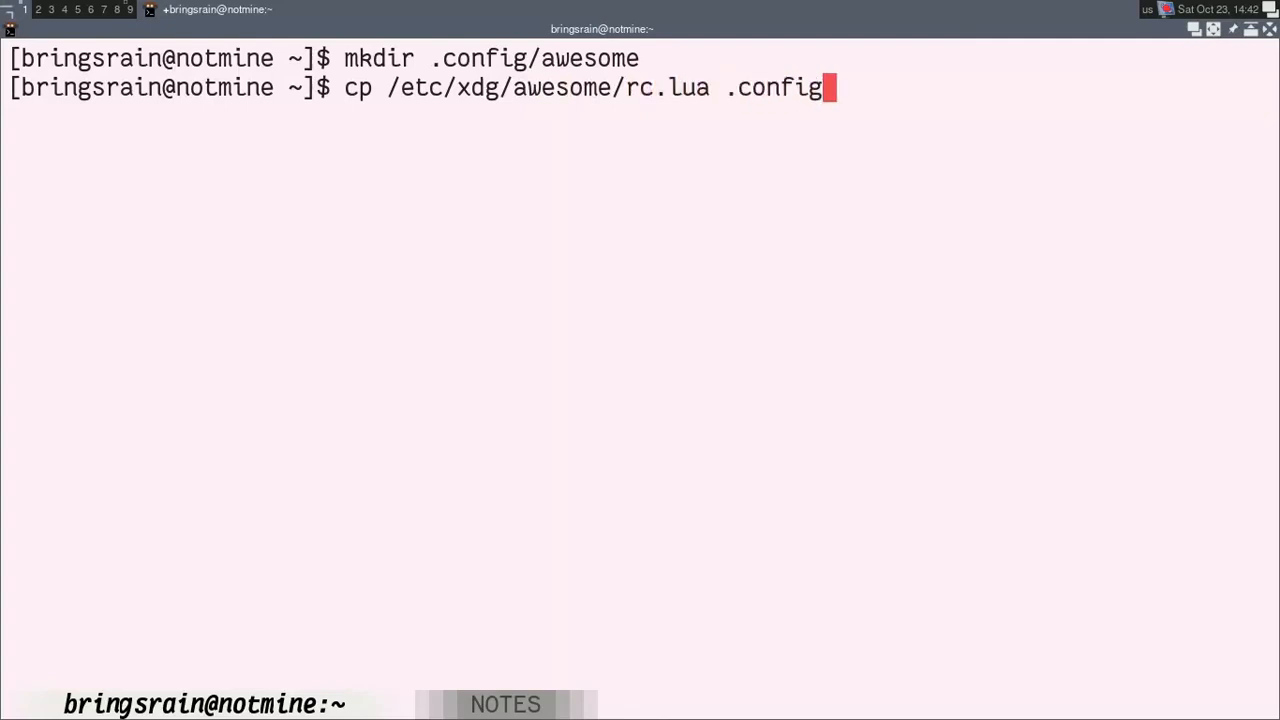
text(/awes)
key(Tab)
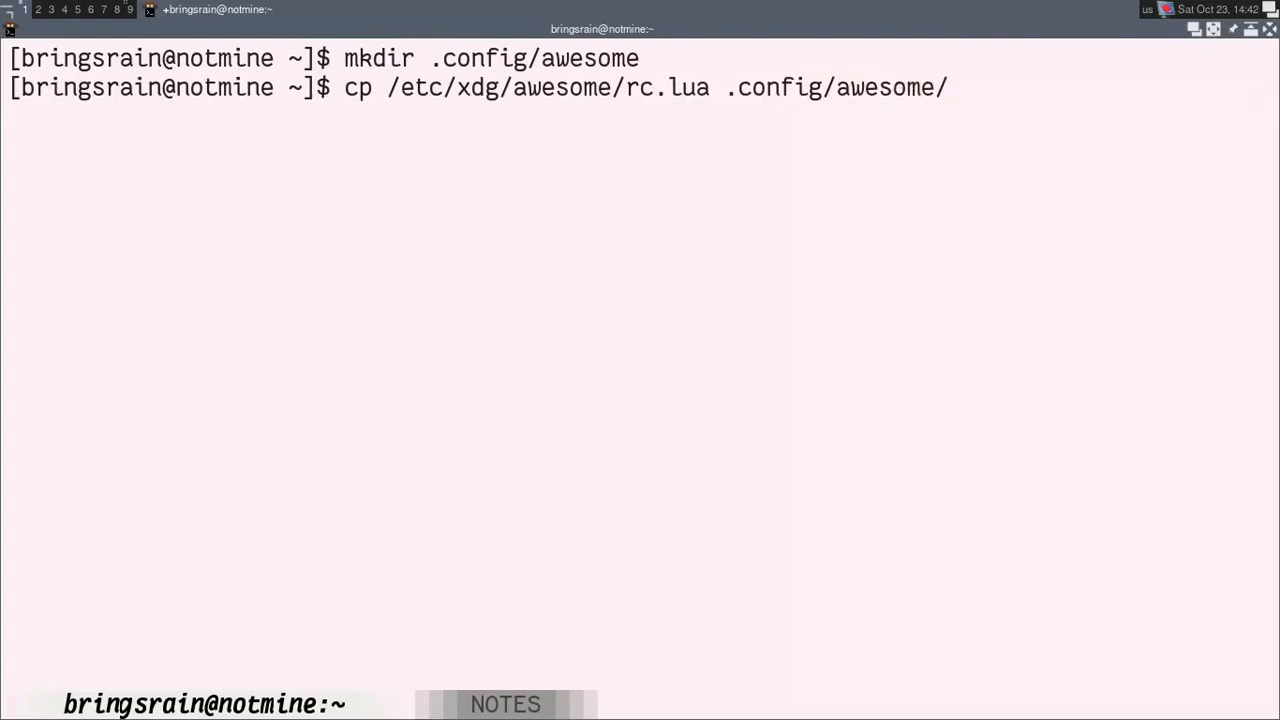
key(Return)
text(clear)
key(Return)
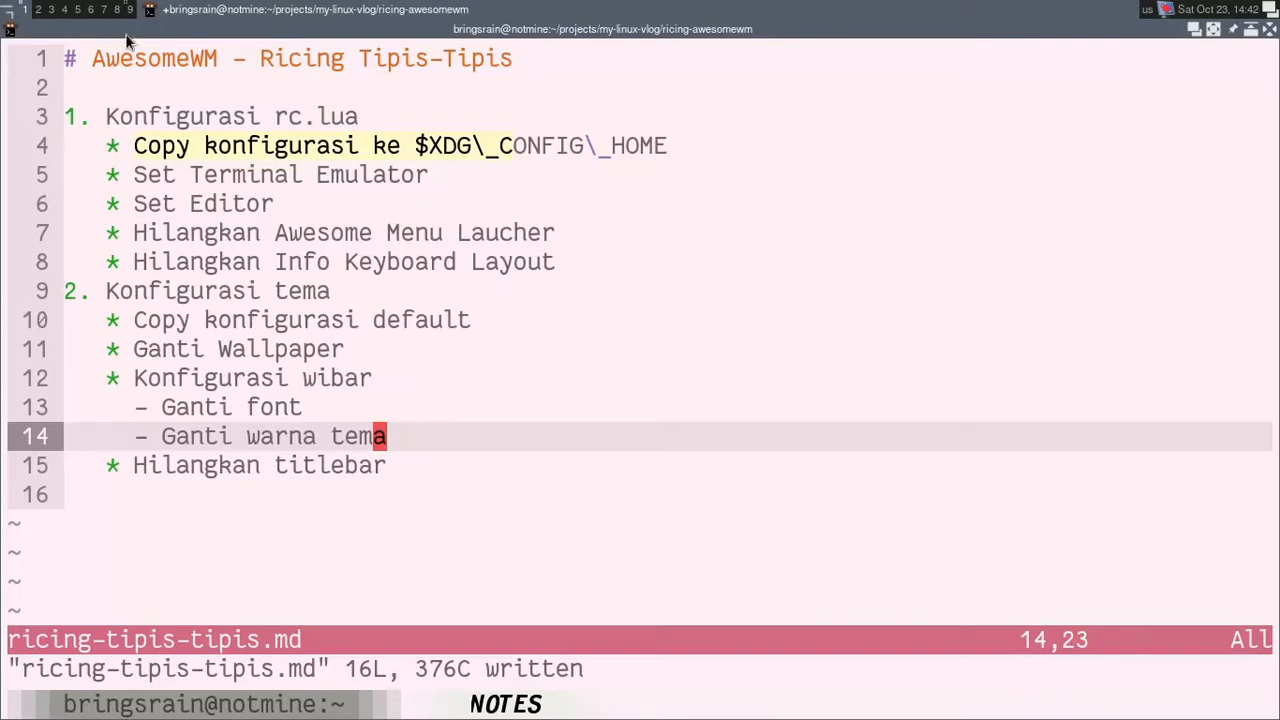
Step: Check the configuration copy item and the following tasks in the ricing notes
drag(130, 174, 286, 170)
click(133, 155)
drag(133, 155, 331, 135)
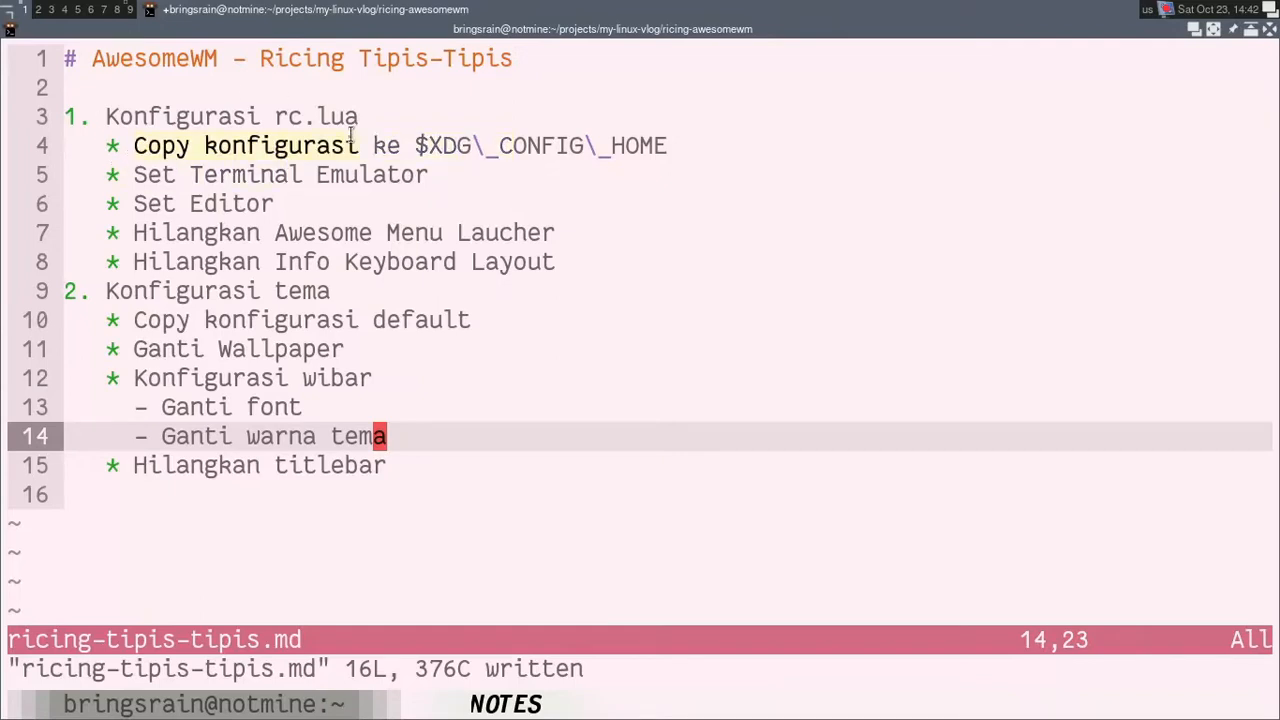
click(306, 168)
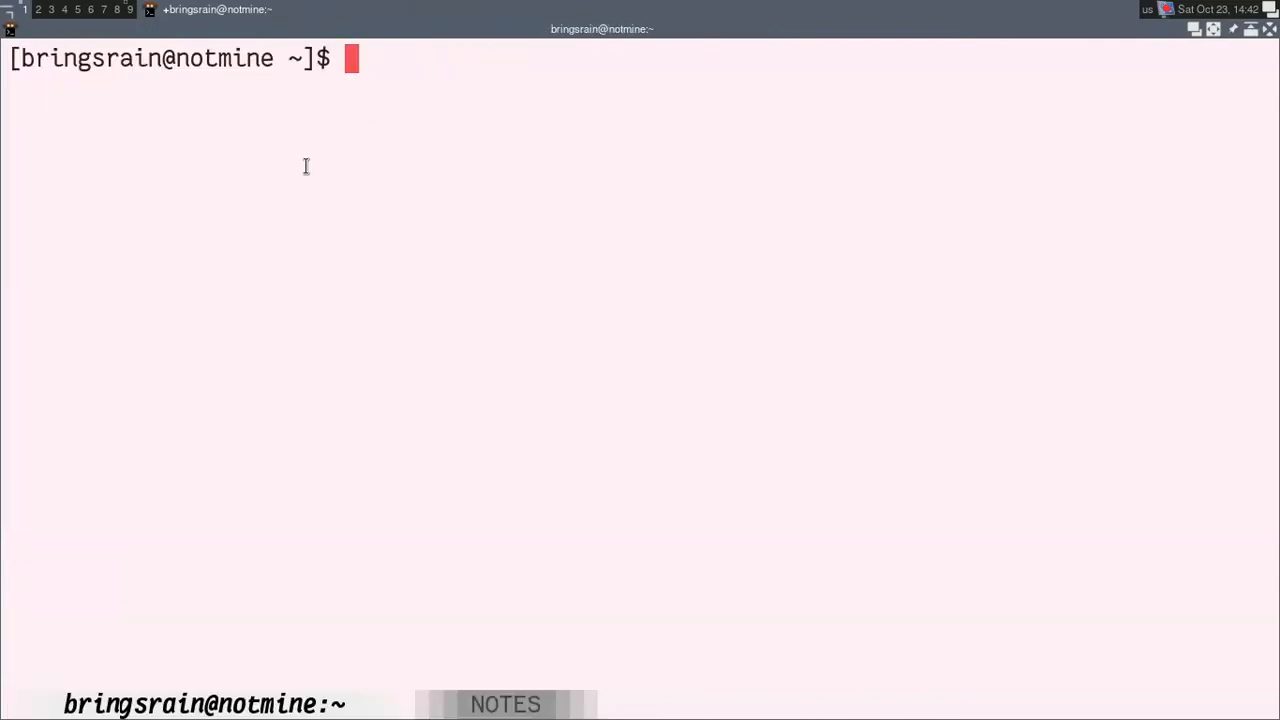
Step: Open ~/.config/awesome/rc.lua in nvim from the shell
text(nvim )
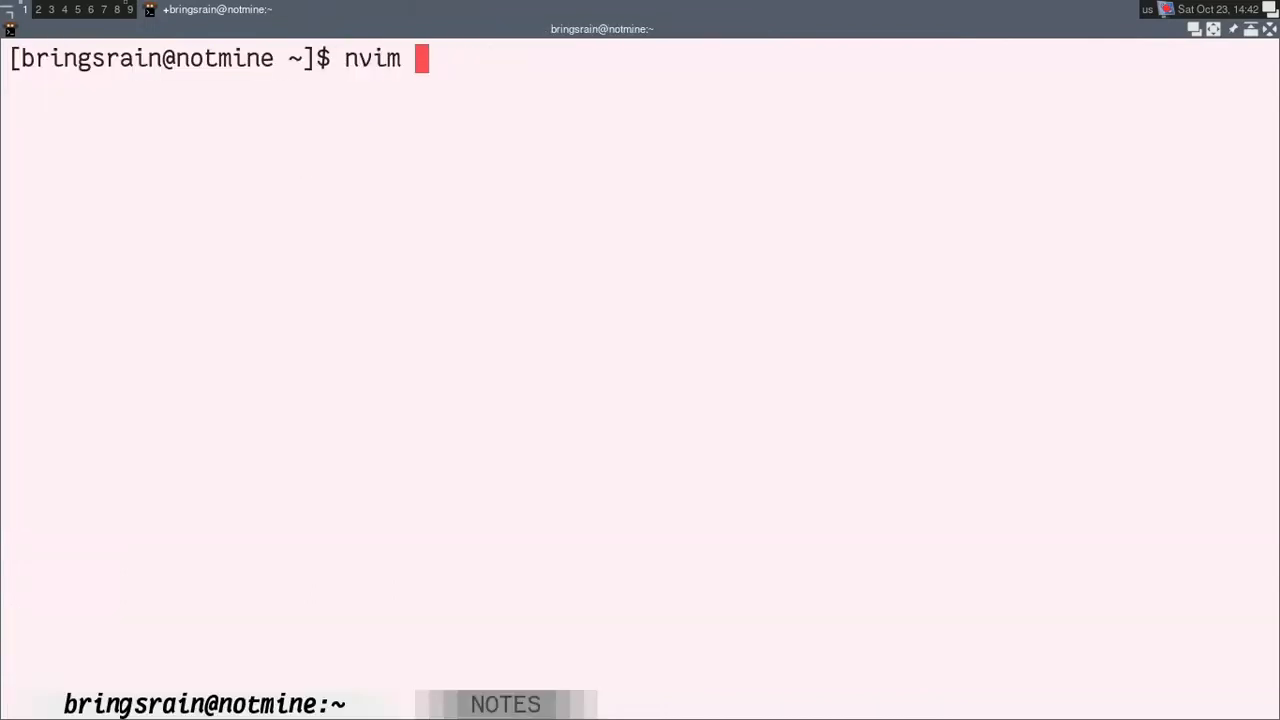
text(~)
text(/.c)
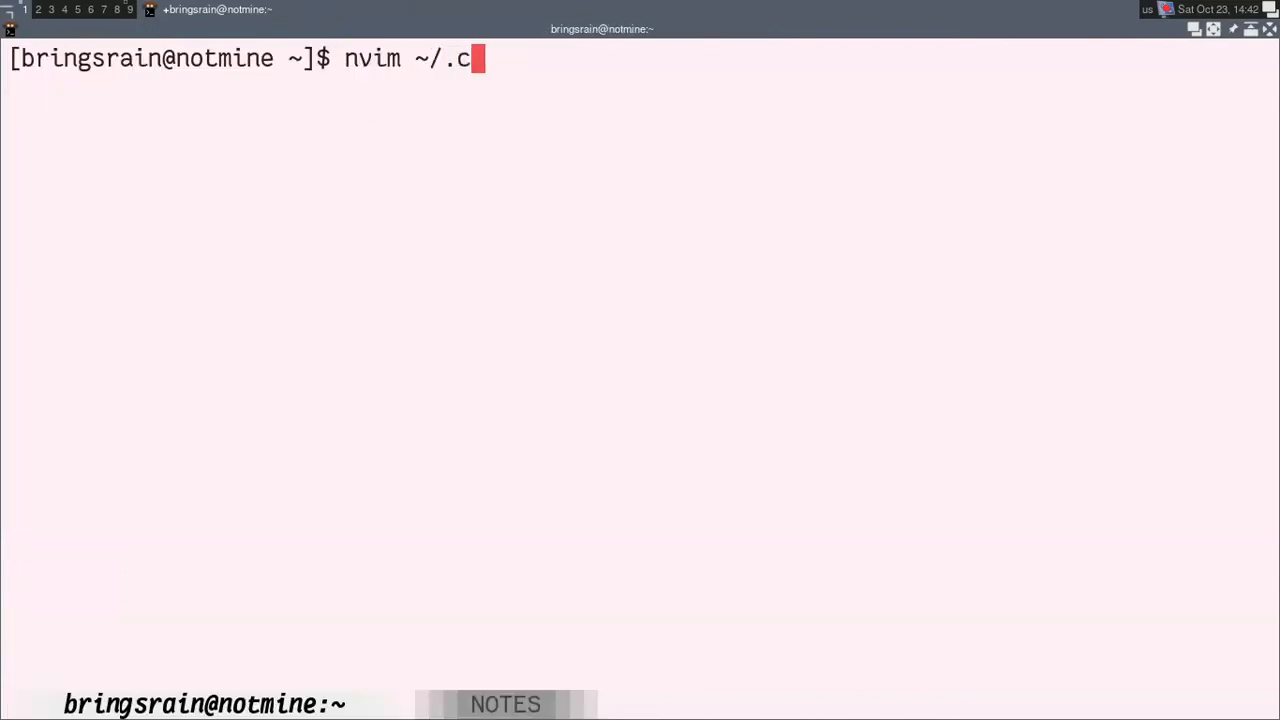
text(onfig/awesome/rc.lua)
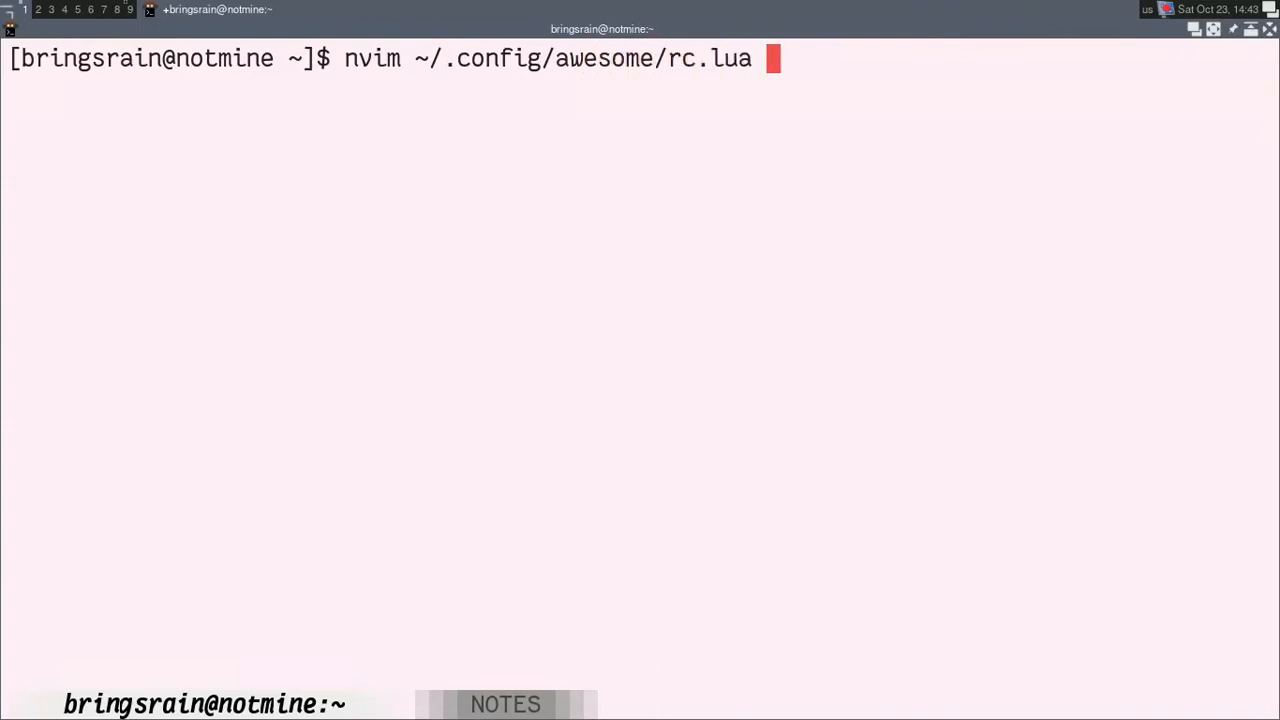
key(Return)
key(j)
key(j)
key(j)
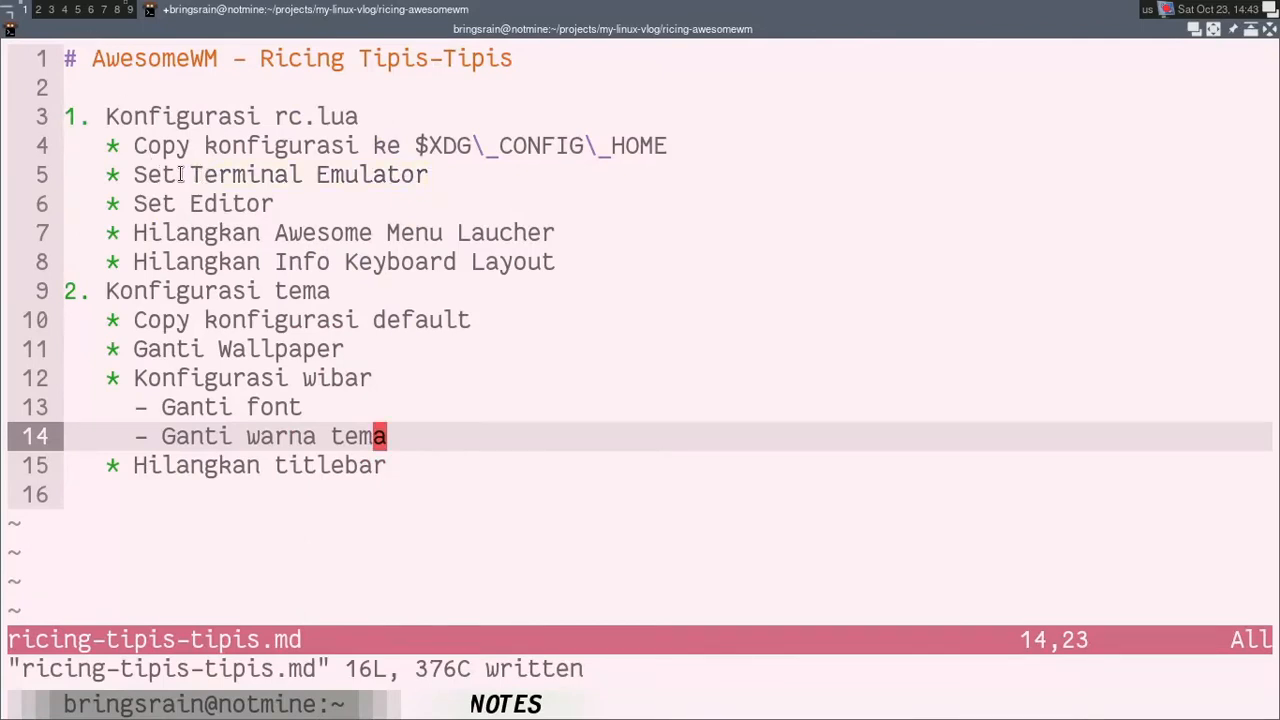
Step: Highlight the terminal emulator task in the notes and consult the AwesomeWM hotkey help for the terminal shortcut
drag(200, 175, 312, 175)
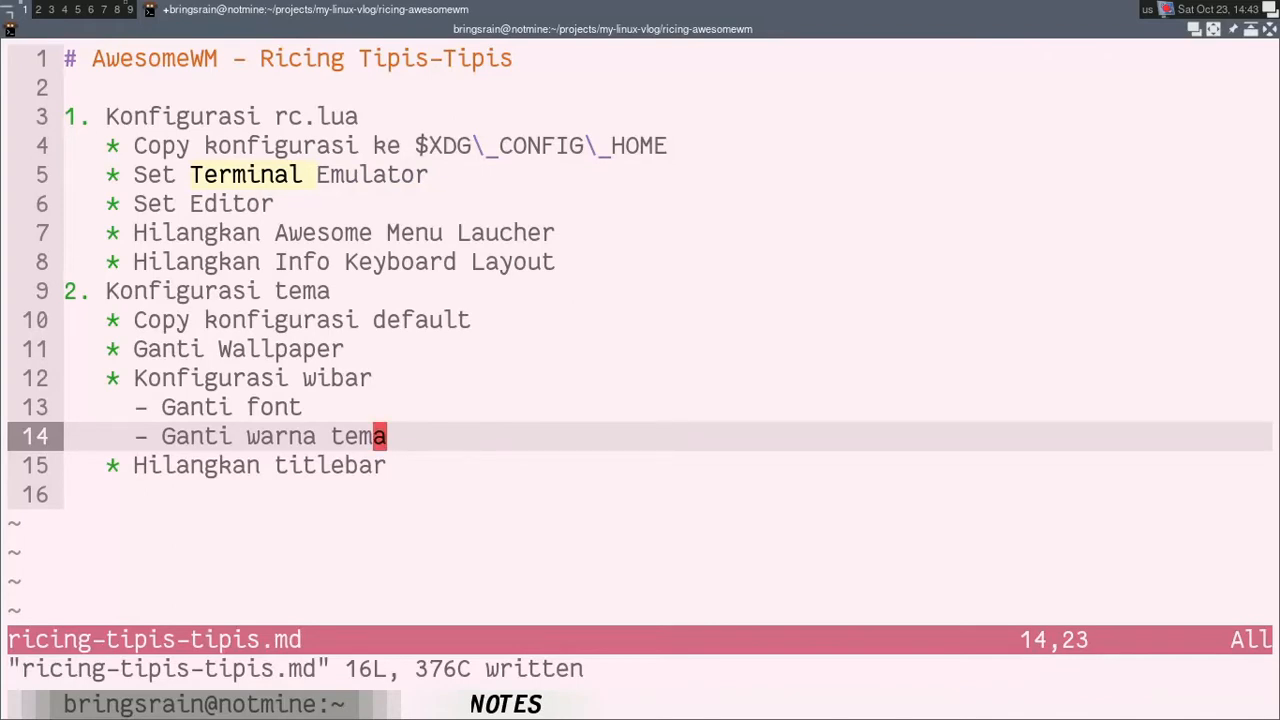
key(super+s)
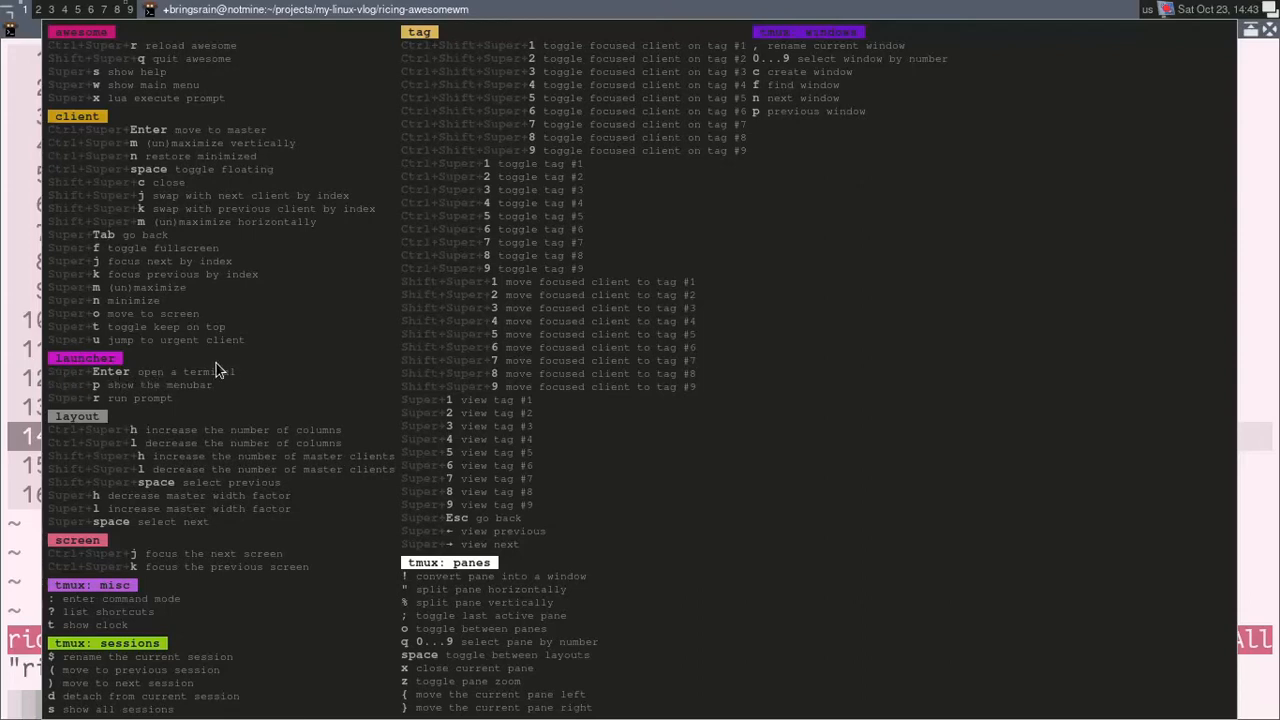
key(Escape)
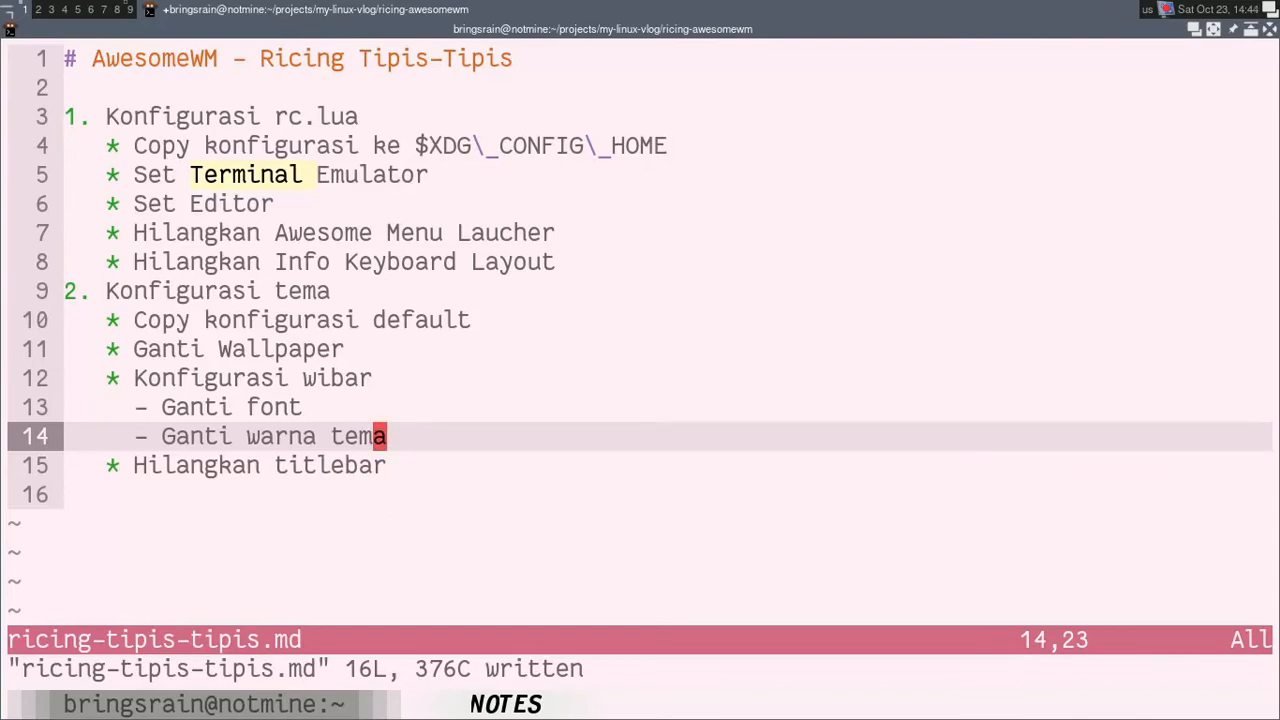
Step: Switch to the rc.lua editor and search the file for "terminal"
key(super+j)
key(j)
key(j)
key(j)
key(j)
key(j)
key(j)
key(j)
key(j)
key(j)
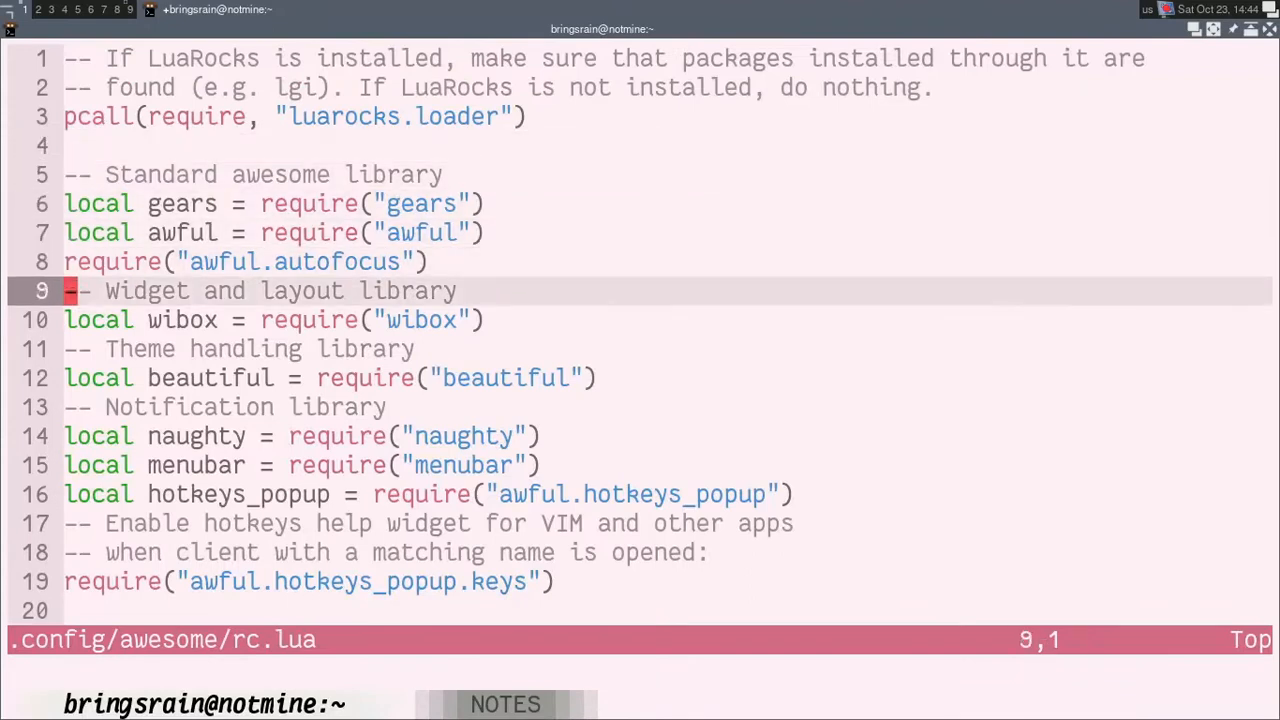
key(slash)
text(terminila)
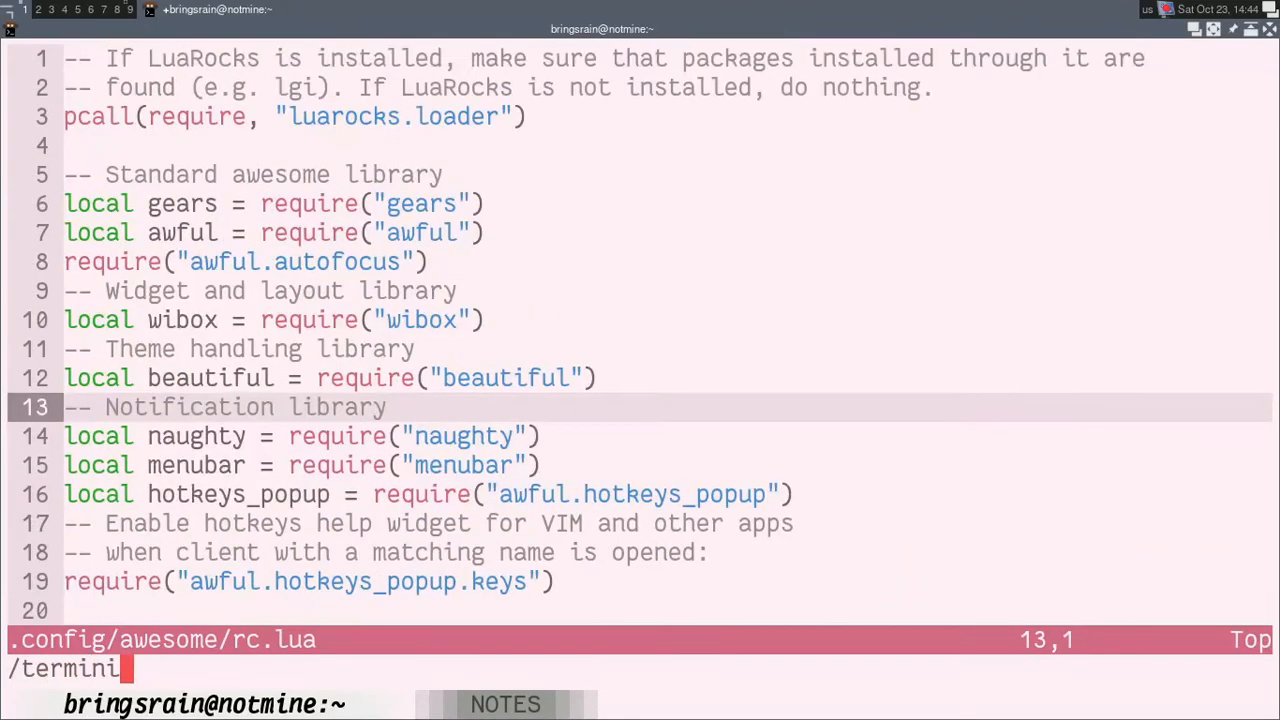
key(BackSpace)
key(BackSpace)
key(BackSpace)
text(al)
key(Return)
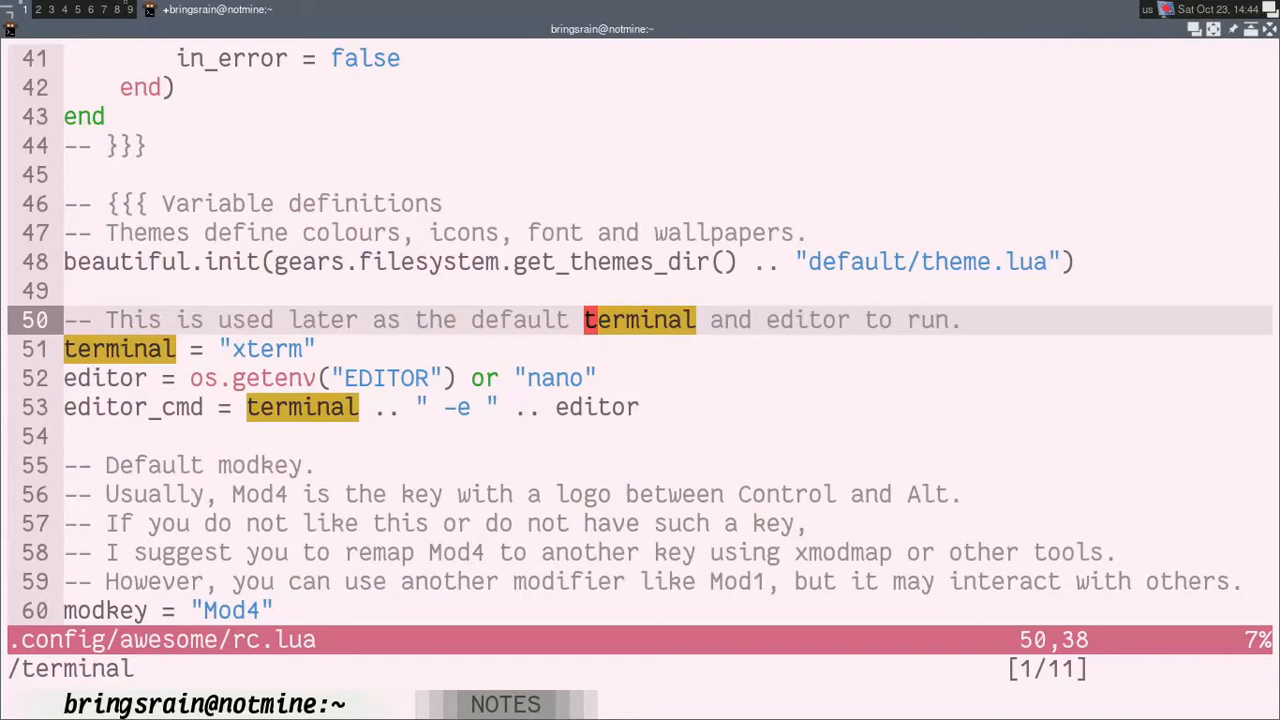
Step: Set the terminal variable on line 51 of rc.lua to "kitty"
key(j)
key(h)
key(h)
key(h)
key(h)
key(h)
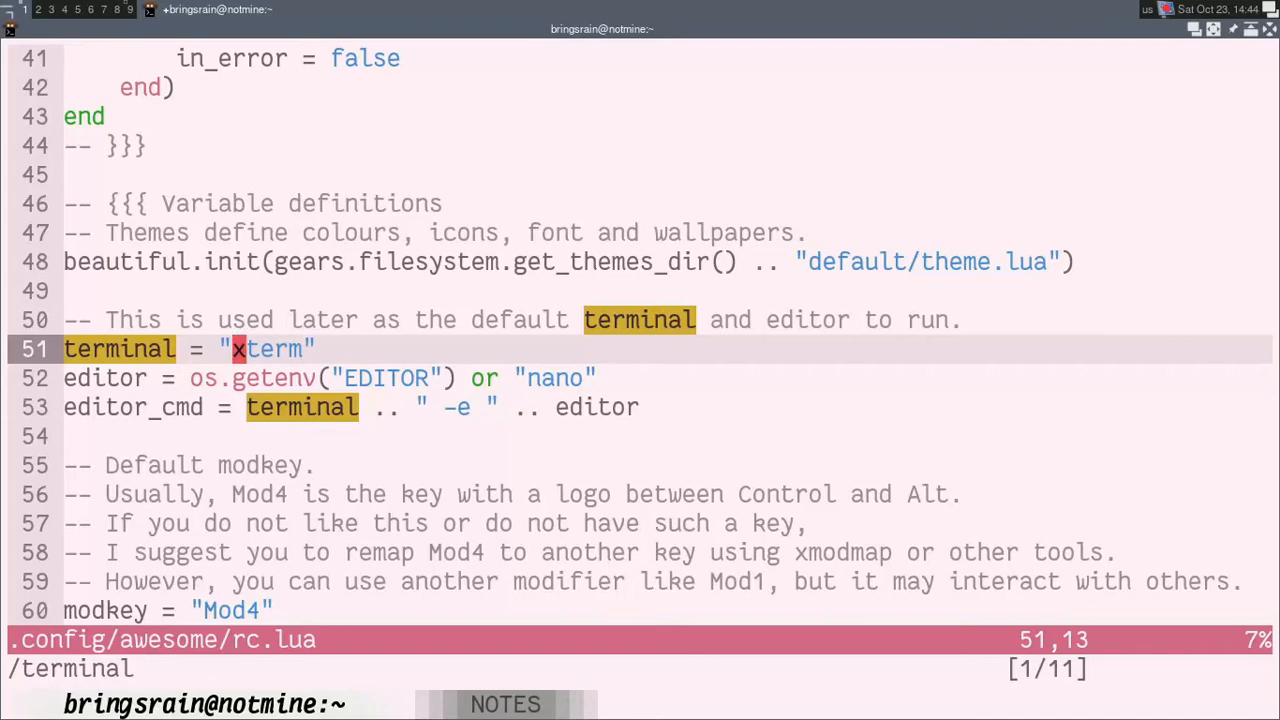
key(c)
key(i)
key(quotedbl)
text(kitty)
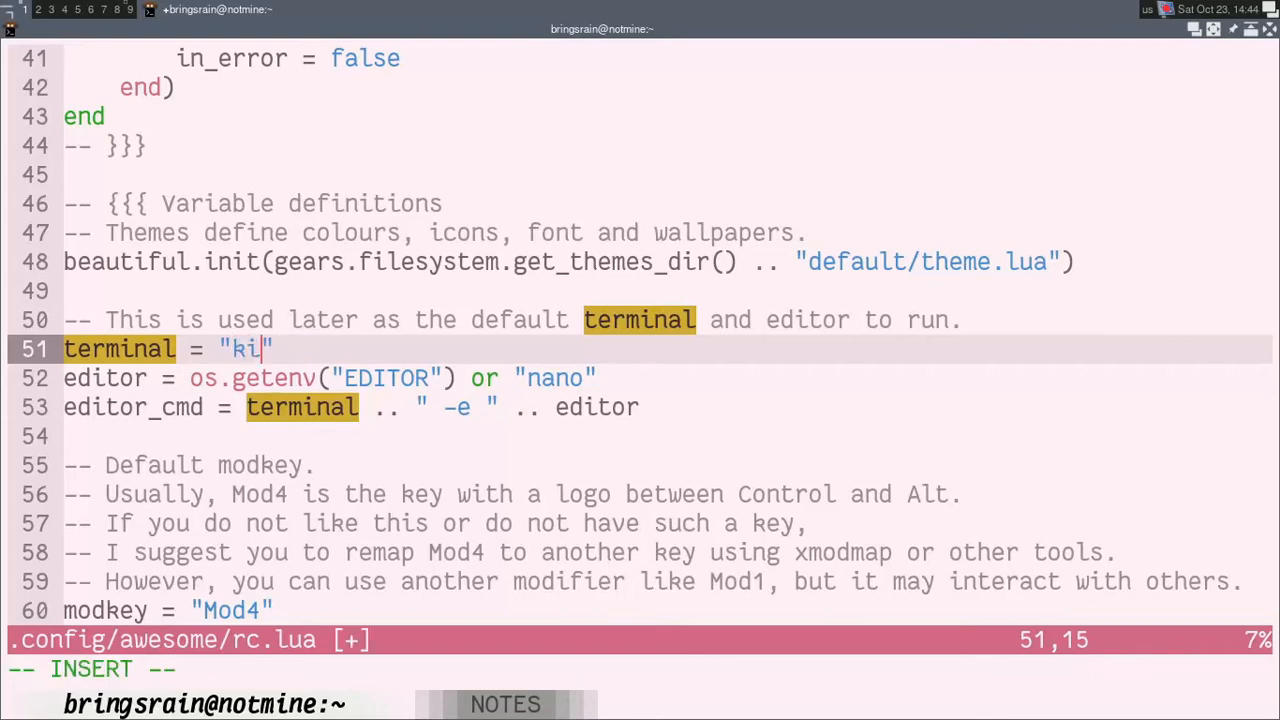
key(Escape)
key(j)
key(k)
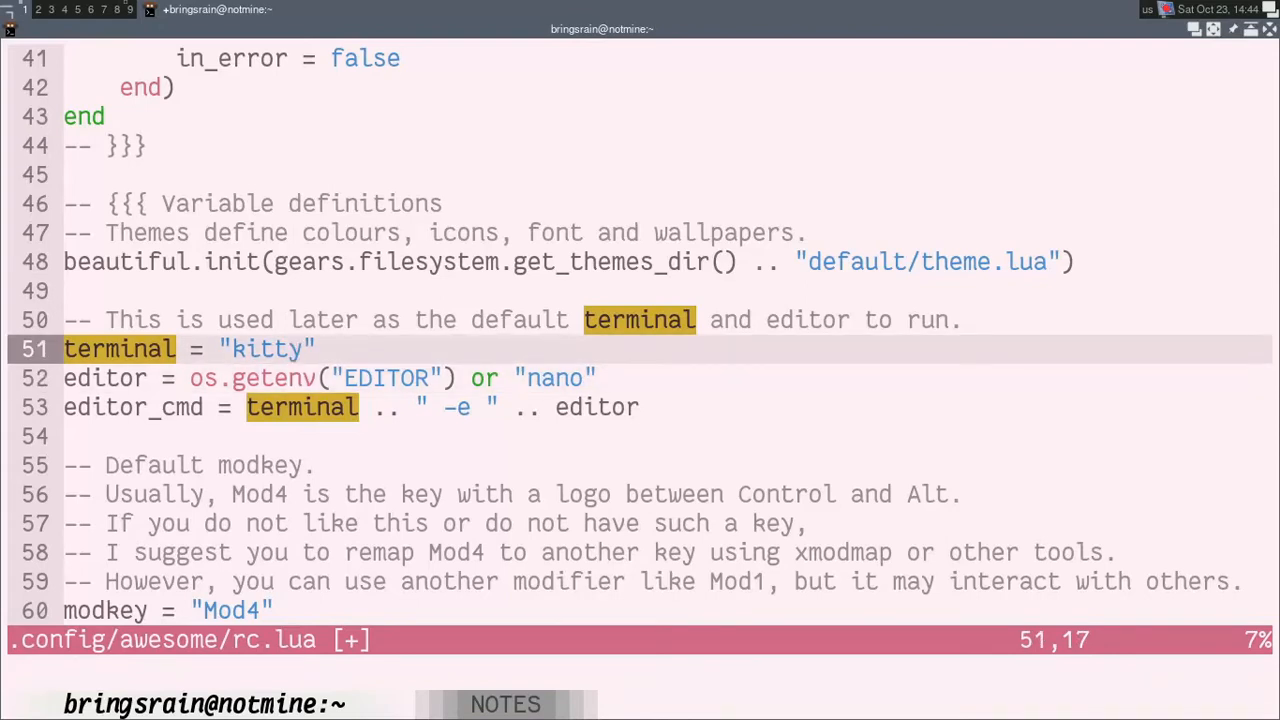
Step: Launch kitty from the AwesomeWM run prompt to test the command, and exit the new terminal
key(super+r)
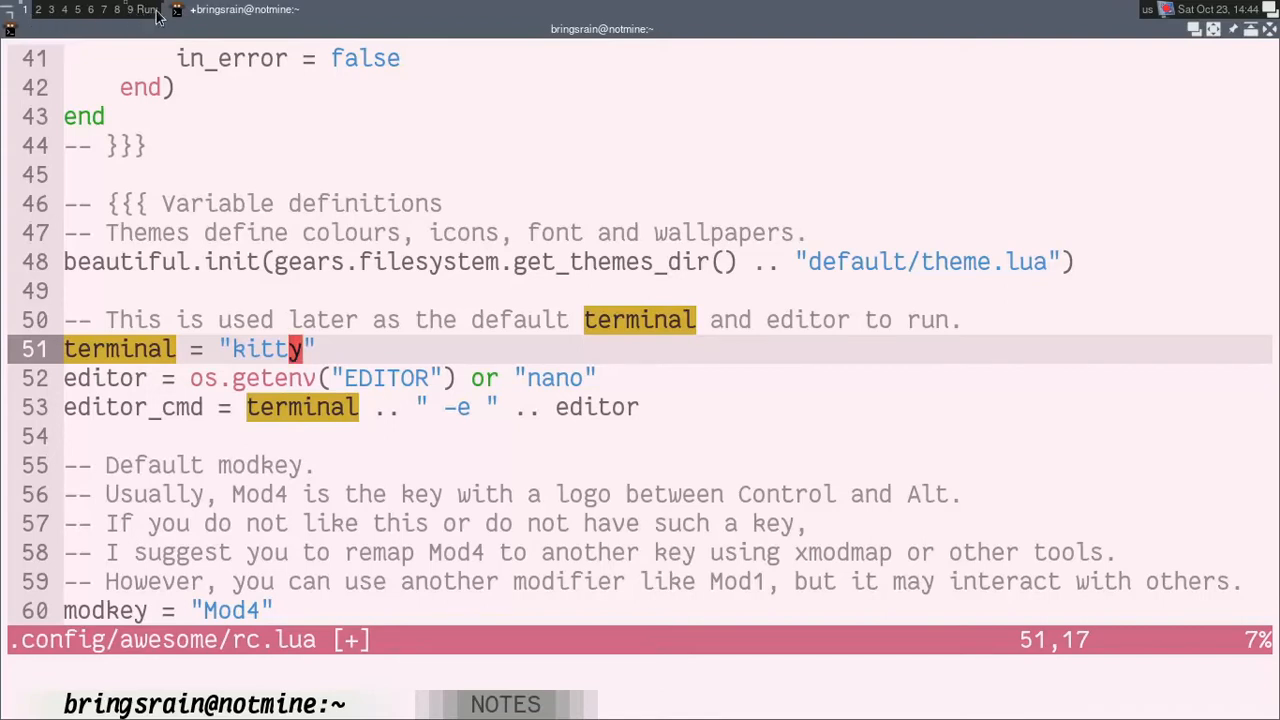
key(Escape)
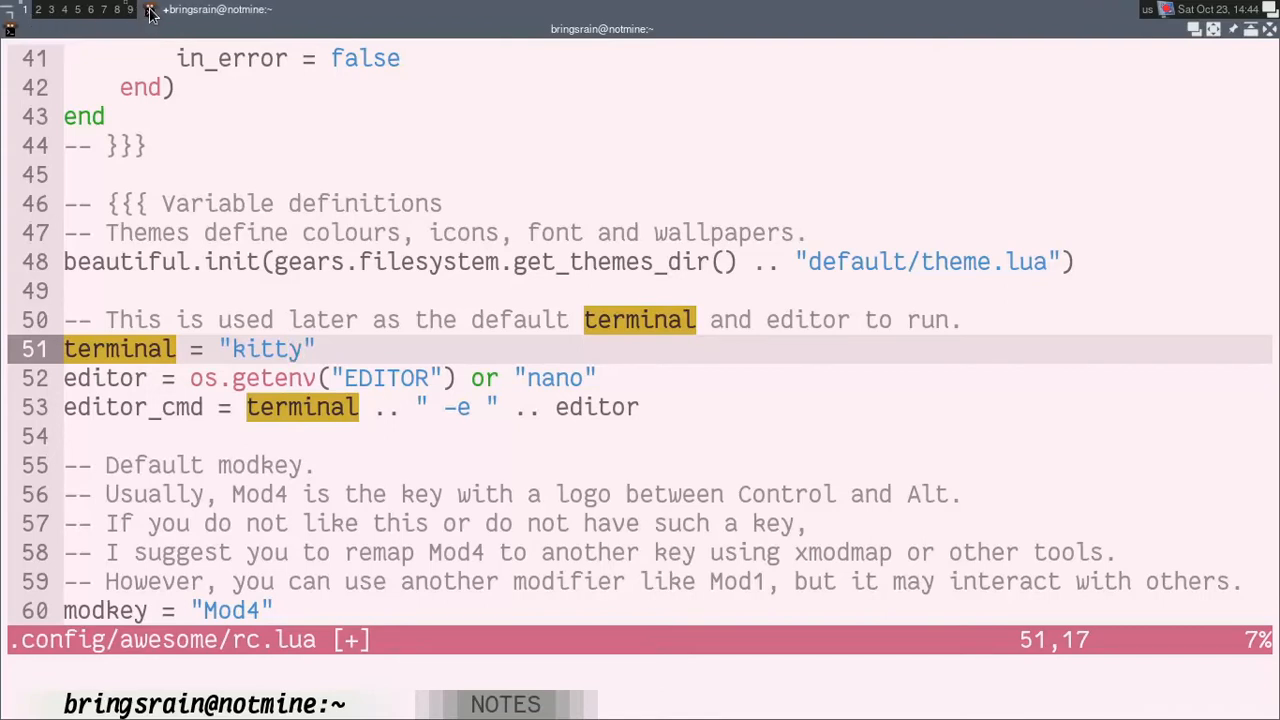
key(super+r)
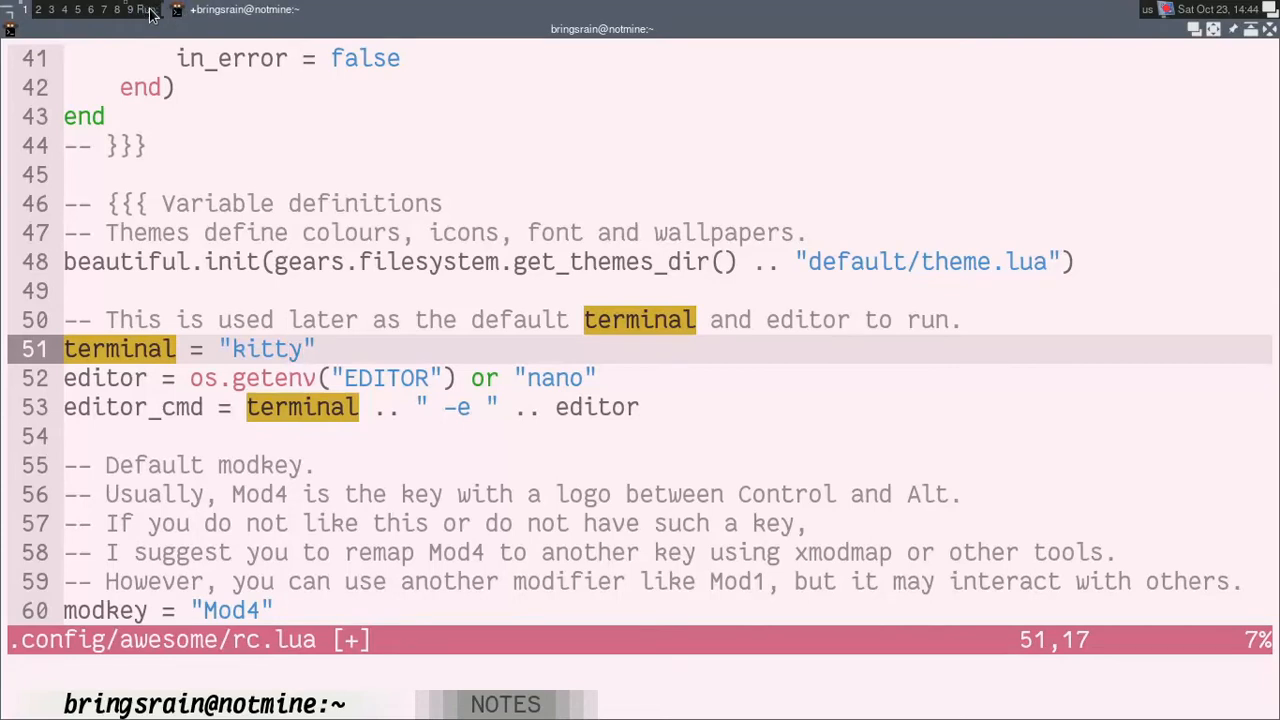
text(kitty)
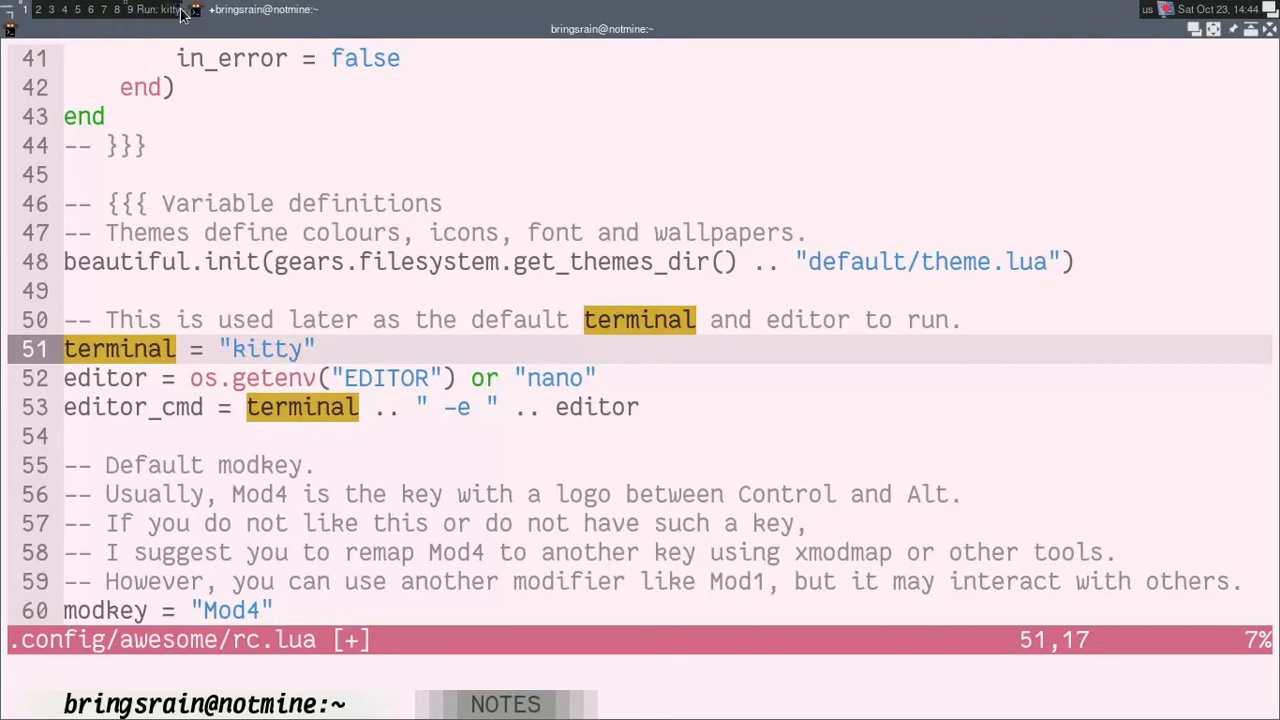
key(Return)
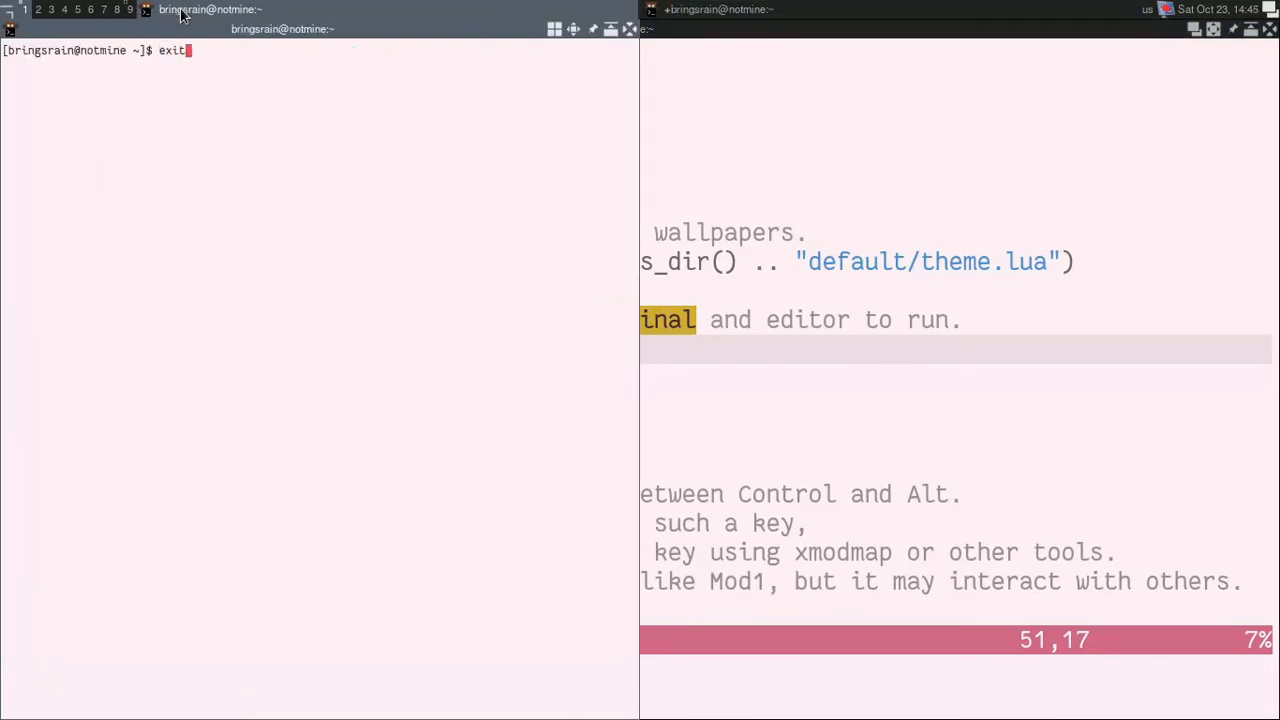
text(exit)
key(Return)
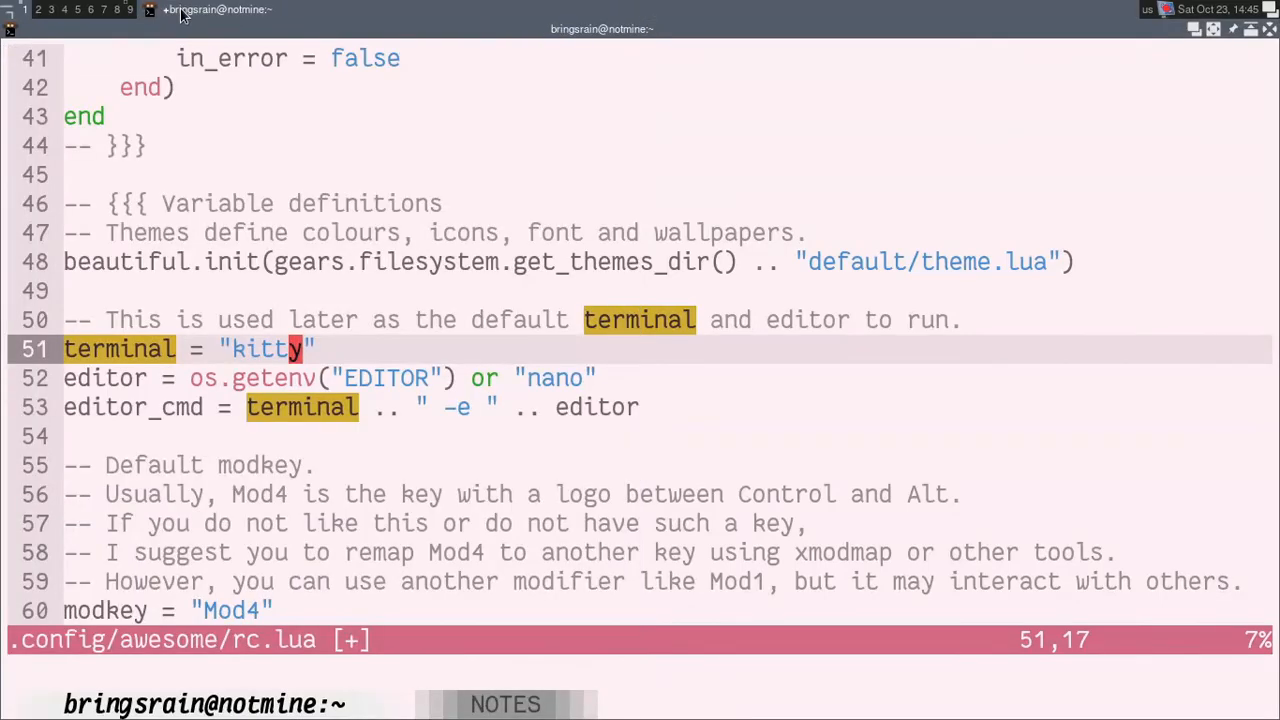
Step: Replace the fallback editor on line 52 of rc.lua with "nvim"
key(j)
key(l)
key(l)
key(l)
key(l)
key(l)
key(l)
key(l)
key(l)
key(l)
key(l)
key(l)
key(l)
key(l)
key(l)
key(l)
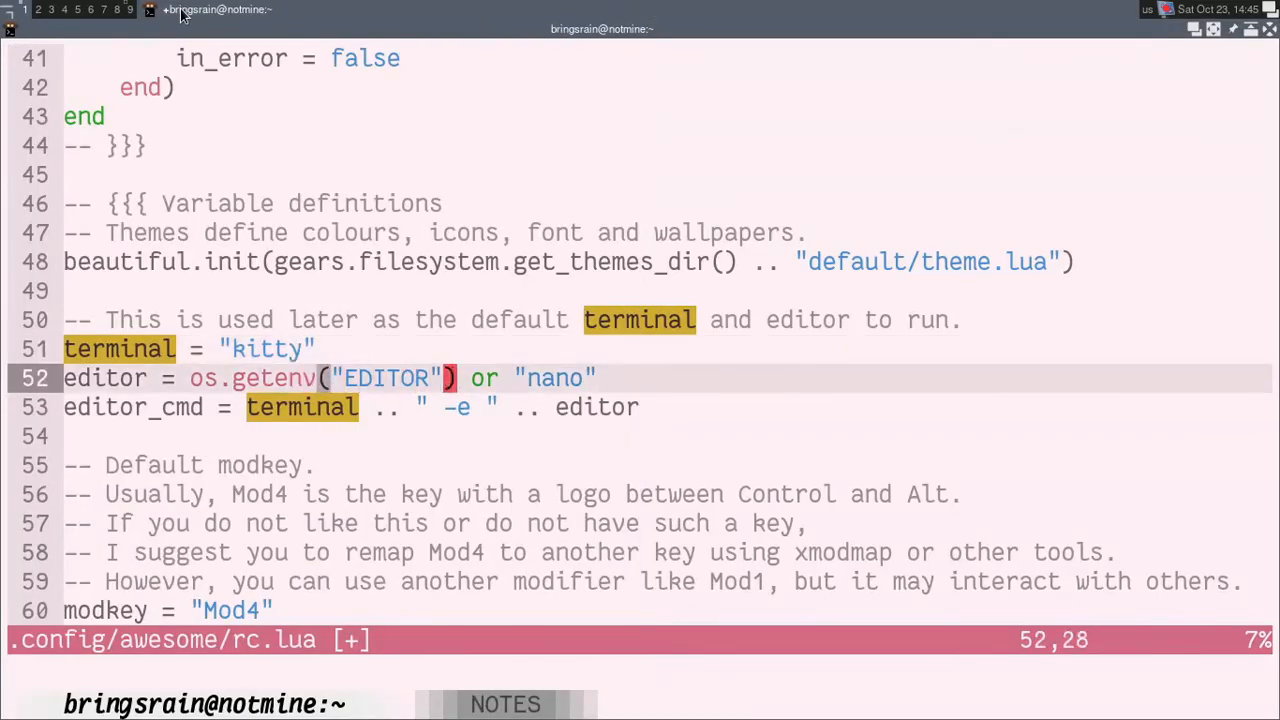
key(l)
key(l)
text(cwnvim)
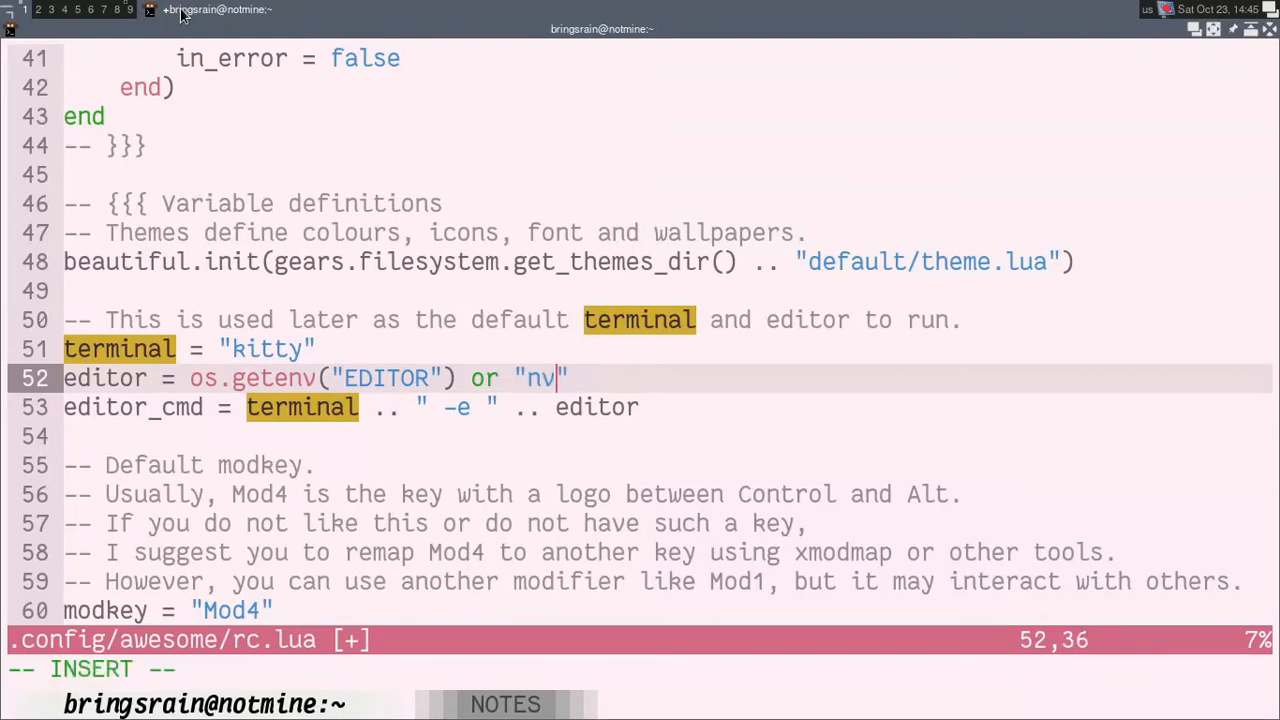
key(BackSpace)
key(Escape)
Step: Examine the terminal, editor and editor_cmd definitions in rc.lua
key(j)
key(h)
key(k)
key(h)
key(h)
key(h)
key(h)
key(k)
key(j)
key(l)
key(l)
key(l)
key(j)
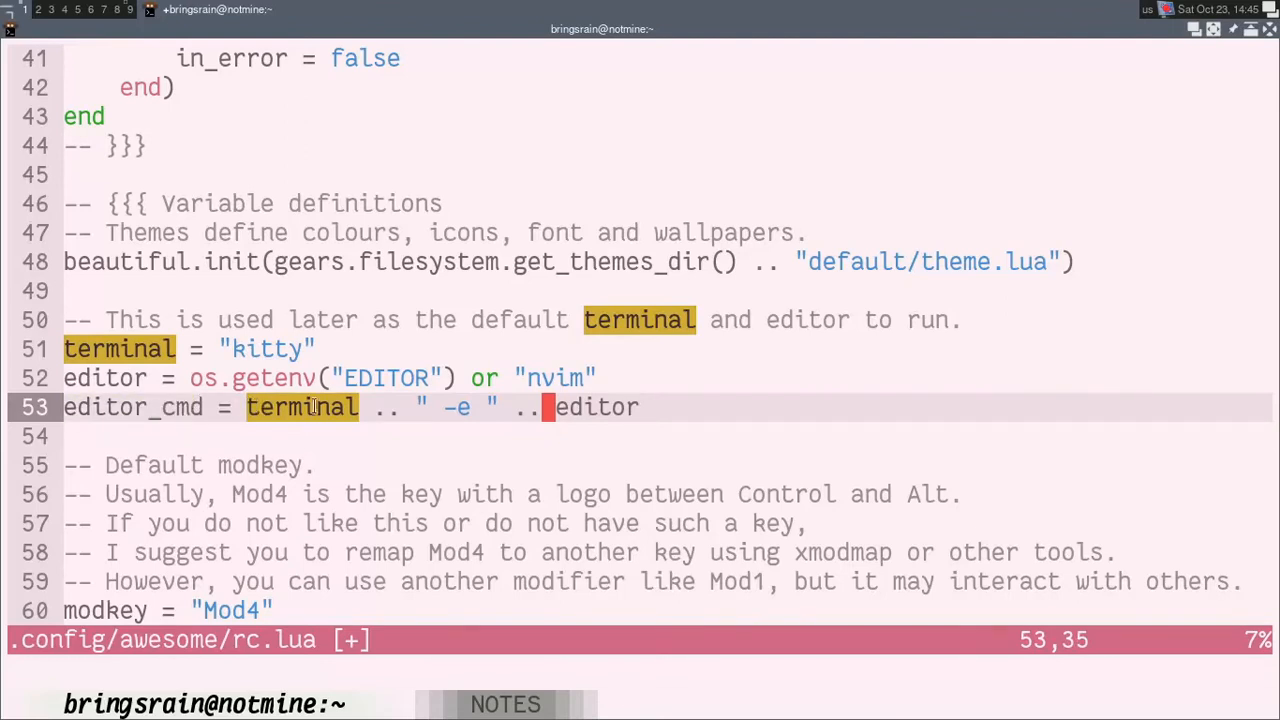
Step: Inspect the edit config entry in the Awesome menu and highlight the nvim value on the editor line
click(11, 15)
mouse_move(40, 27)
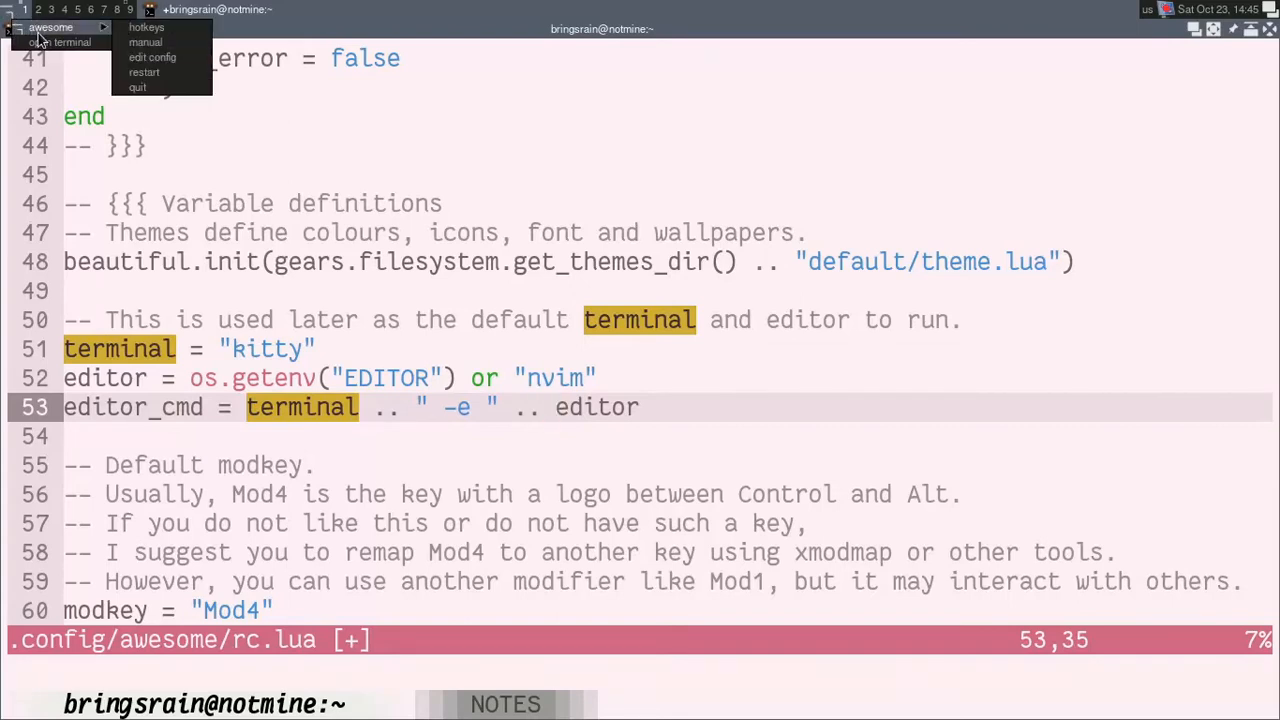
click(158, 60)
drag(528, 383, 580, 380)
click(527, 379)
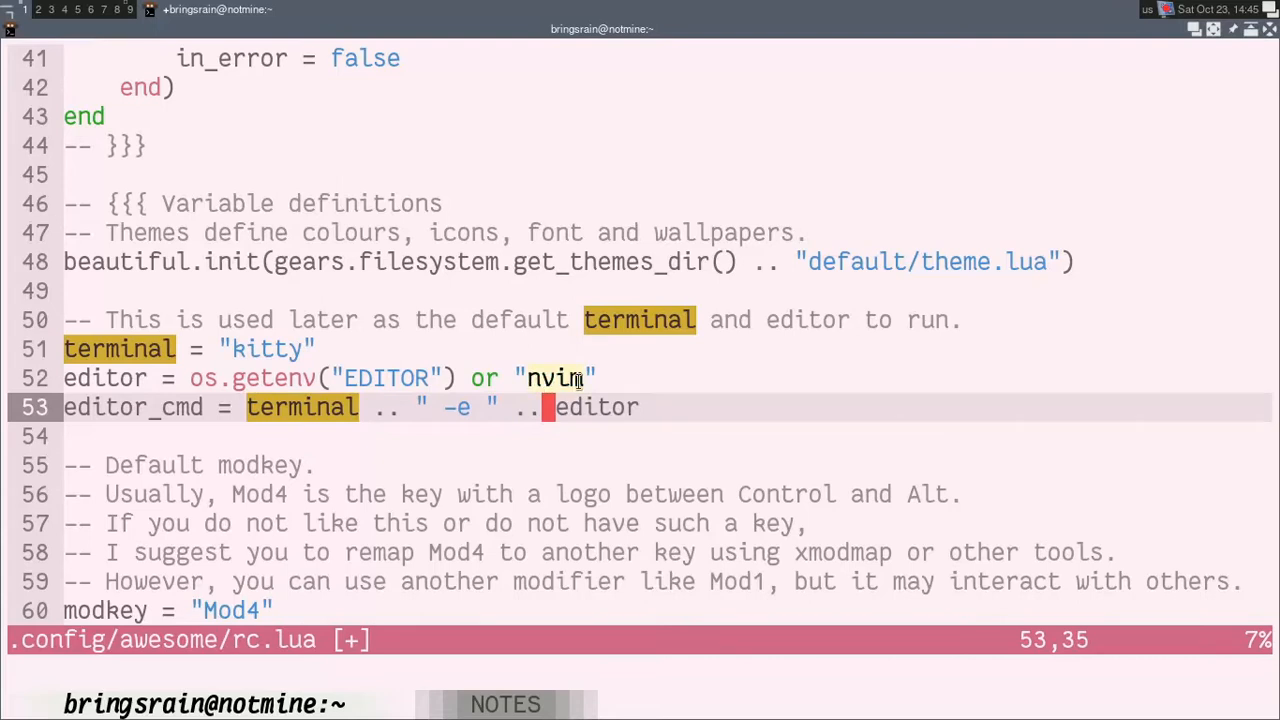
click(6, 10)
mouse_move(56, 27)
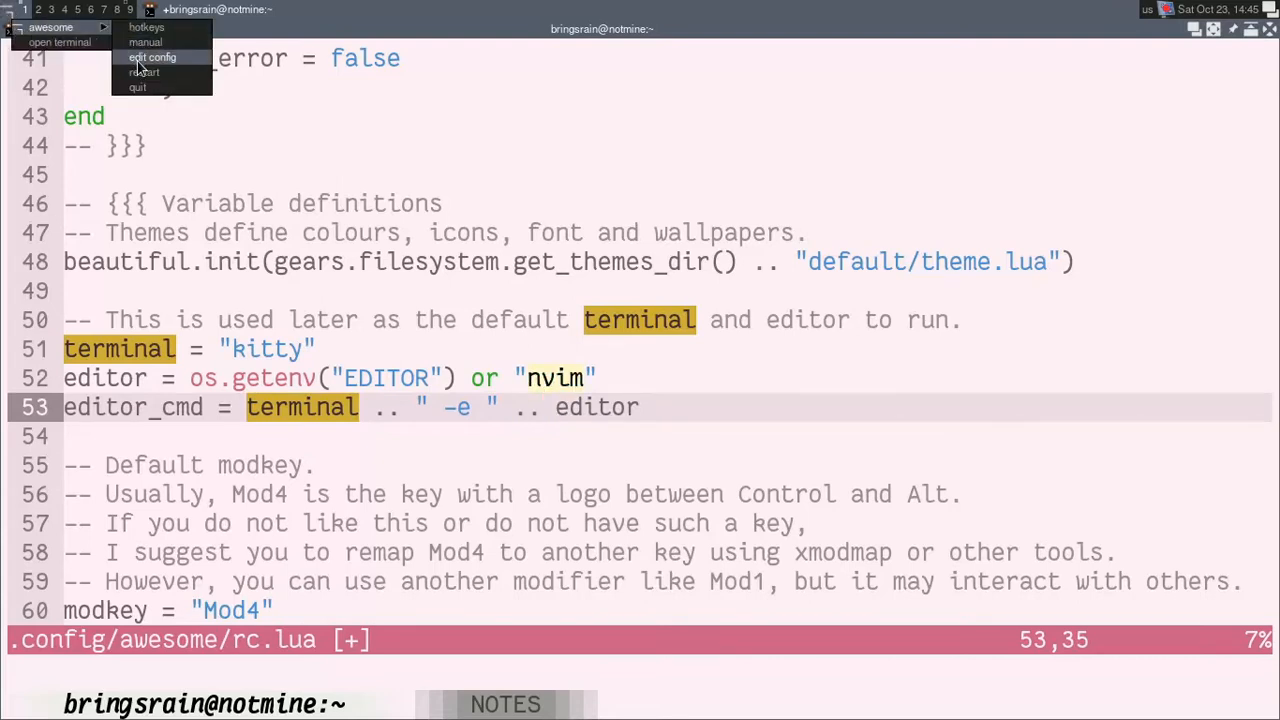
click(139, 61)
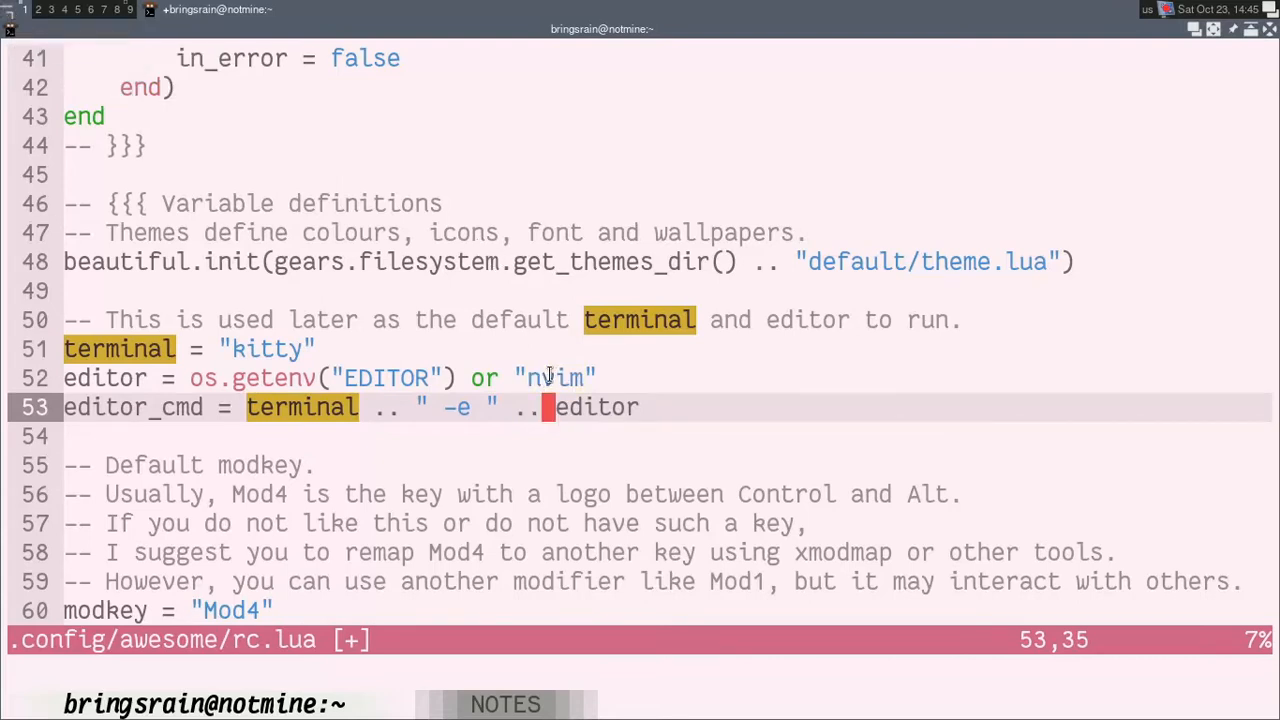
Step: Save rc.lua and consult the AwesomeWM hotkey help for the reload shortcut
text(kj:w)
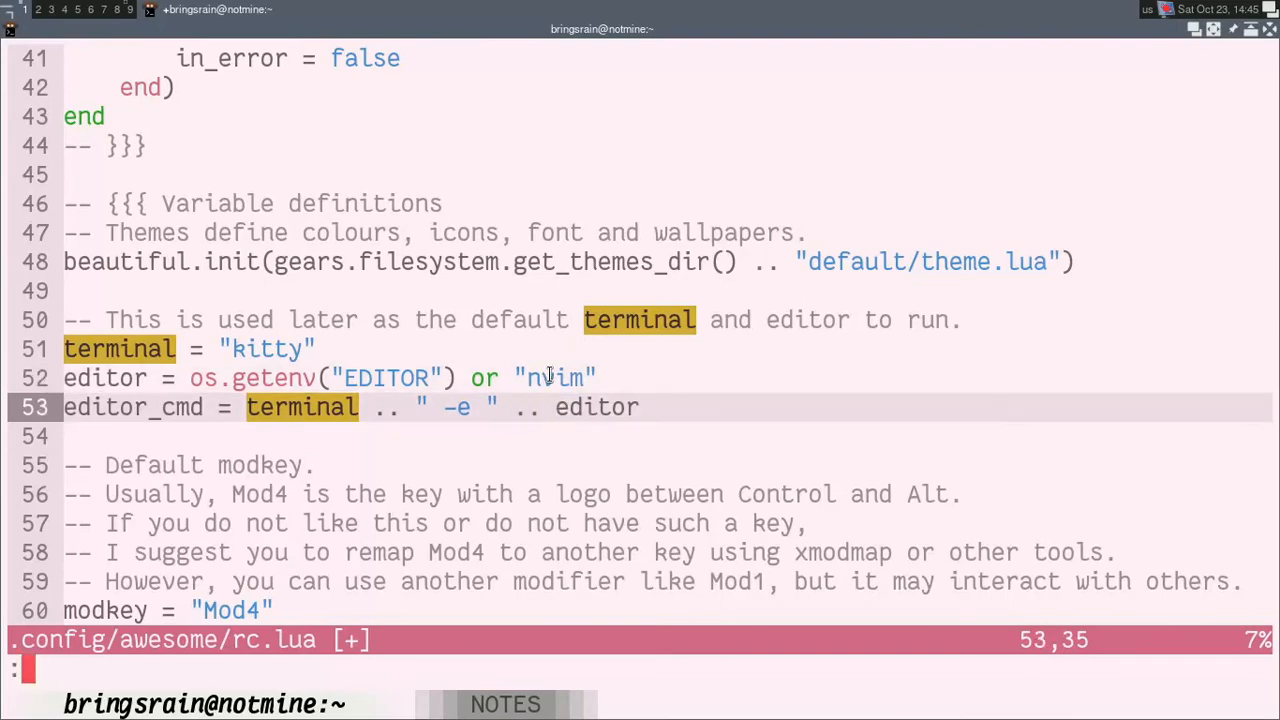
key(Return)
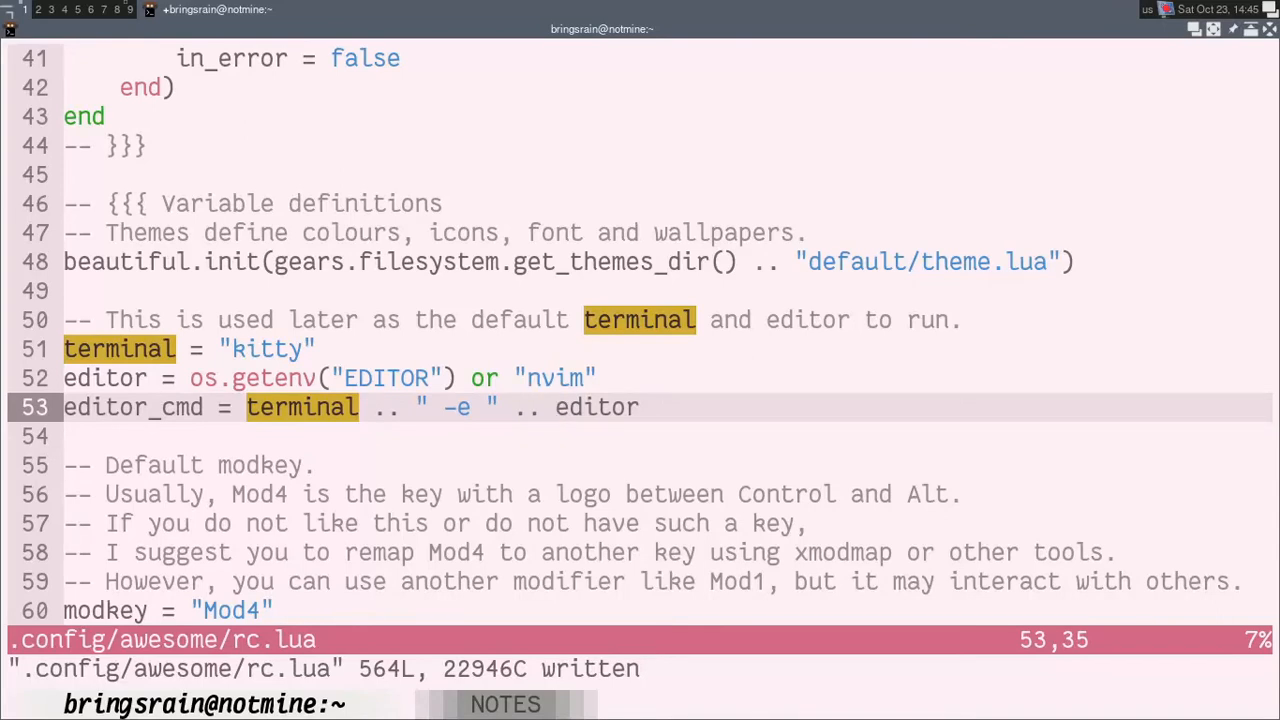
key(super+s)
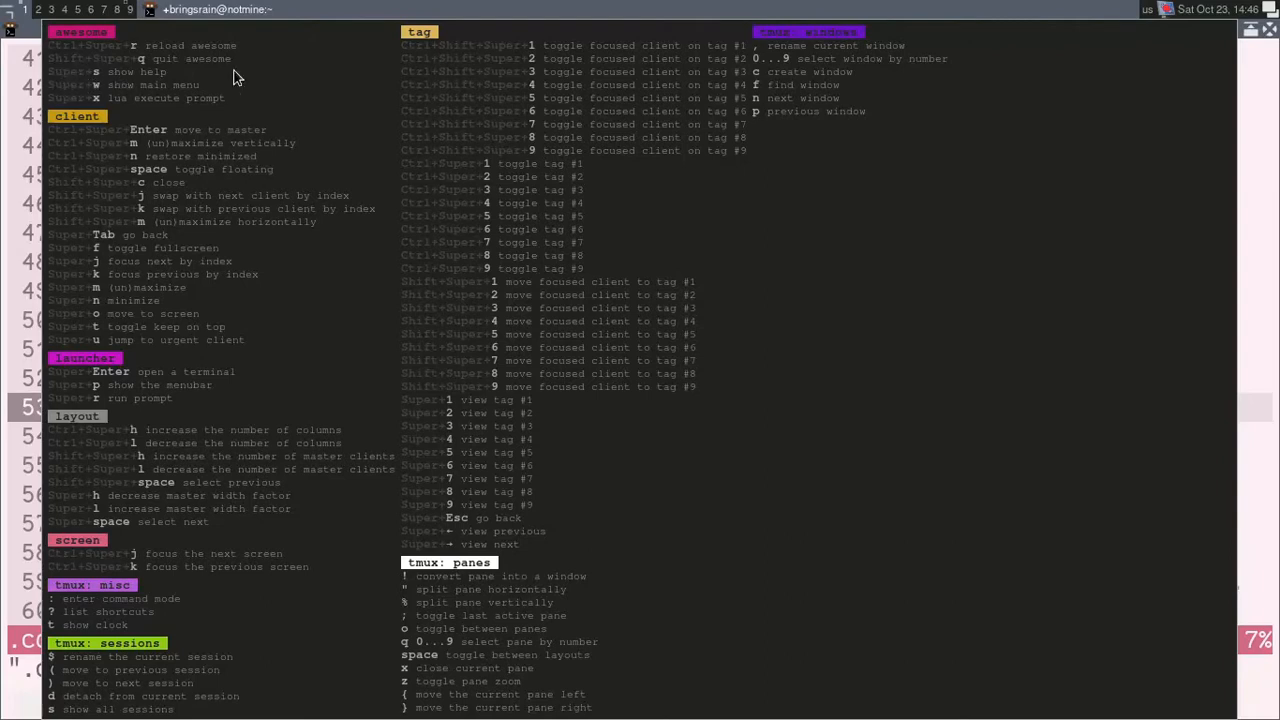
key(Escape)
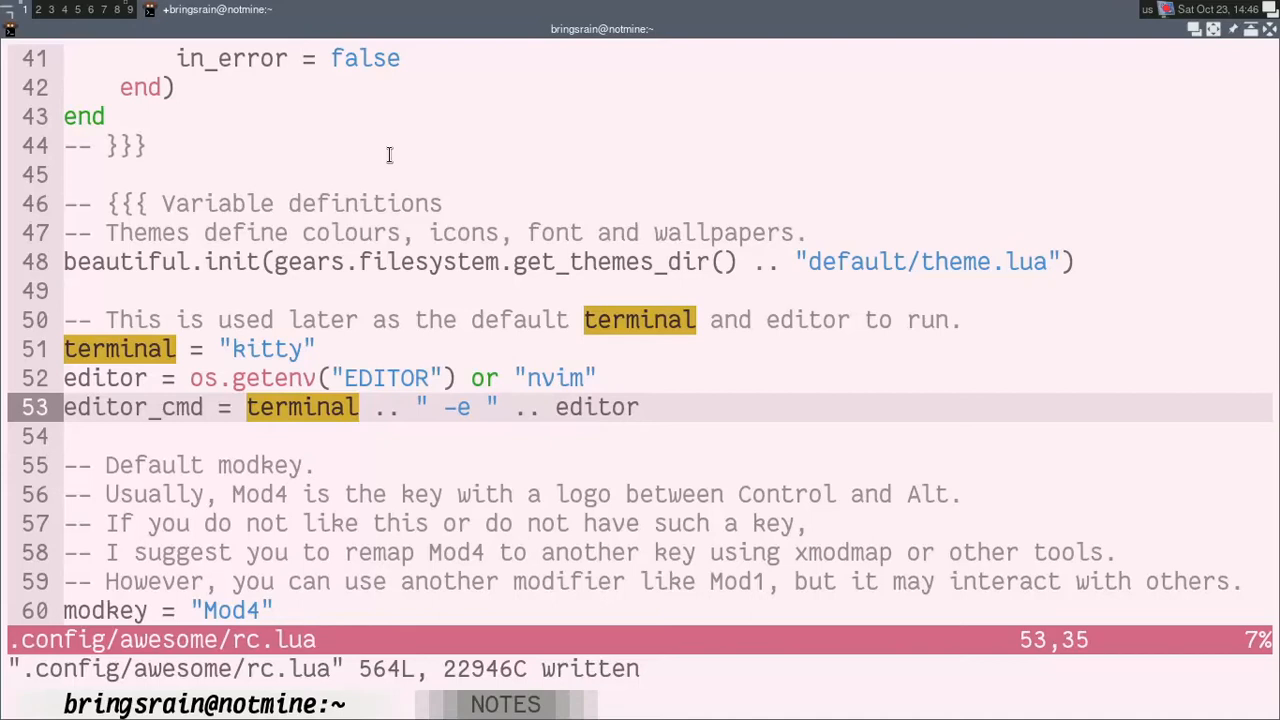
Step: Test the AwesomeWM terminal shortcut by opening a new terminal, and exit it
key(super+Return)
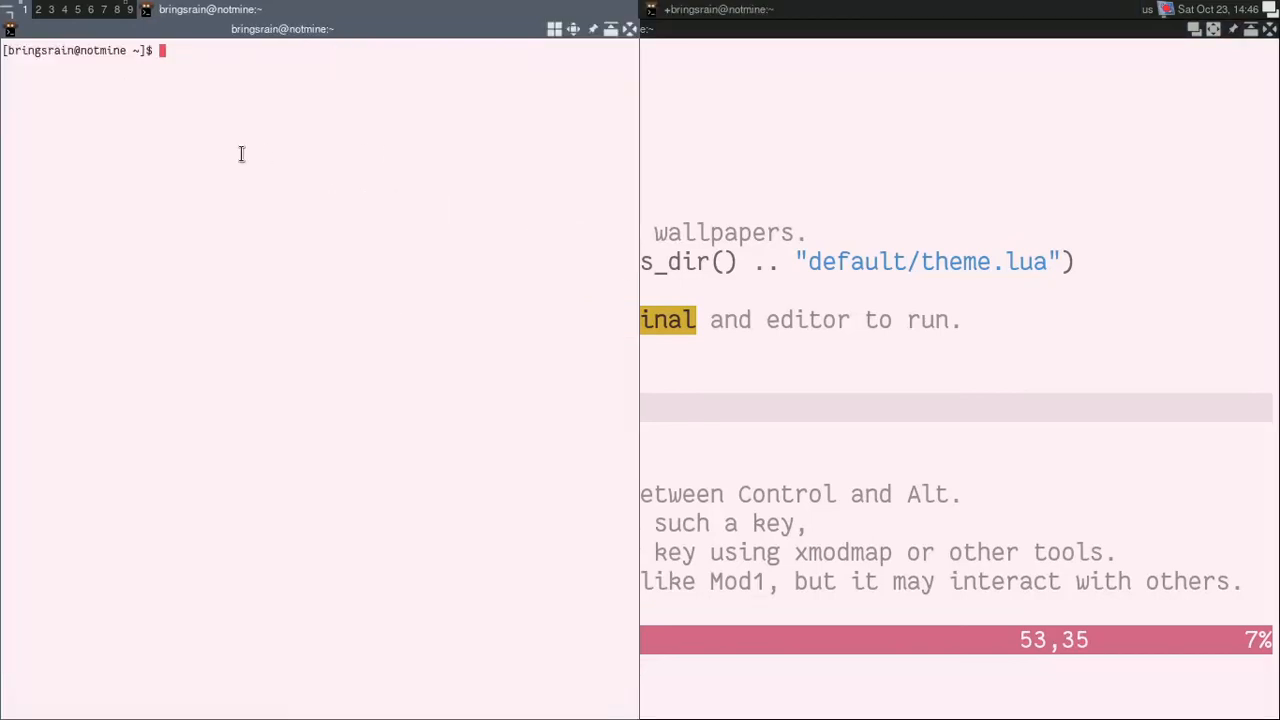
text(exit)
key(Return)
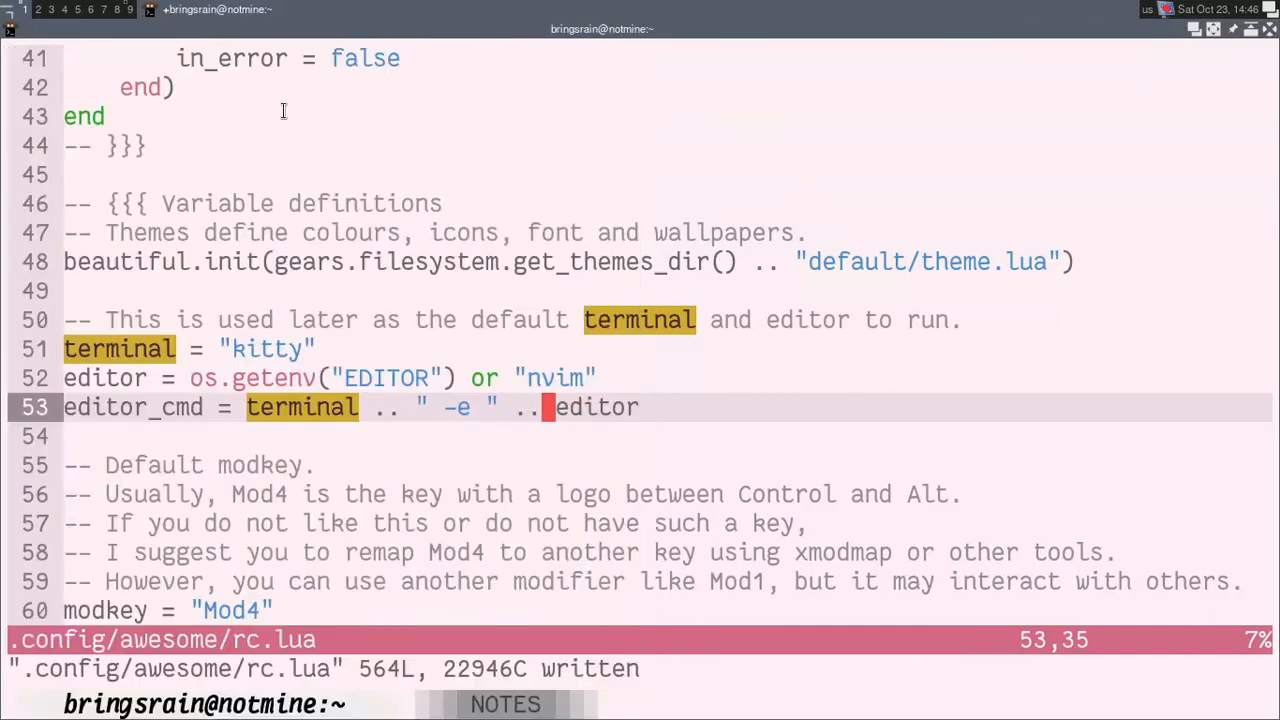
Step: Test the editor setting with the Awesome menu's edit config entry, and quit at the swap file prompt
click(10, 18)
mouse_move(40, 27)
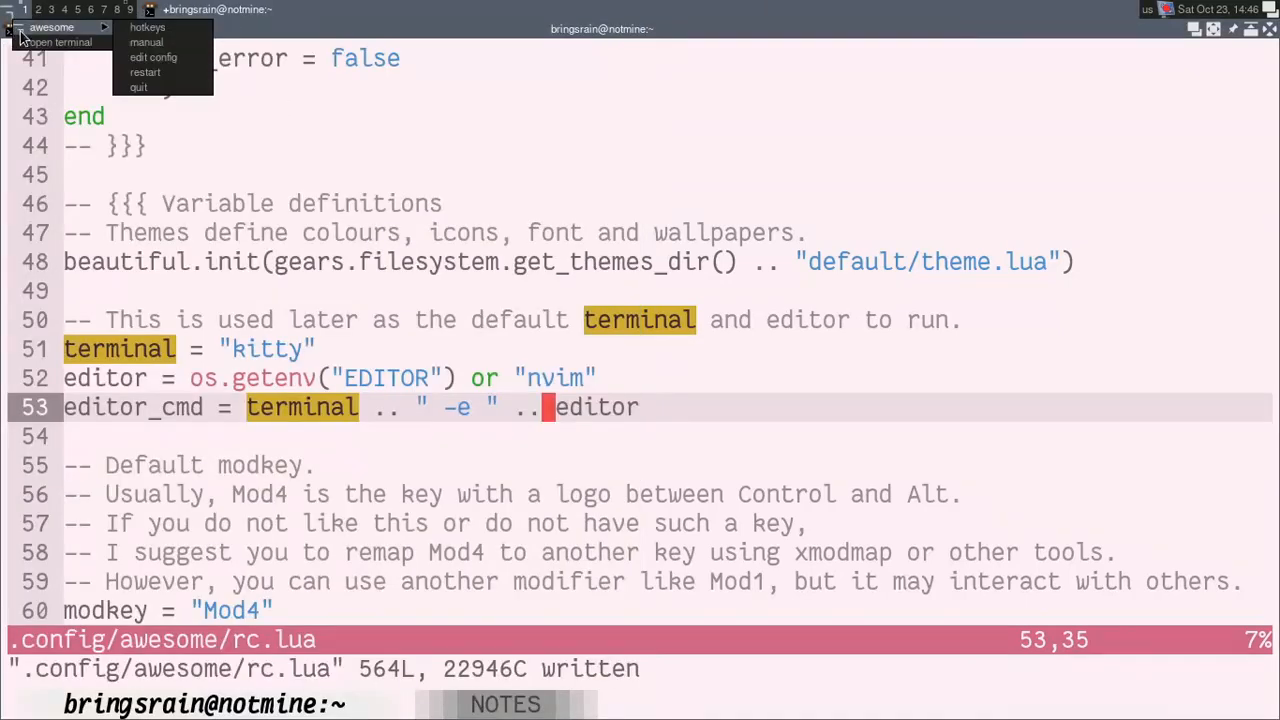
click(169, 57)
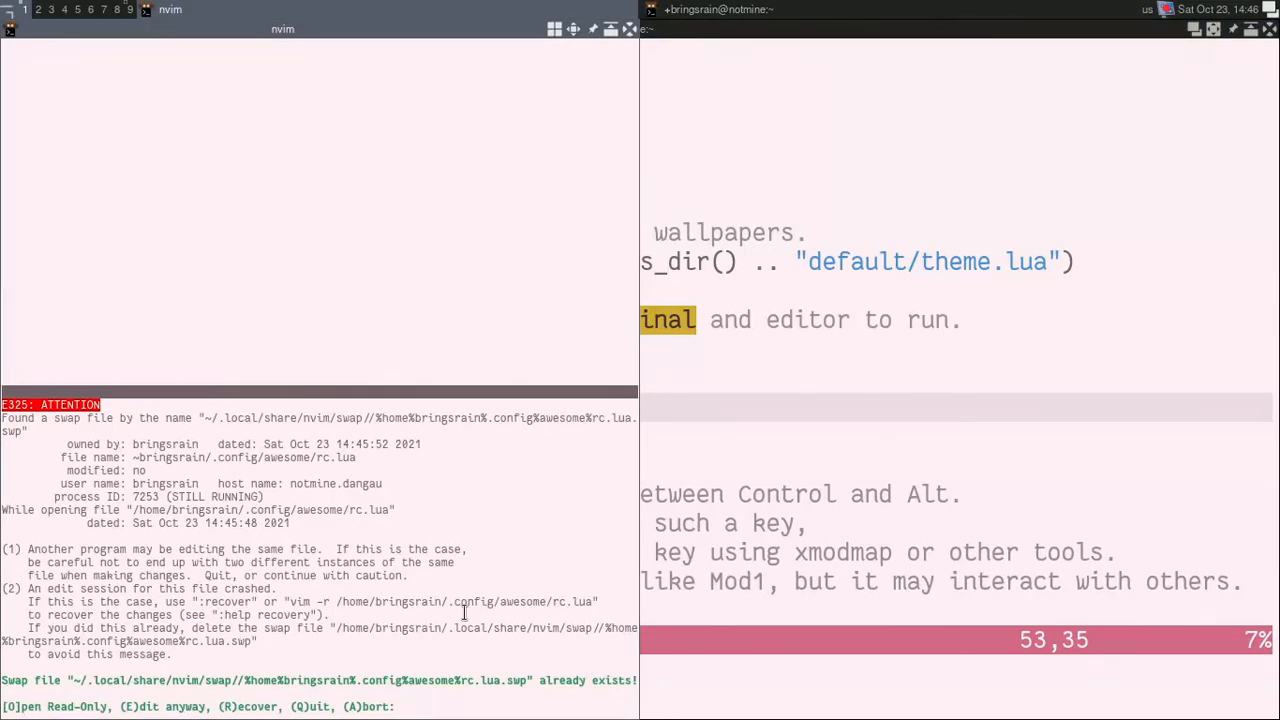
key(q)
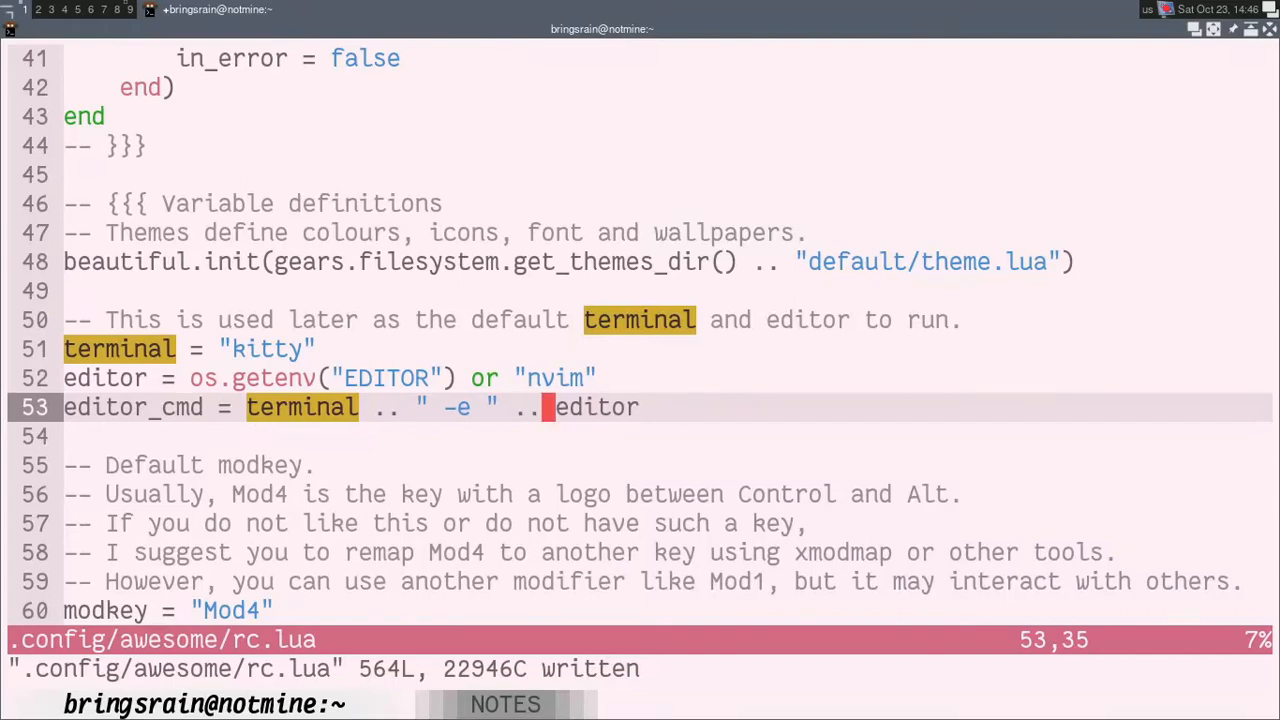
Step: Check the next task in the ricing notes and return to rc.lua
key(ctrl+shift+Right)
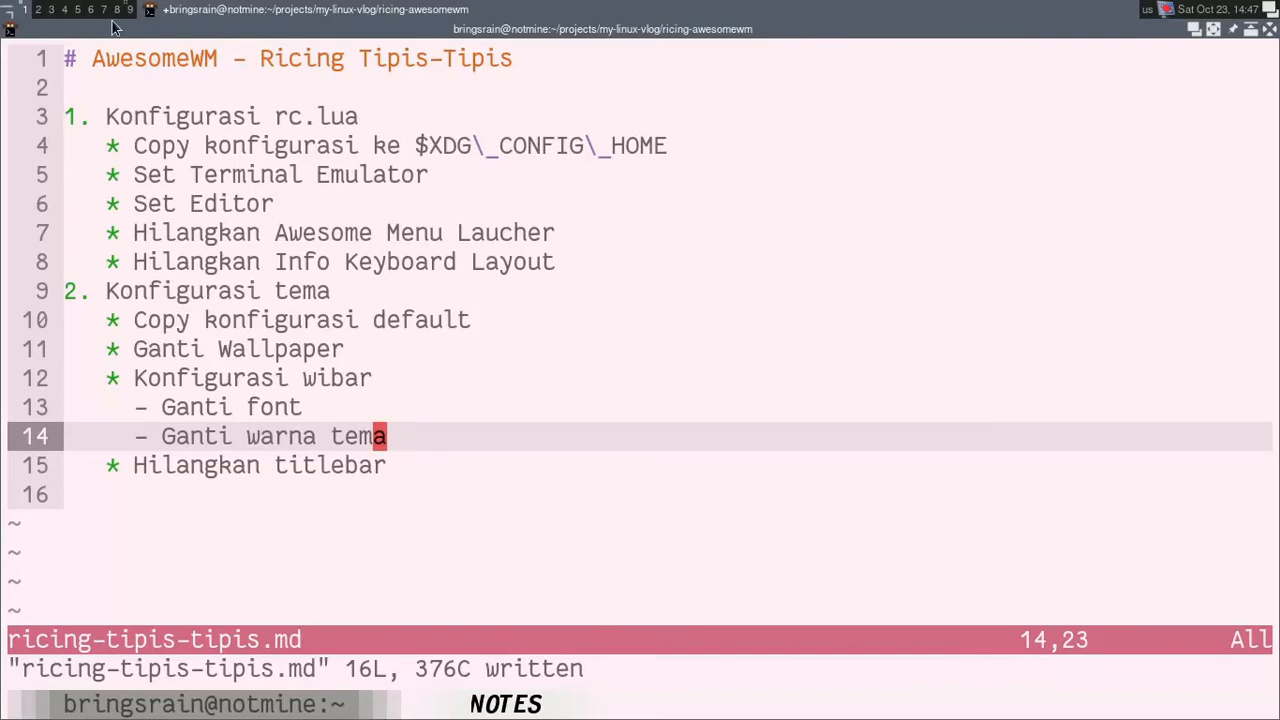
key(ctrl+shift+Left)
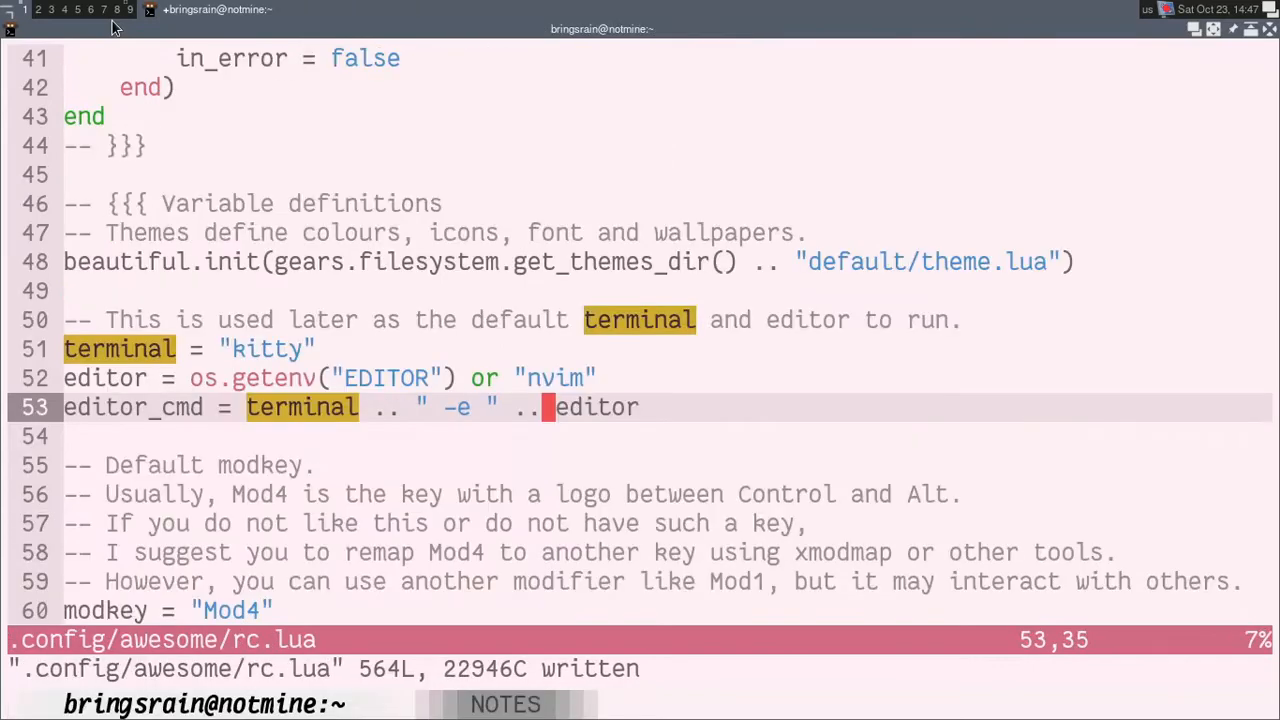
Step: Find the myawesomemenu table in the Menu section of rc.lua and compare it with the Awesome menu on the bar
key(j)
key(j)
key(j)
key(k)
key(k)
key(k)
key(j)
key(j)
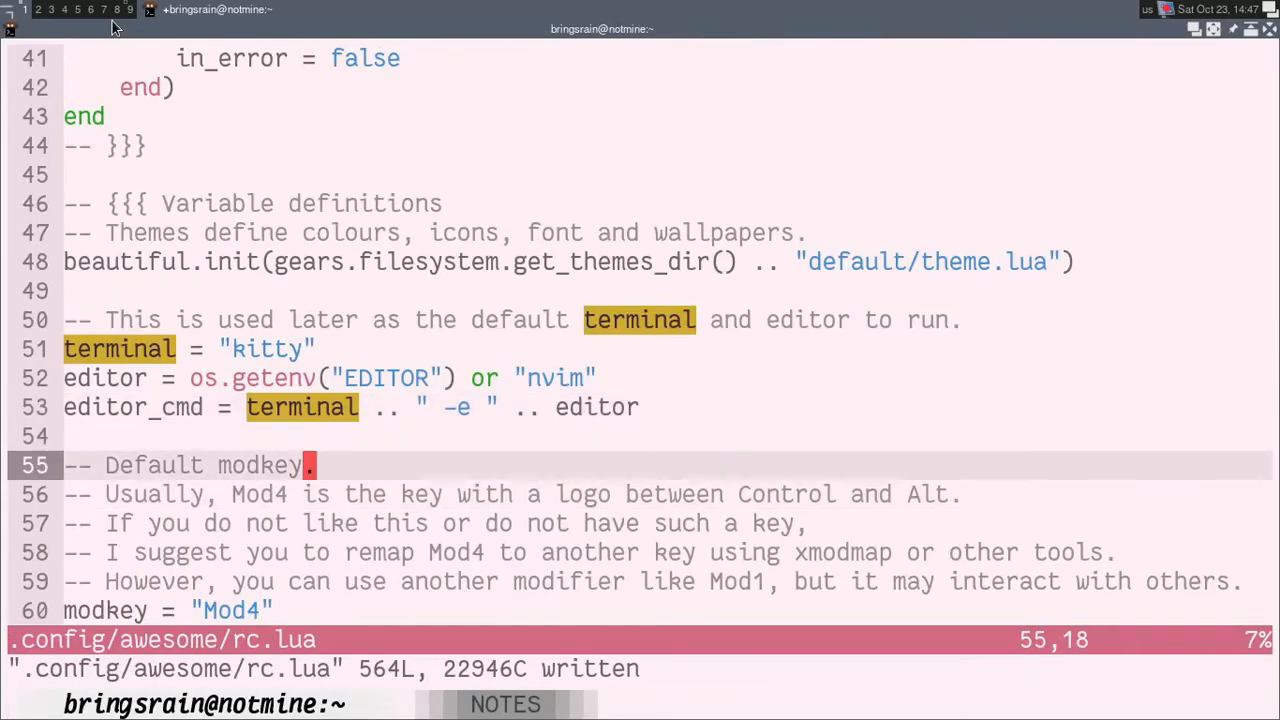
key(k)
key(j)
key(j)
key(j)
key(j)
key(j)
key(j)
key(j)
key(j)
key(j)
key(j)
key(j)
key(j)
key(j)
key(j)
key(j)
key(j)
key(j)
key(j)
key(j)
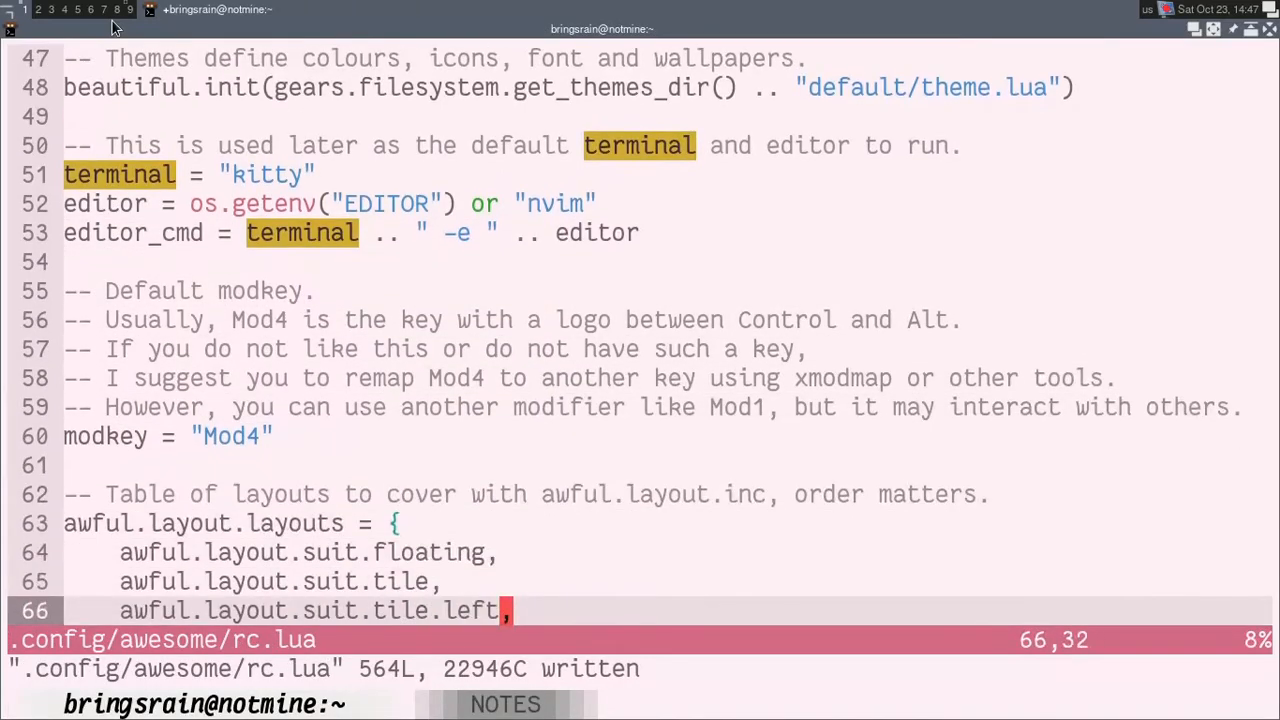
key(j)
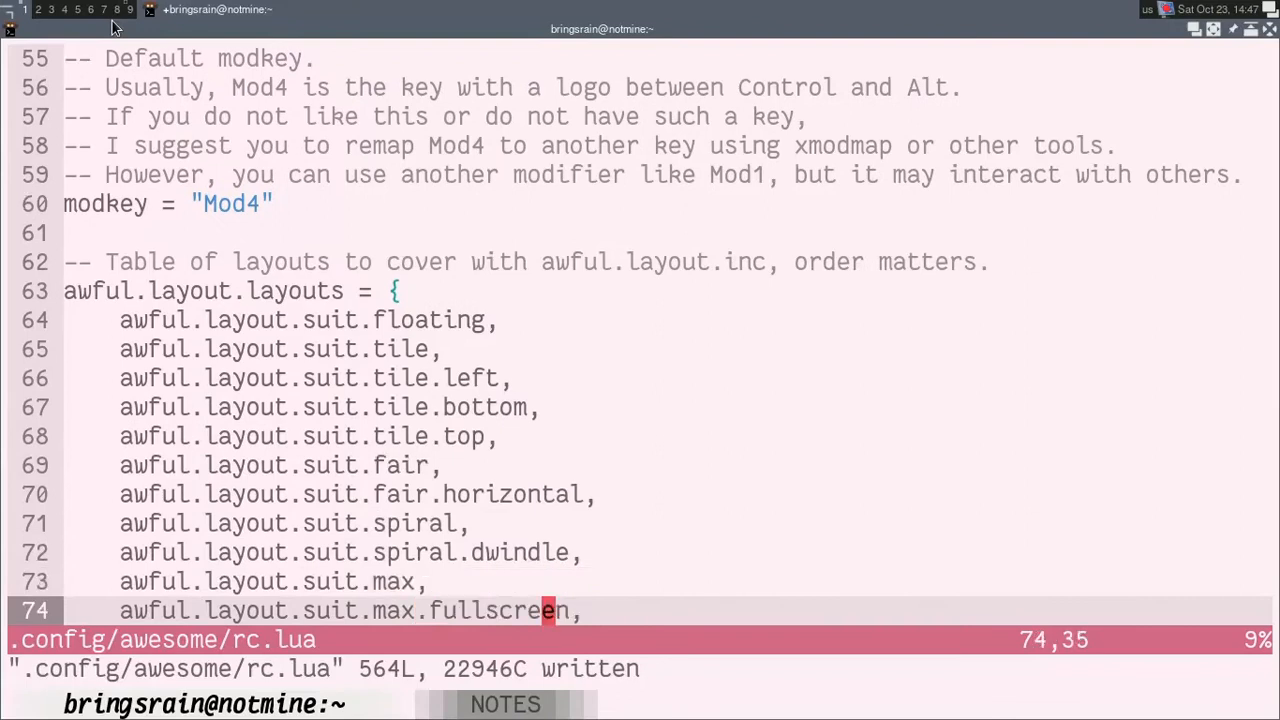
key(j)
key(j)
key(j)
key(j)
key(j)
key(j)
key(j)
key(j)
key(j)
key(j)
key(j)
key(j)
key(j)
key(j)
key(j)
key(j)
key(j)
key(j)
key(k)
key(k)
key(k)
key(k)
key(k)
key(k)
key(k)
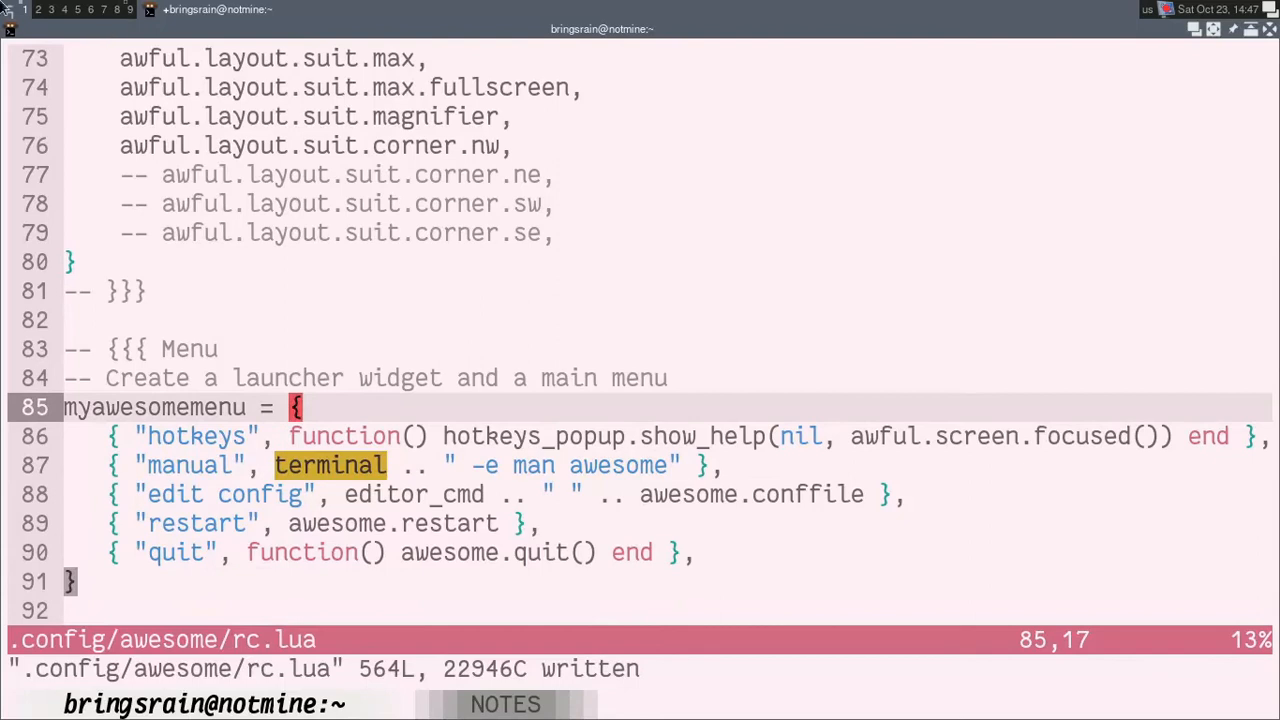
click(6, 9)
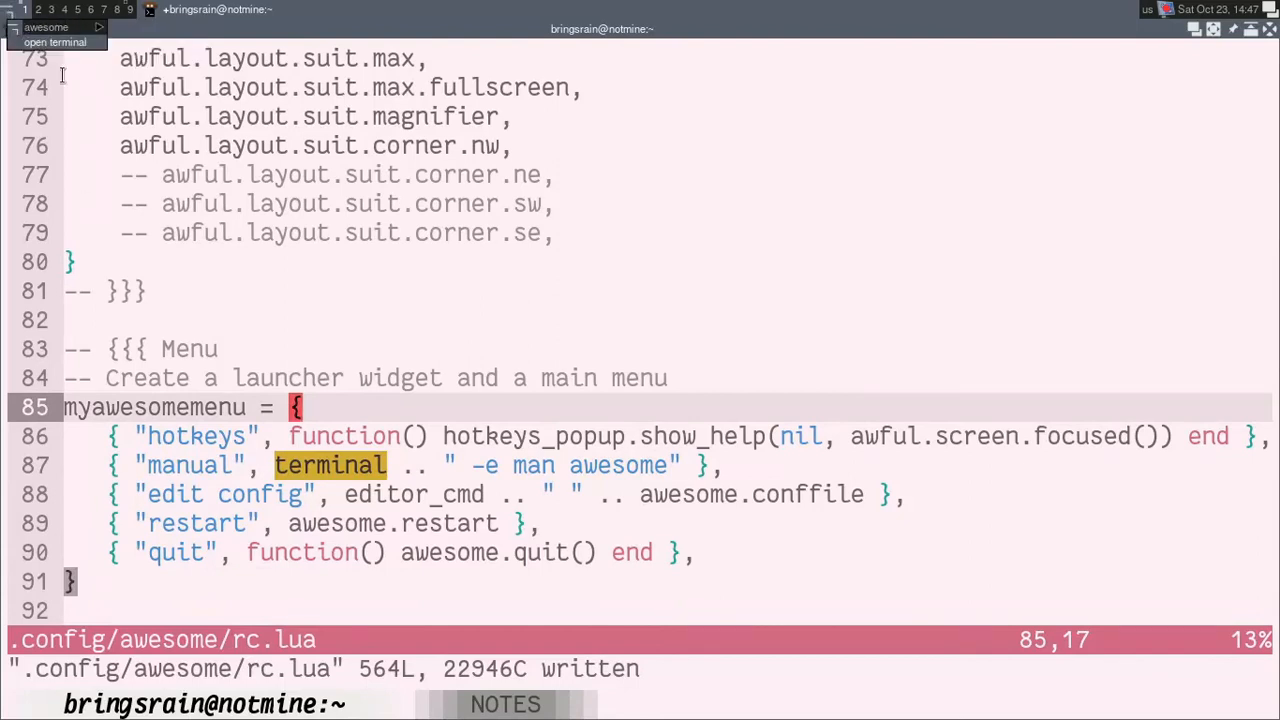
click(10, 7)
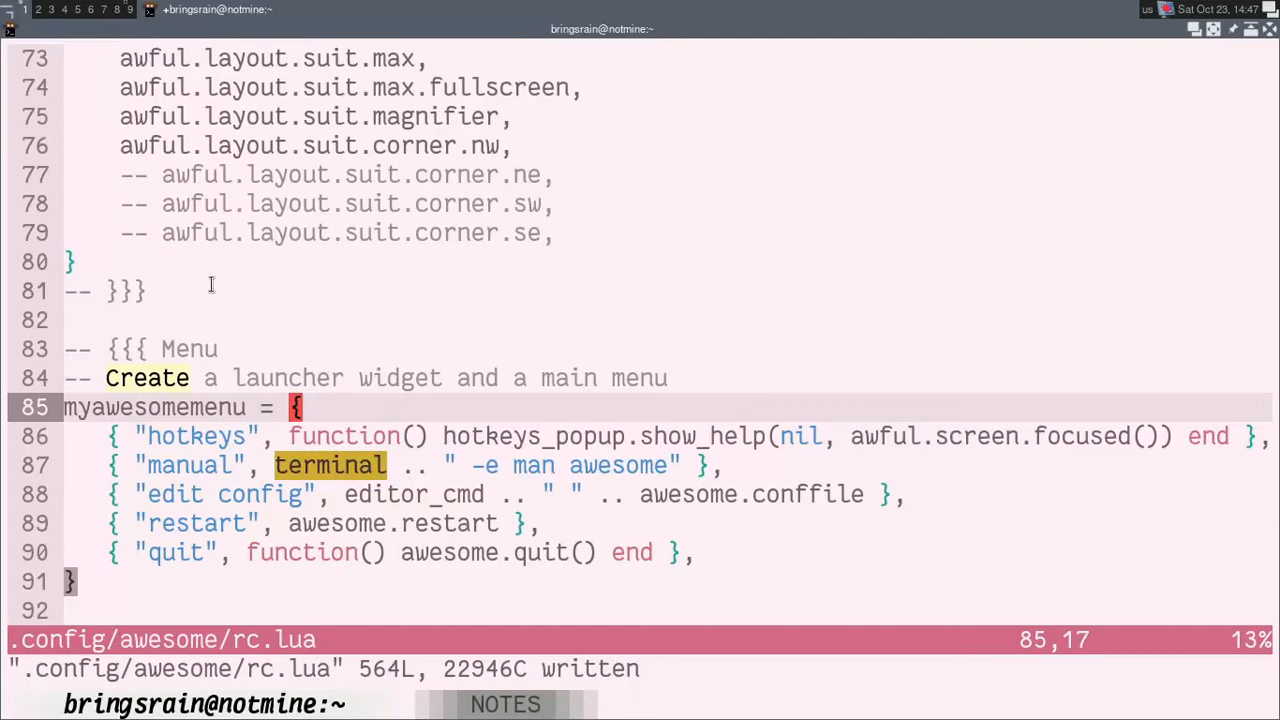
Step: Comment out the whole myawesomemenu table, lines 85 to 91, by prefixing each line with "-- "
key(0)
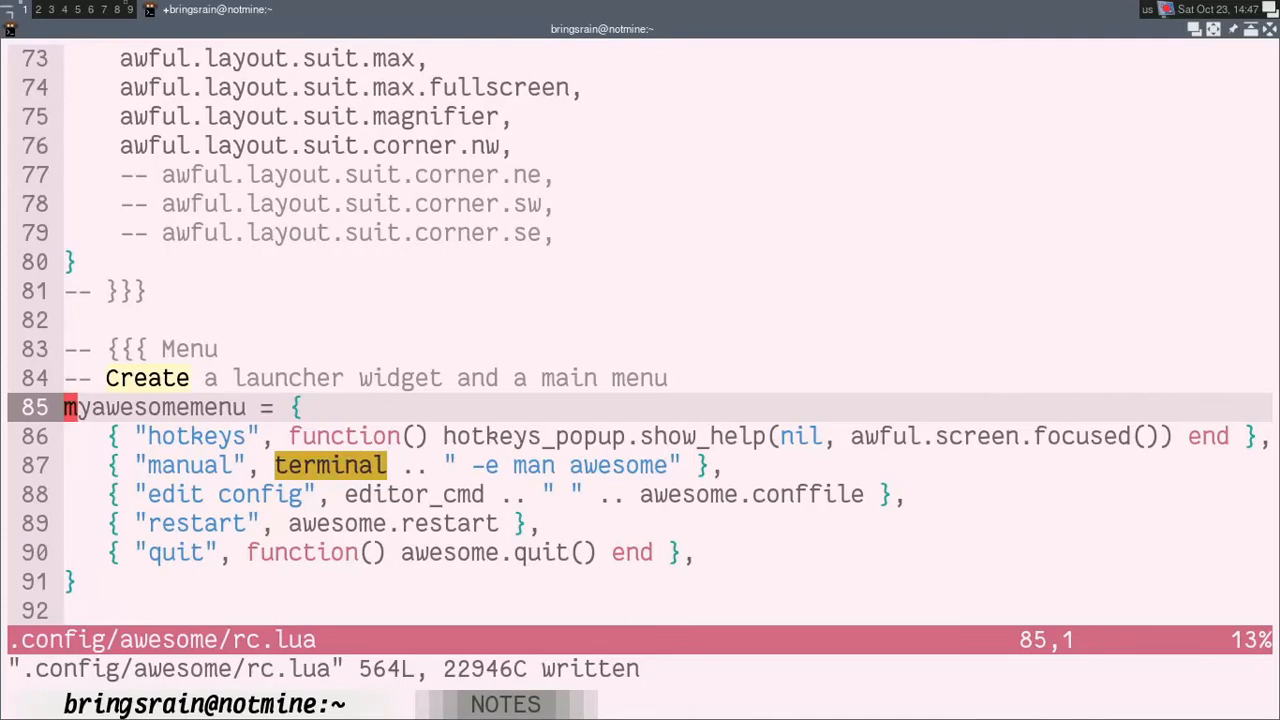
key(ctrl+v)
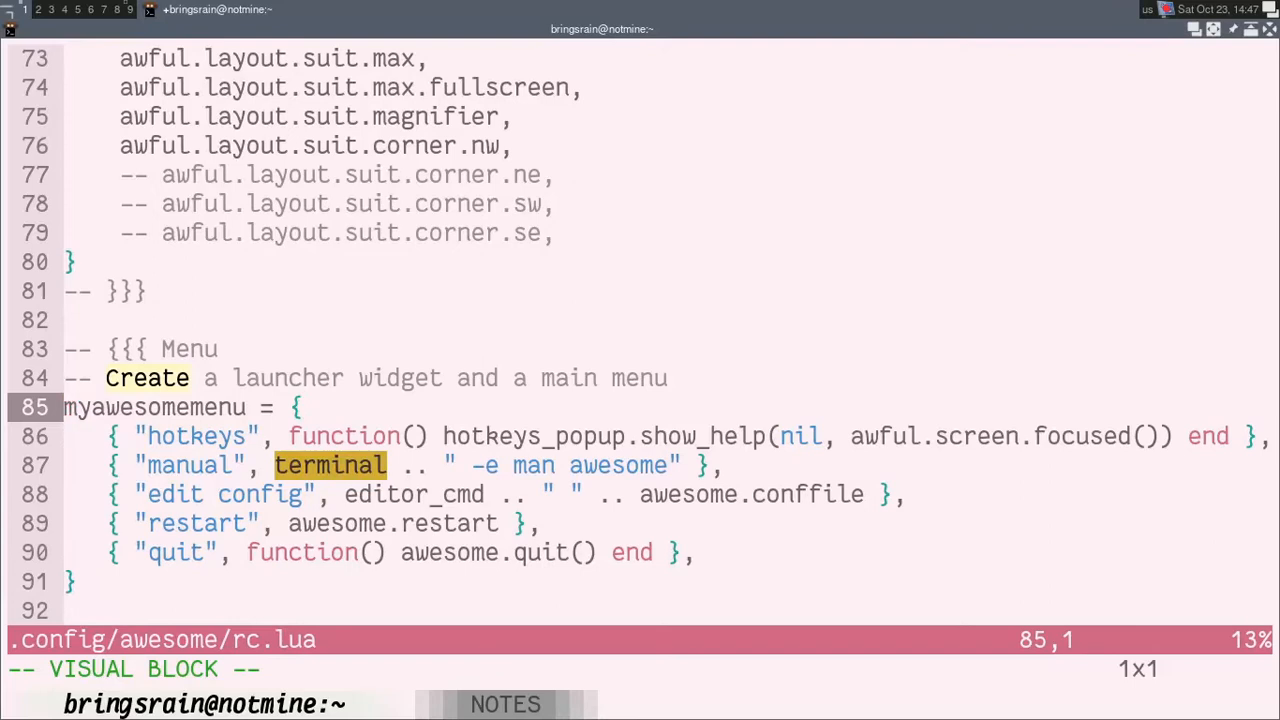
key(j)
key(j)
key(j)
key(j)
key(j)
key(j)
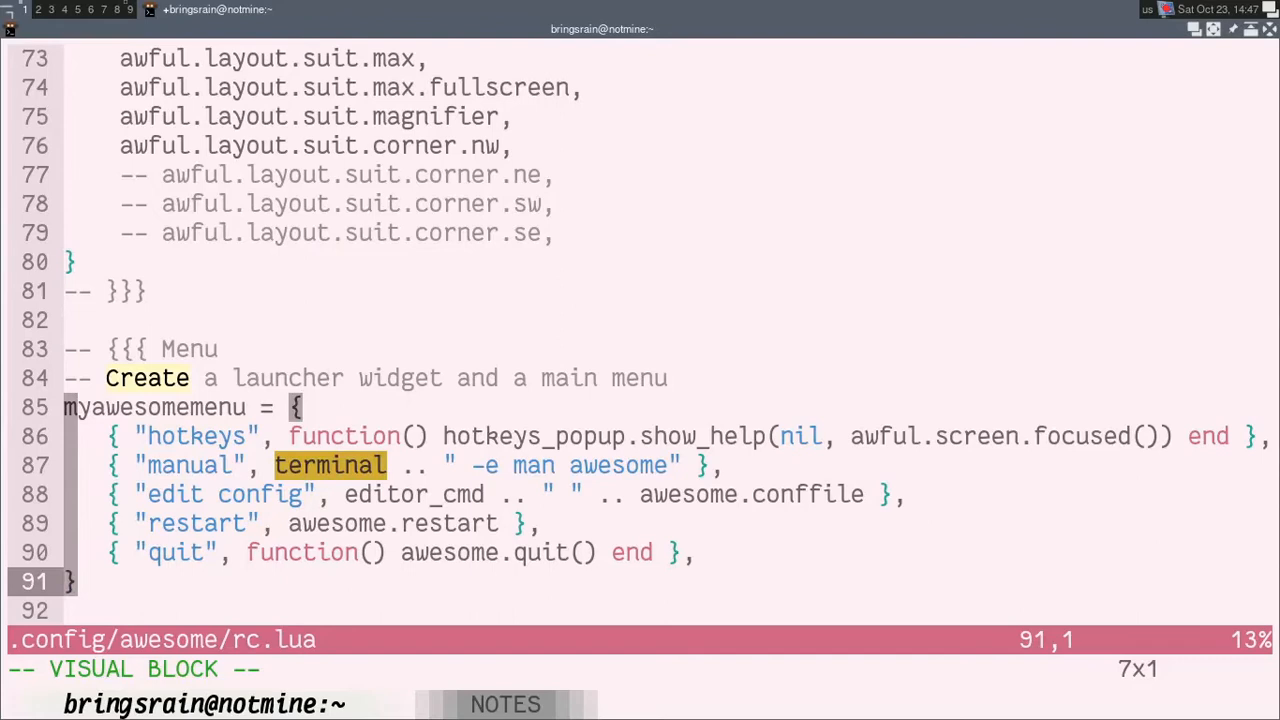
key(shift+i)
text(--)
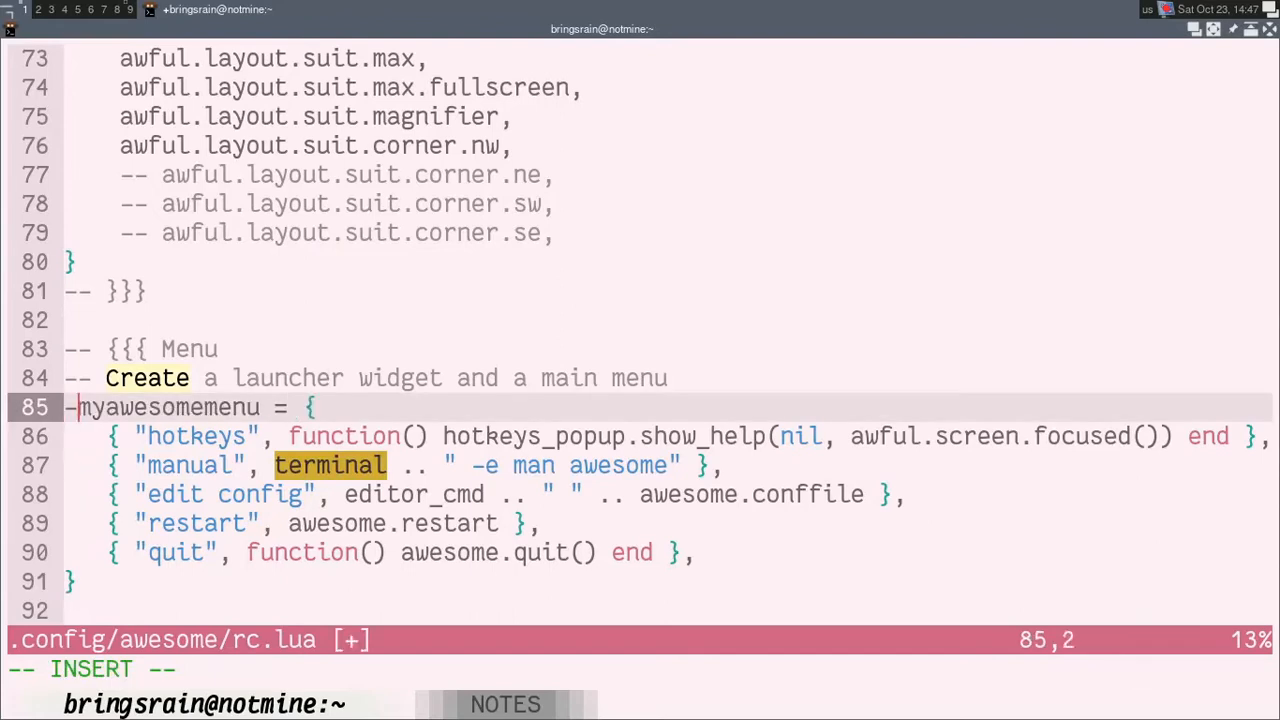
key(Escape)
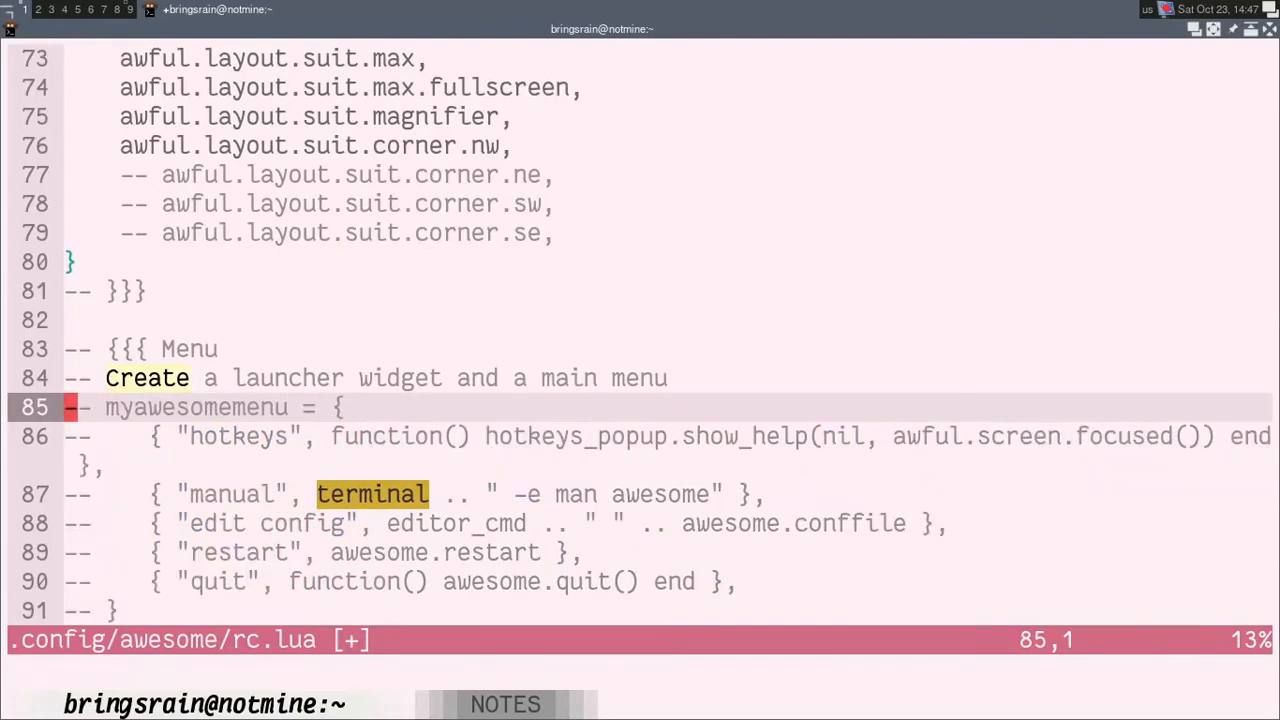
Step: Examine the mymainmenu definition below the commented table and compare its items with the open Awesome menu
key(j)
key(j)
key(j)
key(j)
key(j)
key(j)
key(j)
key(j)
key(j)
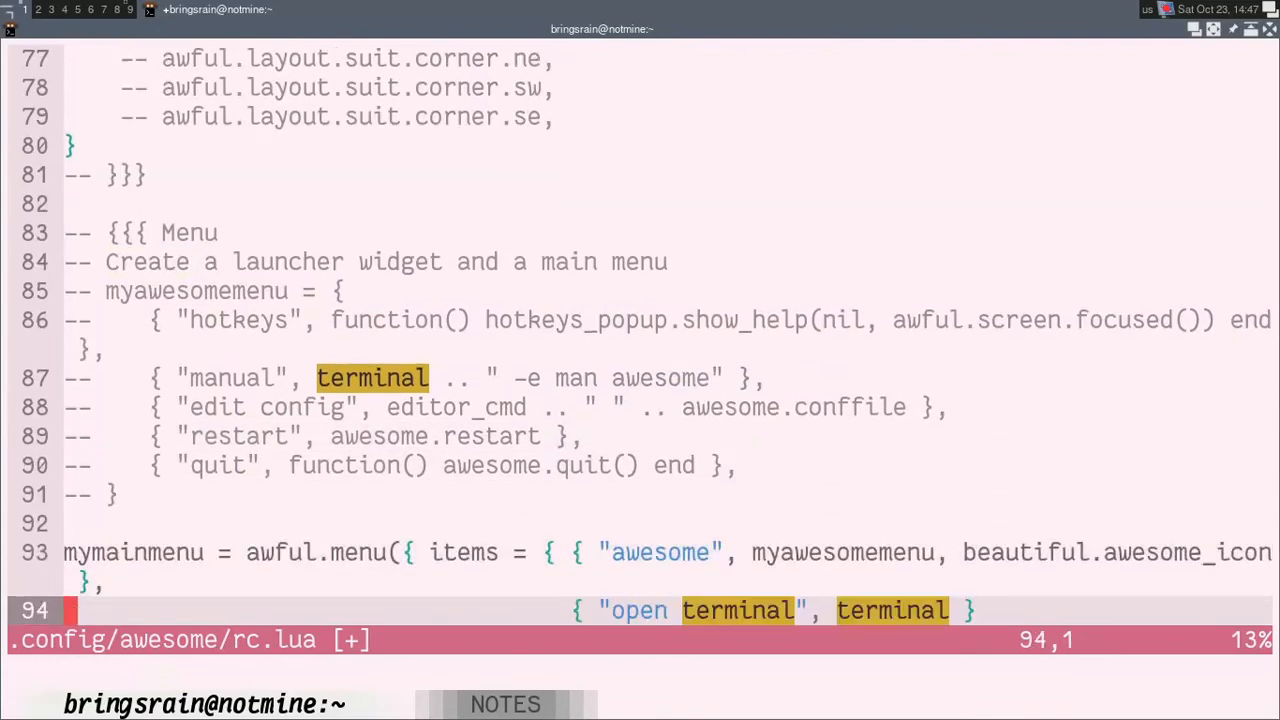
key(k)
key(k)
key(k)
key(k)
key(k)
key(k)
key(k)
key(k)
key(k)
key(j)
key(j)
key(j)
key(j)
key(j)
key(j)
key(j)
key(j)
key(j)
key(j)
key(j)
key(j)
key(j)
key(j)
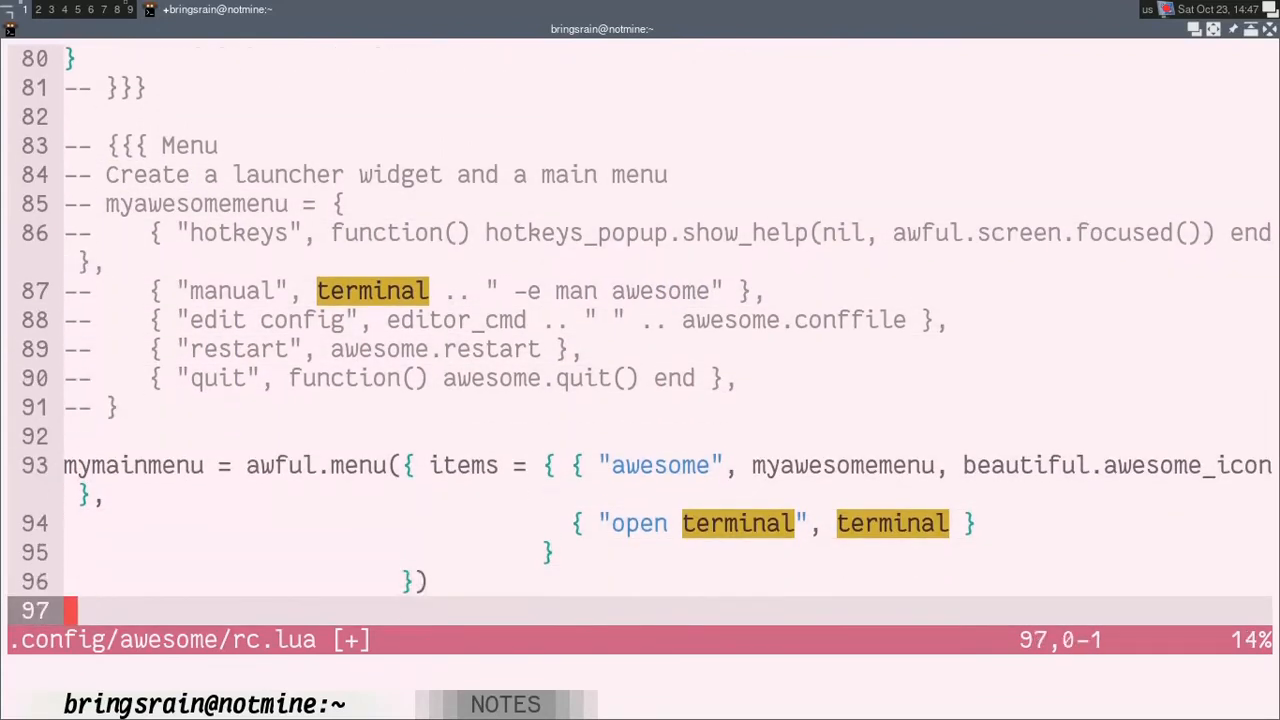
key(k)
key(k)
key(k)
key(k)
key(k)
key(k)
key(k)
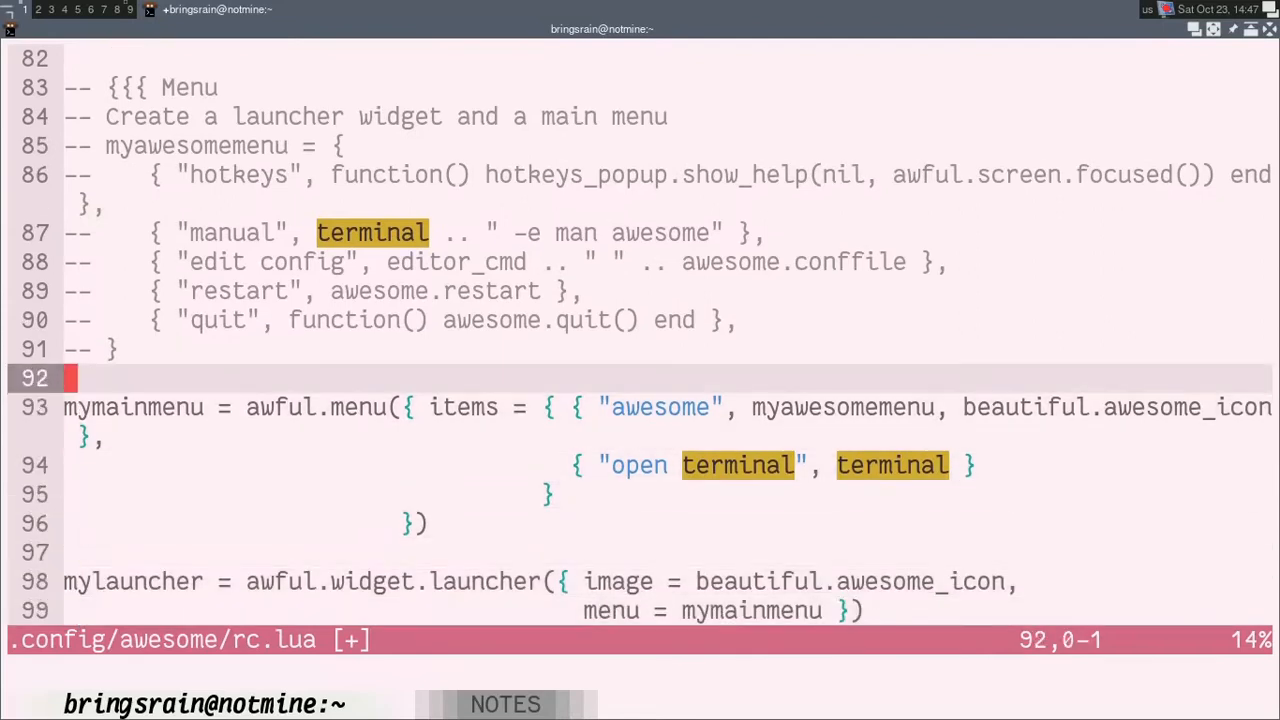
click(12, 24)
mouse_move(40, 30)
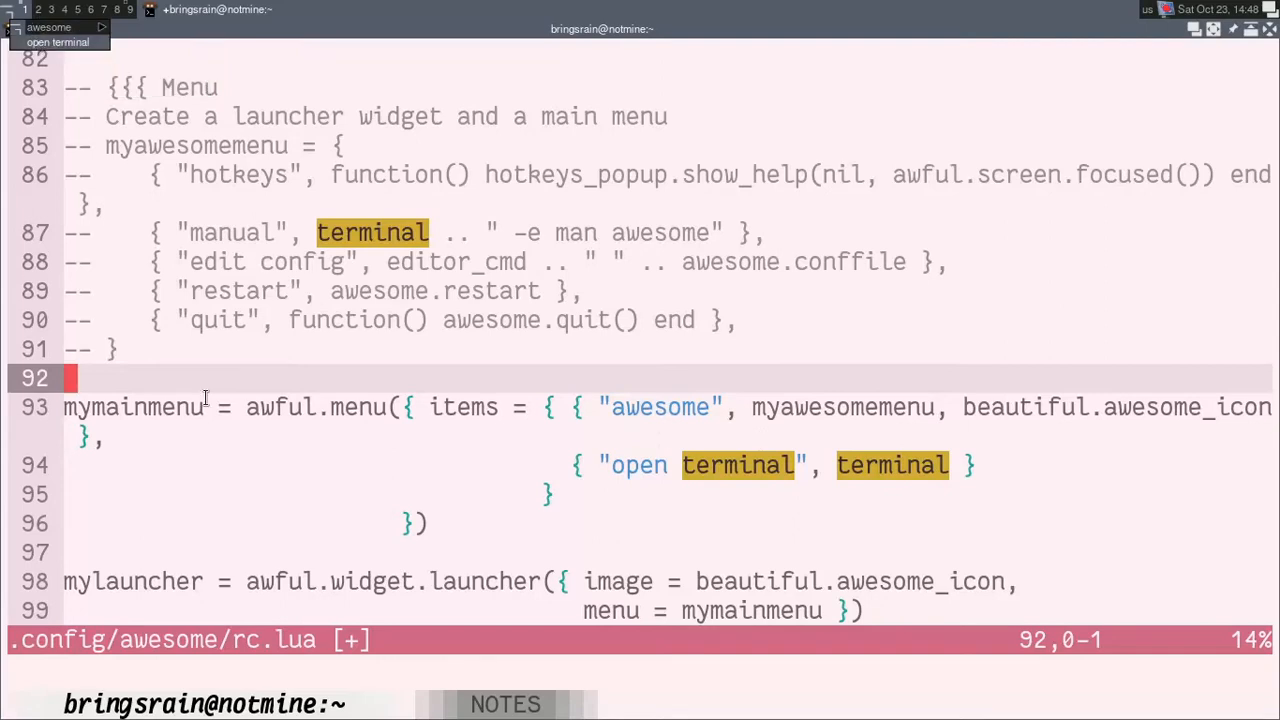
click(9, 12)
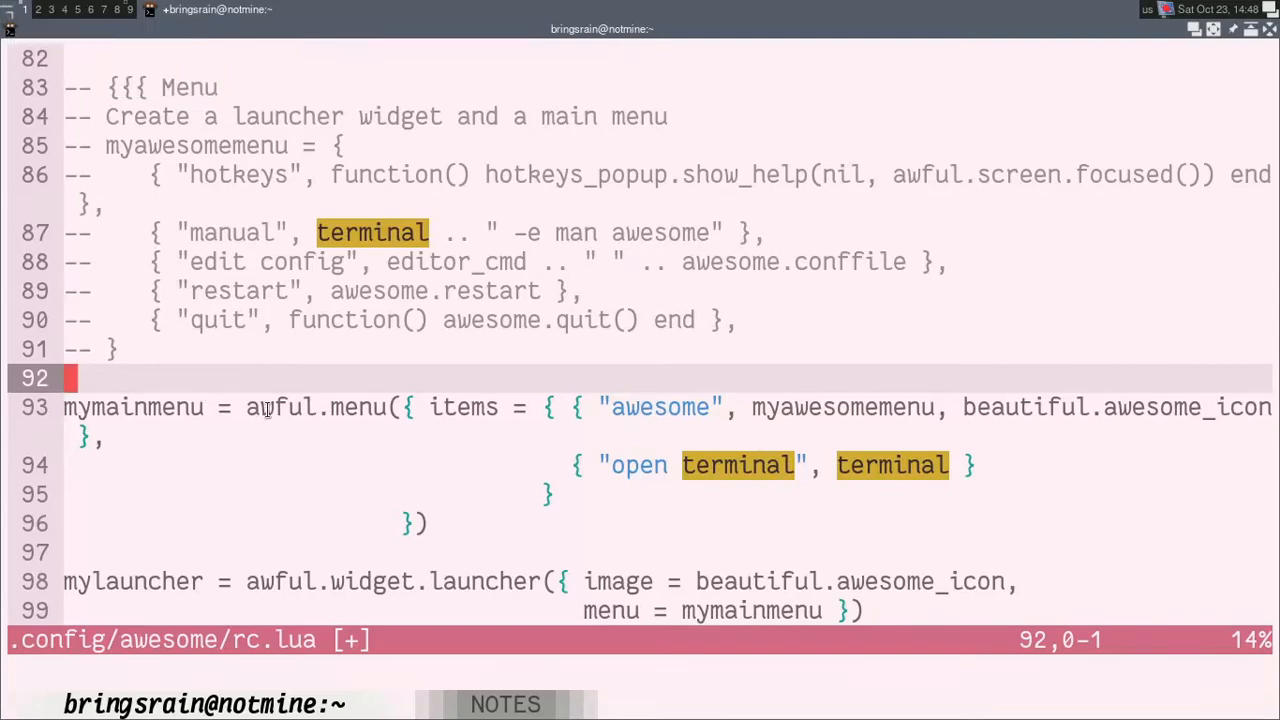
Step: Comment out the mymainmenu definition, lines 93 to 96, by prefixing each line with "-- "
key(j)
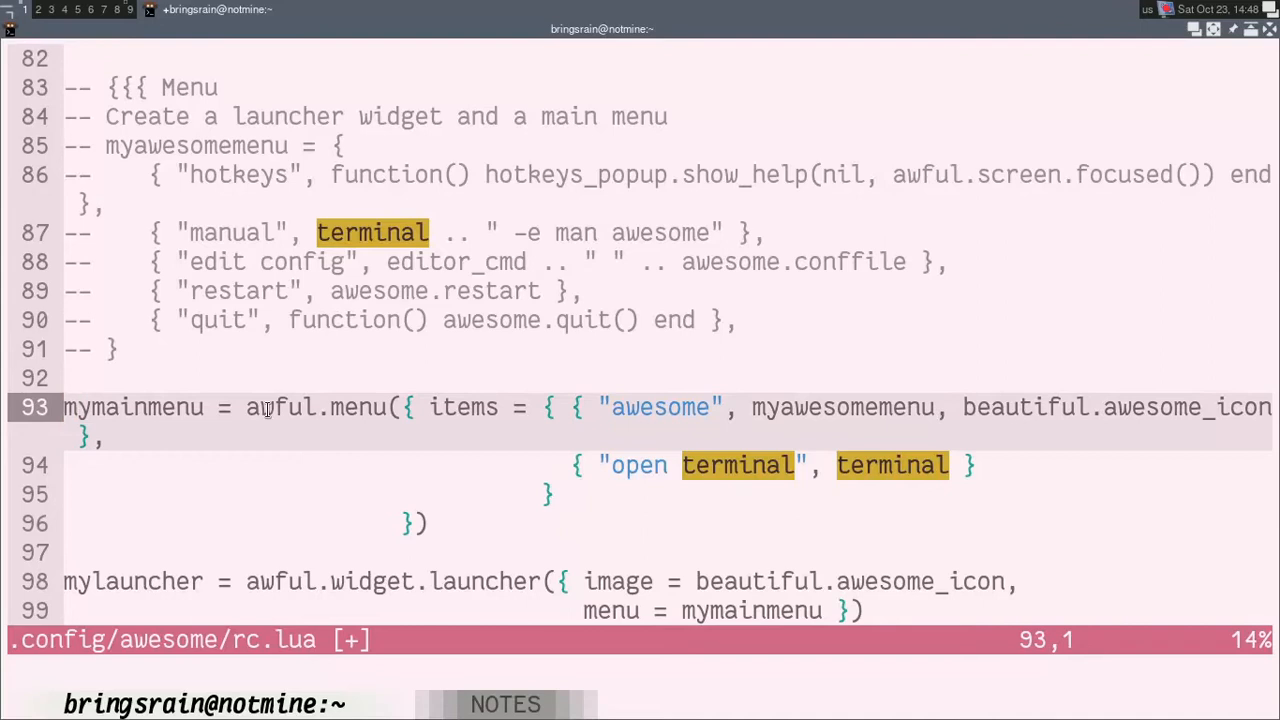
key(ctrl+v)
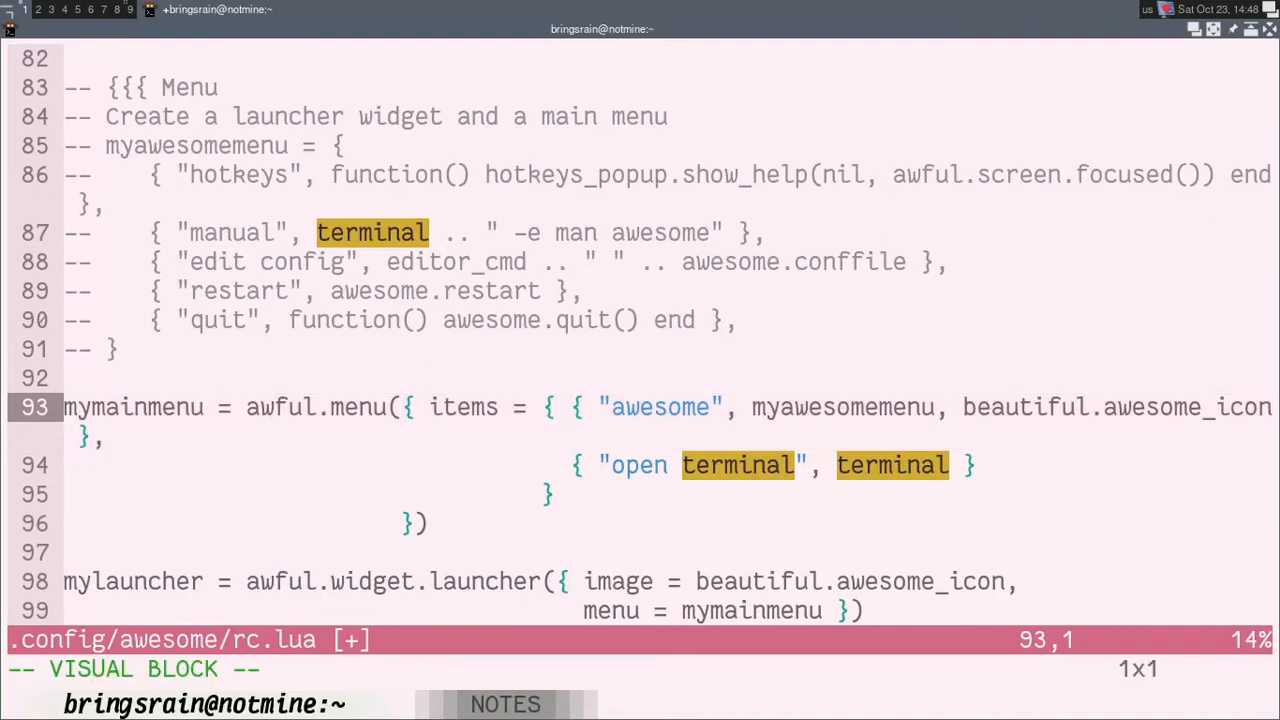
key(j)
key(j)
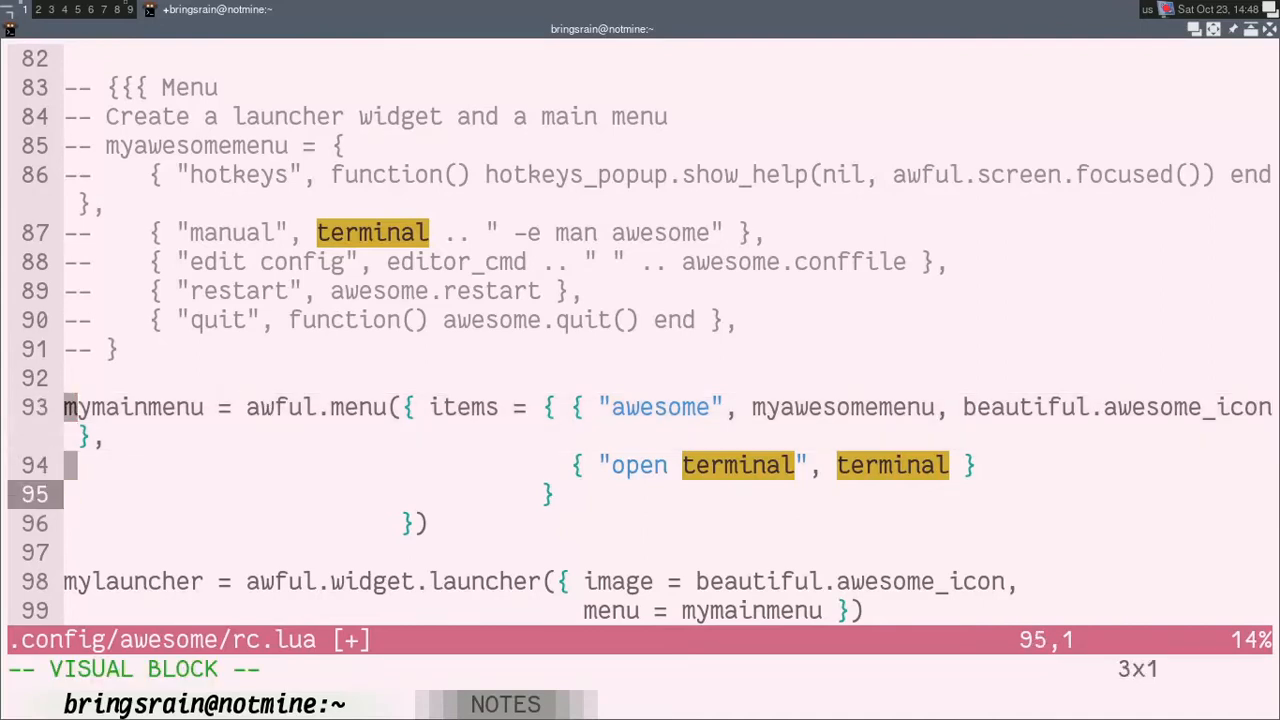
key(j)
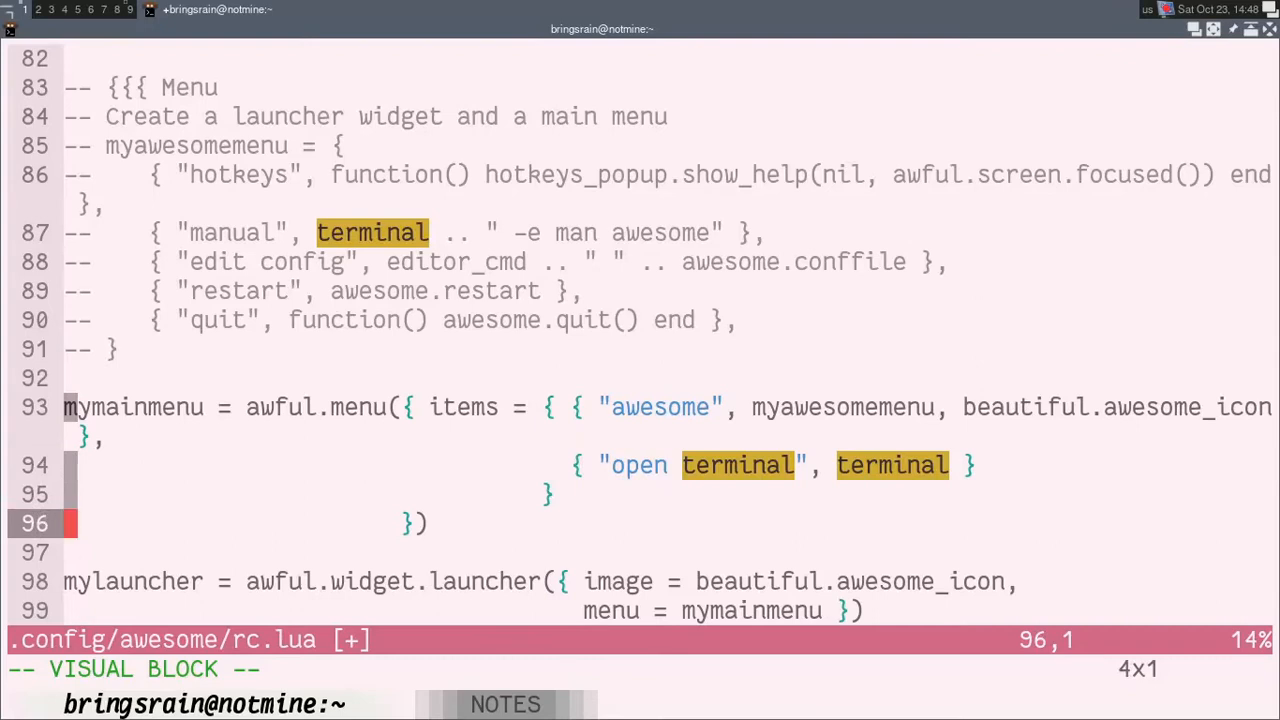
key(shift+i)
text(--)
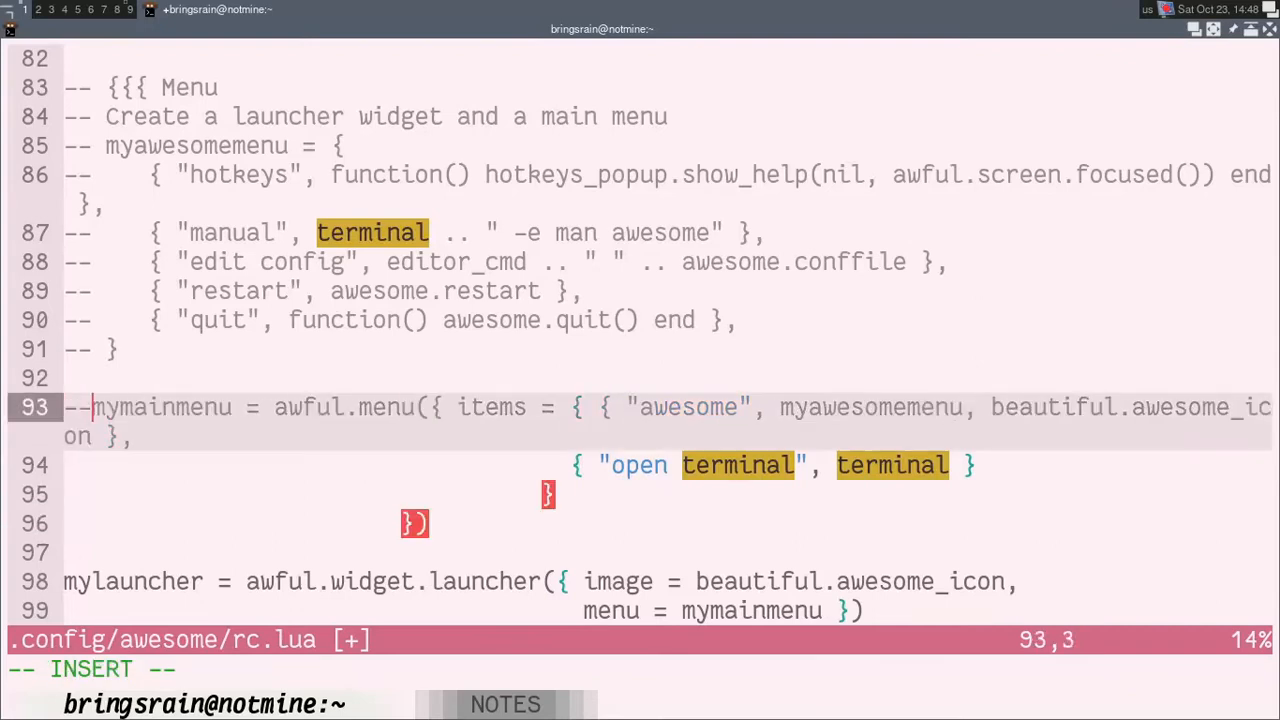
key(Escape)
Step: Examine the mylauncher definition's image and menu values and compare them with the launcher icon and its menu
key(j)
key(j)
key(j)
key(j)
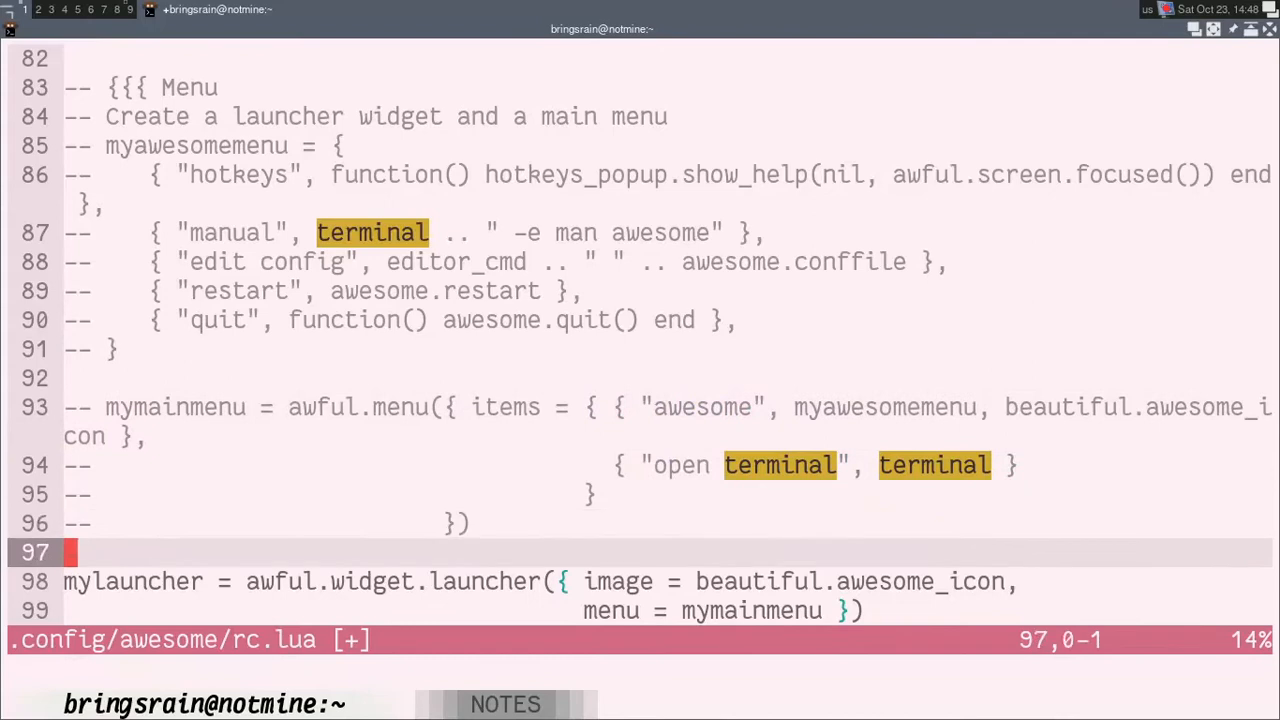
key(j)
key(j)
key(j)
key(j)
key(j)
key(j)
key(j)
key(k)
key(k)
key(k)
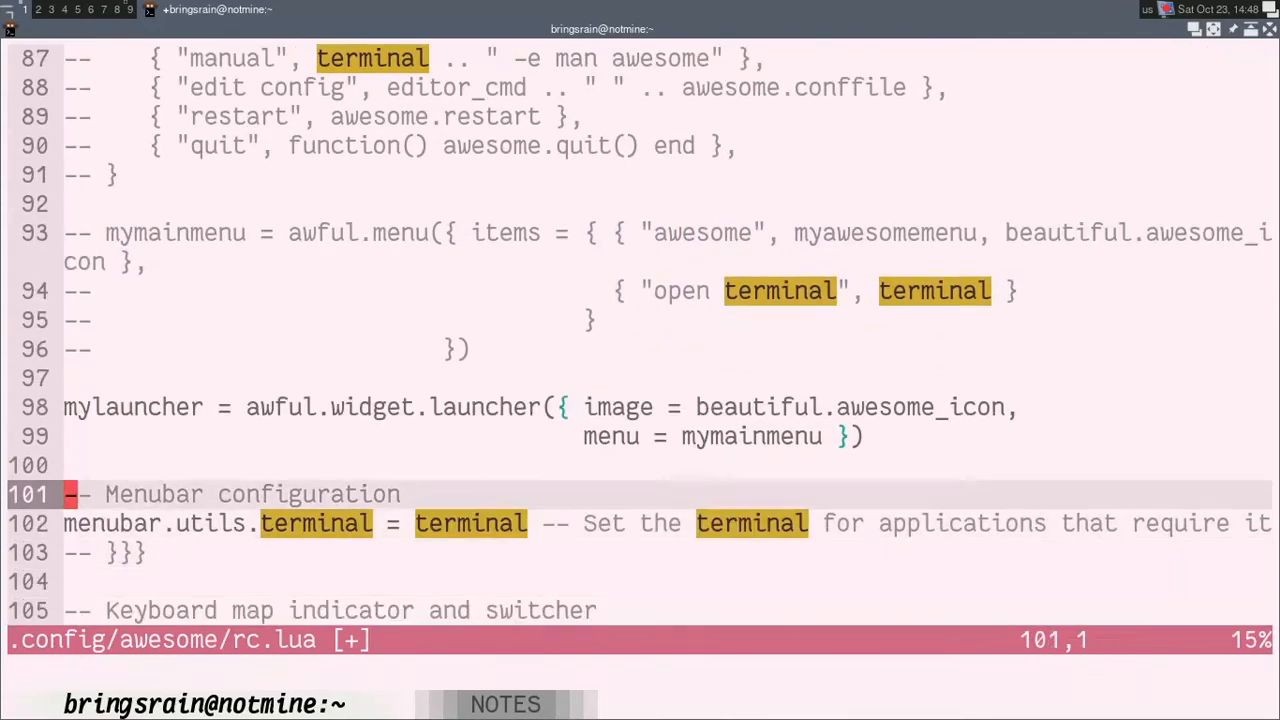
key(k)
key(k)
key(k)
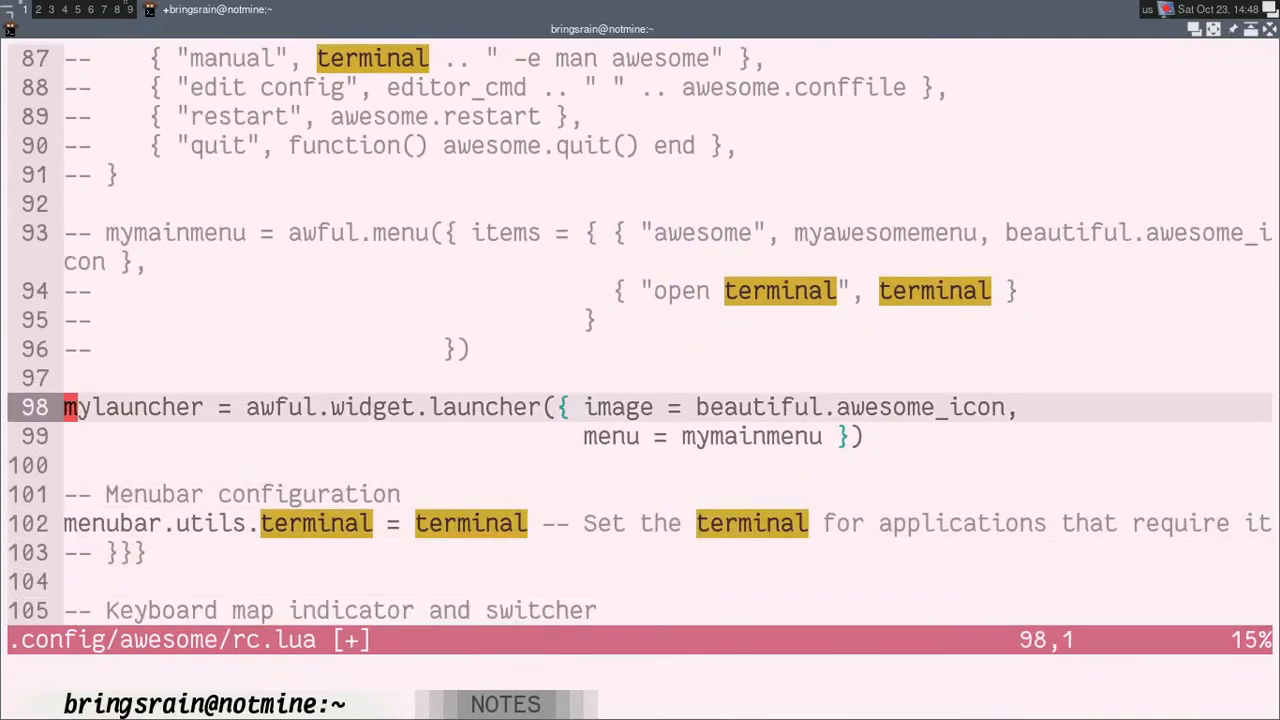
click(6, 15)
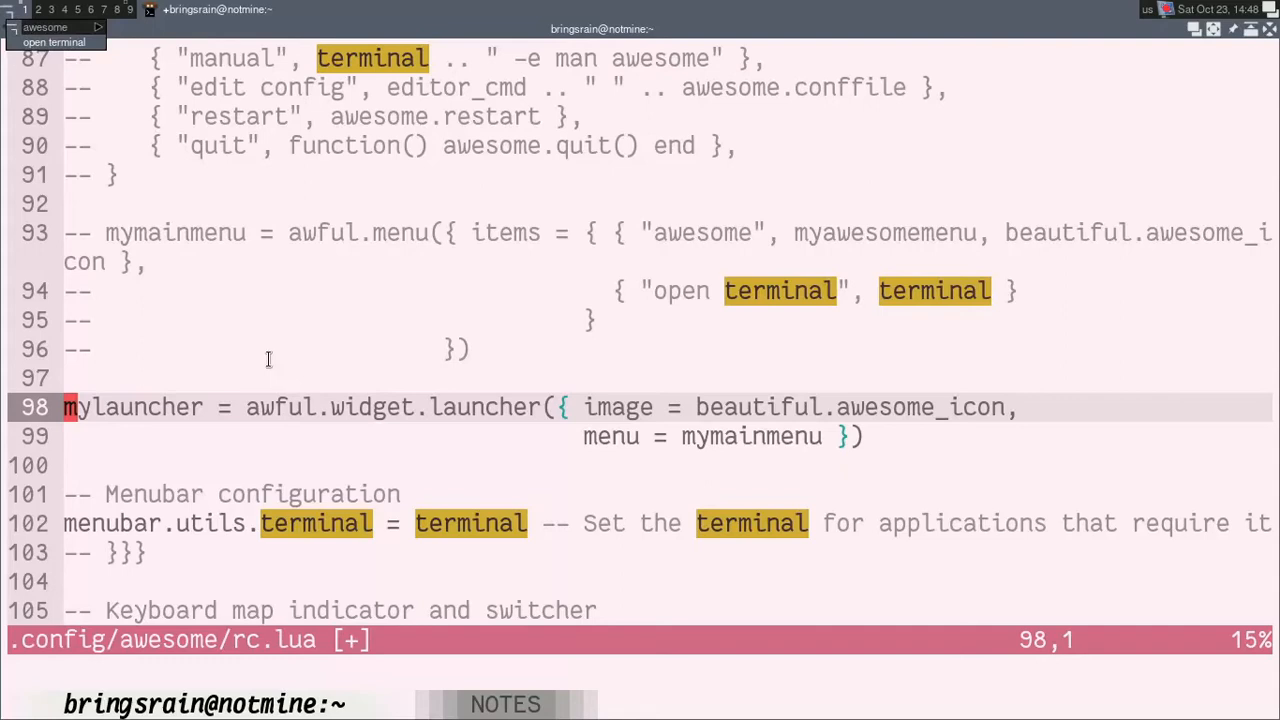
click(6, 12)
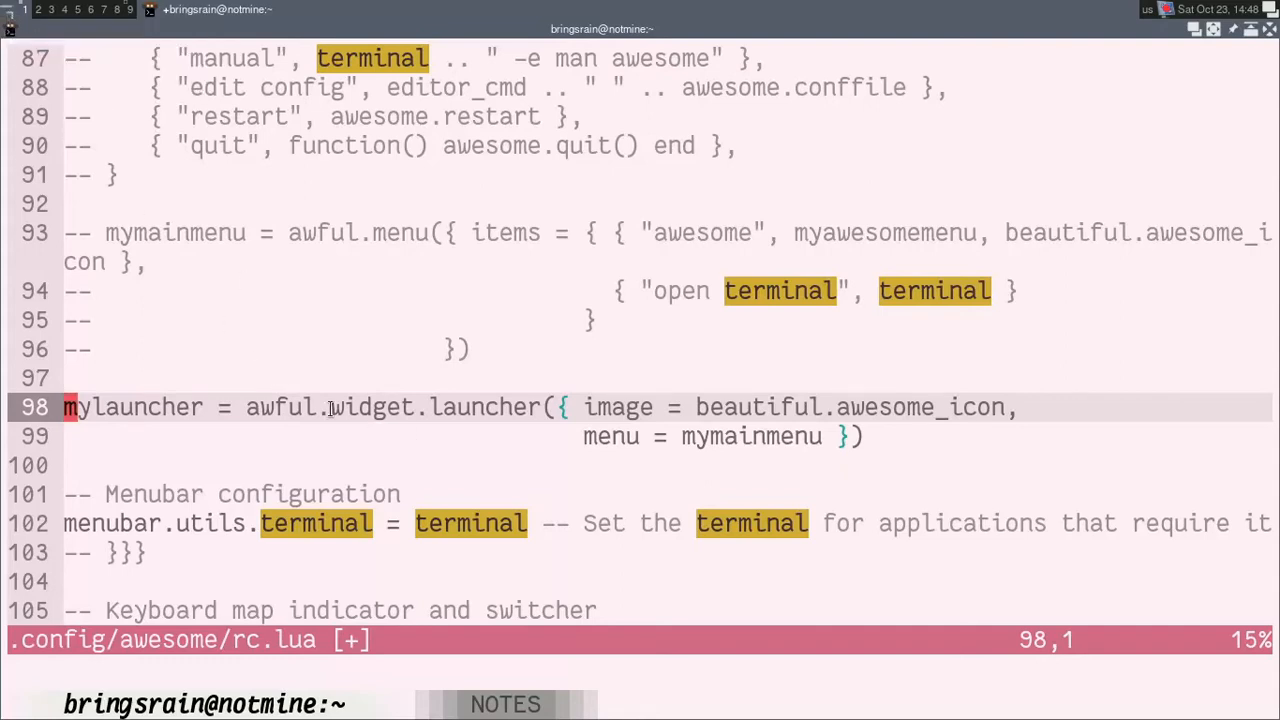
key(j)
key(k)
drag(700, 407, 998, 407)
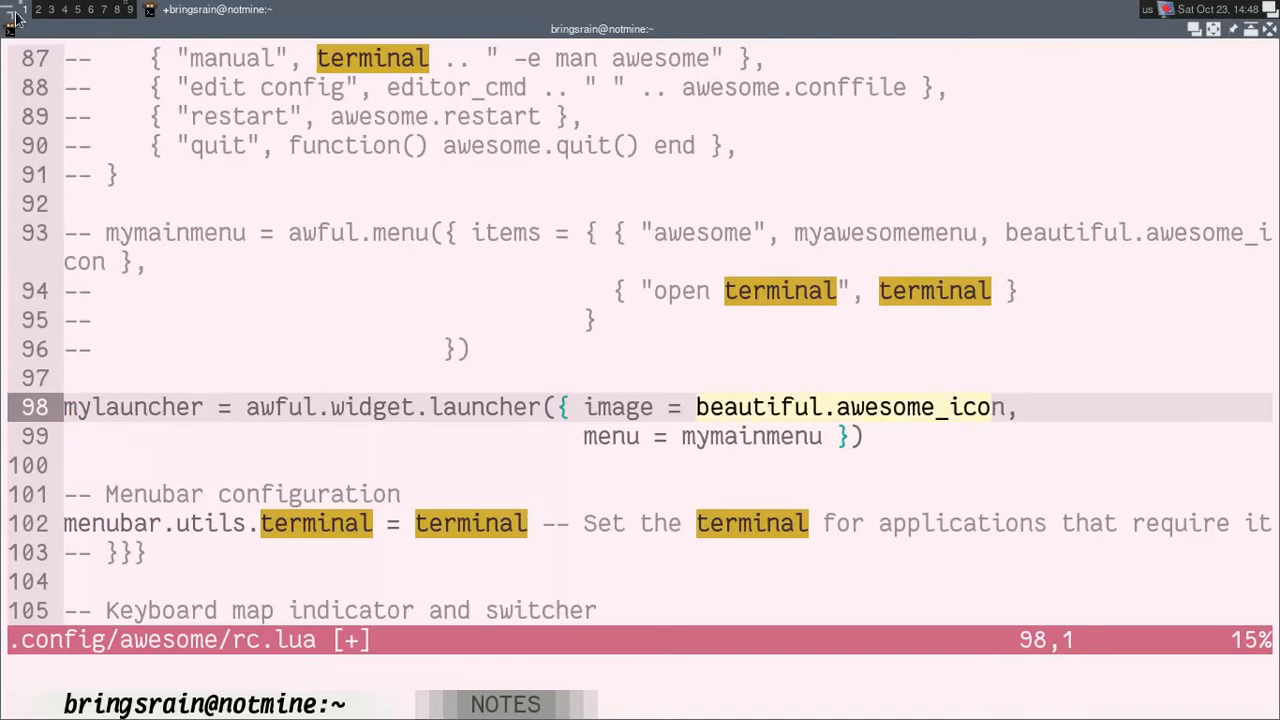
drag(585, 437, 748, 440)
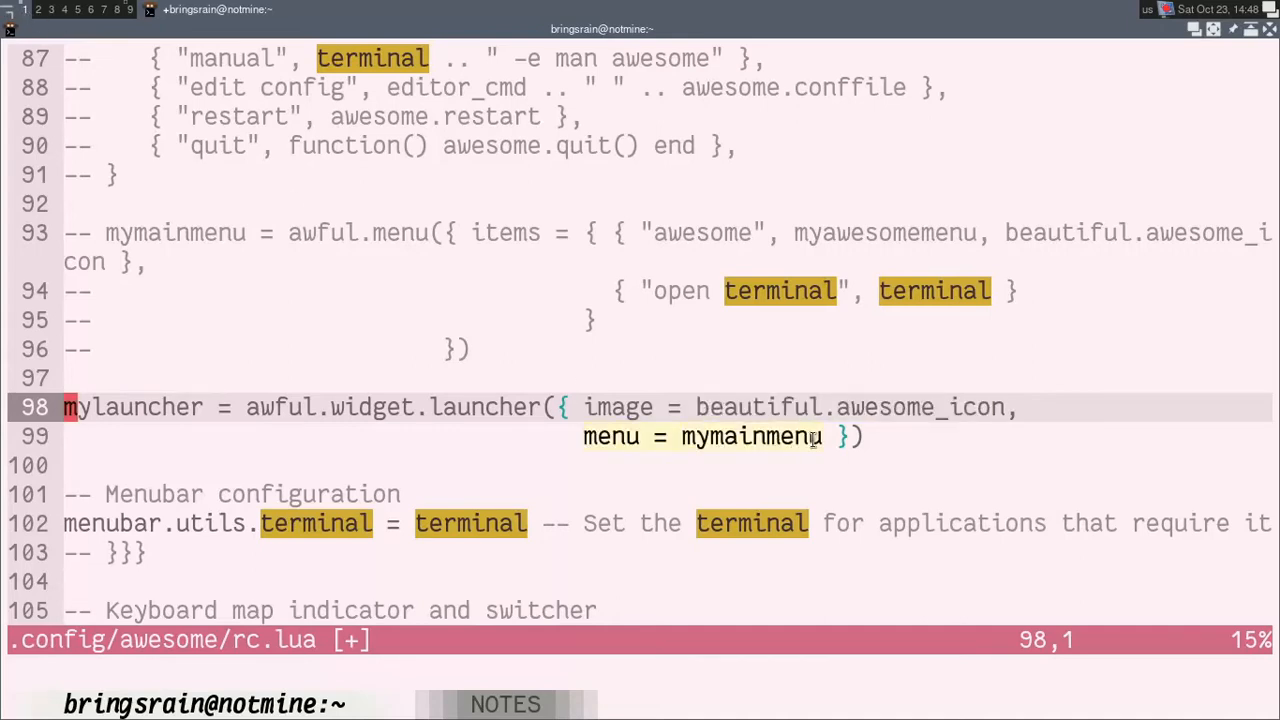
click(512, 435)
key(k)
key(j)
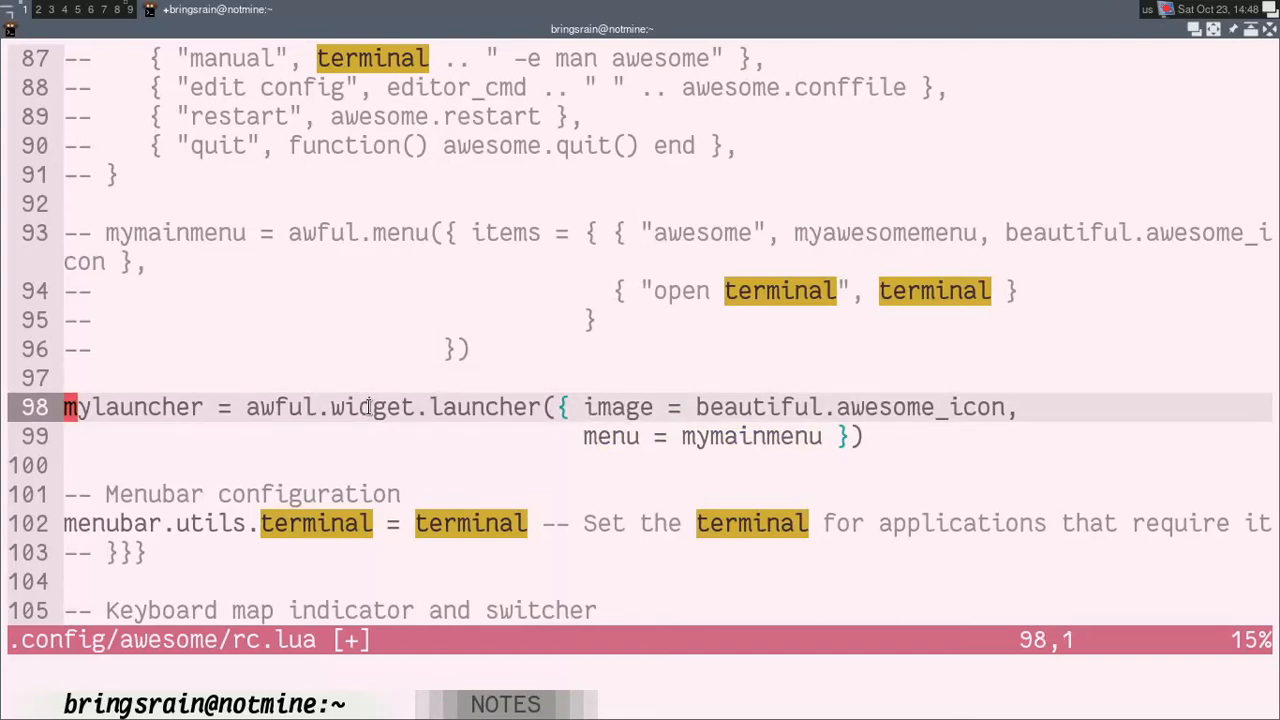
Step: Comment out the mylauncher definition, lines 98 and 99, by prefixing each line with "-- "
key(ctrl+v)
key(j)
key(shift+i)
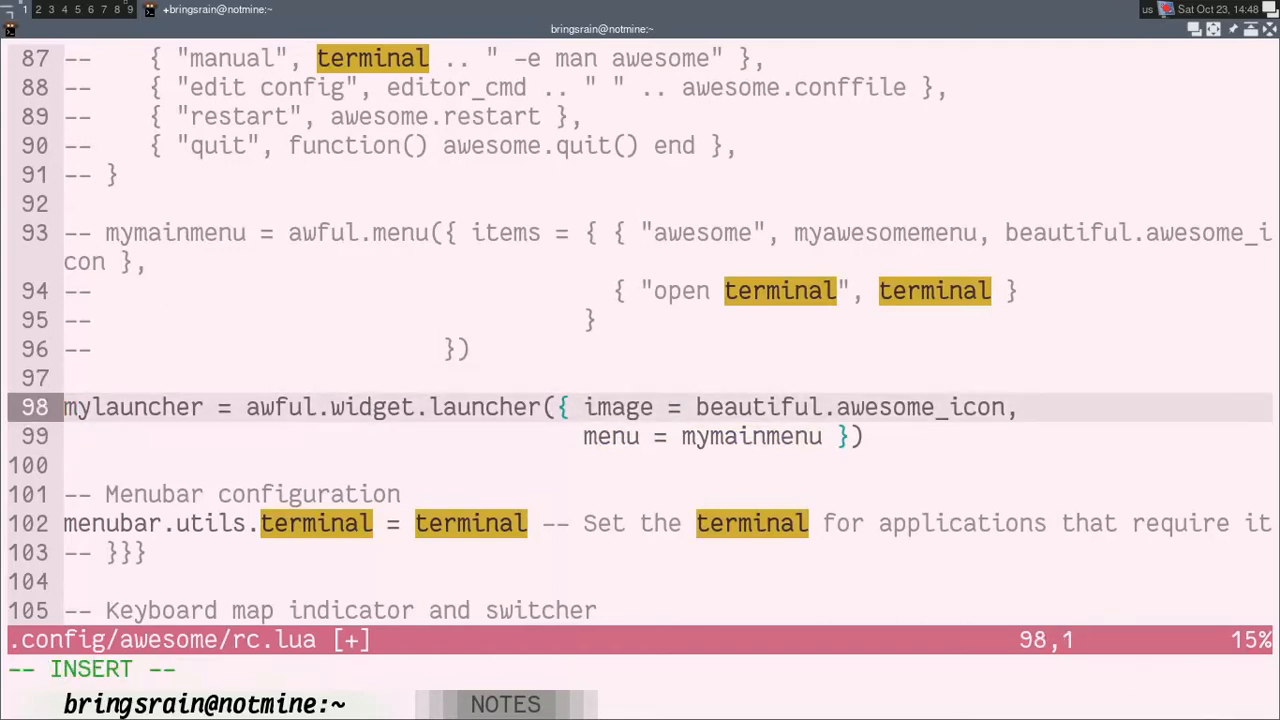
text(--)
key(Escape)
Step: Look through the menubar, keyboard layout and Wibar sections of rc.lua, and return to the Menu section
key(j)
key(j)
key(j)
key(j)
key(j)
key(j)
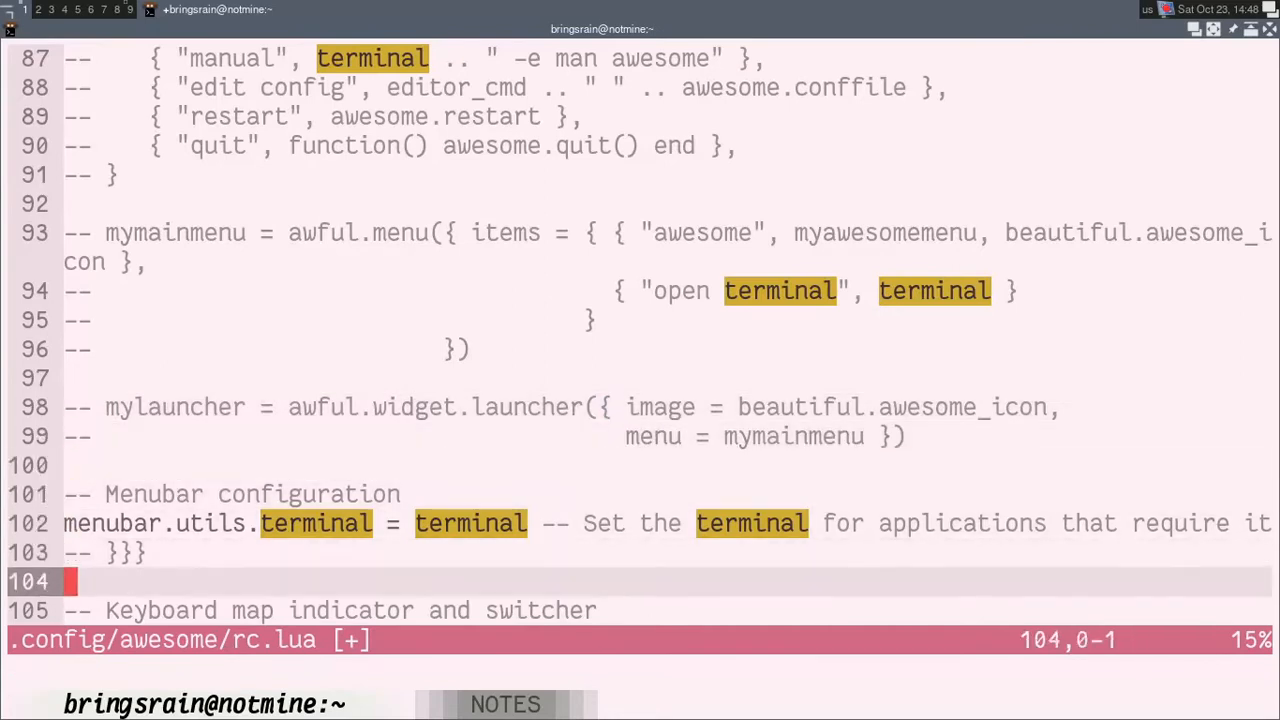
key(j)
key(j)
key(j)
key(j)
key(j)
key(k)
key(k)
key(k)
key(k)
key(k)
key(j)
key(j)
key(j)
key(j)
key(j)
key(j)
key(j)
key(j)
key(j)
key(j)
key(j)
key(j)
key(j)
key(j)
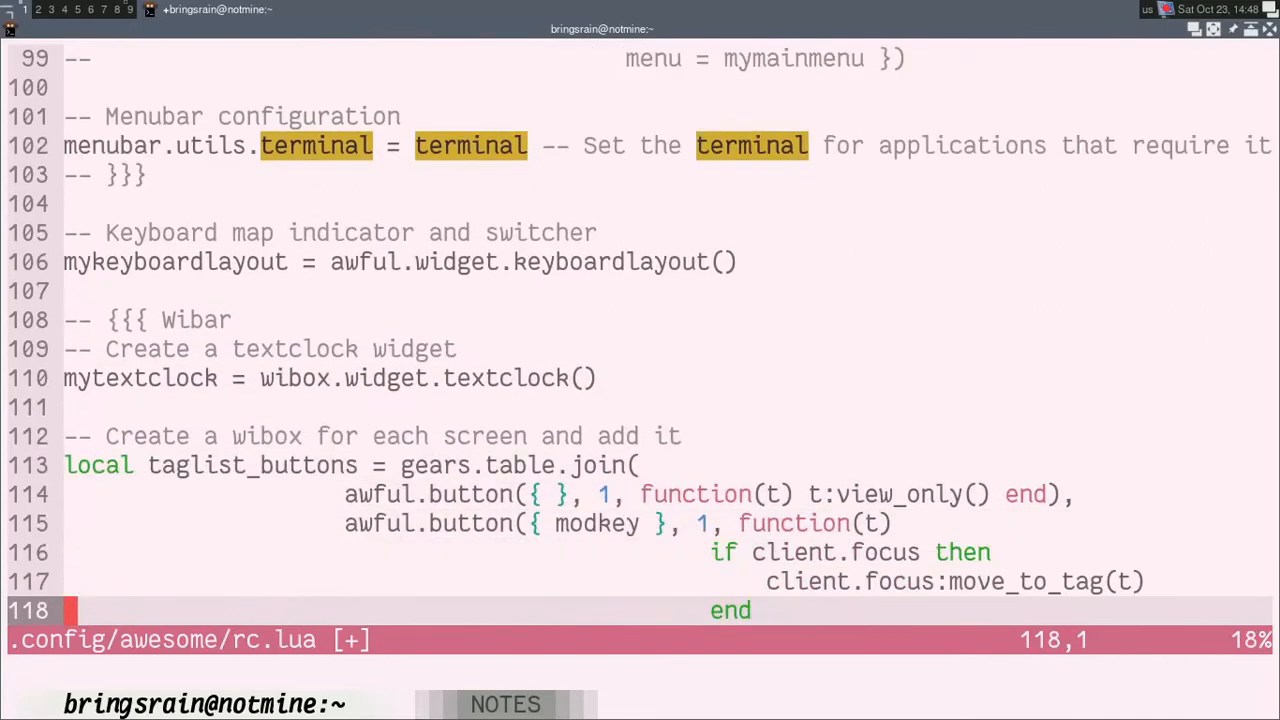
key(j)
key(k)
key(k)
key(k)
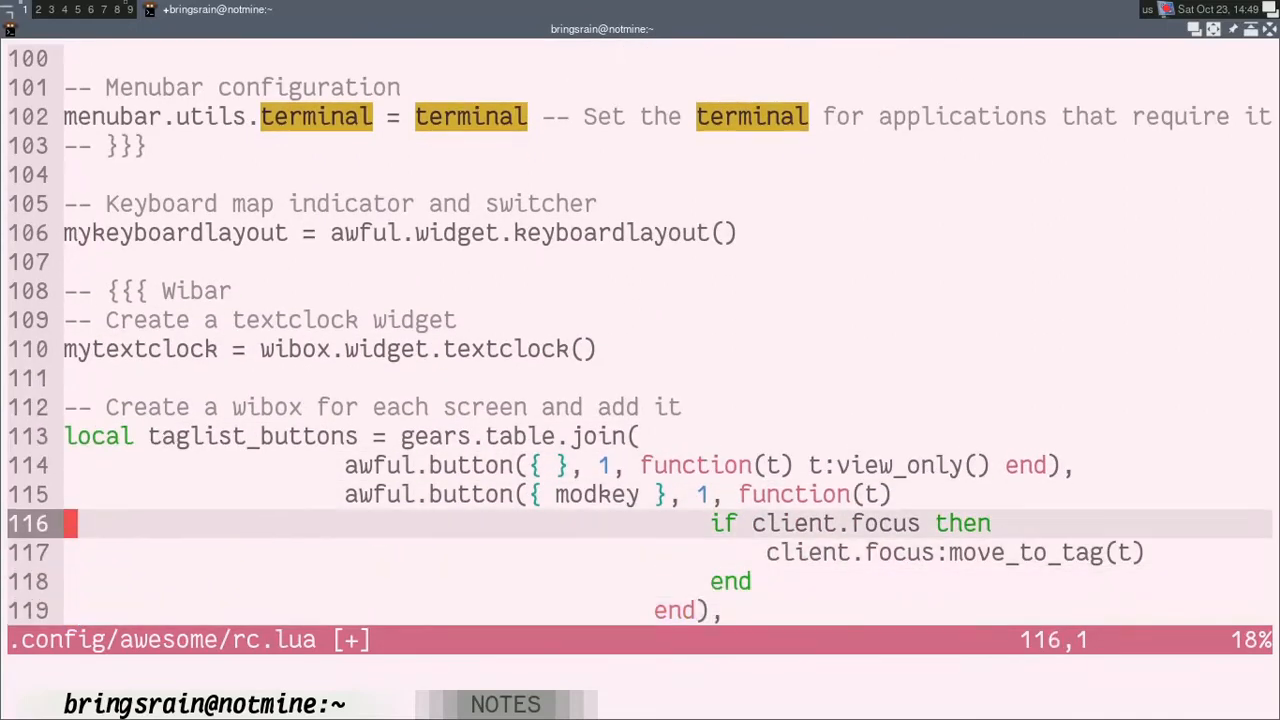
key(k)
key(k)
key(k)
key(k)
key(k)
key(k)
key(k)
key(k)
key(k)
key(k)
key(k)
key(k)
key(k)
key(k)
key(k)
key(k)
key(k)
key(k)
key(k)
key(k)
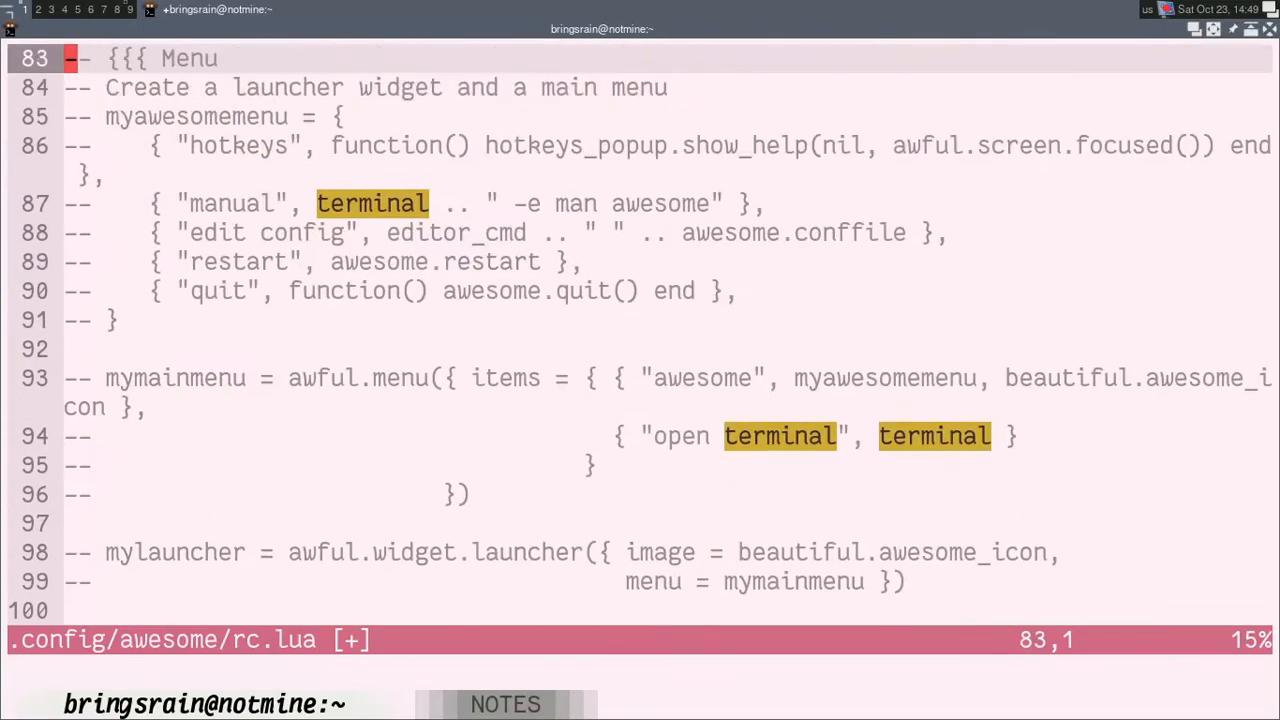
Step: Search rc.lua for myawesomemenu and check each place where it is used
key(ctrl+y)
text(/my)
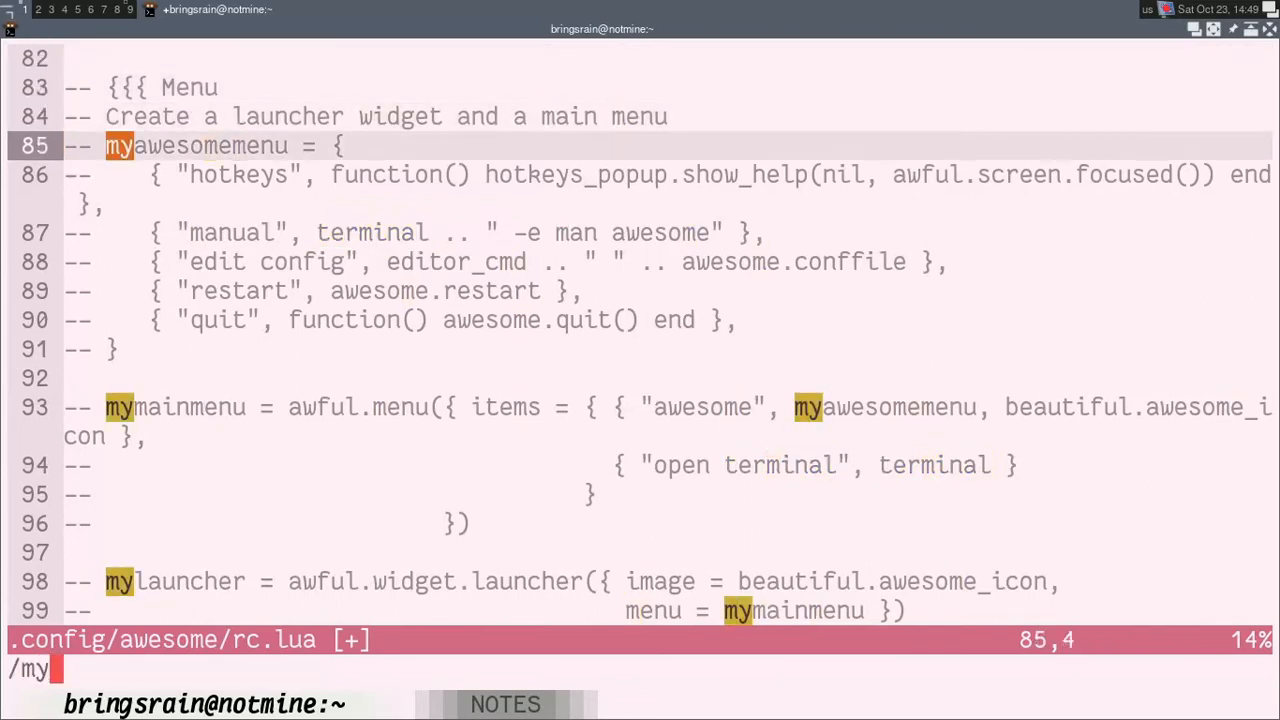
text(awesome)
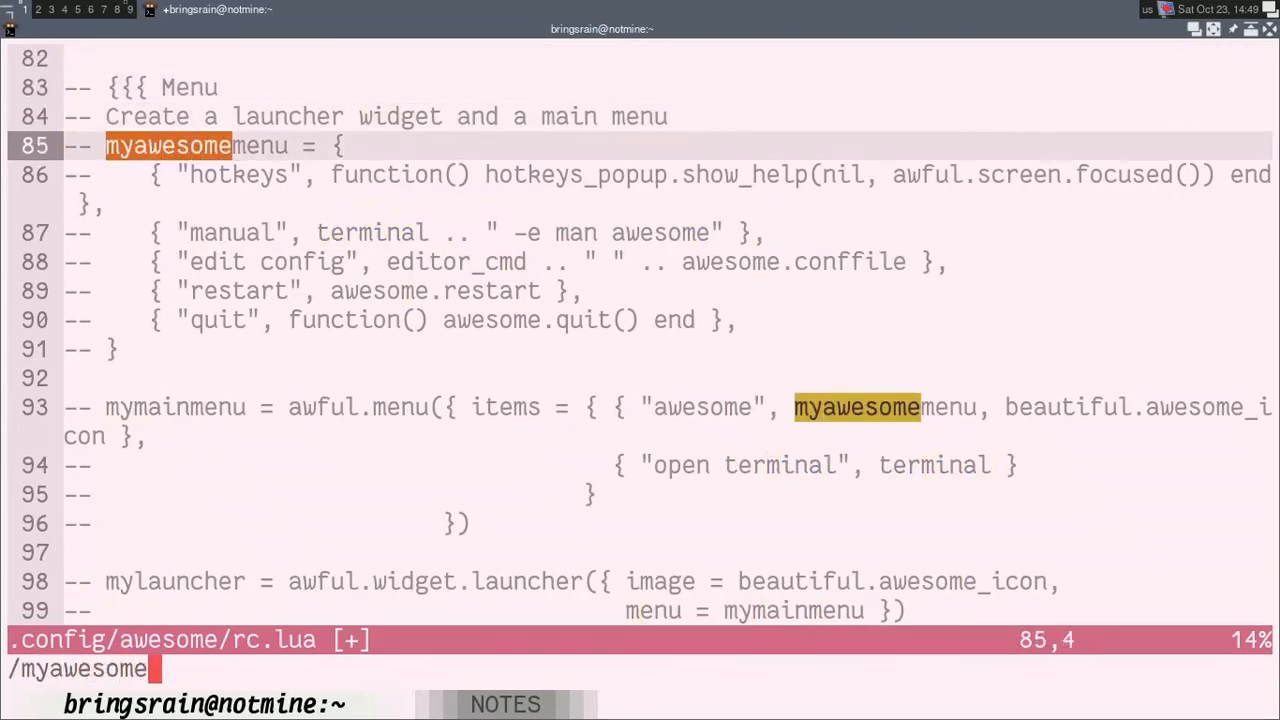
text(menu)
key(Return)
key(n)
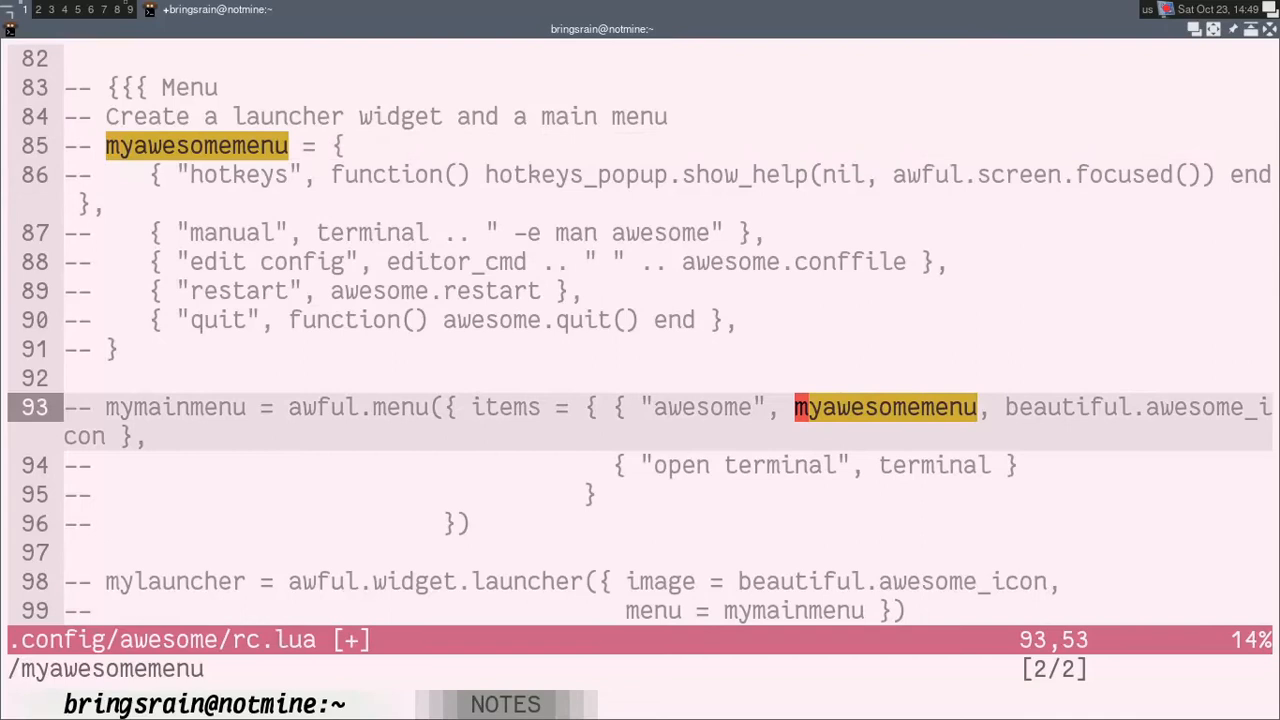
key(n)
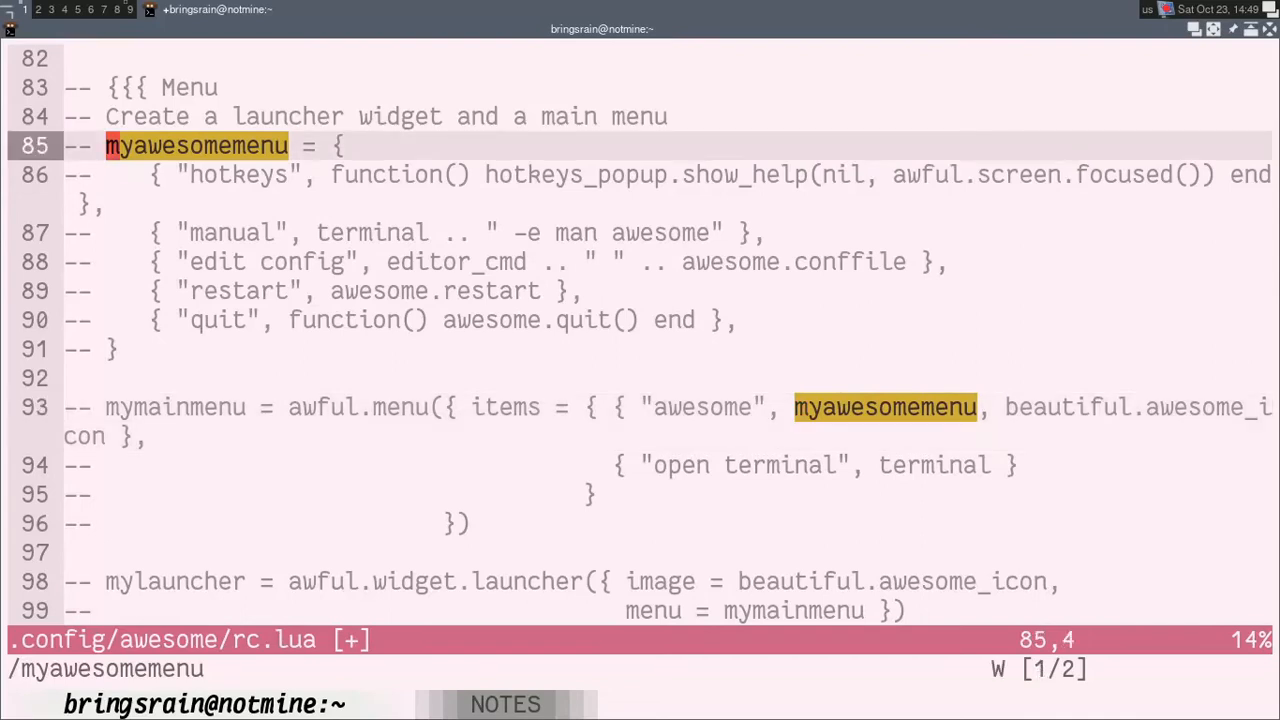
Step: Search rc.lua for mymainmenu and go to its use in the Mouse bindings section
text(/may)
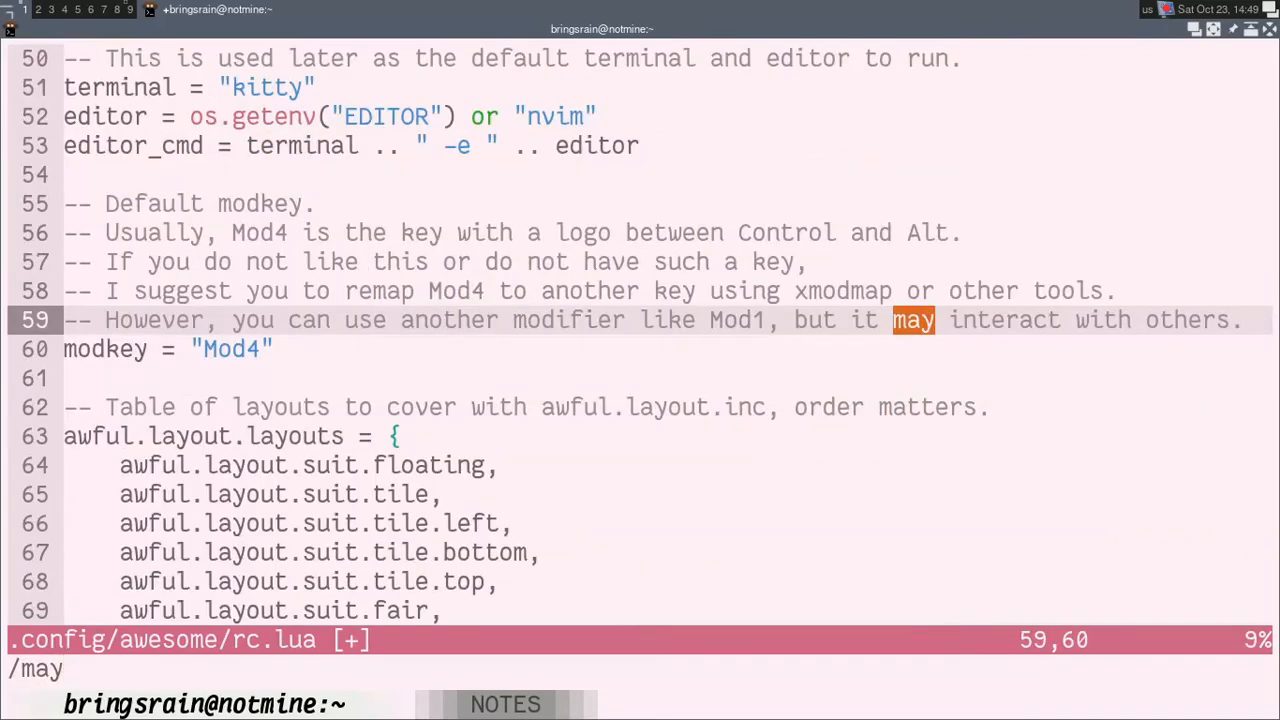
key(BackSpace)
key(BackSpace)
text(ymain/)
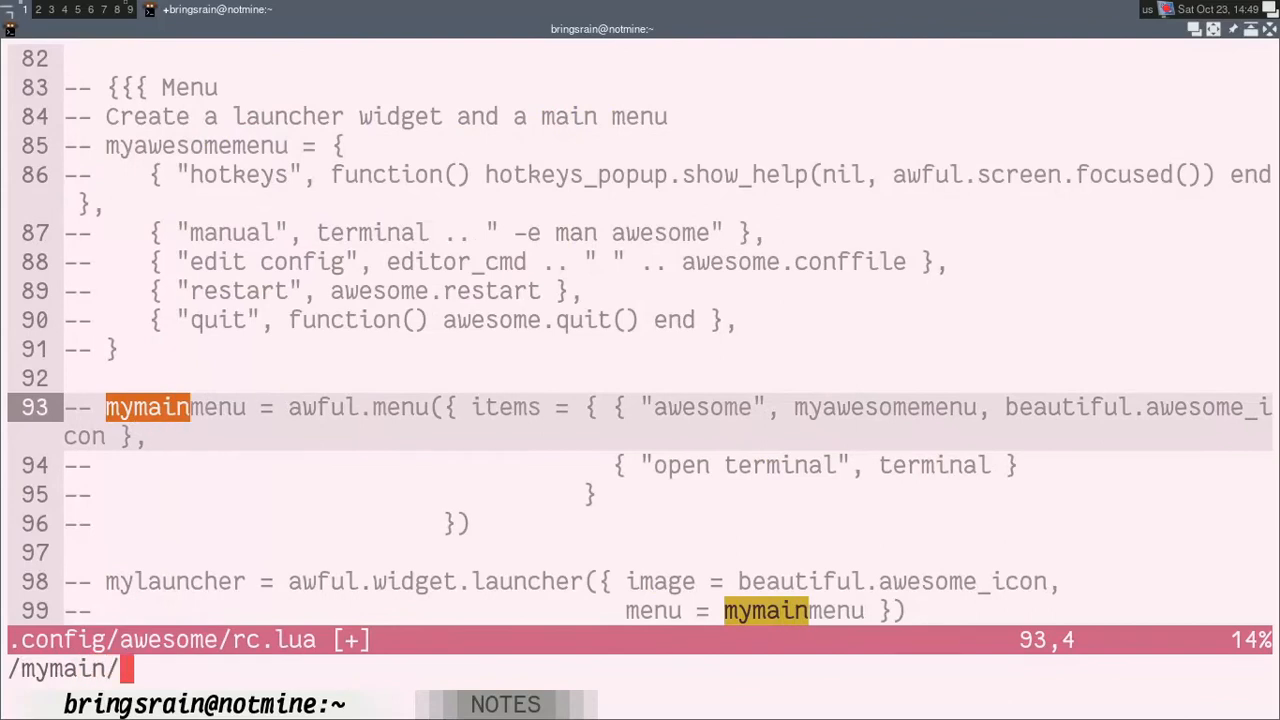
key(BackSpace)
text(menu)
key(Return)
key(n)
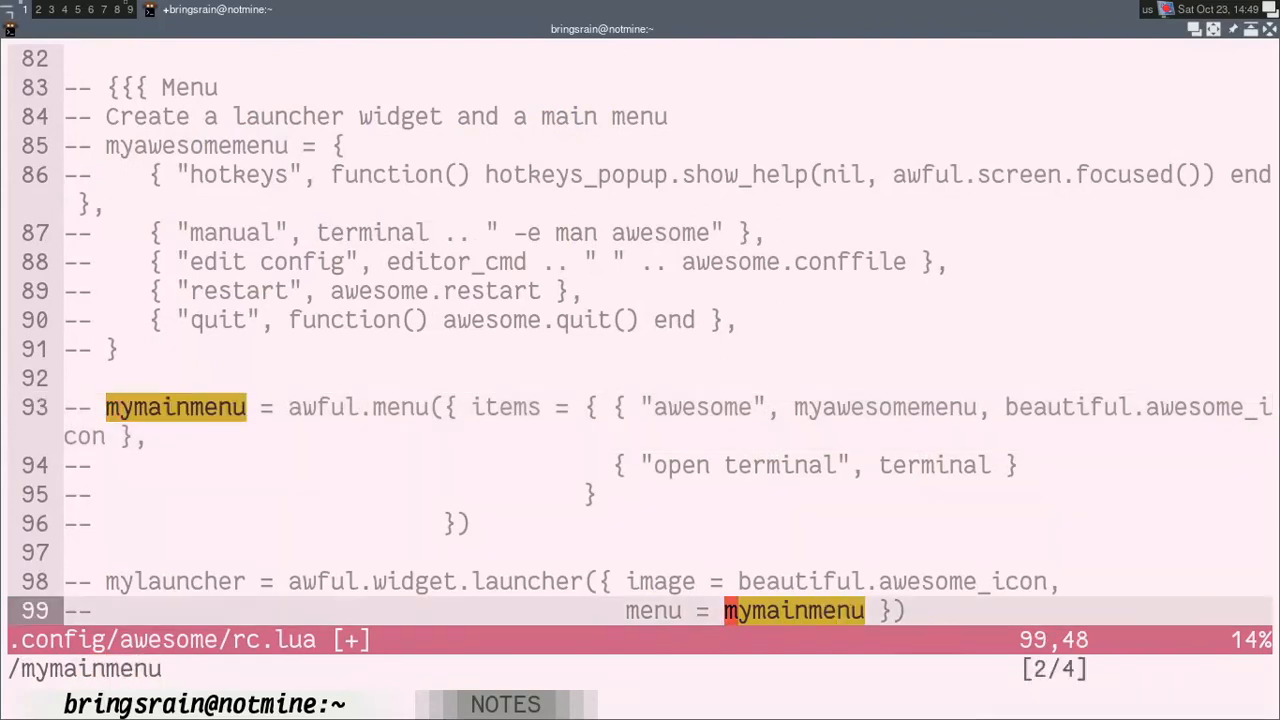
key(n)
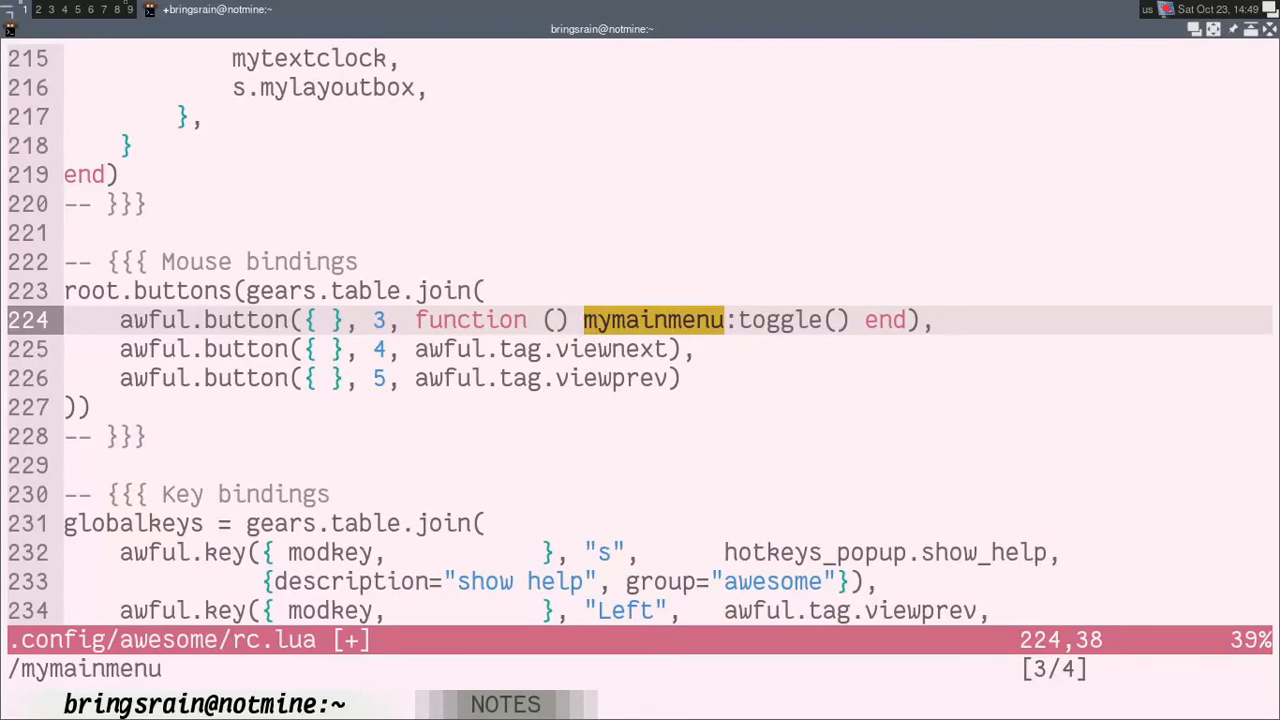
Step: Comment out the mymainmenu:toggle() mouse binding on line 224 by prefixing it with "-- "
key(0)
key(l)
key(l)
key(l)
key(l)
text(i)
text(--)
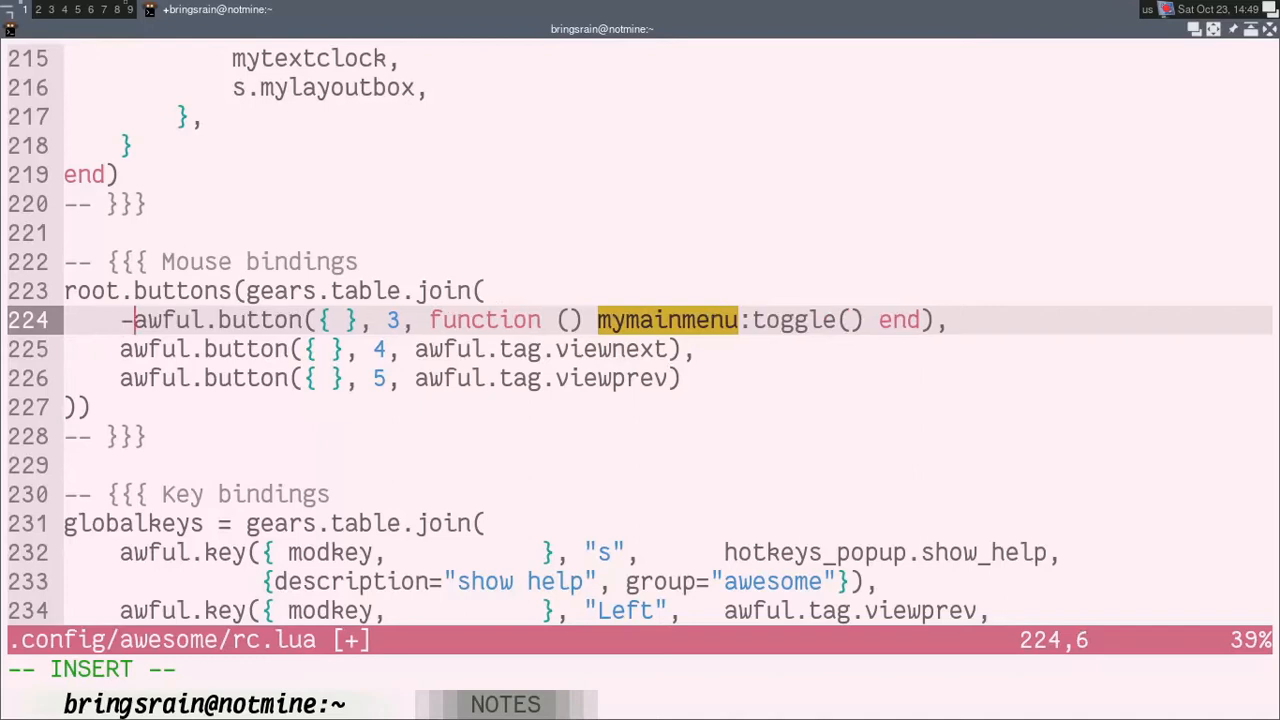
key(Escape)
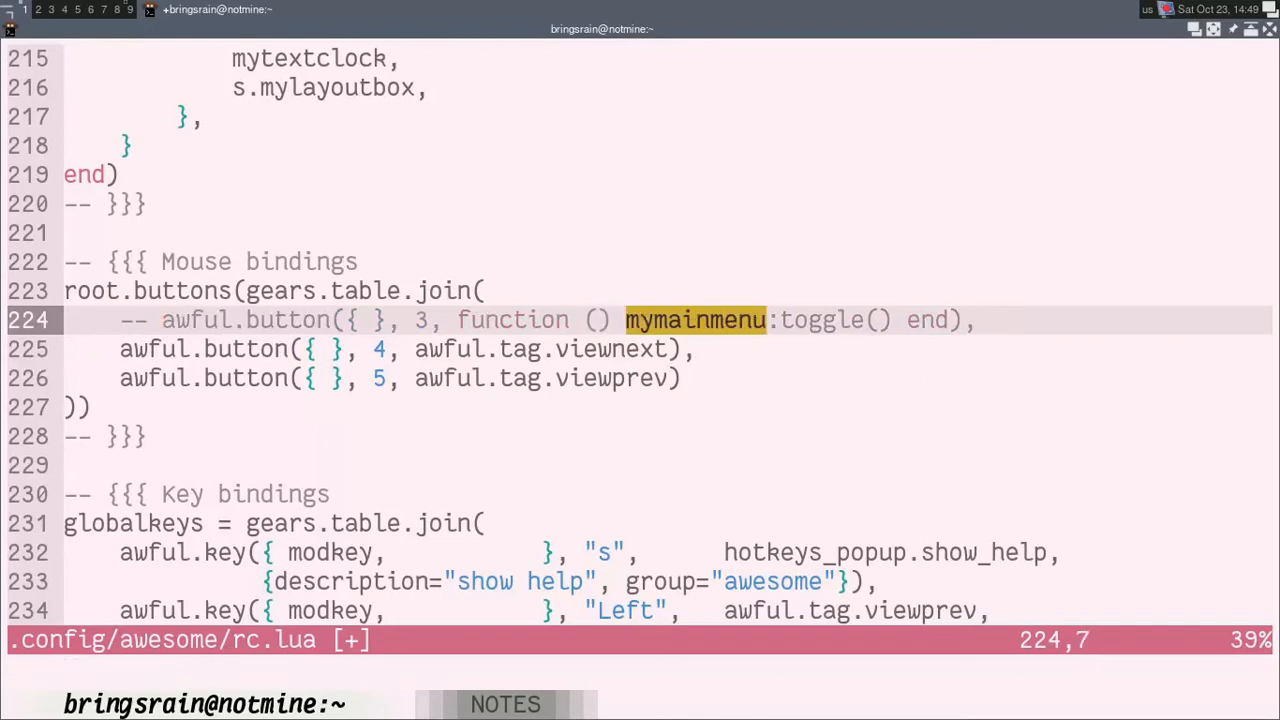
Step: Comment out the "show main menu" key binding, lines 253 and 254, by prefixing both lines with "-- "
key(n)
key(n)
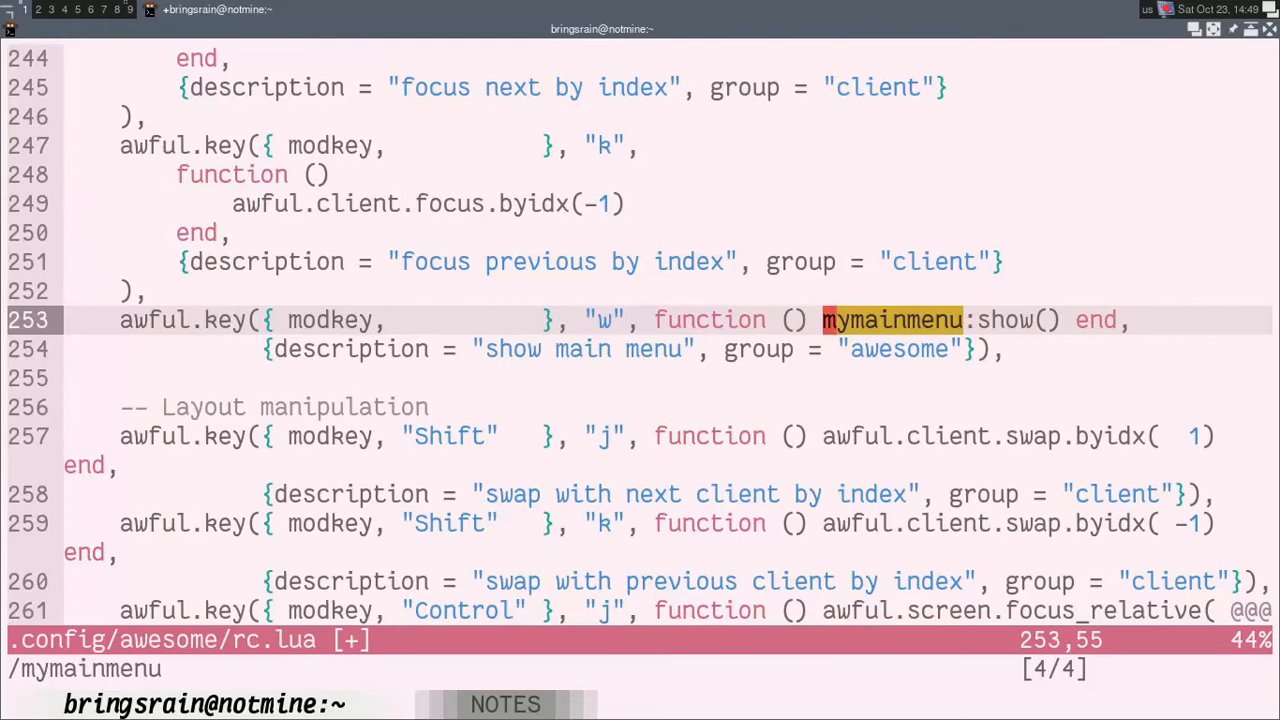
key(0)
key(l)
key(l)
key(l)
key(l)
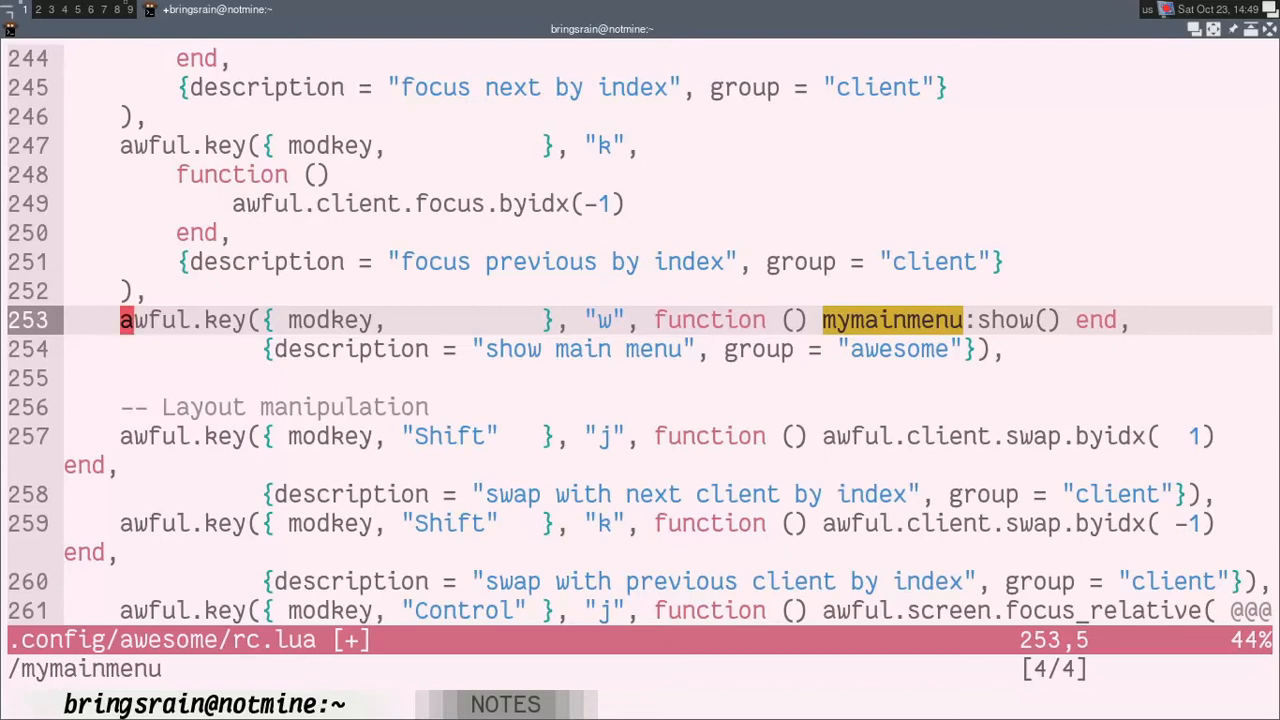
key(ctrl+v)
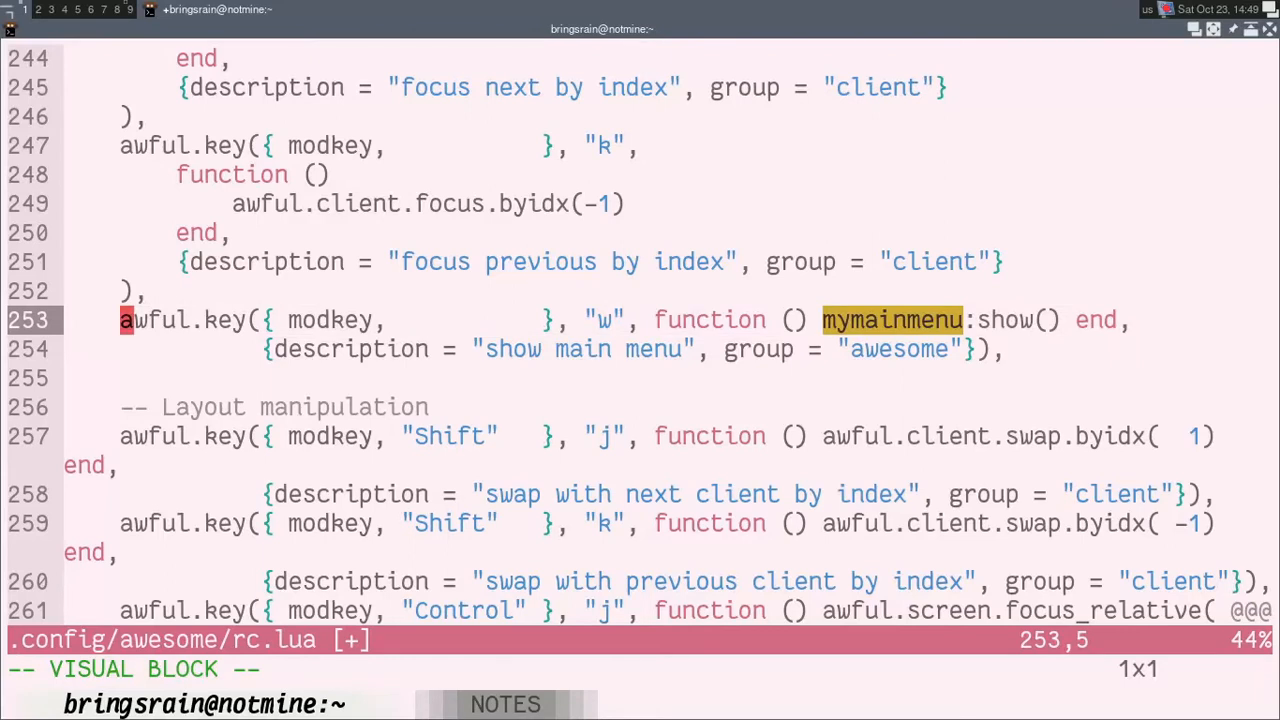
key(j)
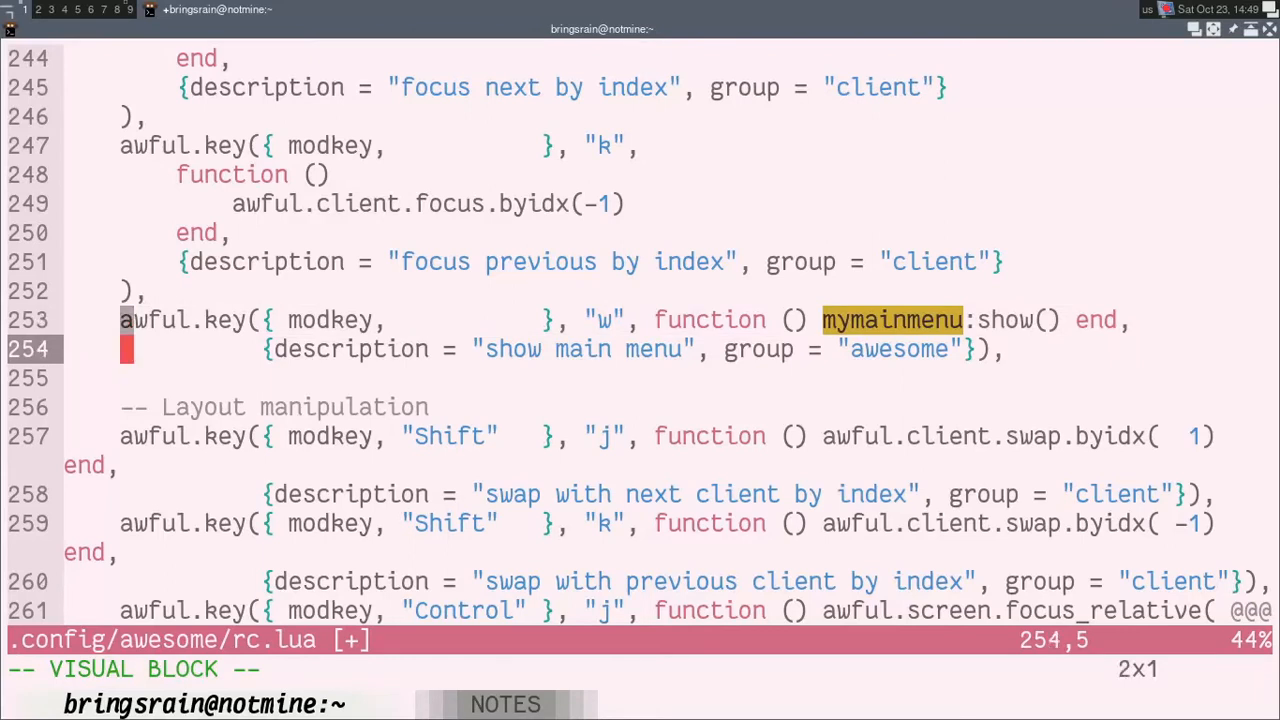
key(shift+i)
text(--)
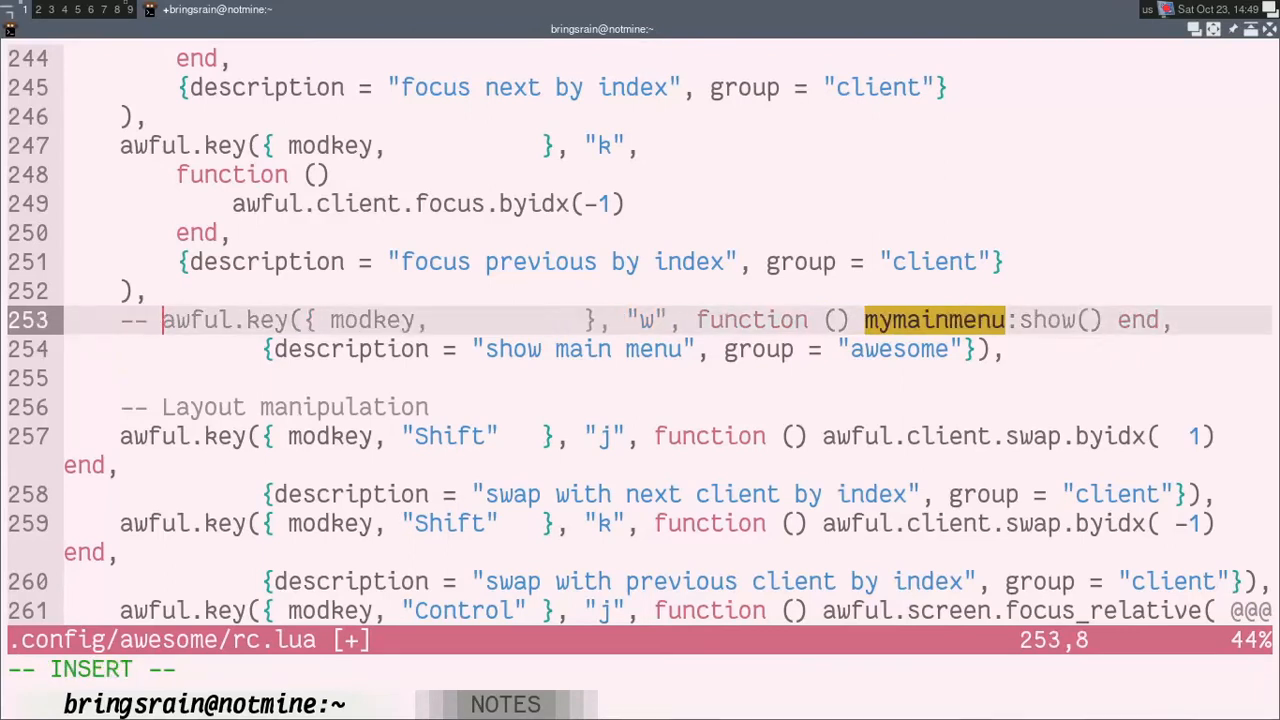
key(Escape)
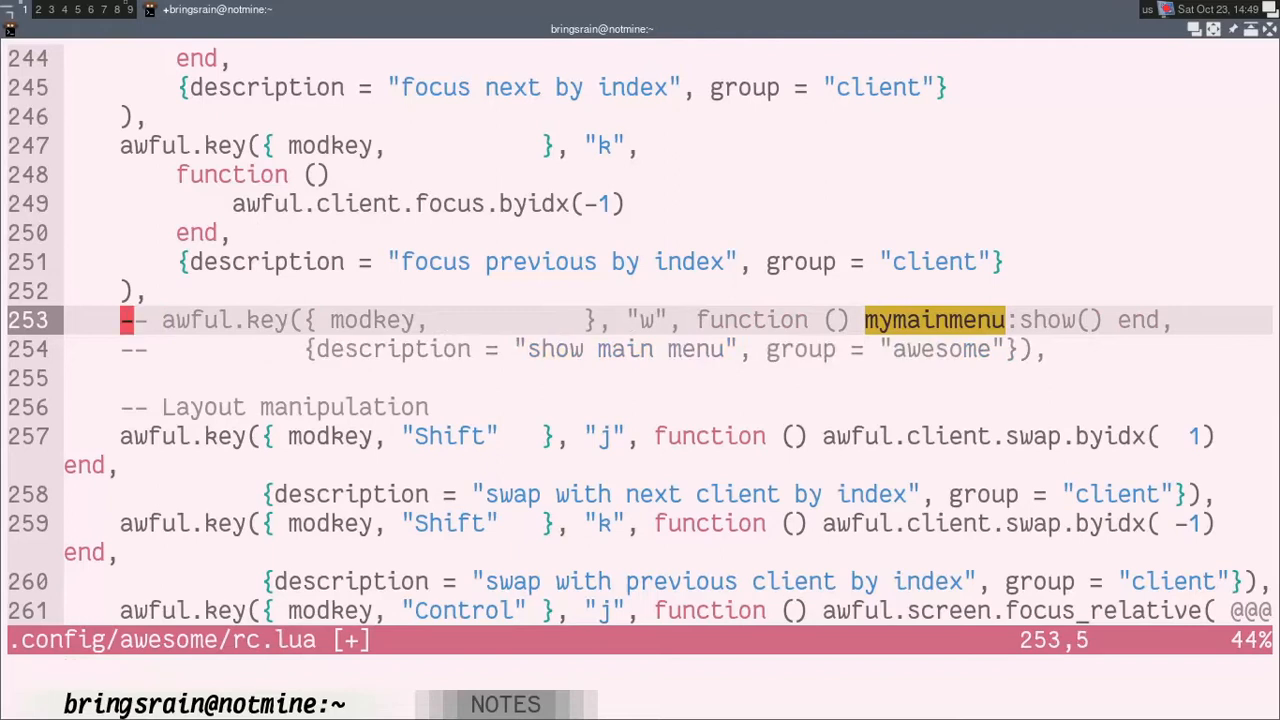
key(j)
key(j)
key(k)
key(k)
key(k)
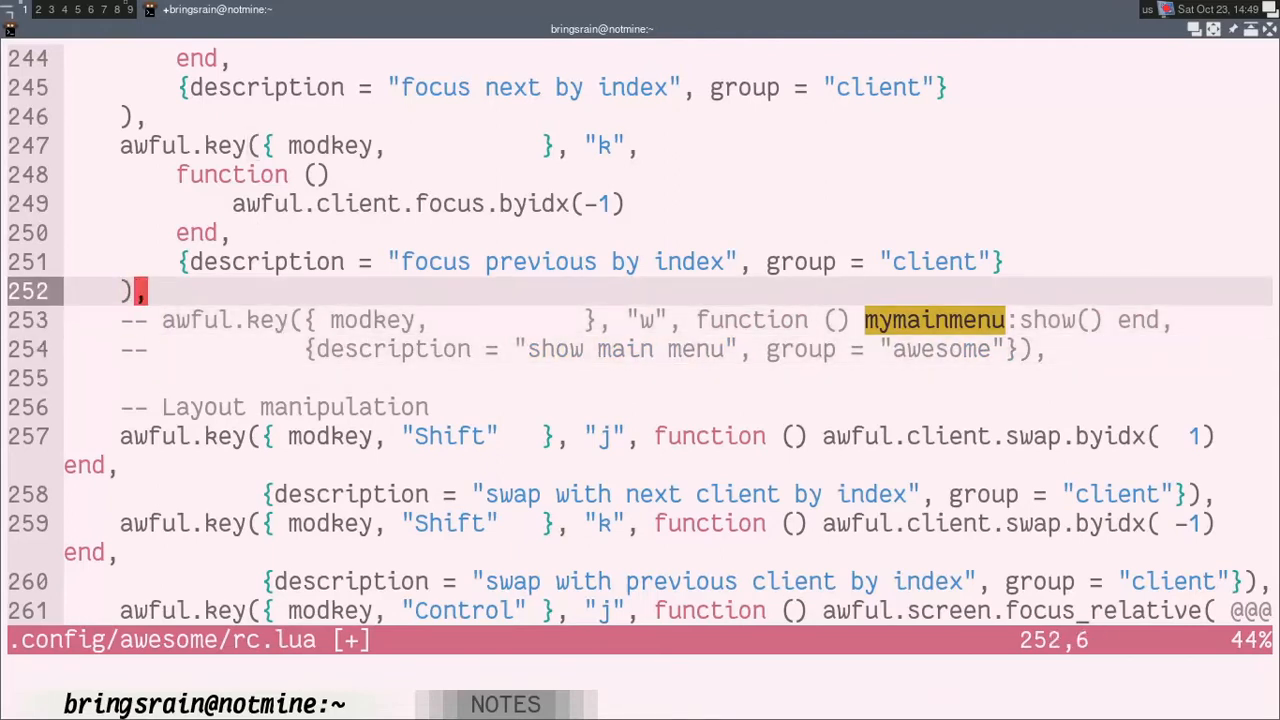
key(j)
key(j)
key(j)
key(j)
key(l)
key(j)
key(k)
key(k)
key(k)
key(k)
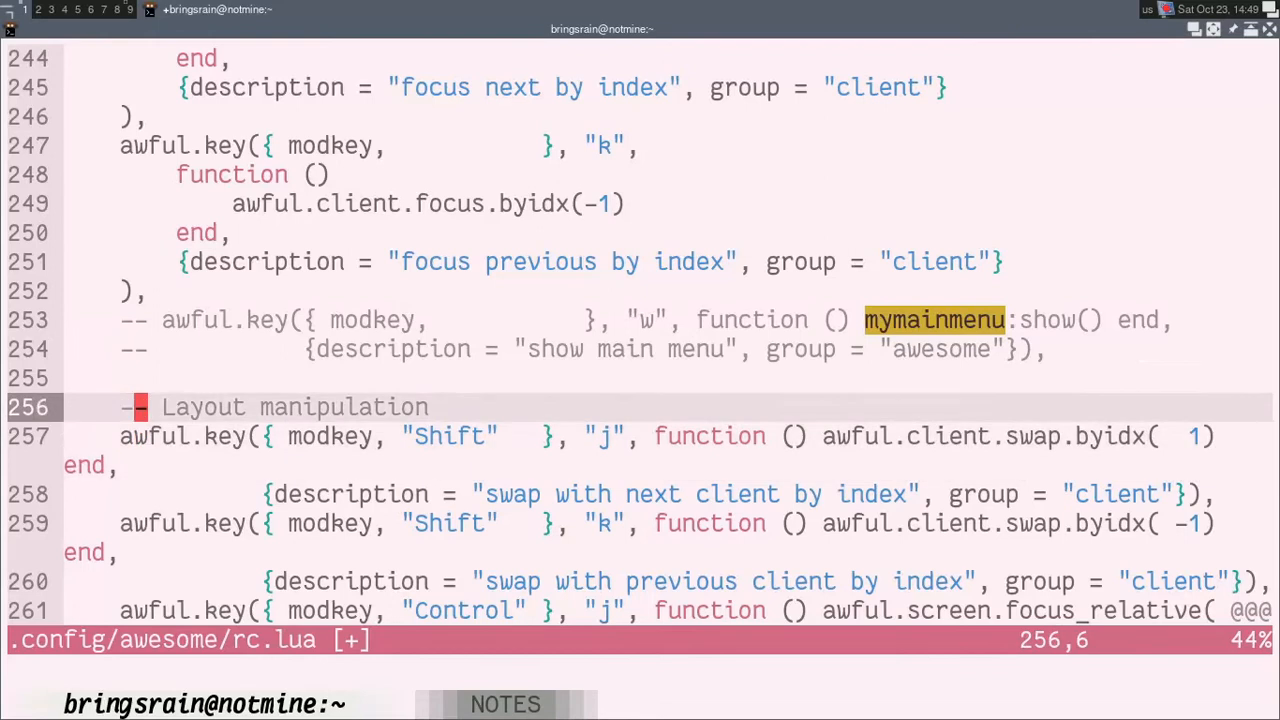
key(j)
key(j)
key(k)
key(k)
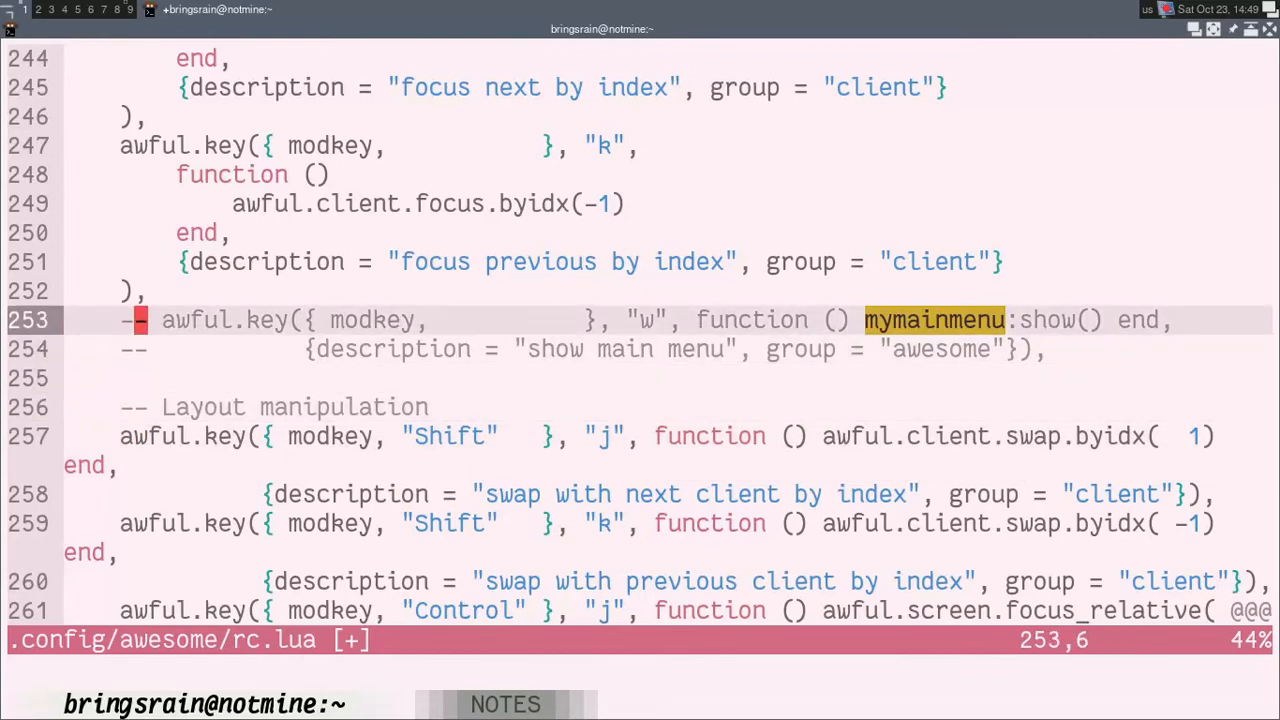
Step: Check rc.lua for any further mymainmenu references, returning to its definition in the Menu section
key(n)
key(n)
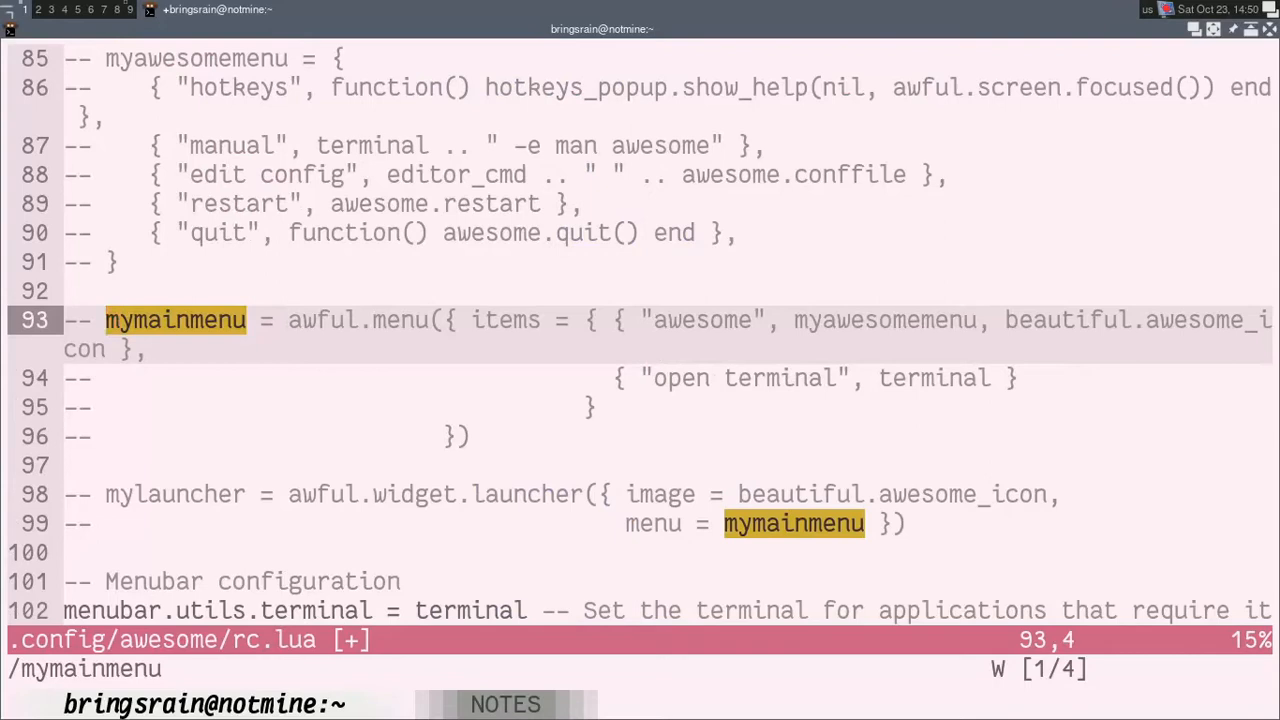
key(j)
key(j)
key(j)
key(j)
key(j)
key(j)
key(k)
key(k)
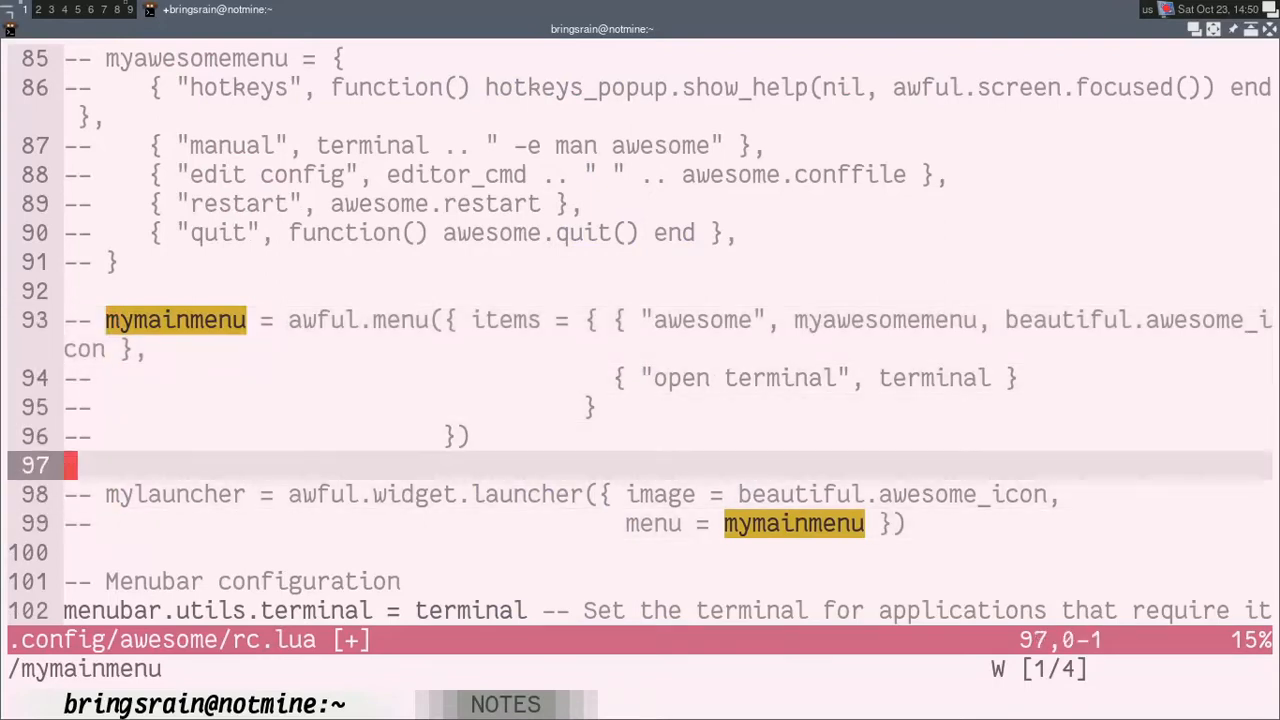
Step: Search rc.lua for mylauncher and go to its entry among the wibox's left widgets
text(/mylan)
key(BackSpace)
text(ucher)
key(BackSpace)
key(BackSpace)
key(BackSpace)
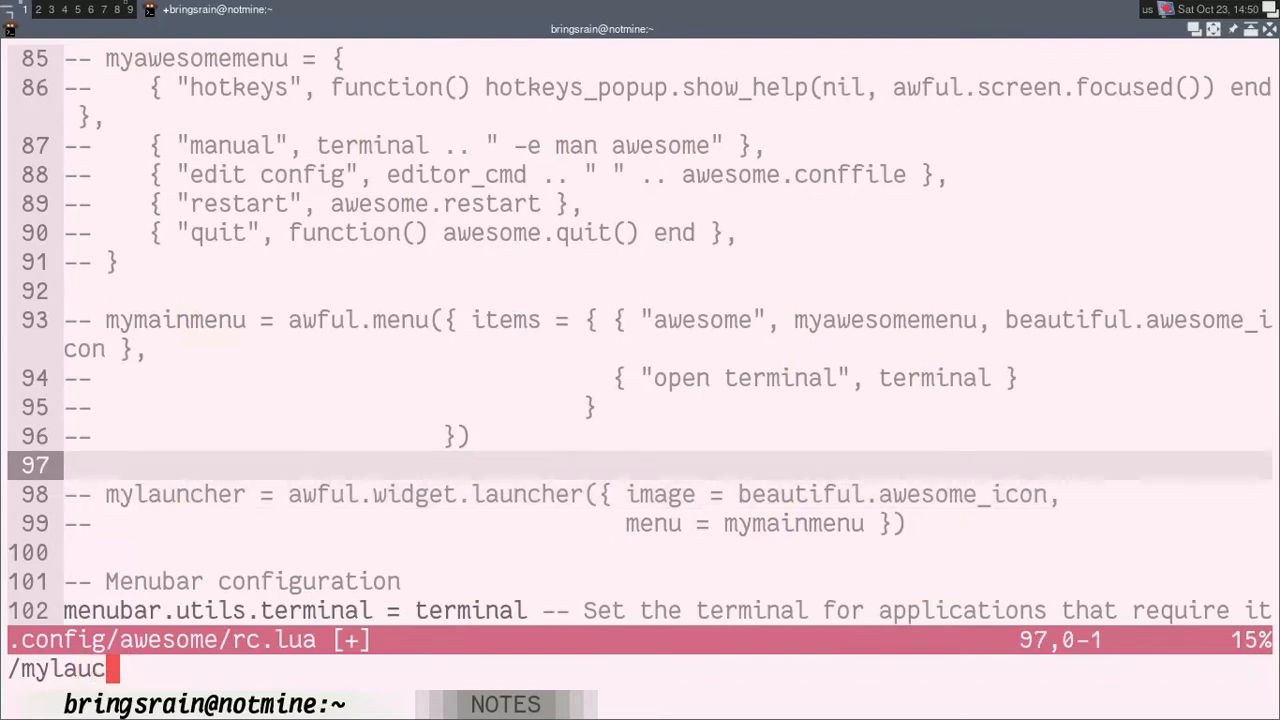
key(BackSpace)
text(ncher)
key(Return)
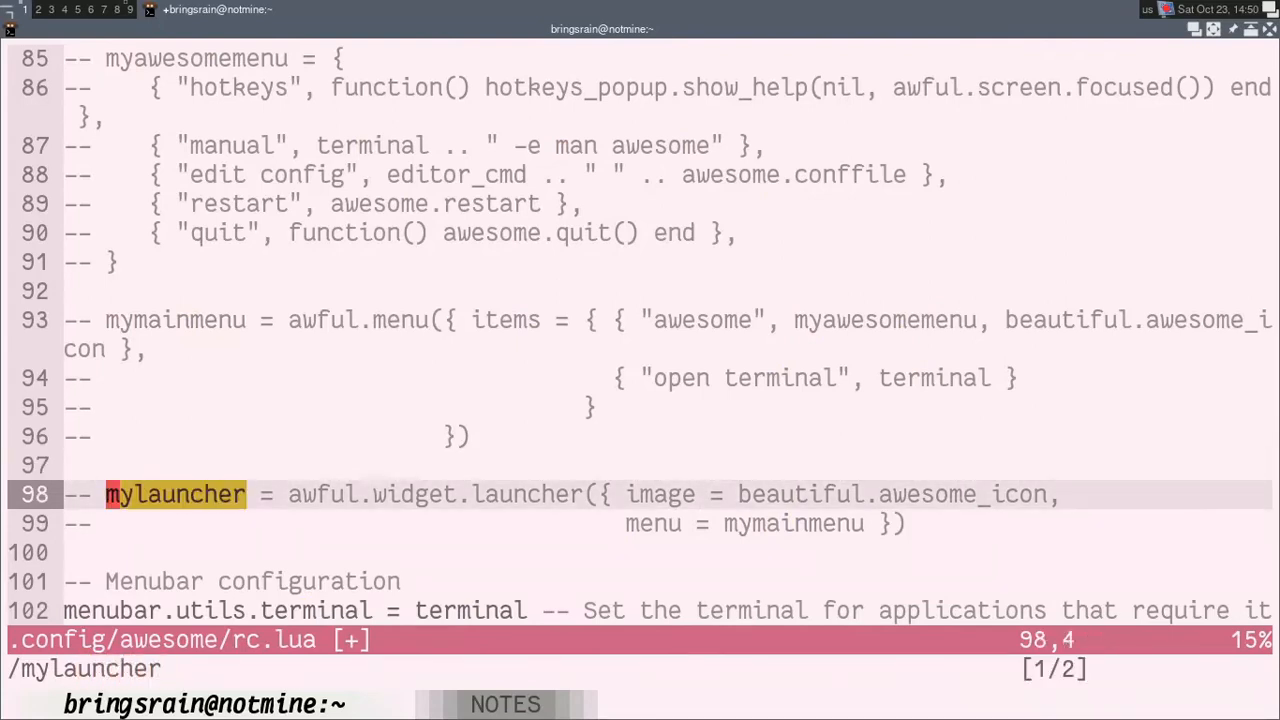
key(n)
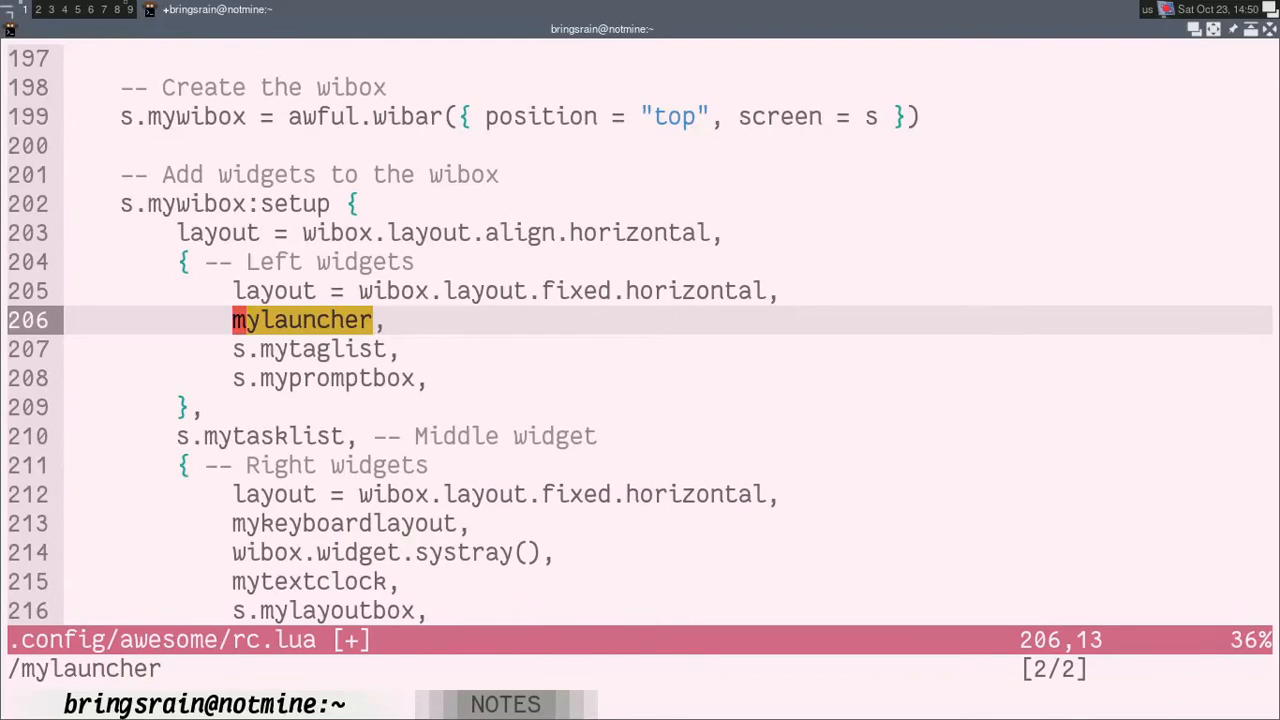
Step: Comment out the mylauncher entry on line 206 of the left widgets by prefixing it with "-- "
key(i)
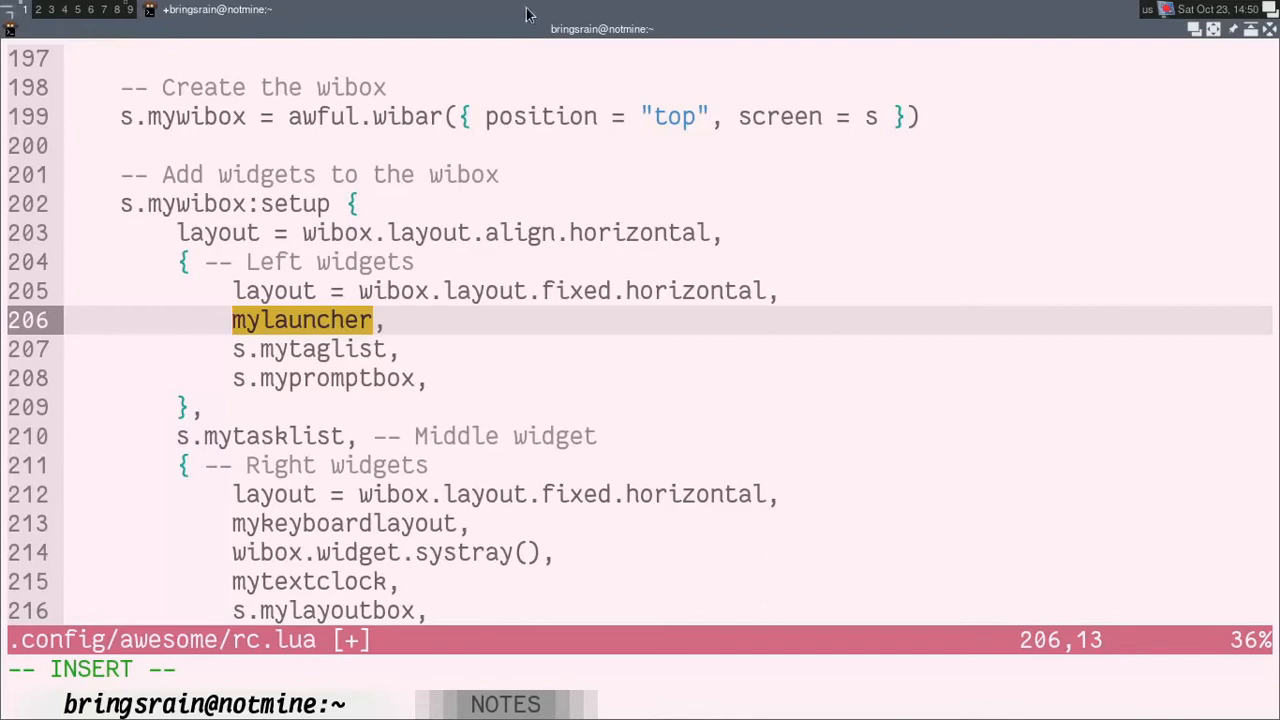
text(--)
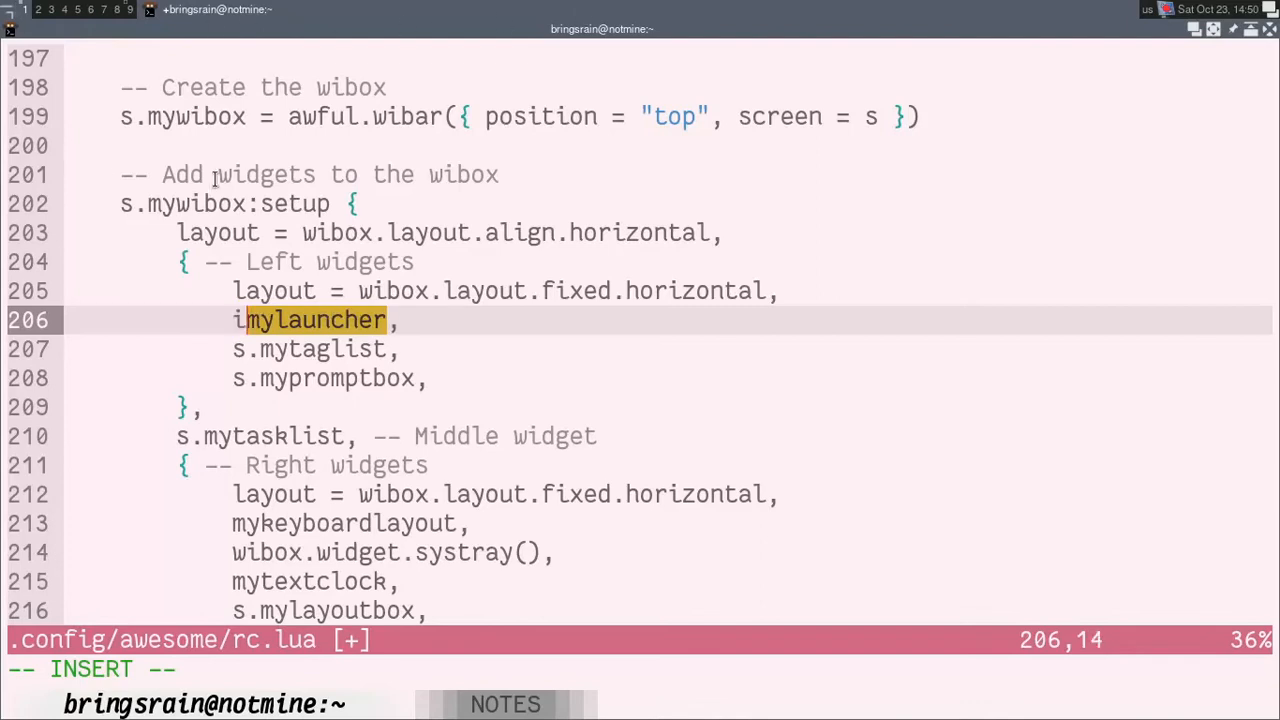
key(BackSpace)
key(BackSpace)
text(--)
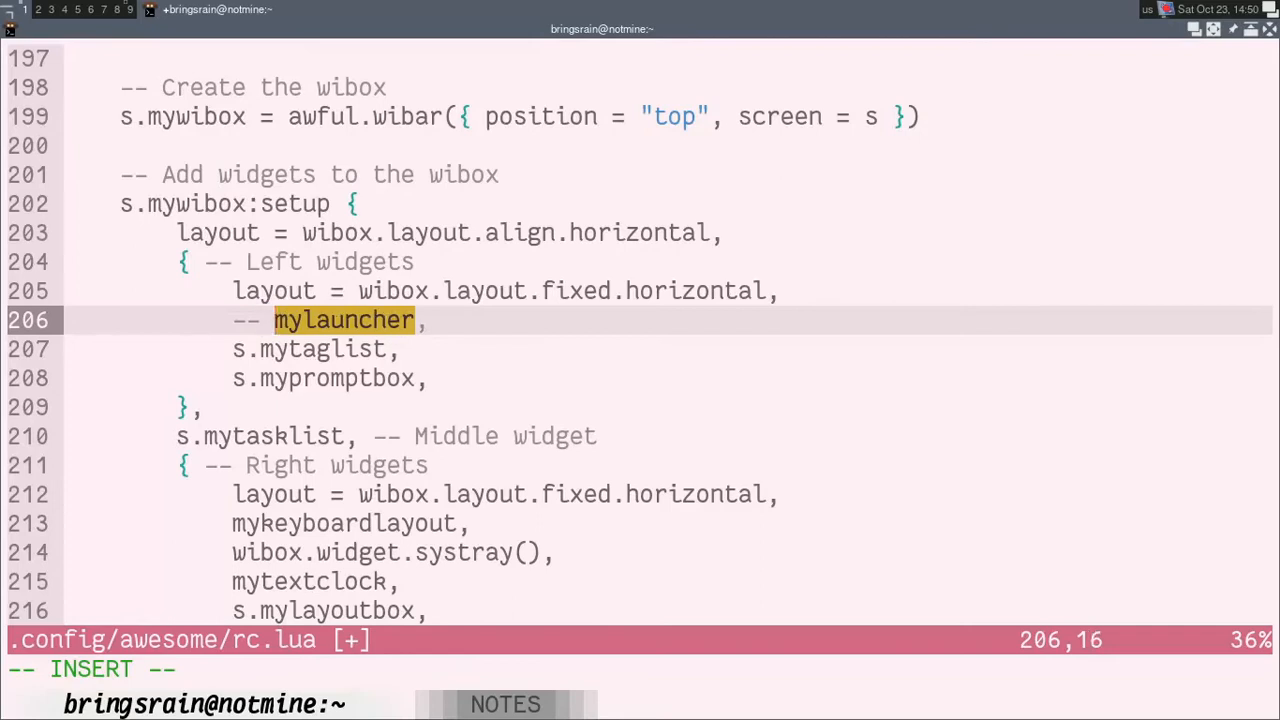
key(Escape)
key(j)
key(j)
key(j)
key(j)
key(j)
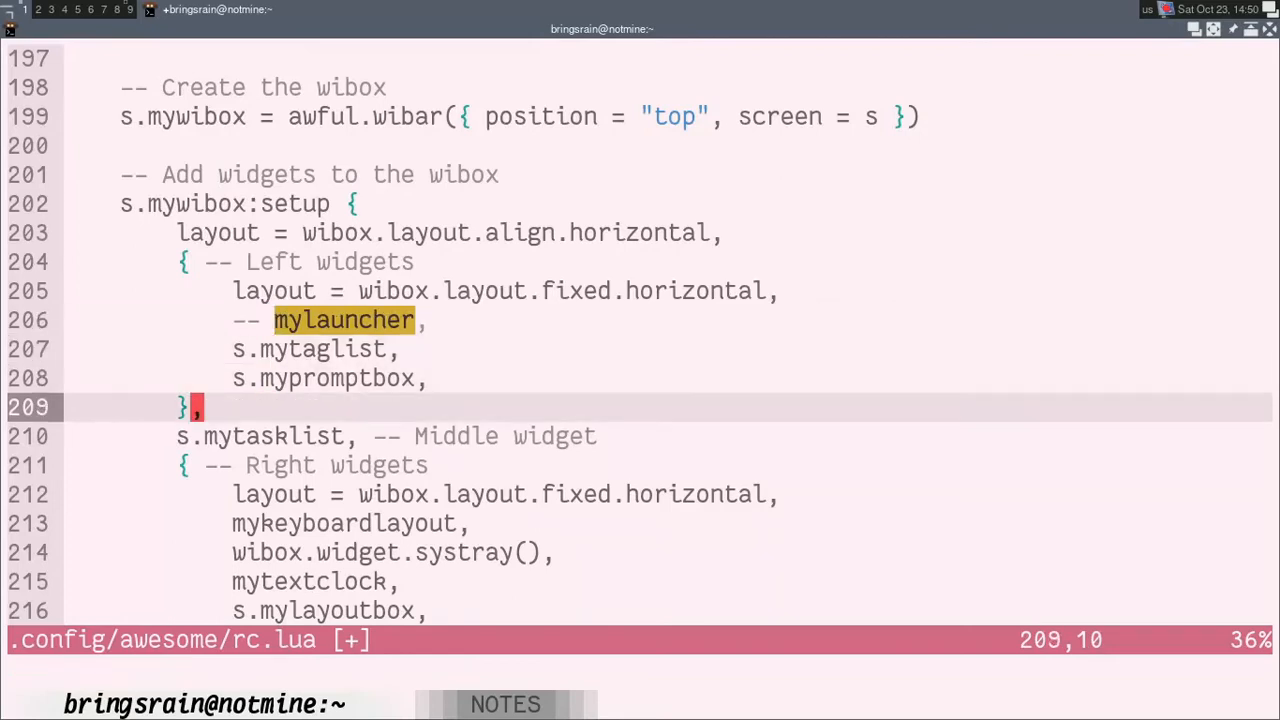
key(k)
key(k)
key(k)
key(k)
key(k)
key(k)
key(k)
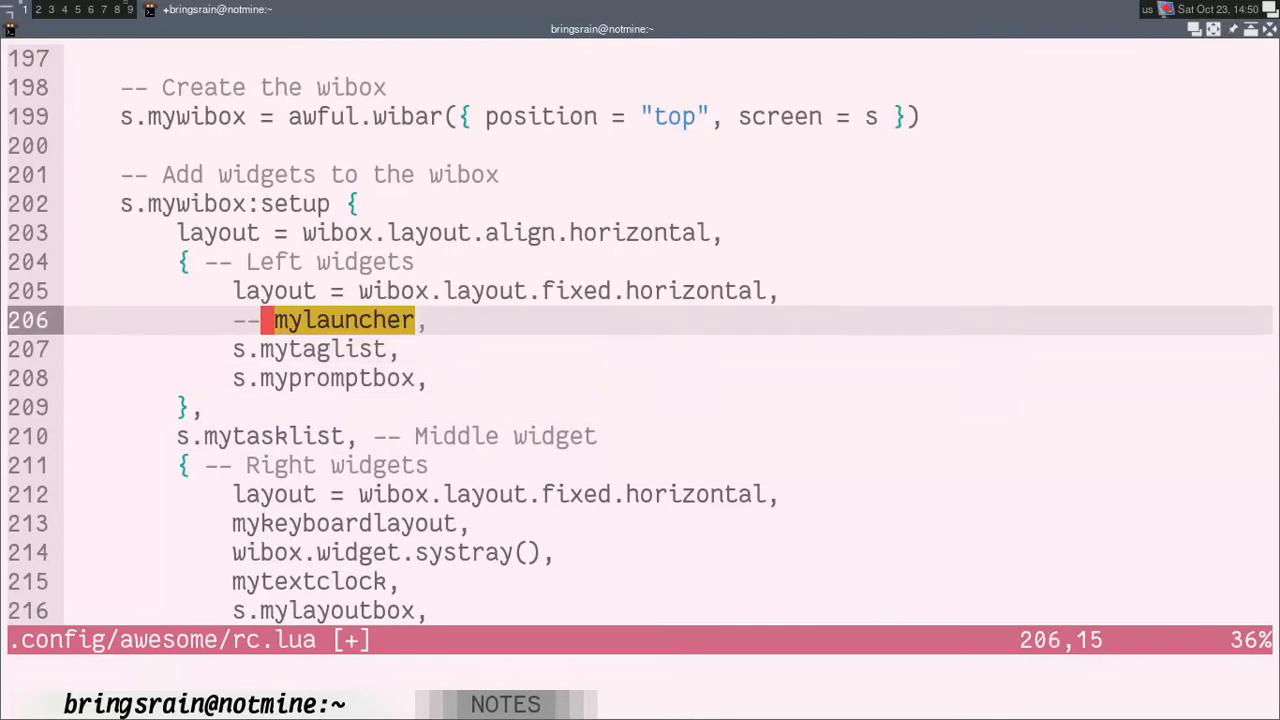
key(j)
key(j)
Step: Check rc.lua for remaining mylauncher references and save the file
key(n)
text(nnkk:w)
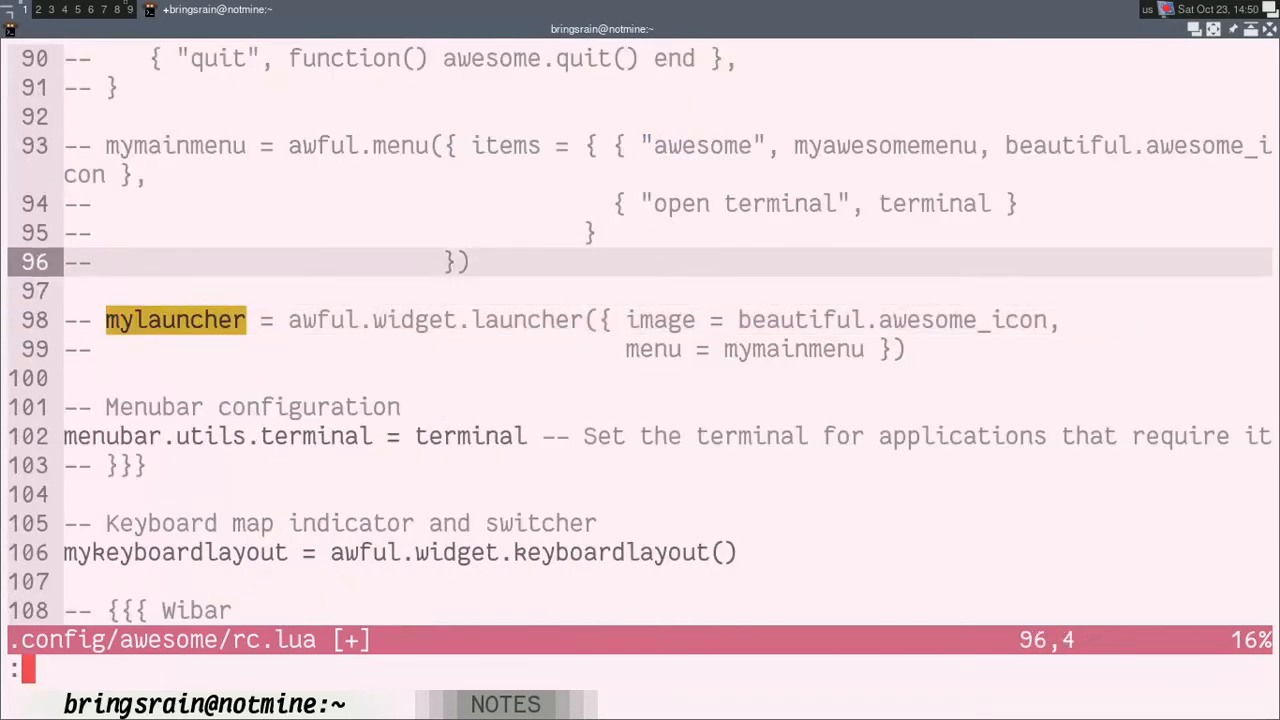
key(Return)
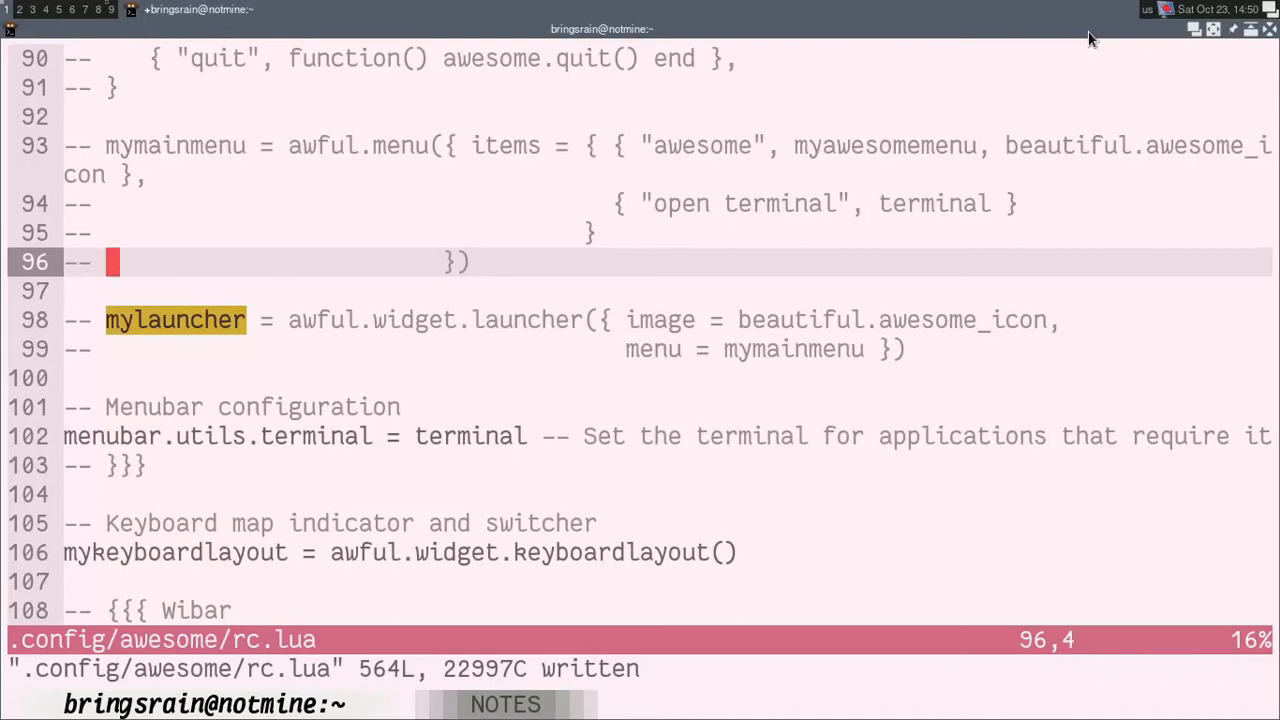
Step: Search rc.lua for "mykey" to locate the keyboard layout widget's definition
key(k)
key(k)
key(k)
key(k)
text(/my)
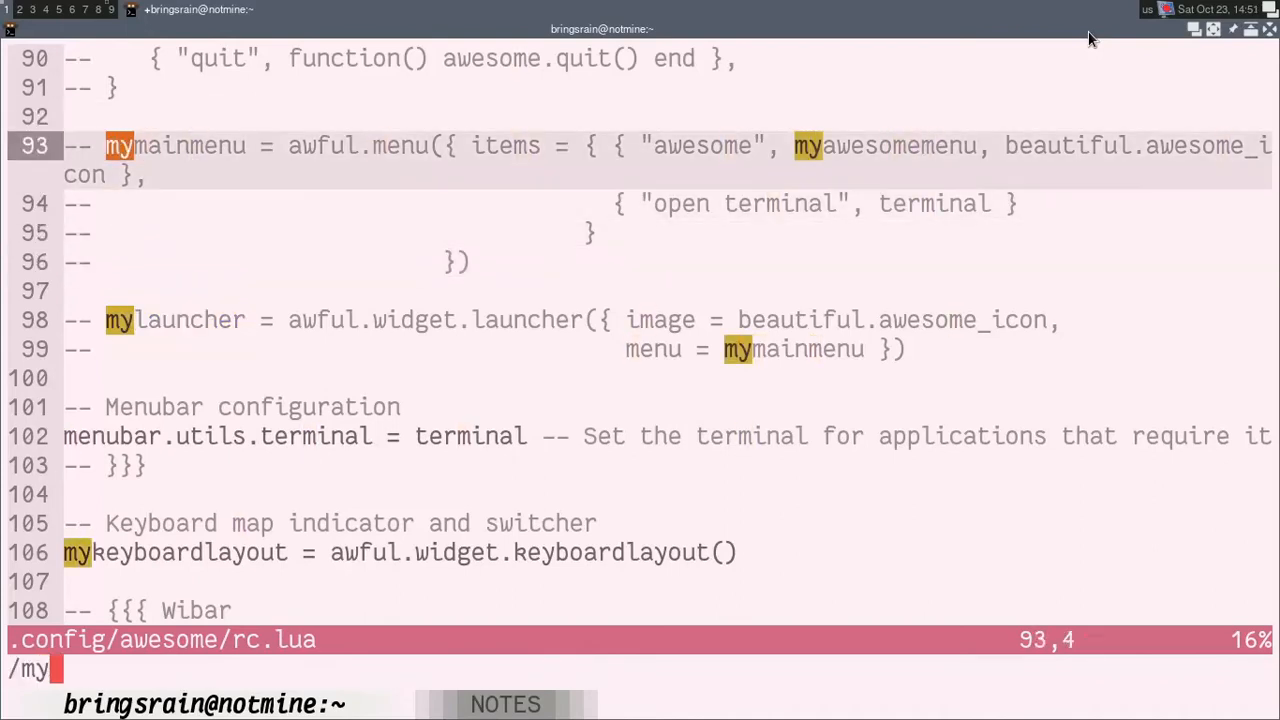
text(keyar)
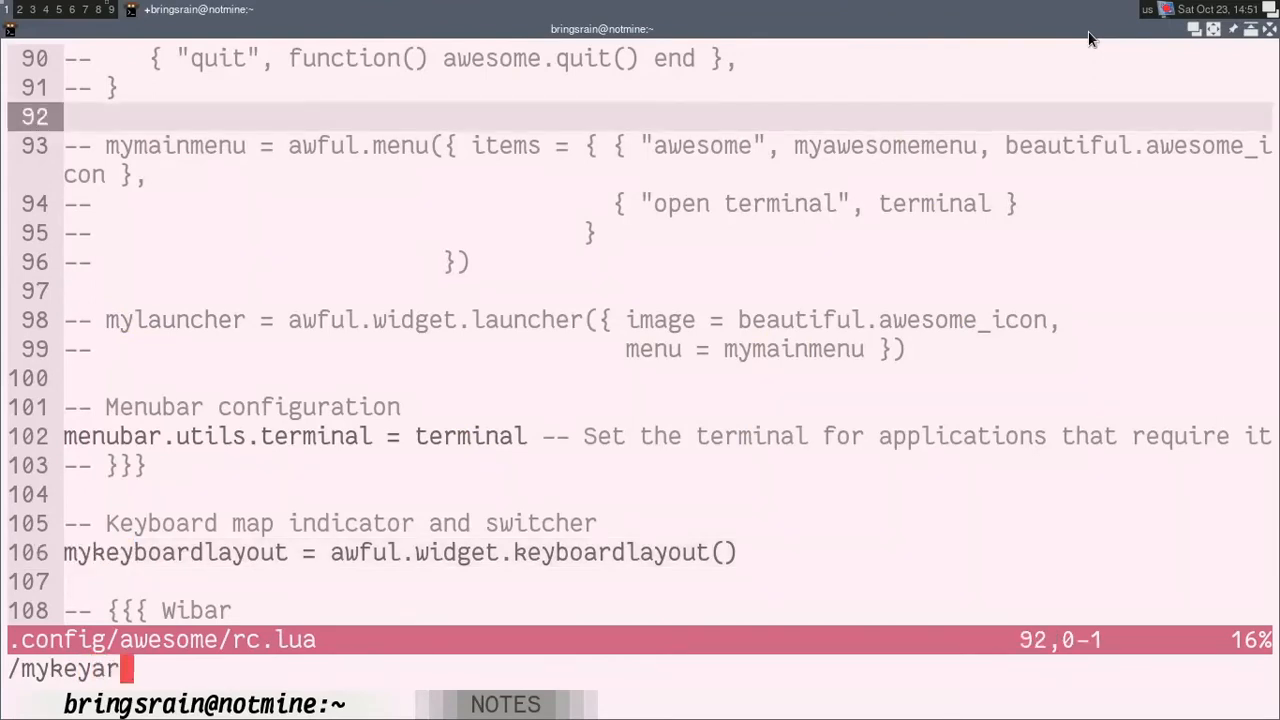
key(BackSpace)
key(BackSpace)
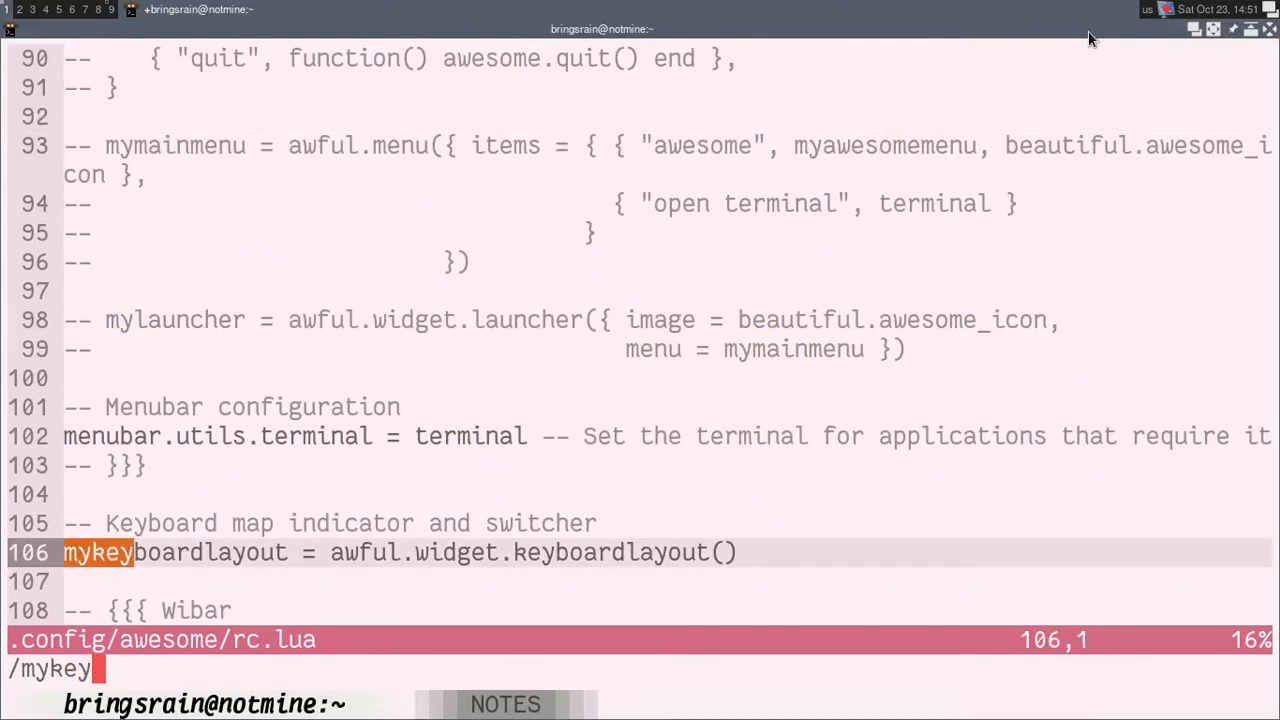
key(Return)
key(j)
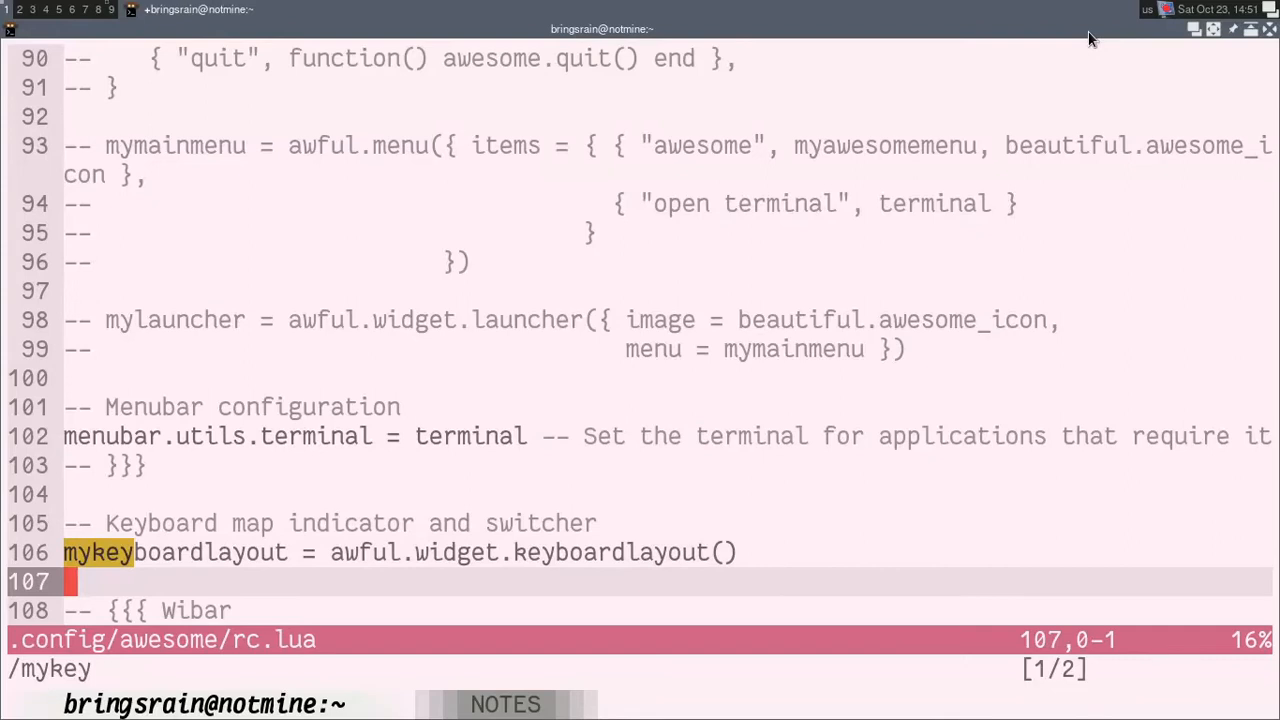
Step: Comment out the mykeyboardlayout definition on line 106 of rc.lua by prefixing it with "-- "
key(k)
key(k)
key(k)
key(j)
key(j)
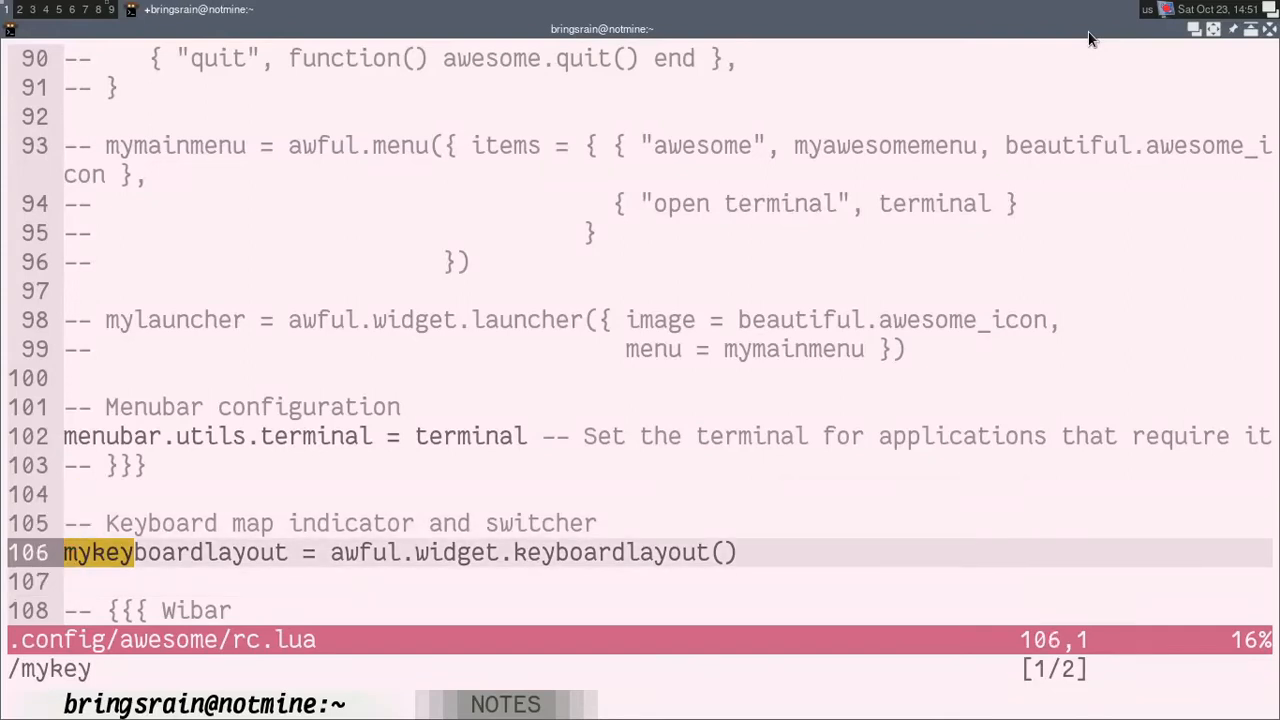
text(i)
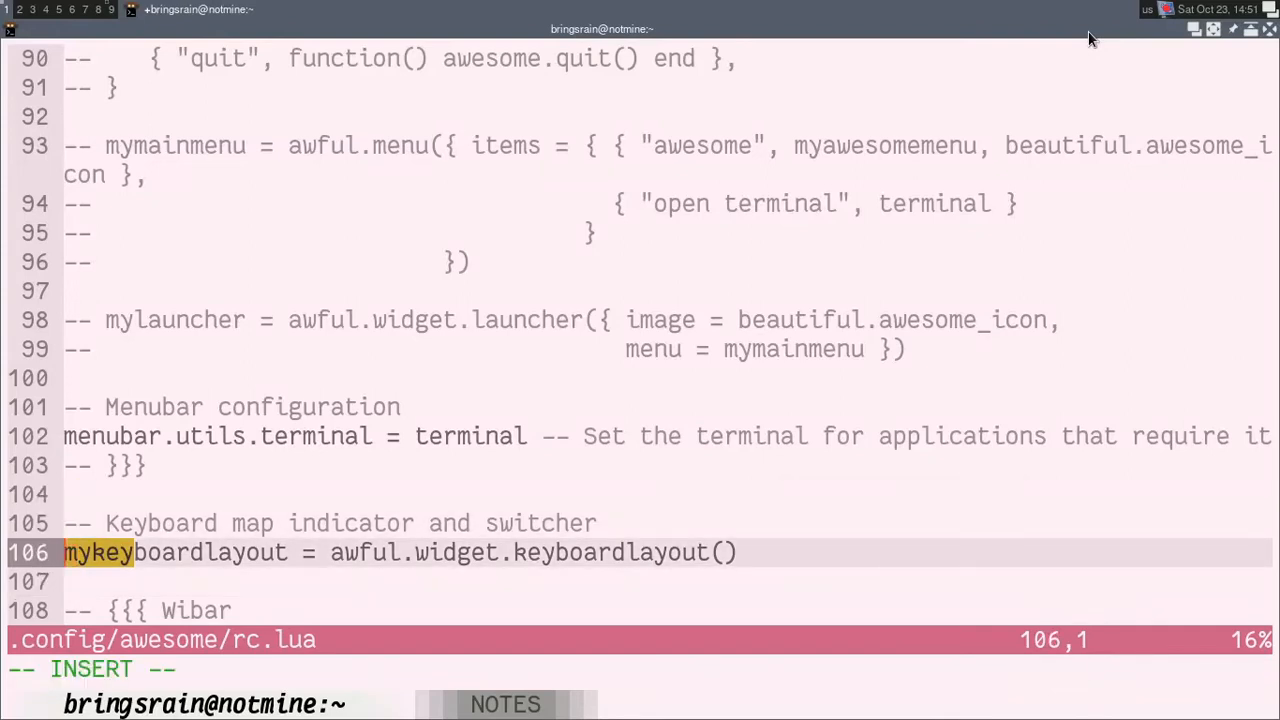
text(--)
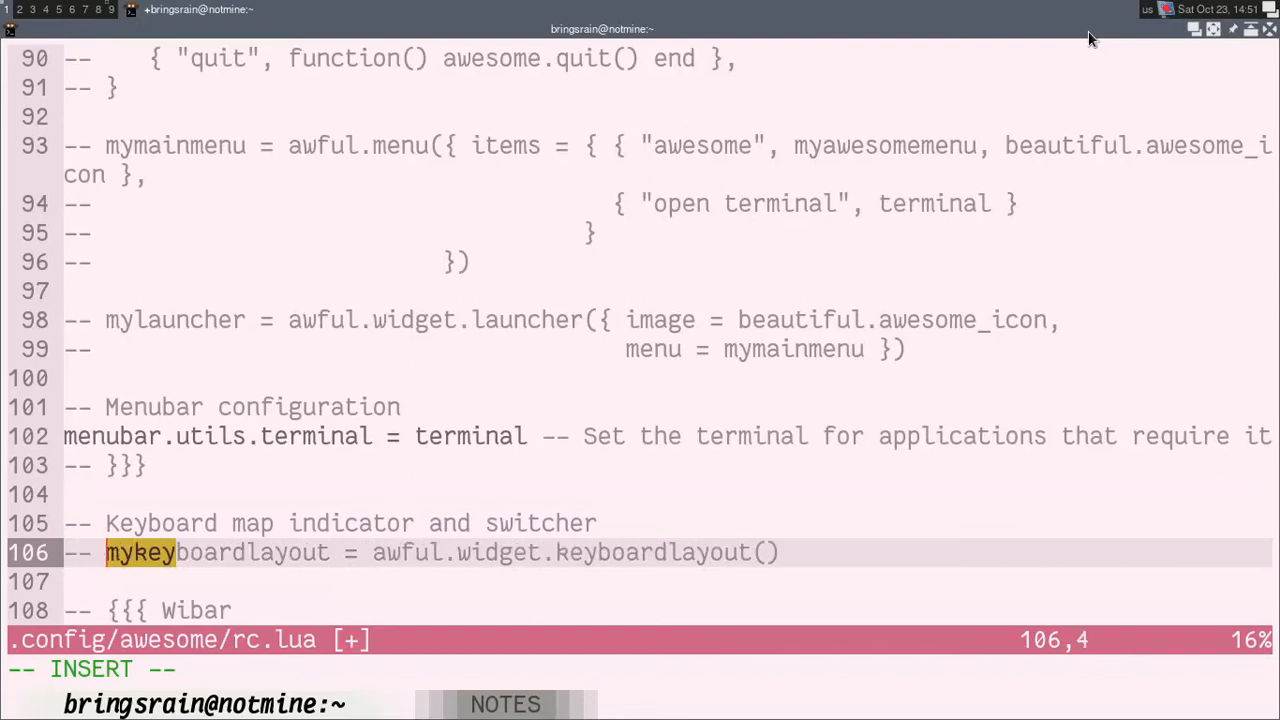
key(Escape)
Step: Search rc.lua for "mykeyboard" and comment out the mykeyboardlayout entry among the right widgets on line 213
text(/myke)
key(BackSpace)
text(keyboar)
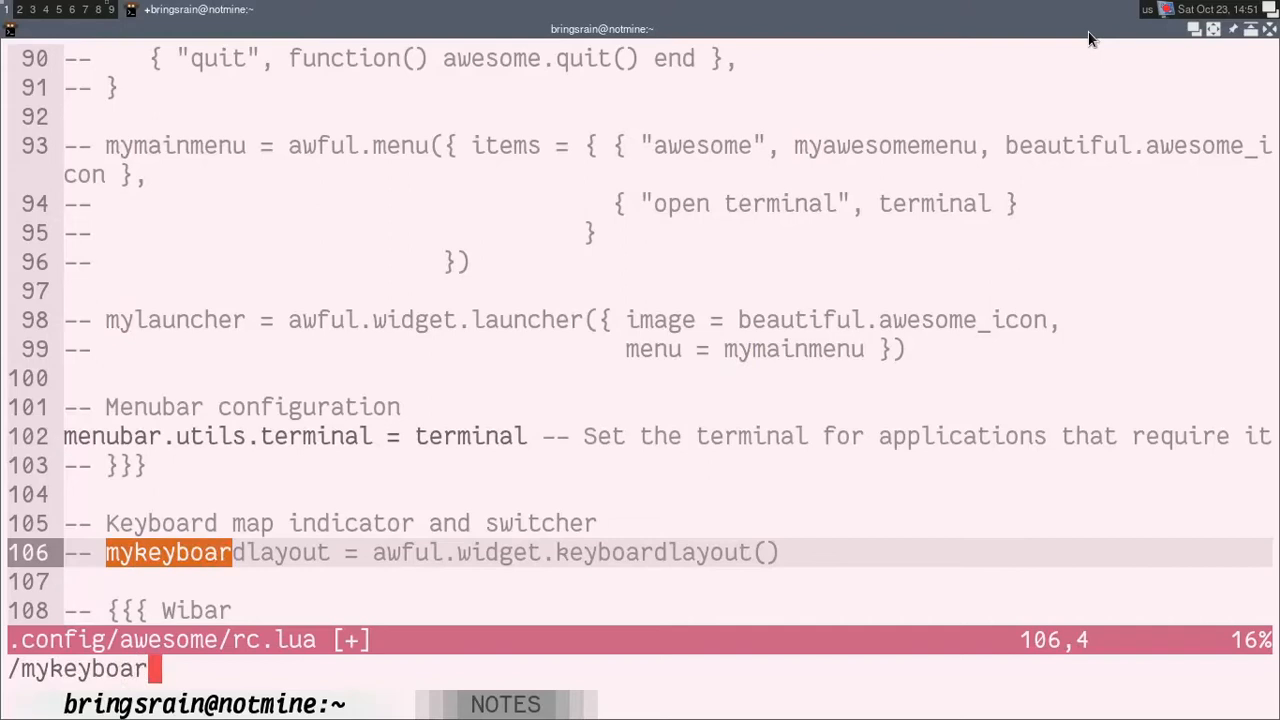
text(d)
key(Return)
key(n)
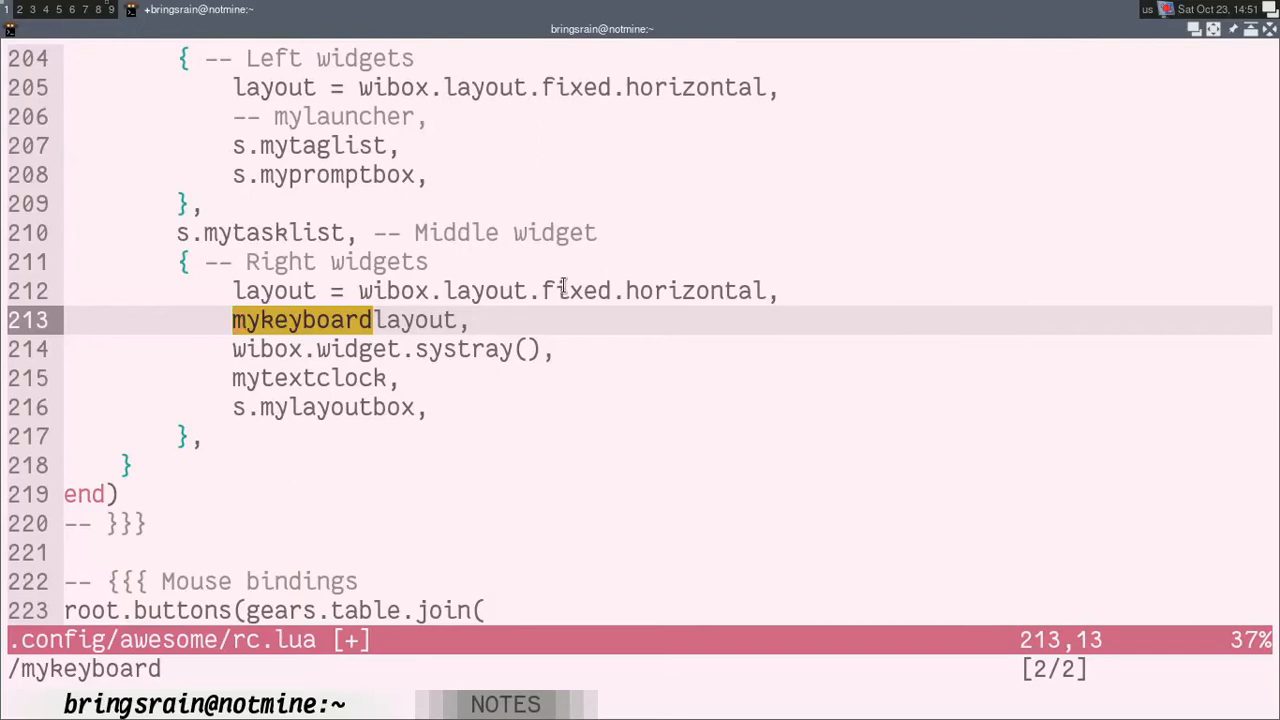
text(i--)
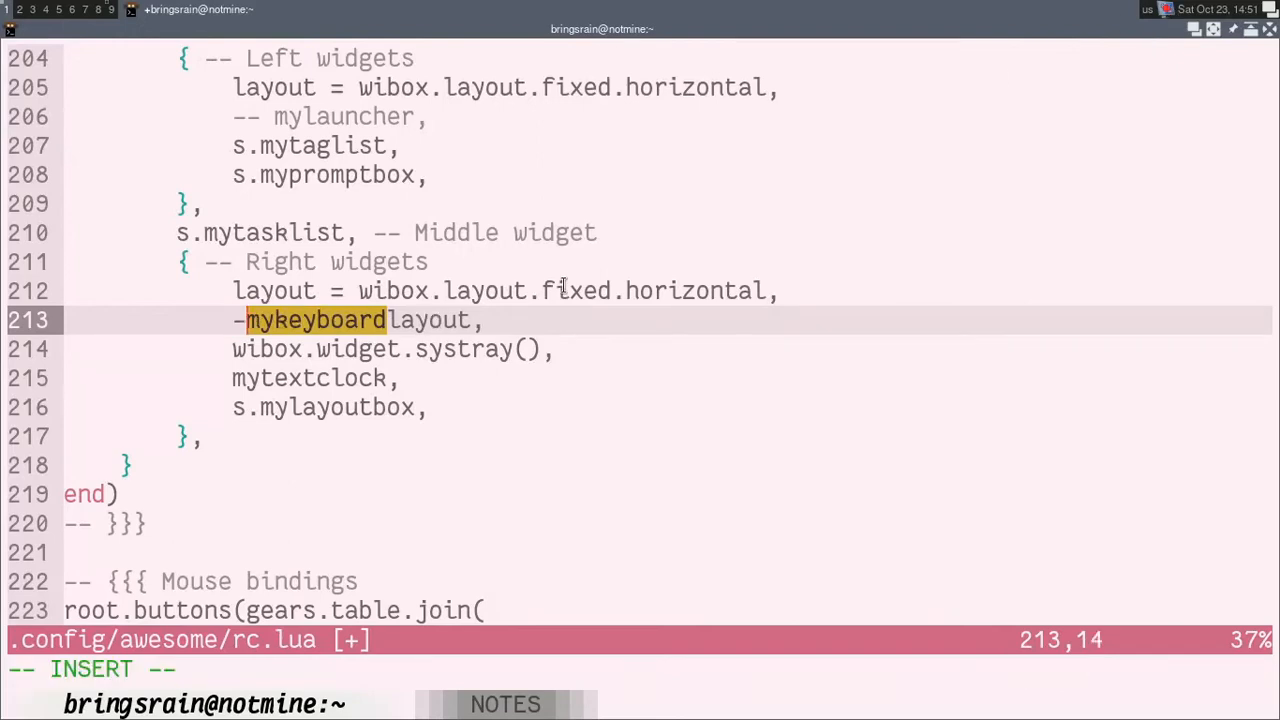
key(Escape)
Step: Save rc.lua after checking for further mykeyboard matches, and restart AwesomeWM to apply the configuration
key(n)
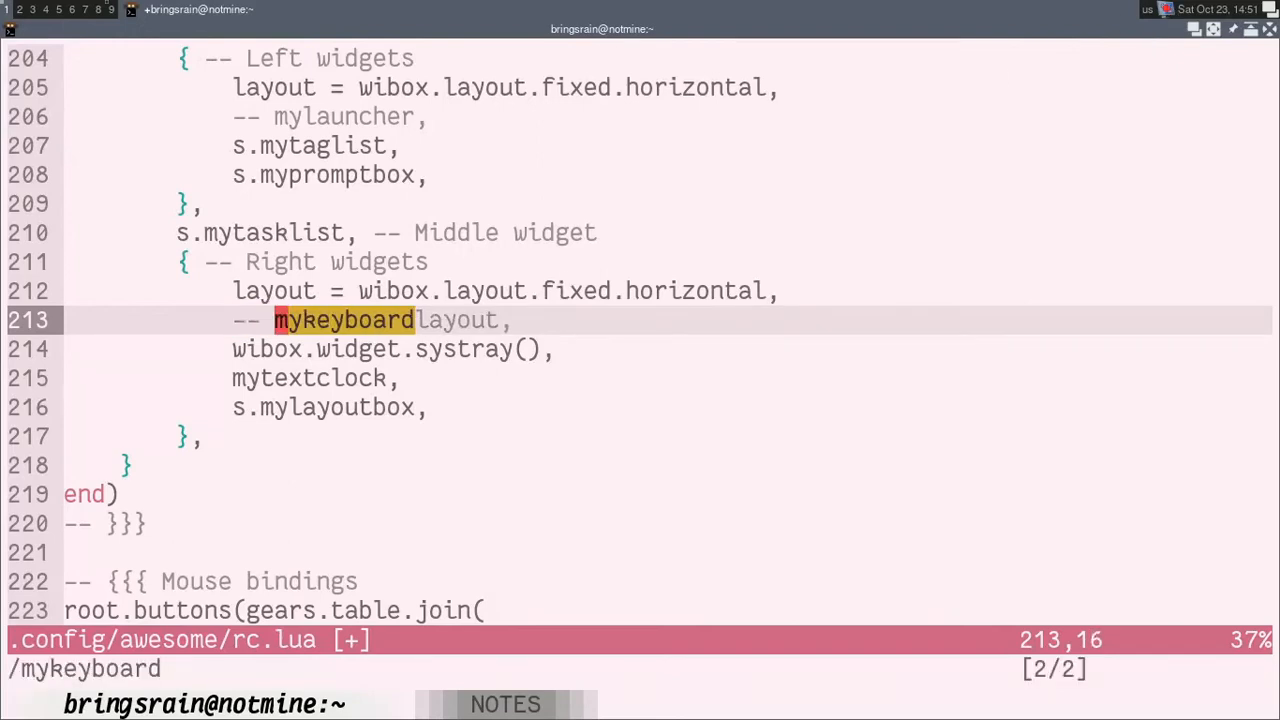
text(nn:w)
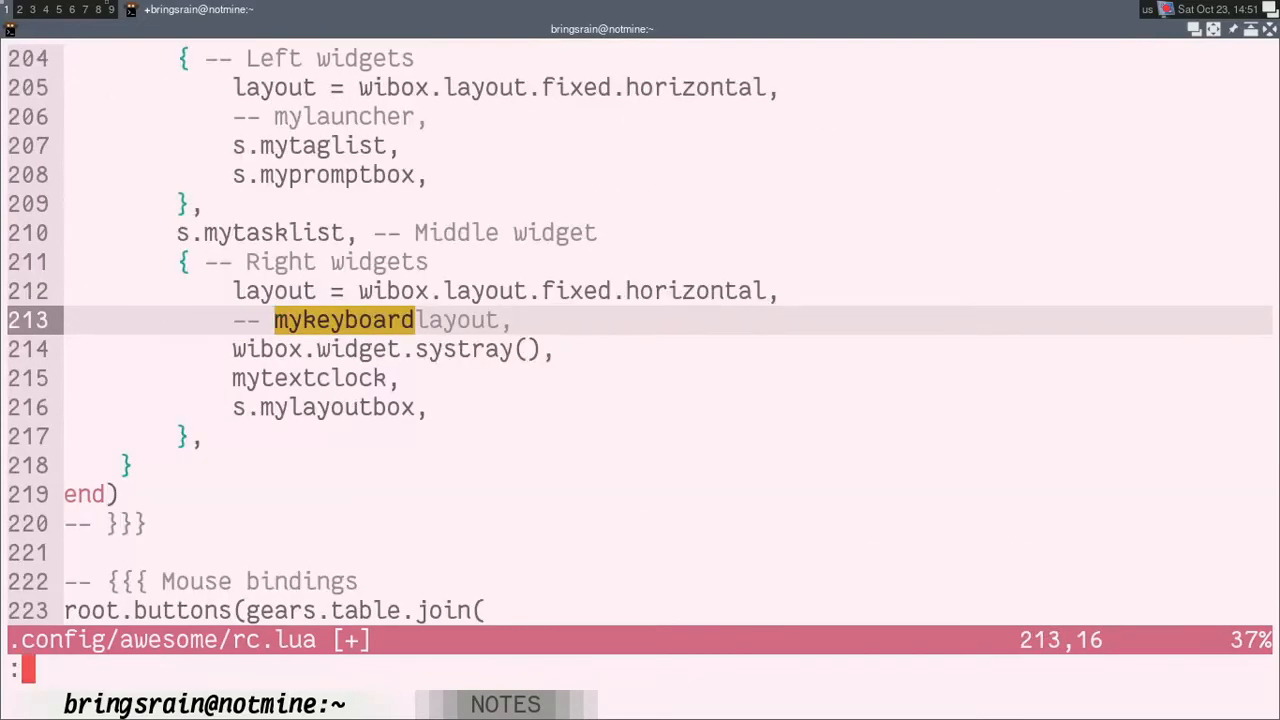
key(Return)
key(super+ctrl+r)
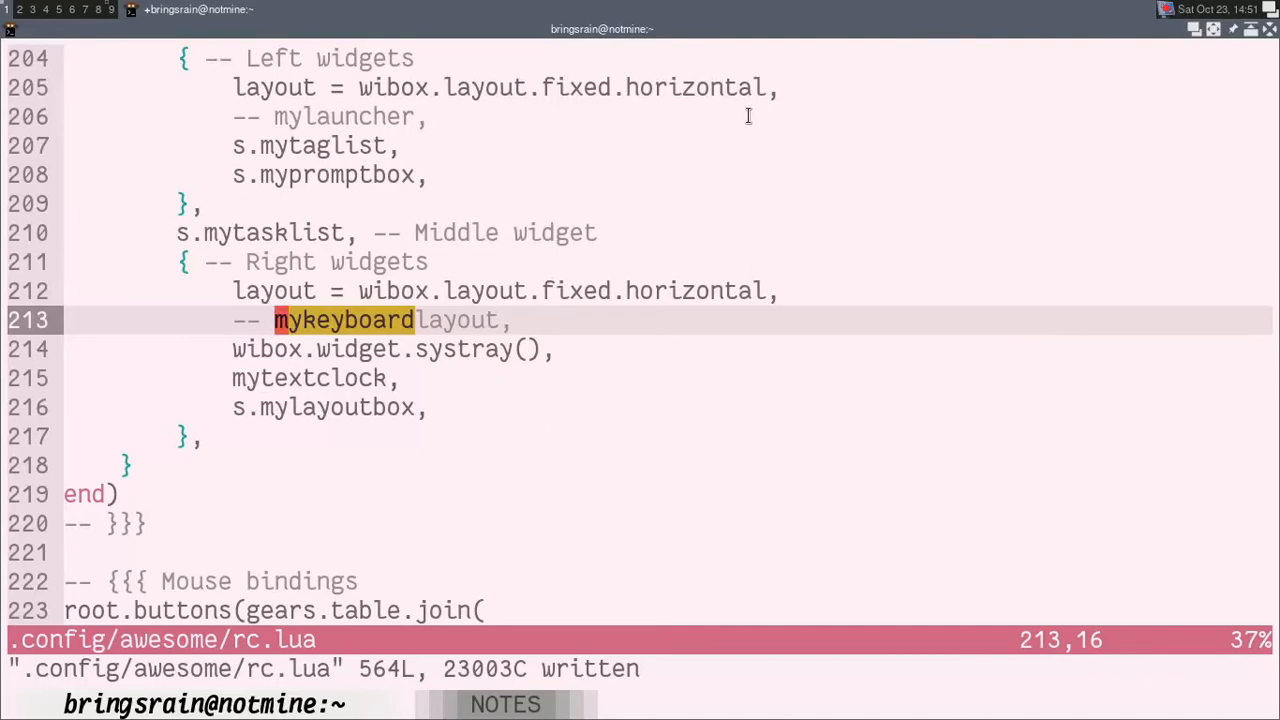
Step: Review the theme configuration section in the ricing-tipis-tipis.md notes checklist
key(ctrl+shift+Right)
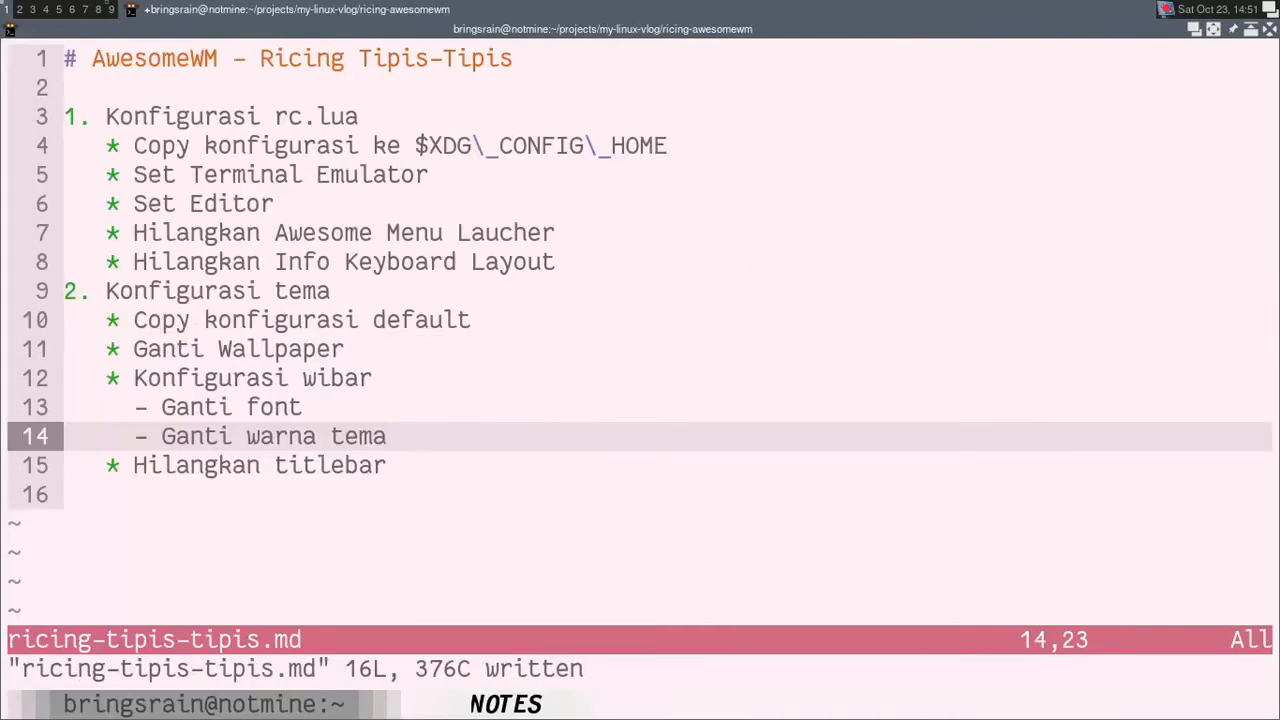
key(k)
key(k)
key(k)
key(k)
key(k)
key(k)
key(k)
key(j)
key(j)
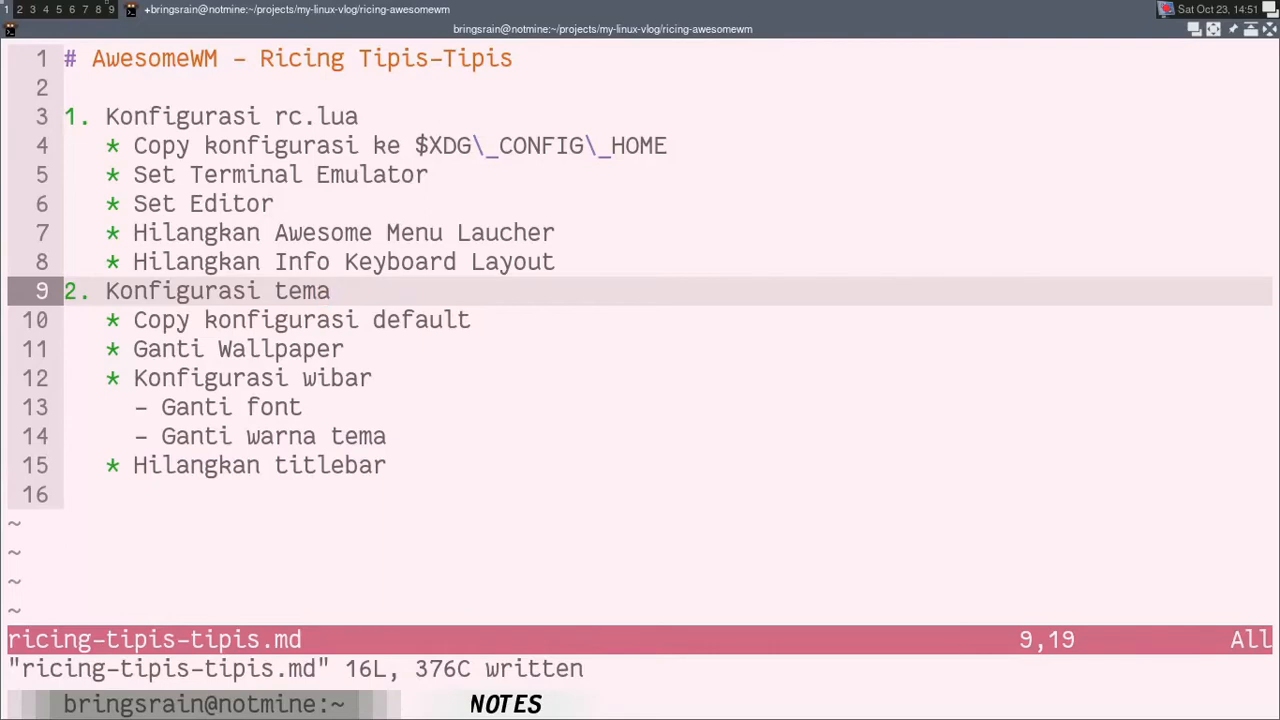
key(ctrl+shift+Left)
key(i)
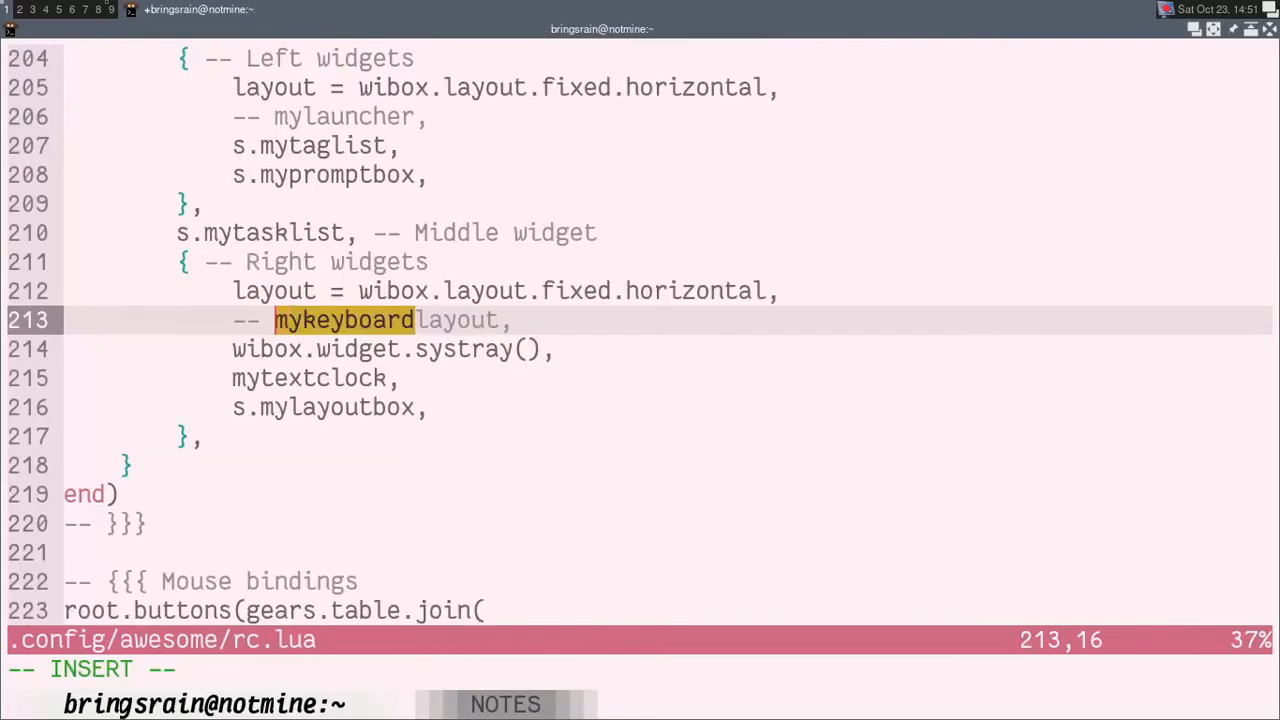
key(Escape)
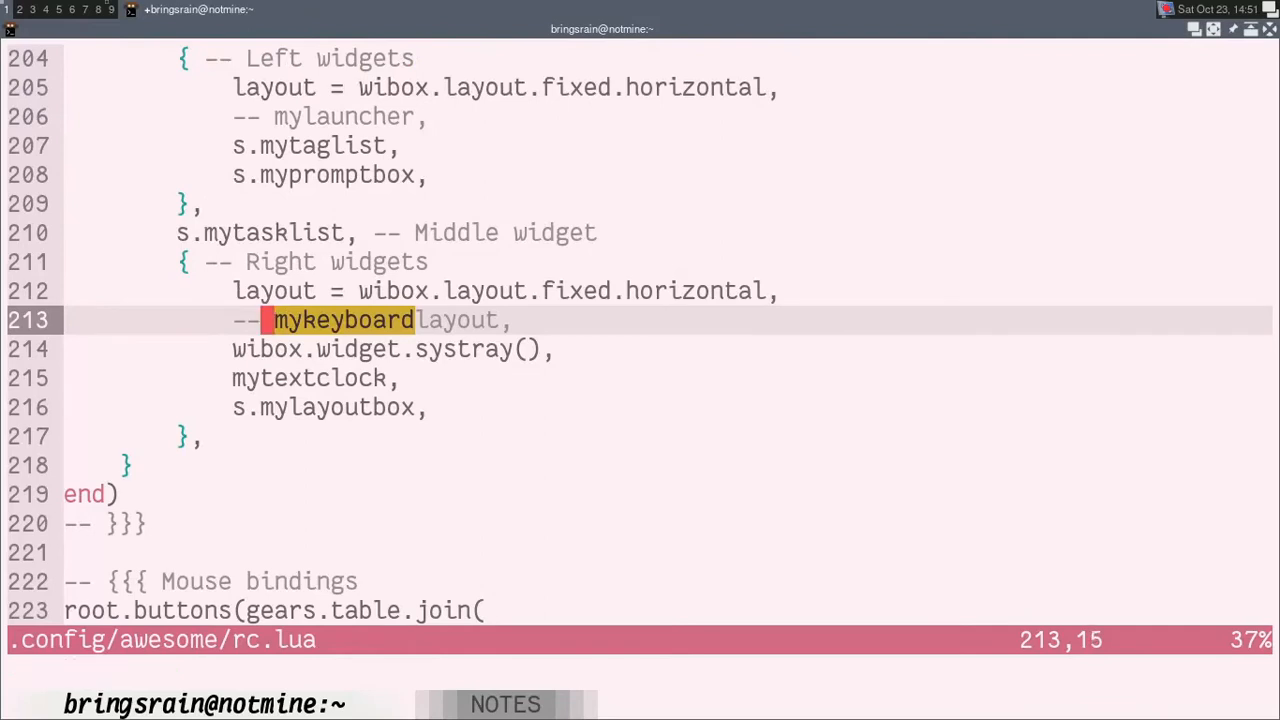
text(:wq)
key(BackSpace)
key(BackSpace)
key(Escape)
Step: Start a cp command in a new terminal tab with /usr/share/awesome/themes as its source
key(ctrl+shift+t)
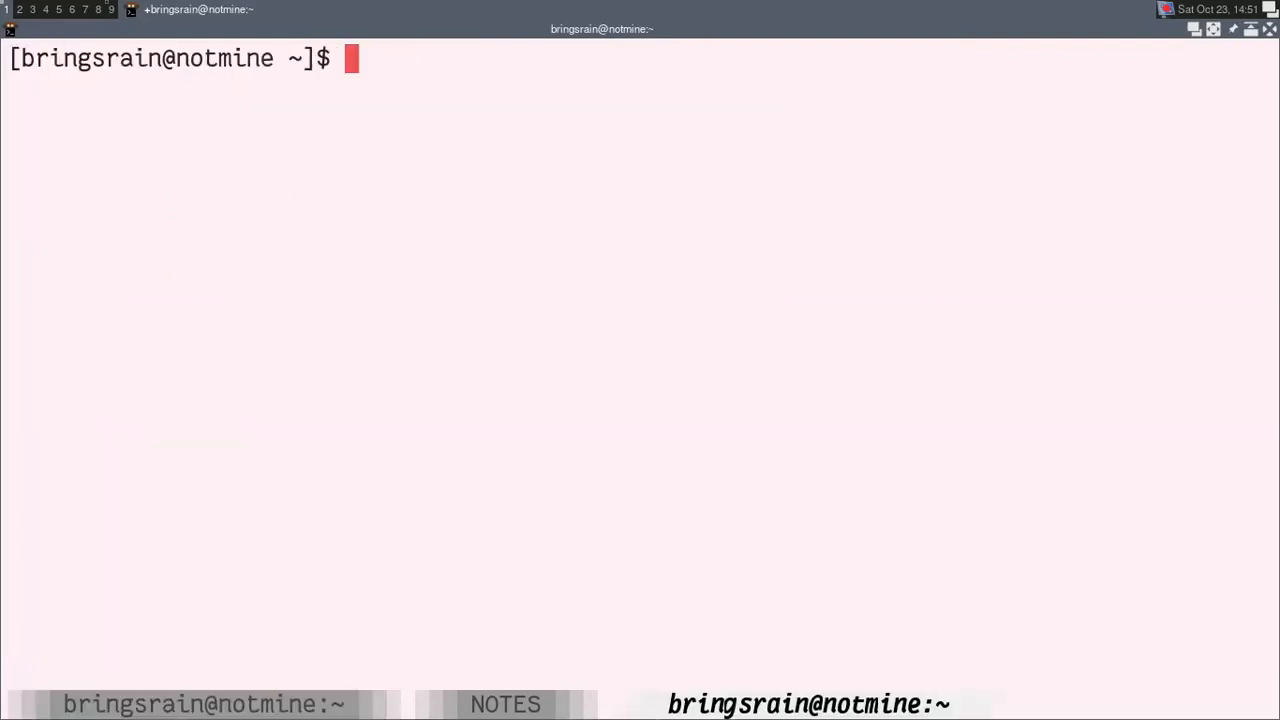
text(cp)
key(BackSpace)
key(BackSpace)
text(cp)
text(/et)
key(BackSpace)
key(BackSpace)
text(usr/)
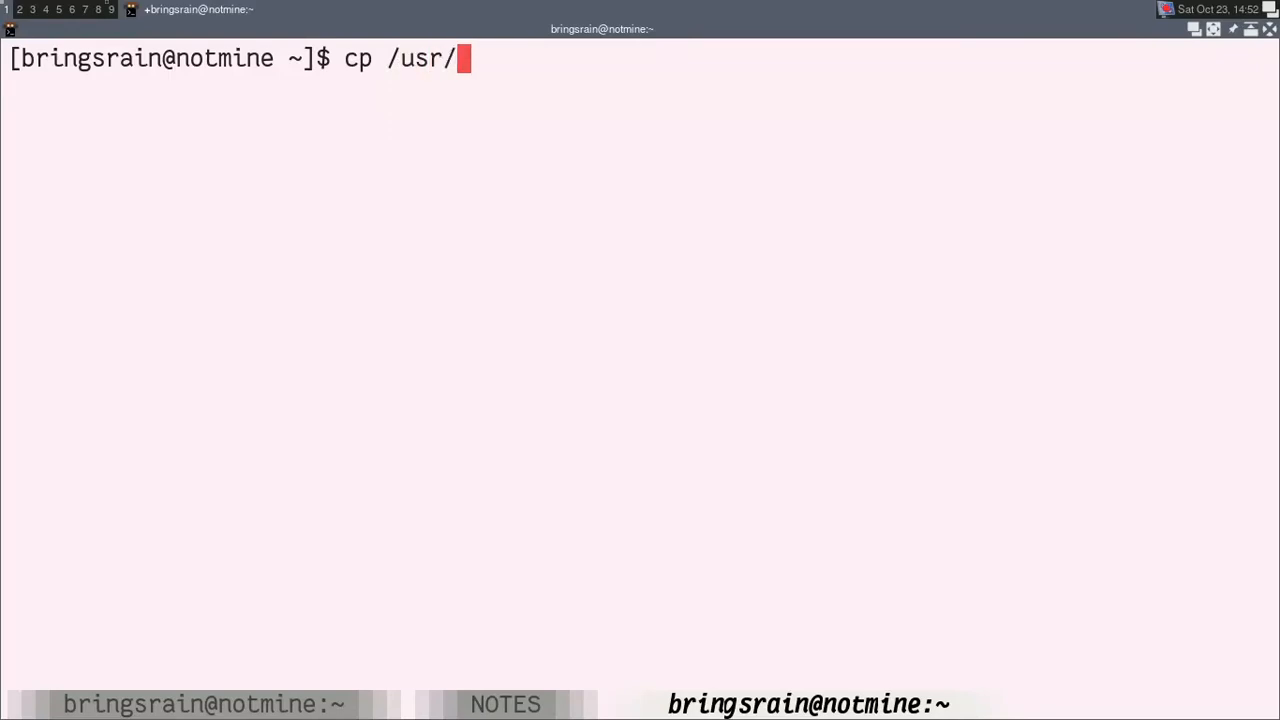
text(sah)
key(BackSpace)
key(BackSpace)
text(s)
key(BackSpace)
text(hare/)
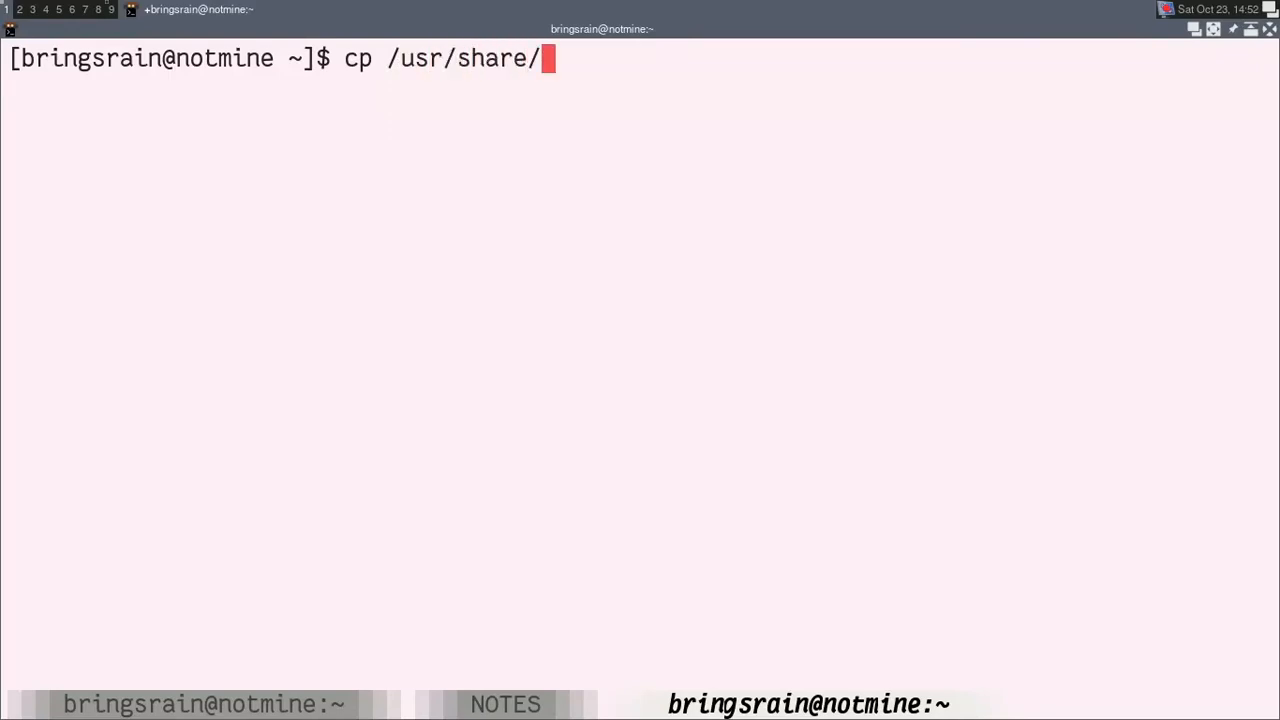
text(awes)
key(BackSpace)
text(we)
key(Tab)
text(the)
key(Tab)
key(BackSpace)
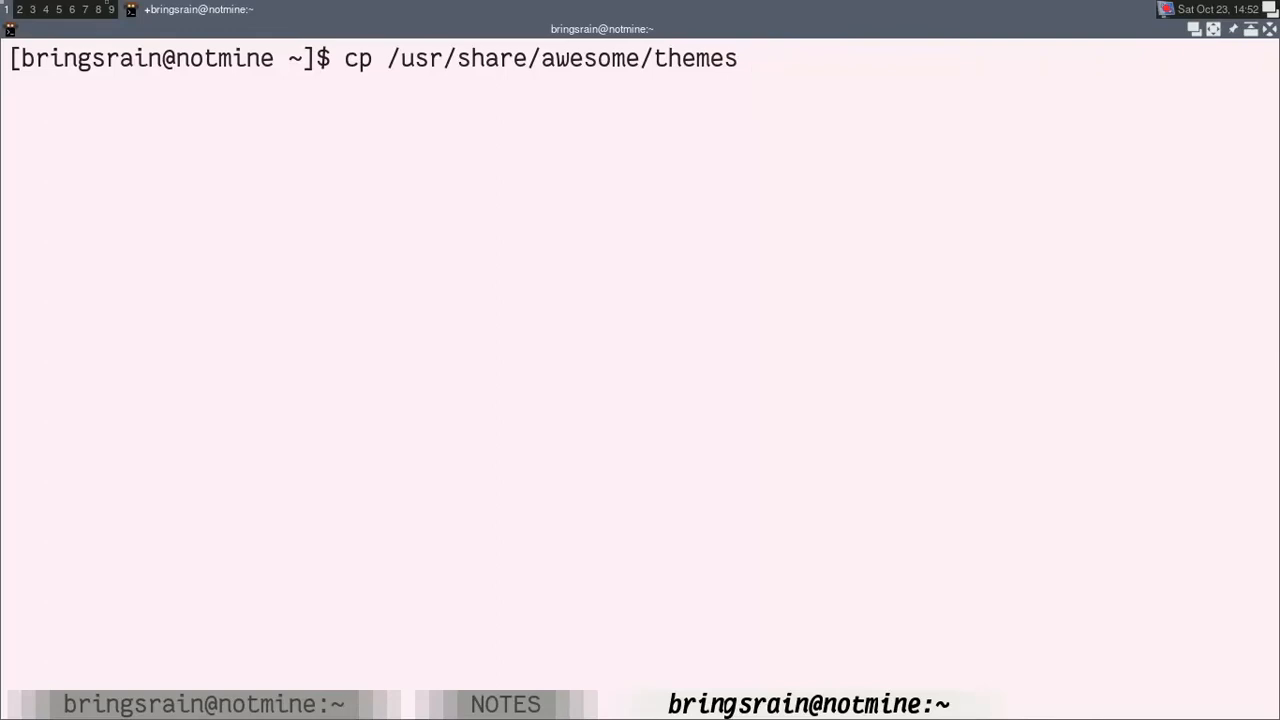
Step: Make the copy recursive with -r, set .config/awesome/ as the destination, and run the command
key(Home)
key(Right)
key(Right)
key(Right)
text(-r)
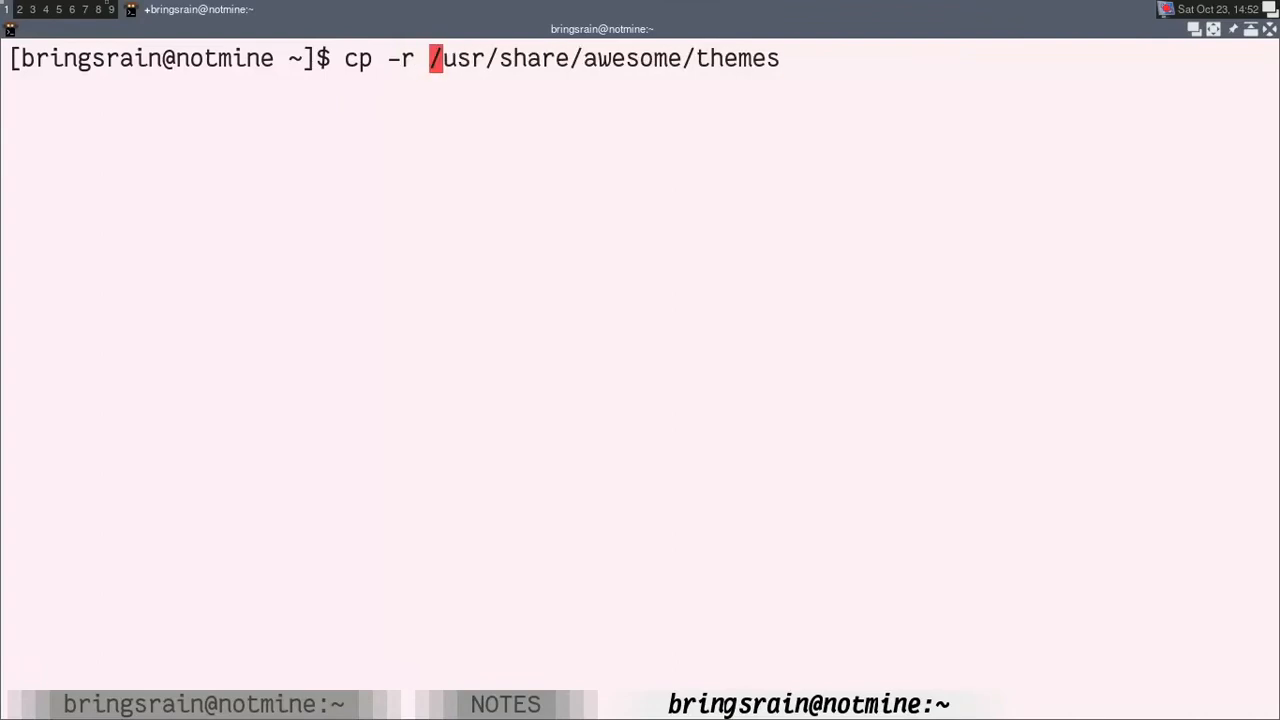
key(End)
text(.config/awesome/)
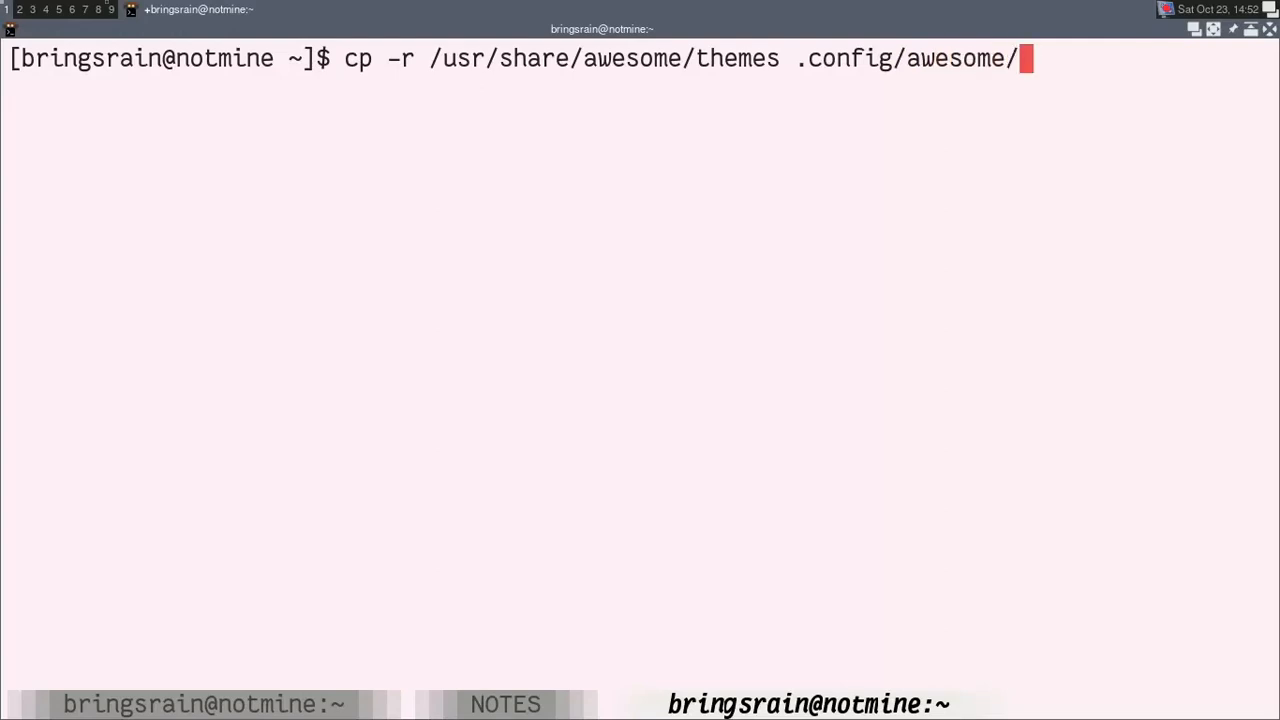
key(Return)
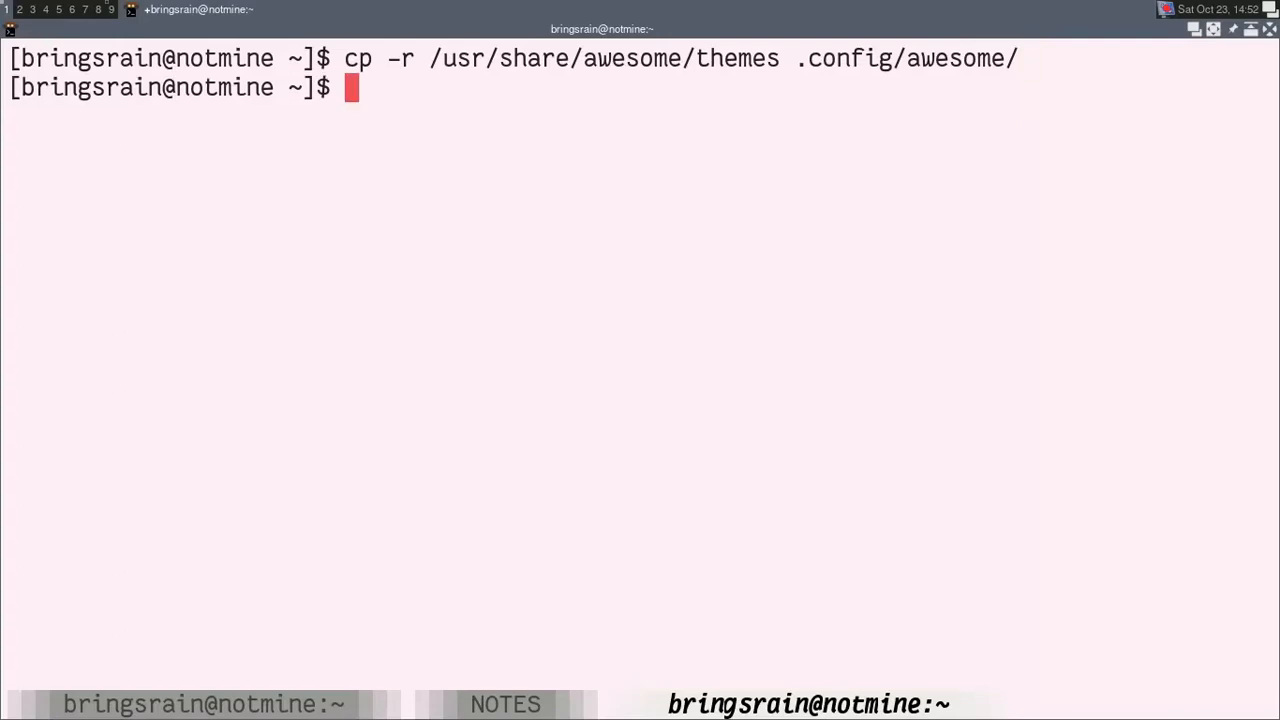
Step: List the contents of .config/awesome/ and of its themes/ folder
text(ls /u)
key(BackSpace)
key(BackSpace)
text(.config/awesome/)
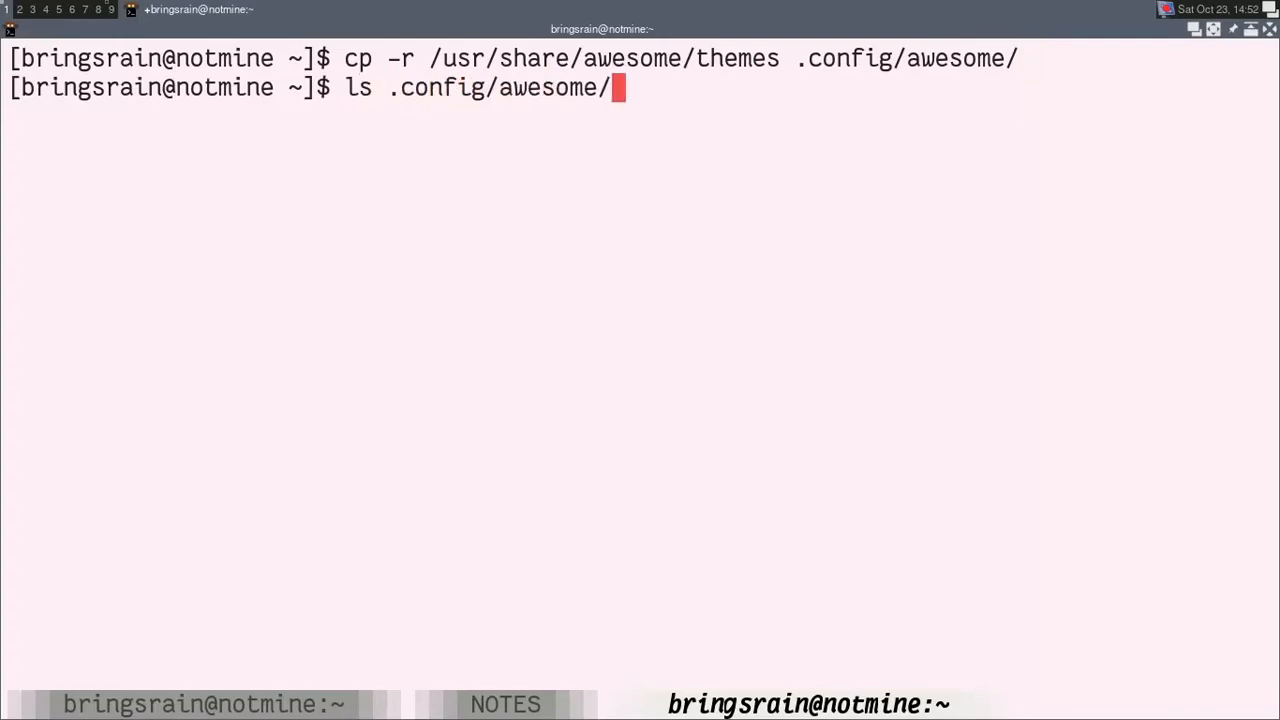
key(BackSpace)
key(BackSpace)
key(Return)
key(Up)
text(themes/)
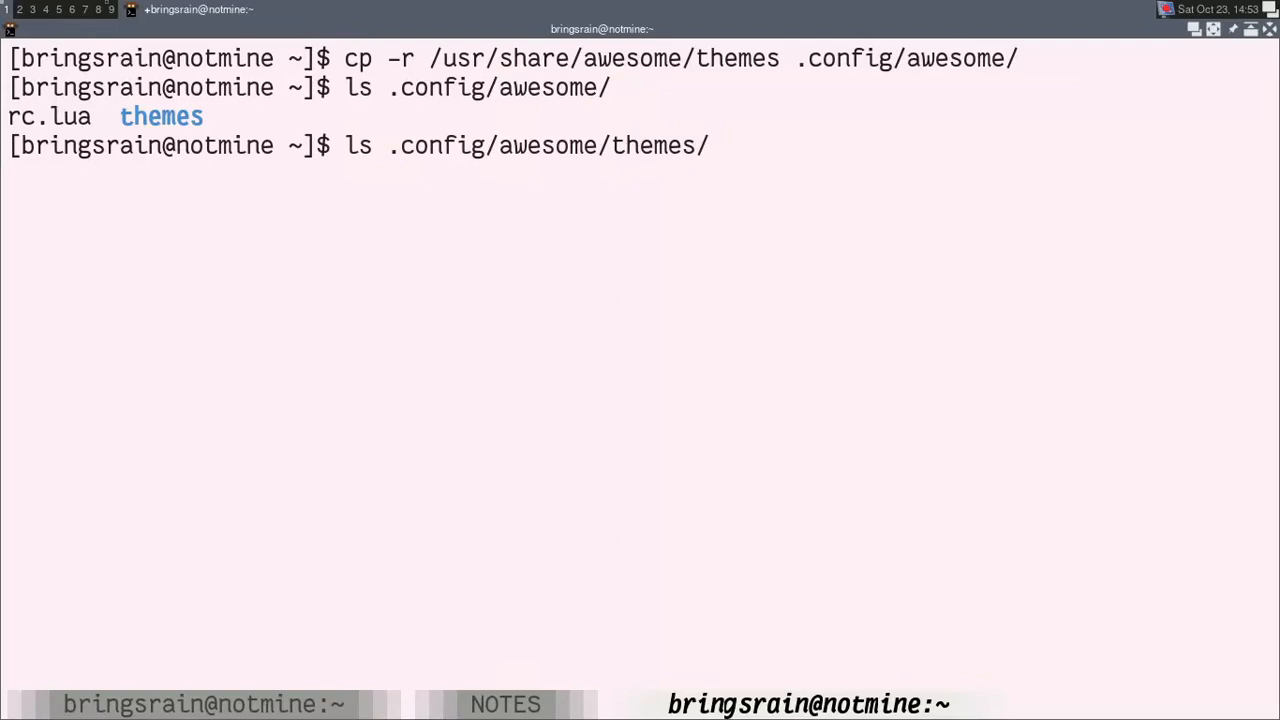
key(Return)
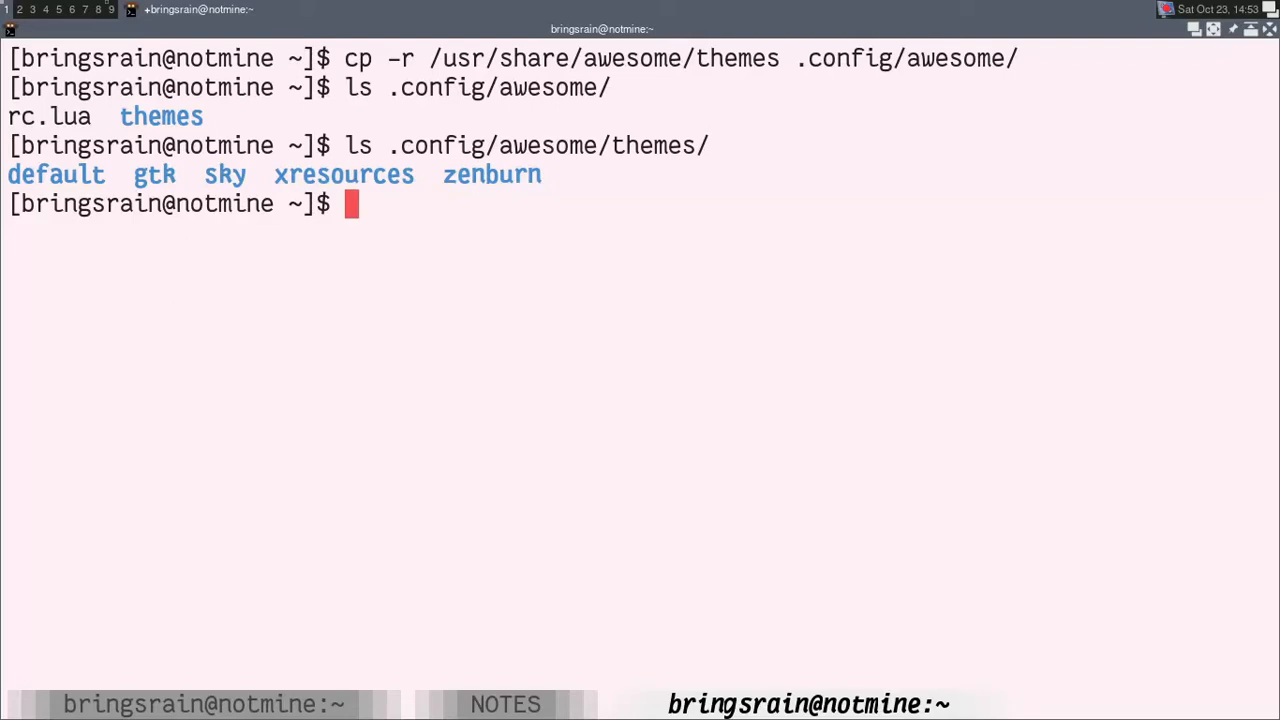
Step: List the files in .config/awesome/themes/default/ and point out theme.lua
key(Up)
text(defaul)
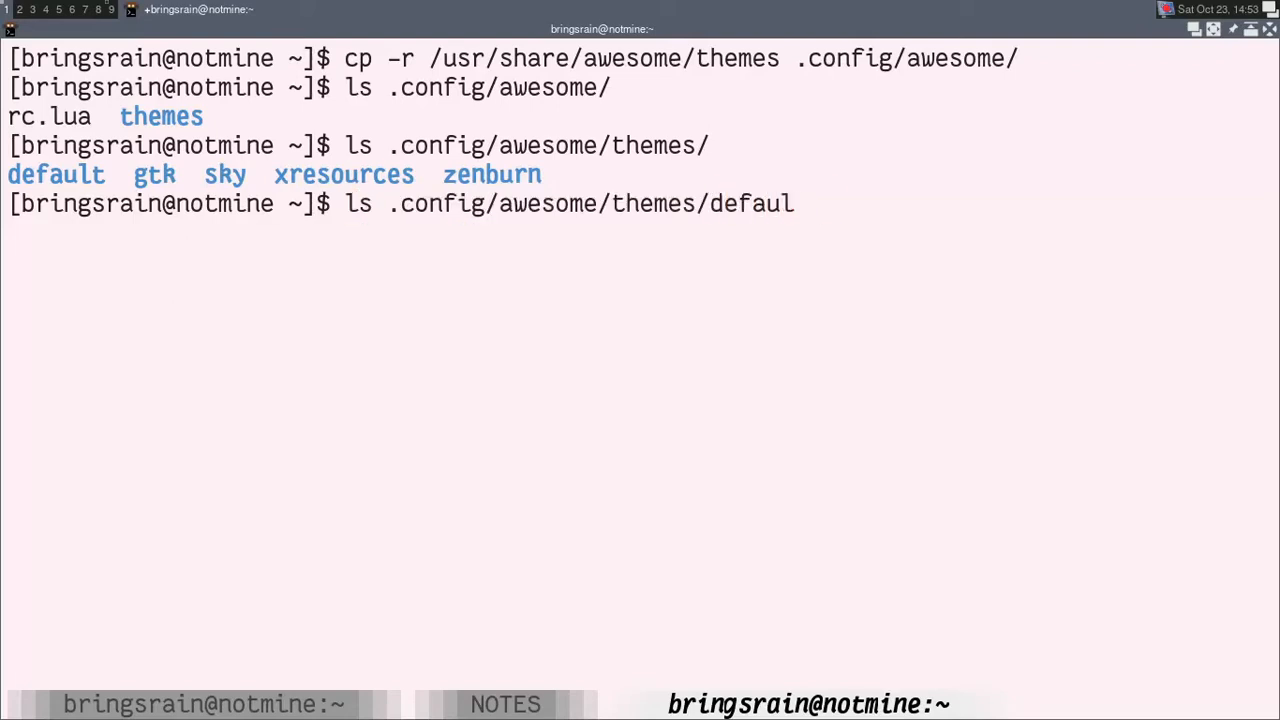
key(Tab)
key(Return)
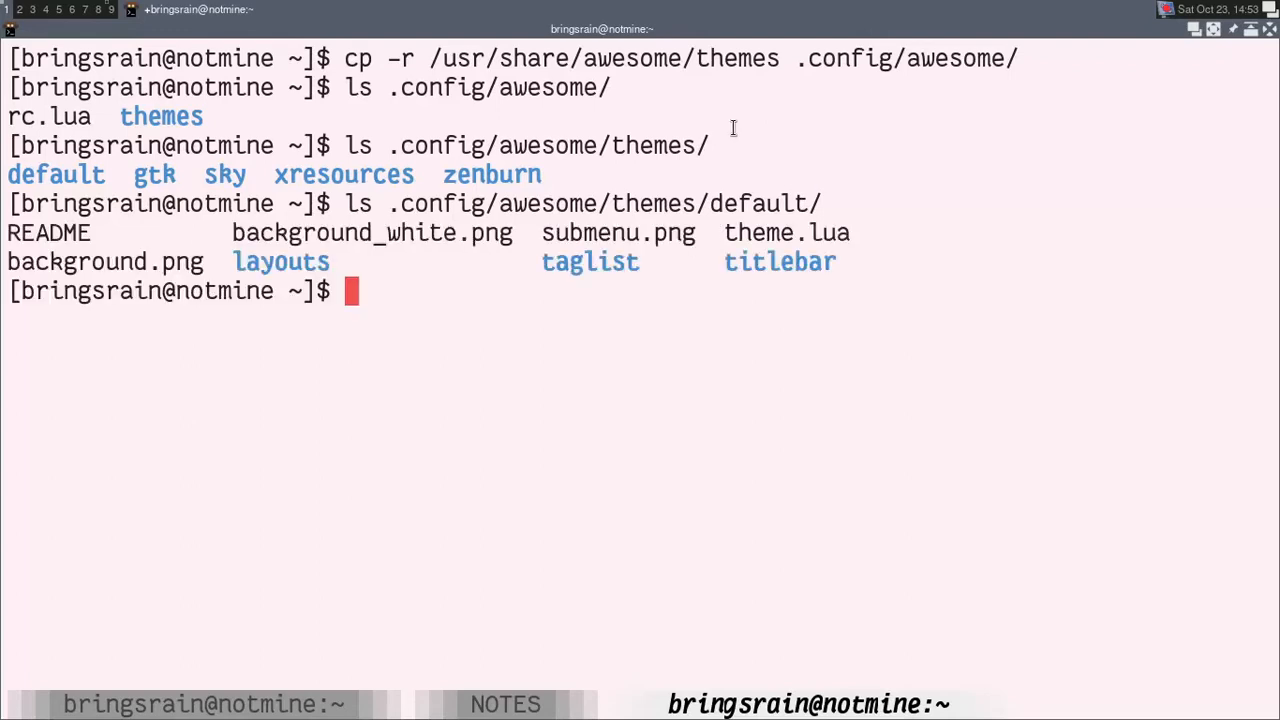
drag(722, 233, 850, 234)
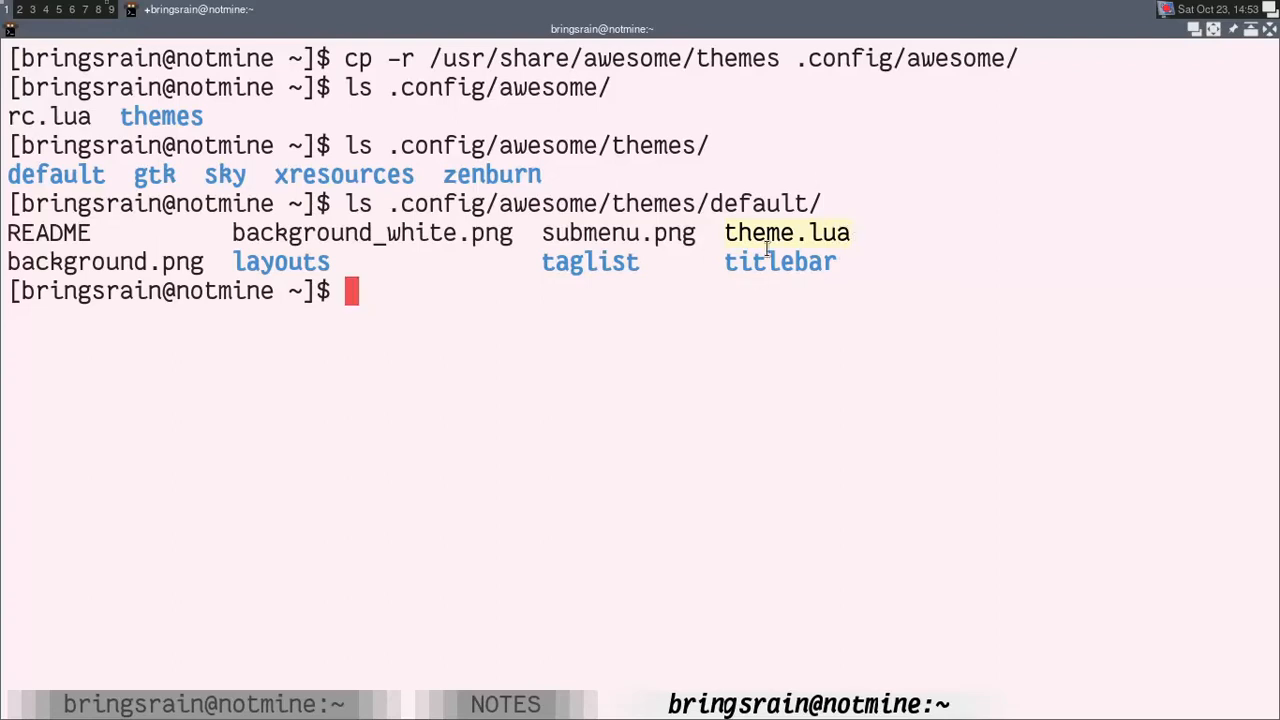
click(374, 286)
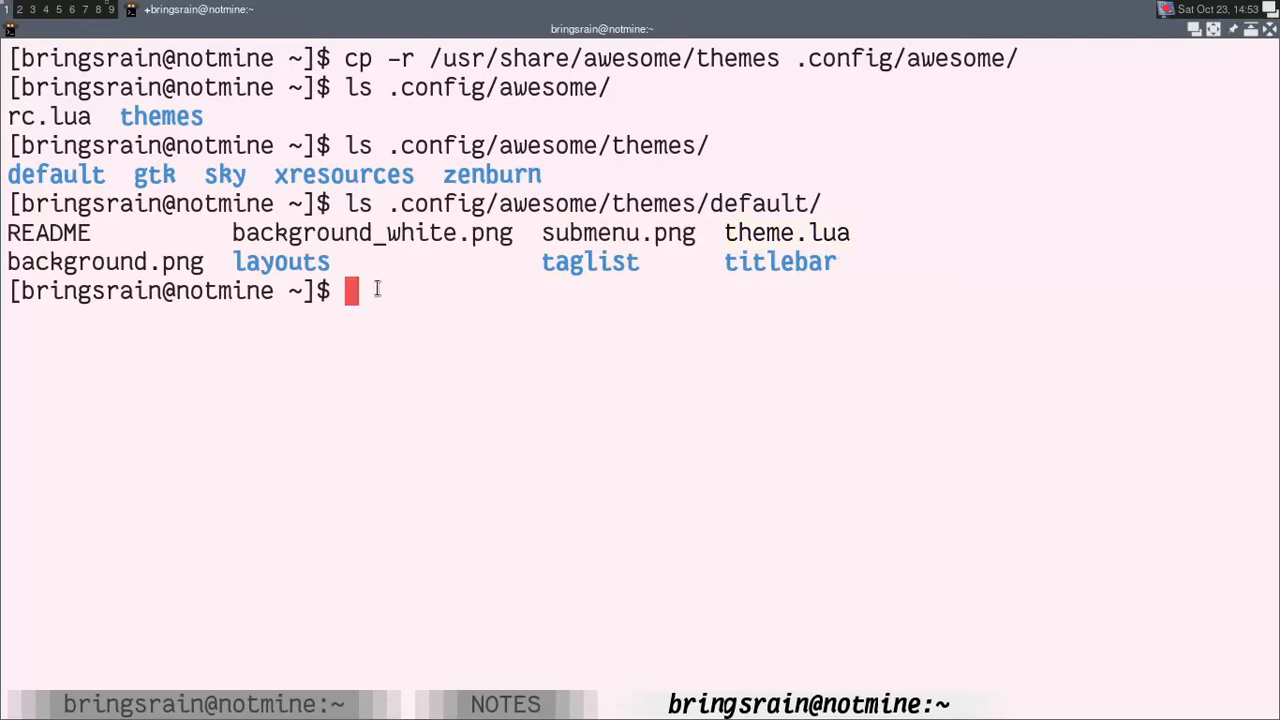
Step: Return to the rc.lua editor and open .config/awesome/themes/default/theme.lua in a new Vim tab with tabe
key(super+k)
key(super+k)
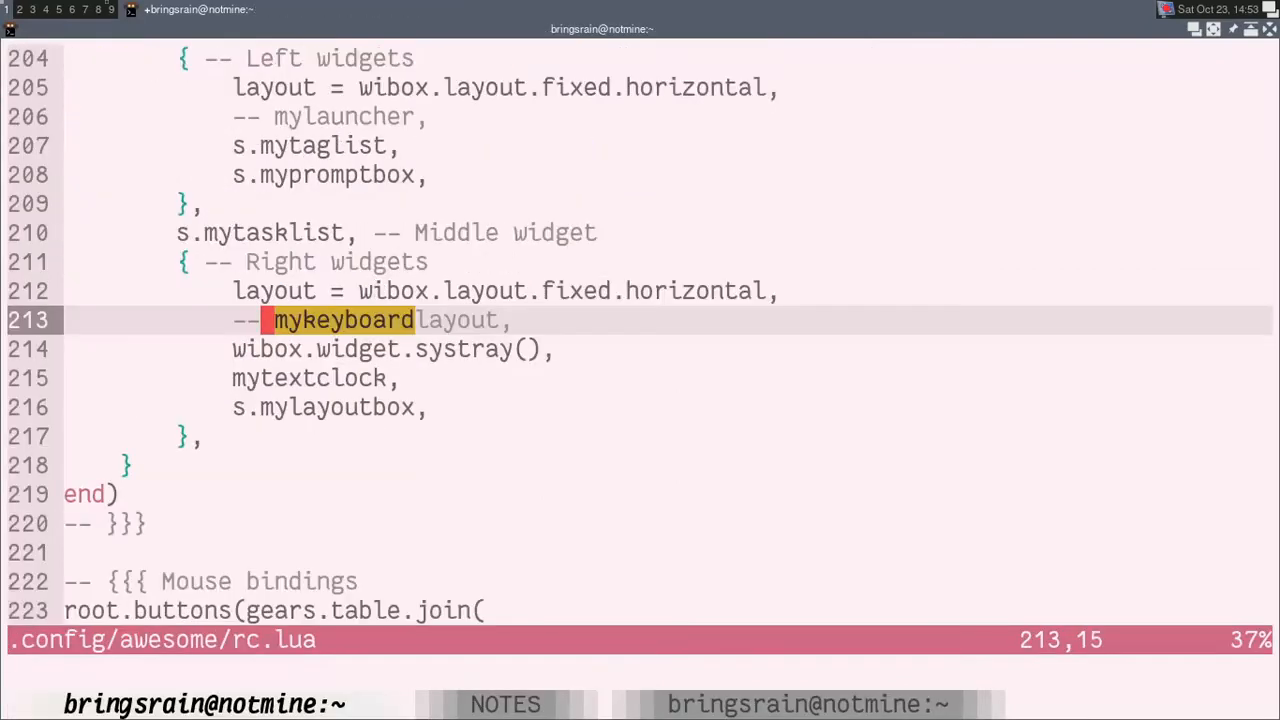
text(:te)
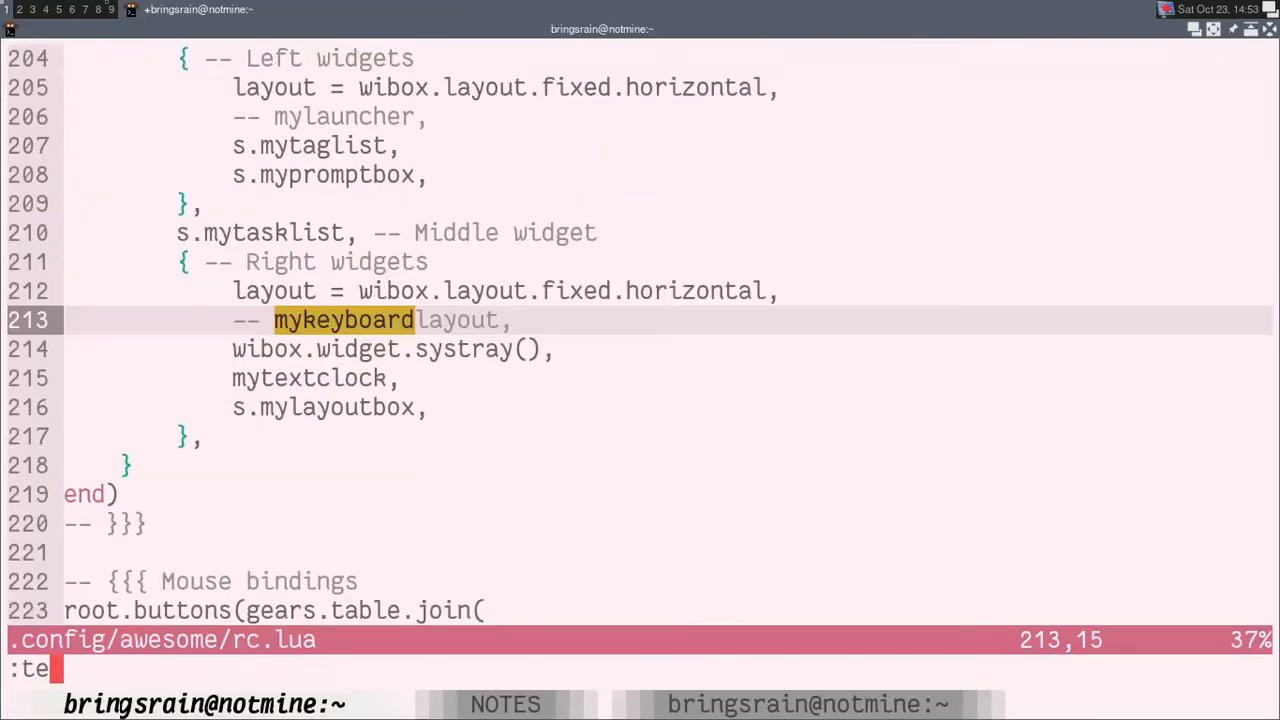
key(BackSpace)
text(b)
key(BackSpace)
text(abe)
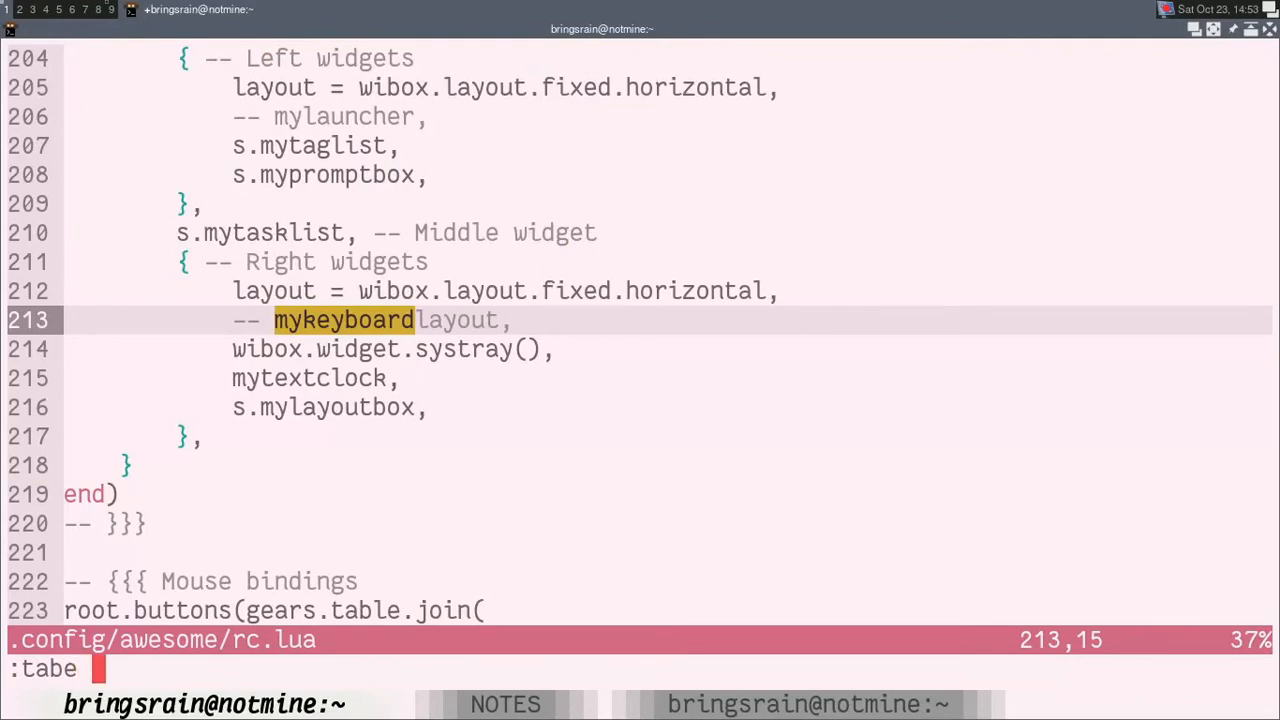
text( confia)
key(BackSpace)
key(BackSpace)
key(BackSpace)
key(BackSpace)
key(BackSpace)
key(BackSpace)
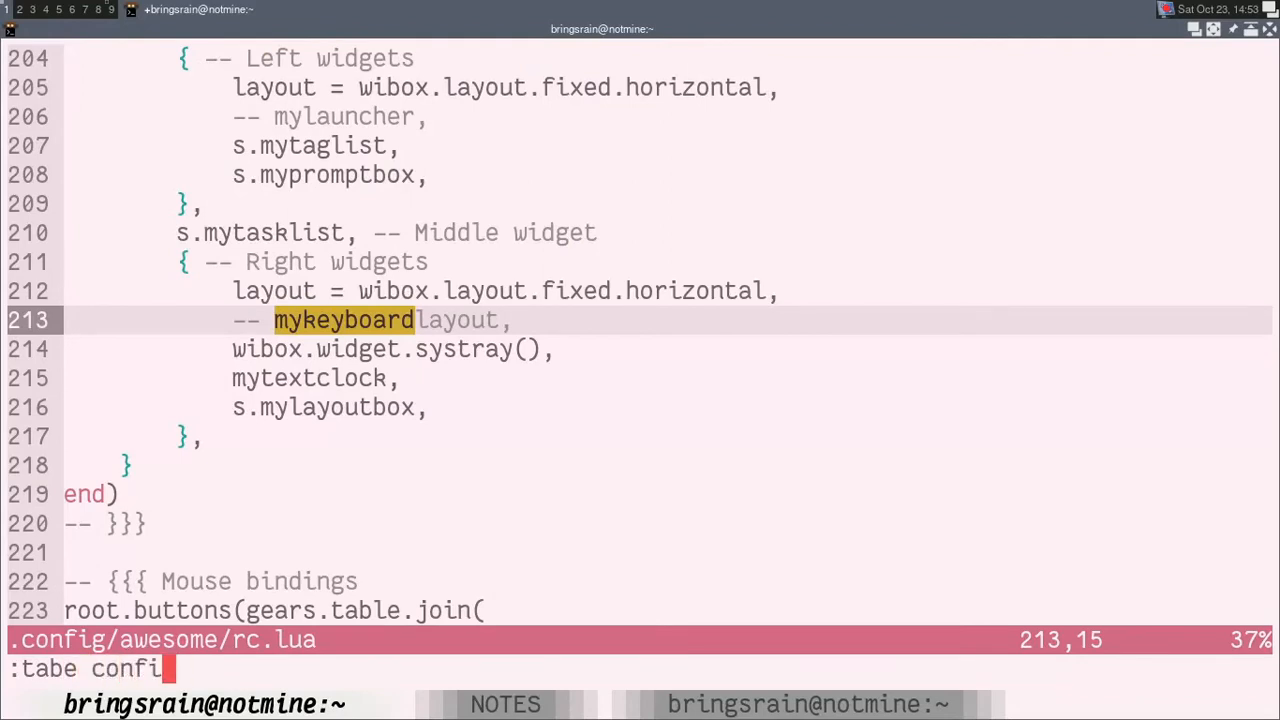
text(.config/awes)
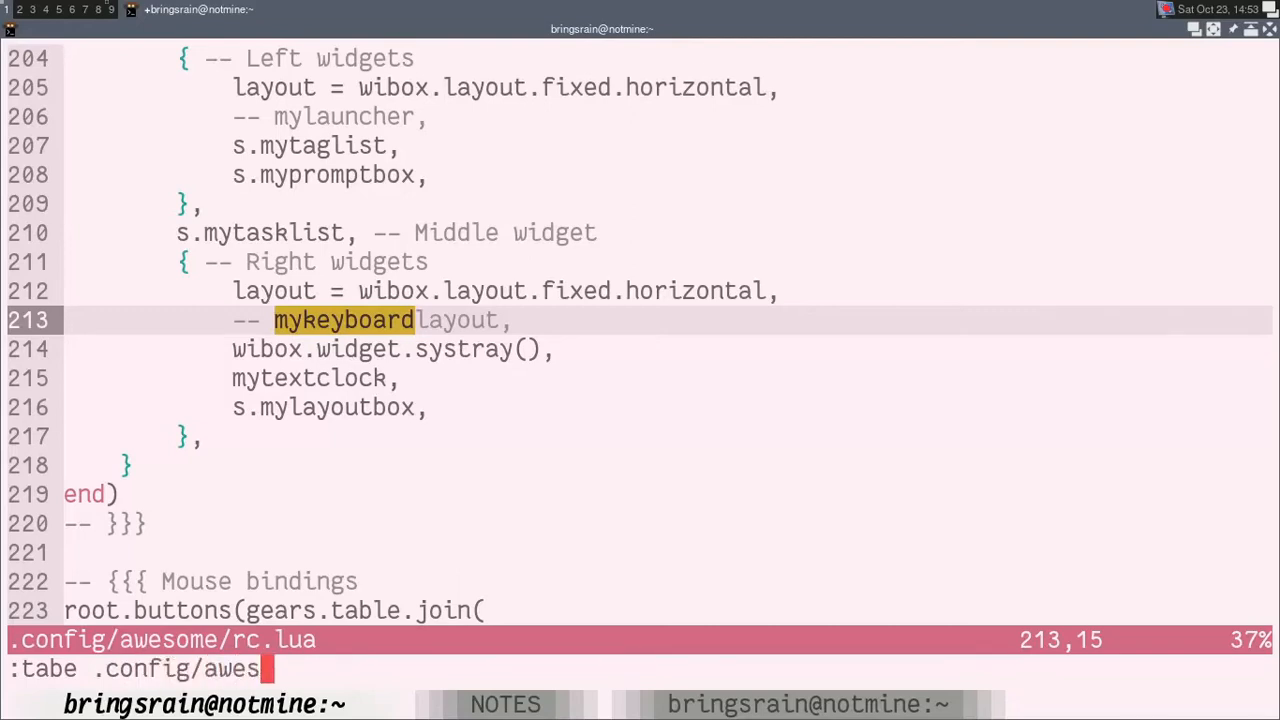
text(ome/th)
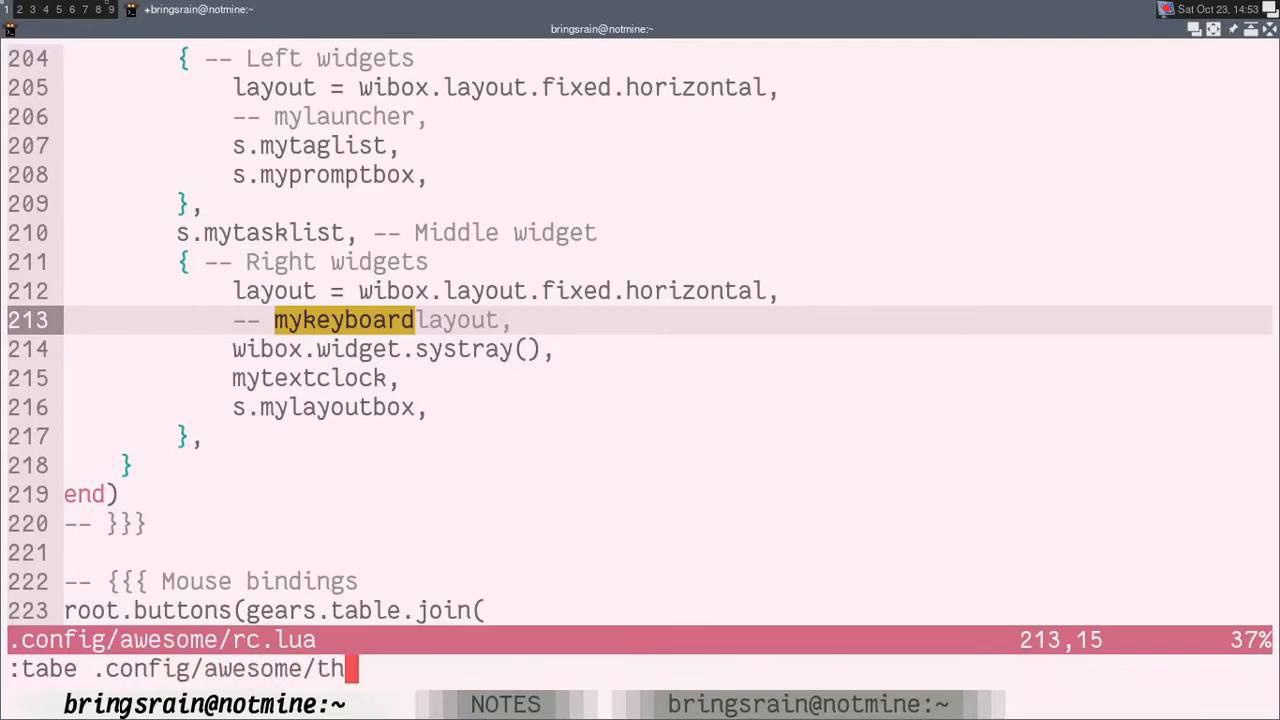
text(emes/default/theme.lua)
key(Return)
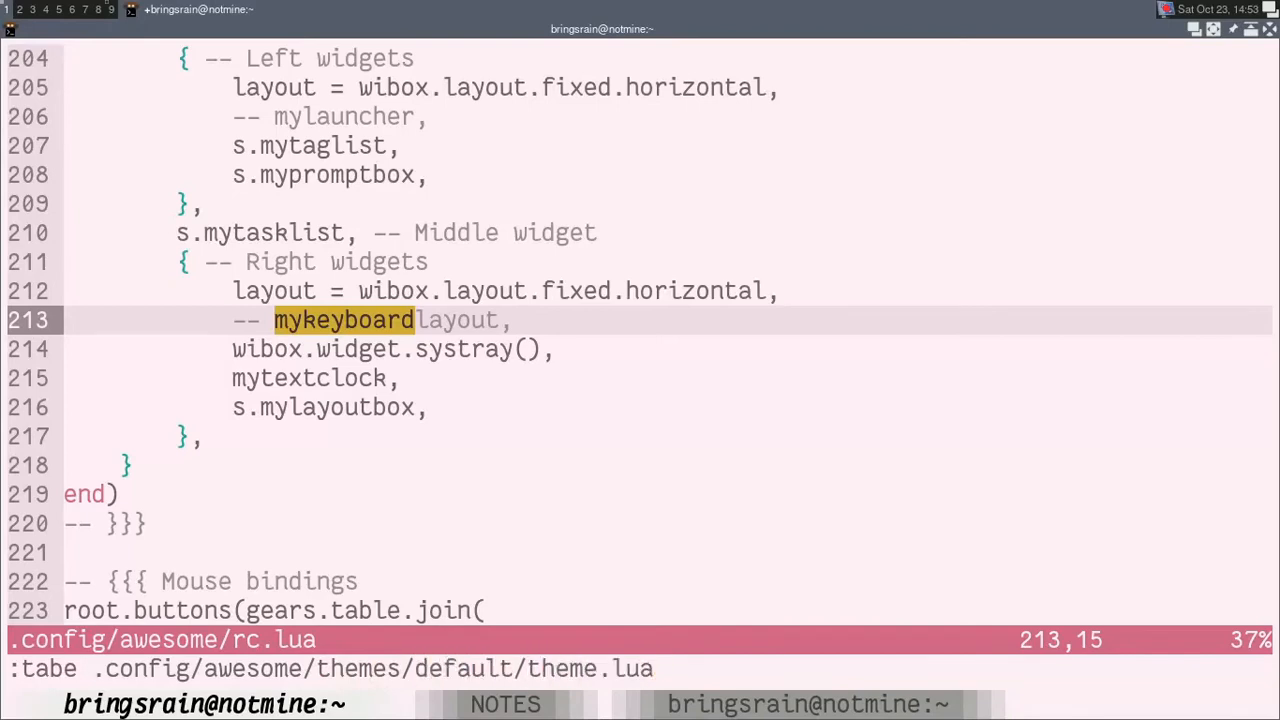
key(j)
key(j)
key(j)
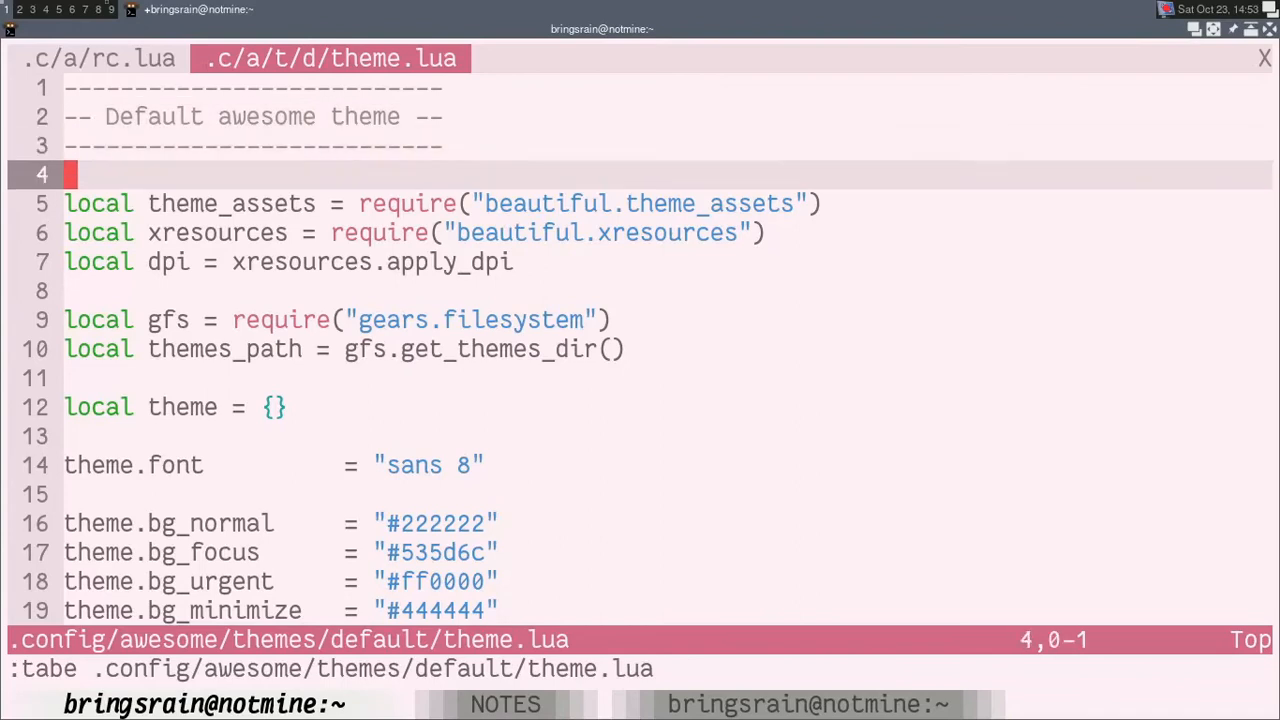
key(k)
key(k)
key(k)
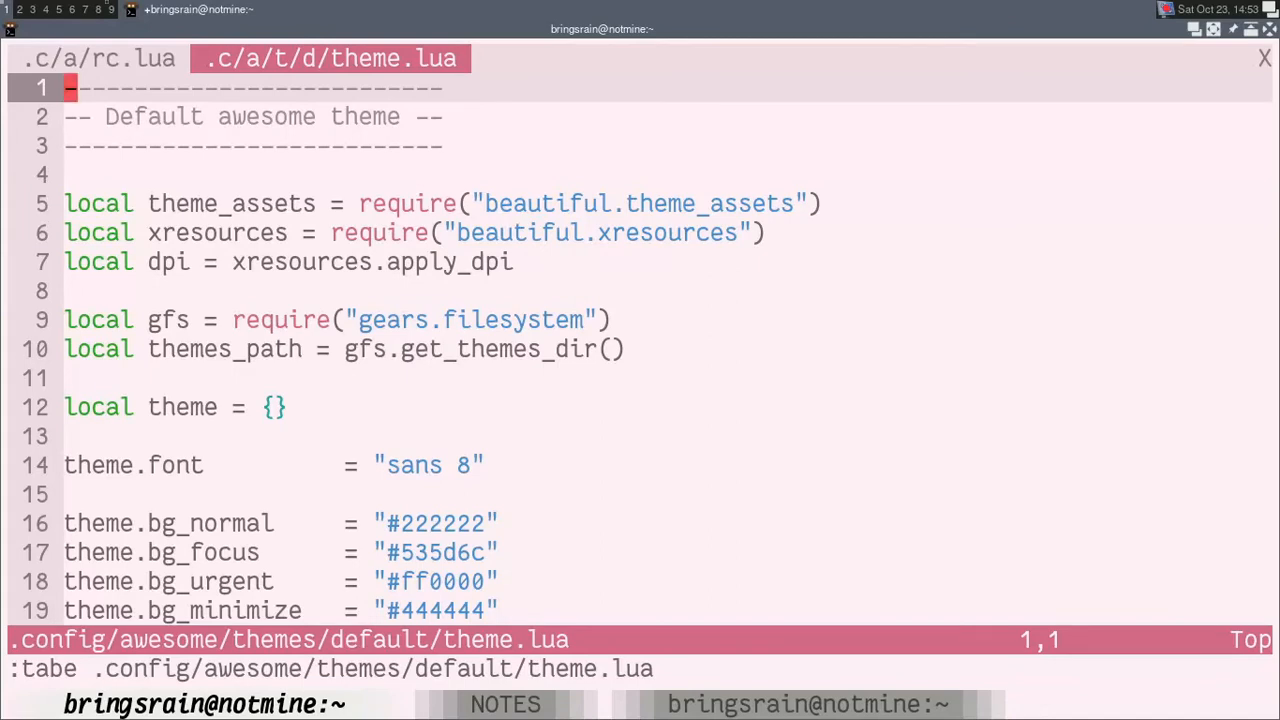
Step: Go back to rc.lua in the editor and look over the entries under Right widgets
key(ctrl+shift+Left)
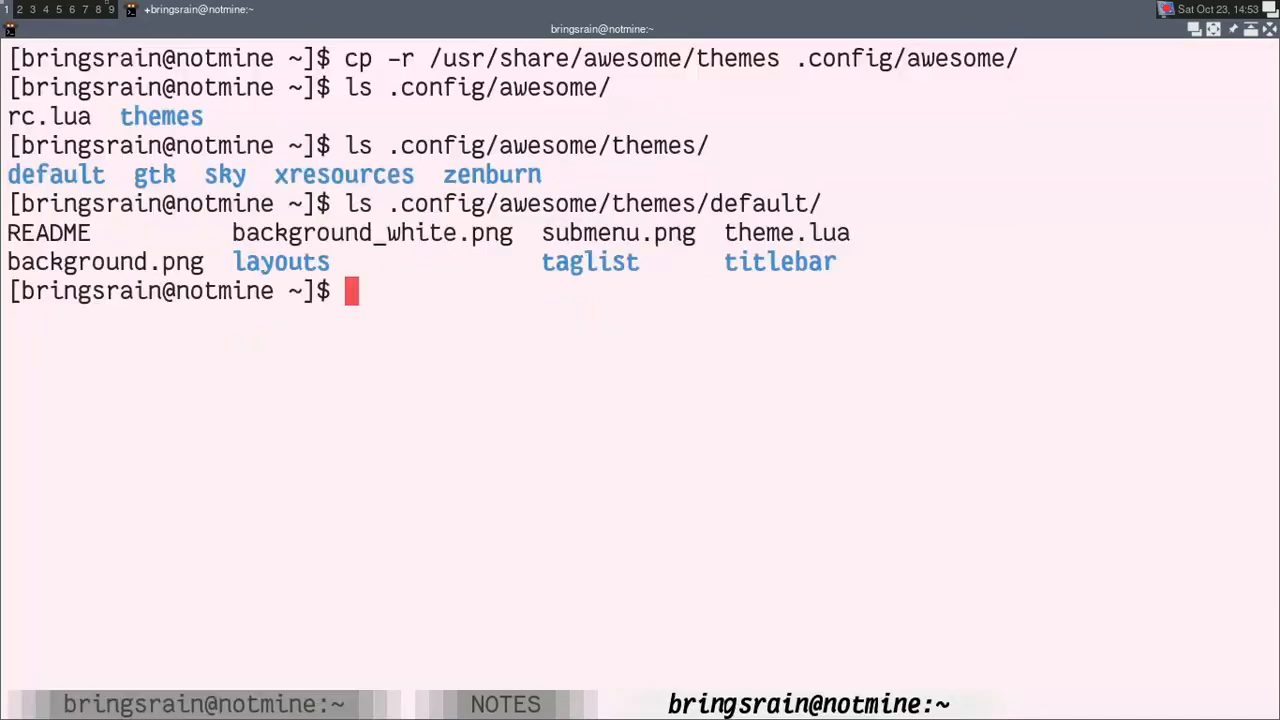
key(ctrl+shift+Right)
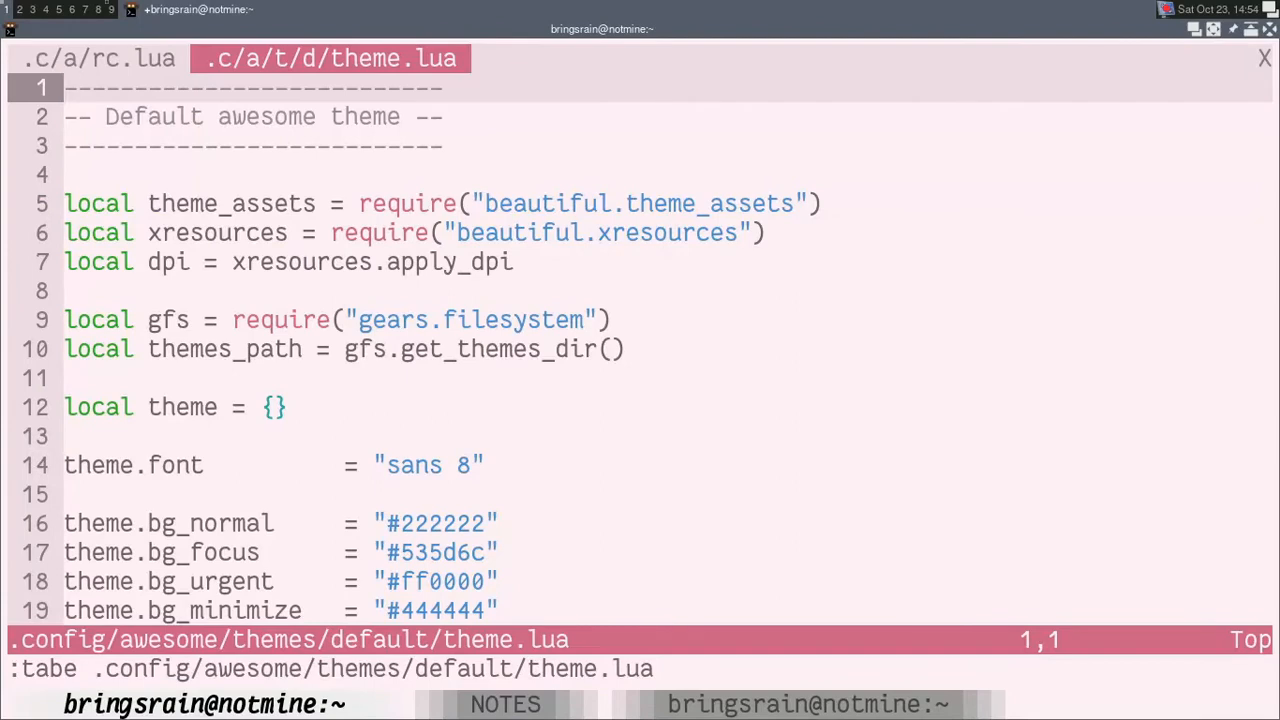
key(g)
key(T)
key(k)
key(j)
key(j)
key(j)
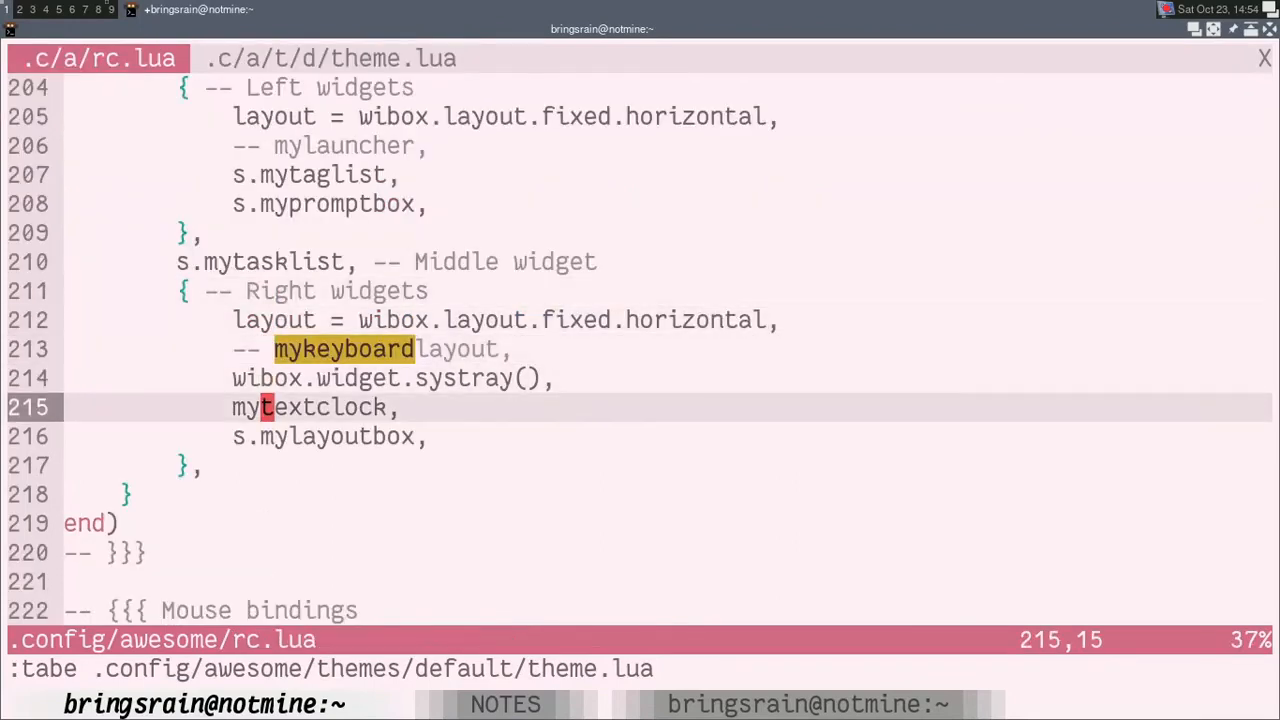
key(j)
key(j)
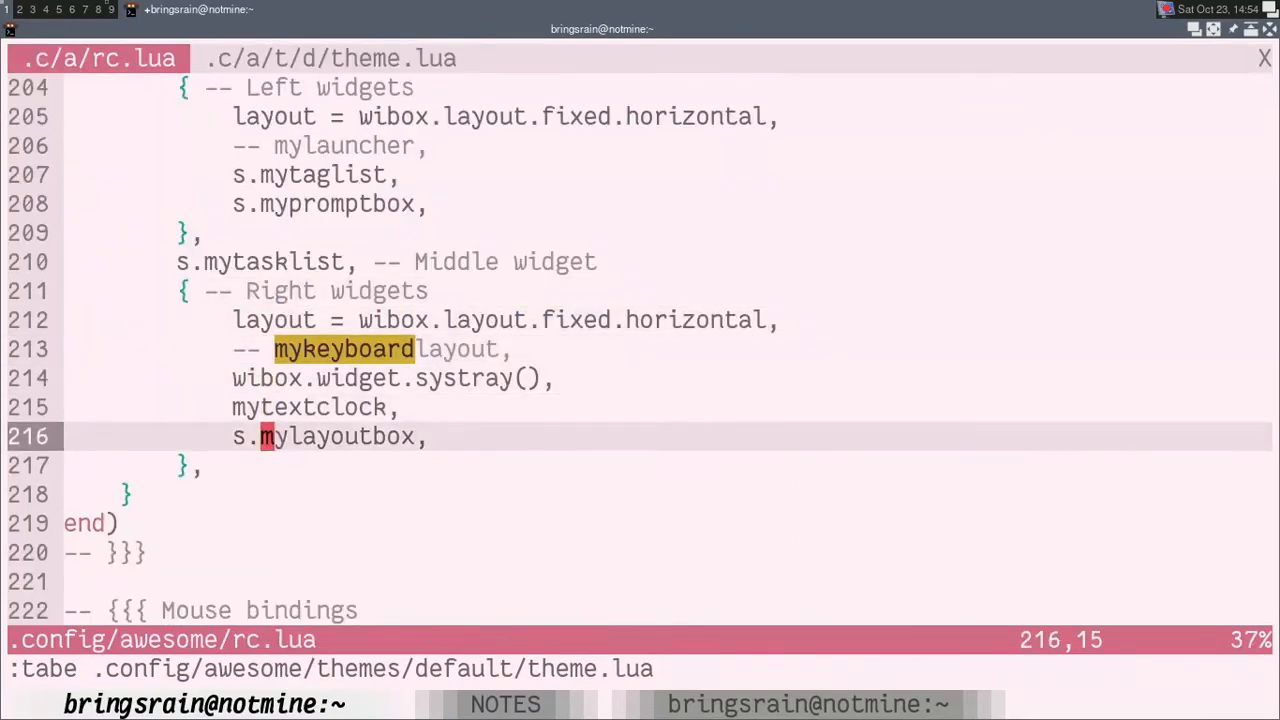
key(k)
key(k)
key(k)
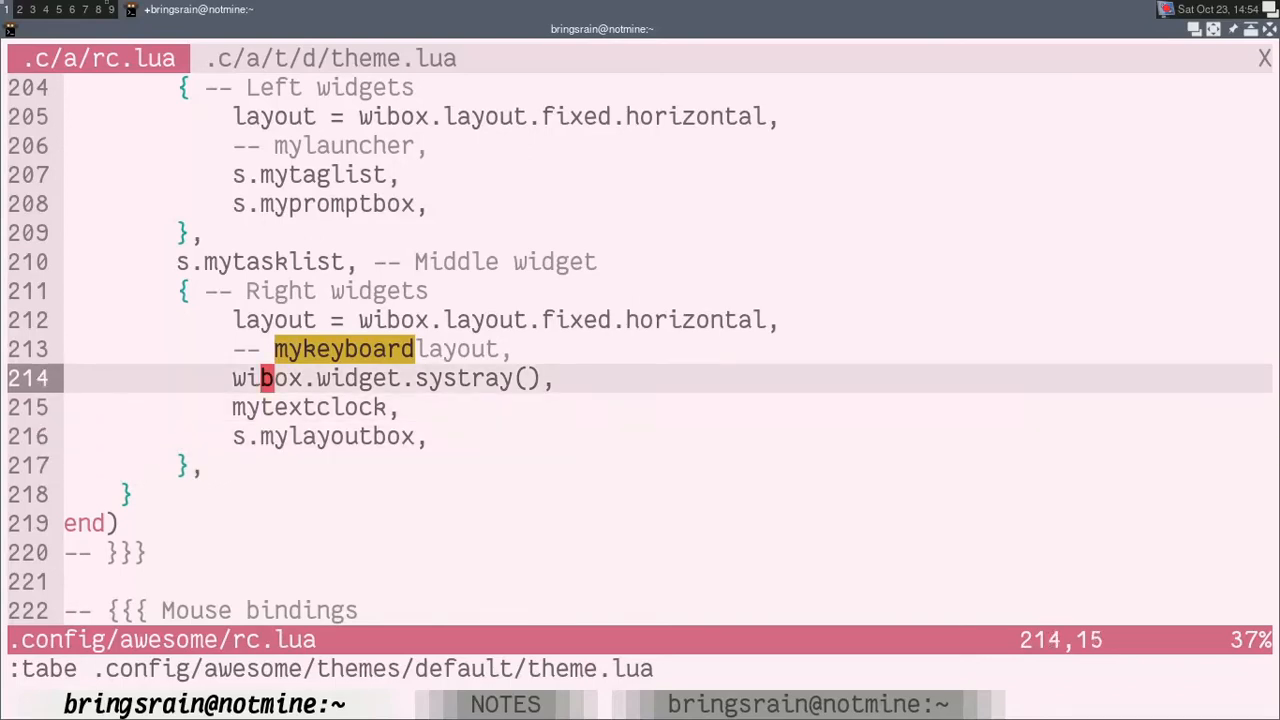
key(j)
key(j)
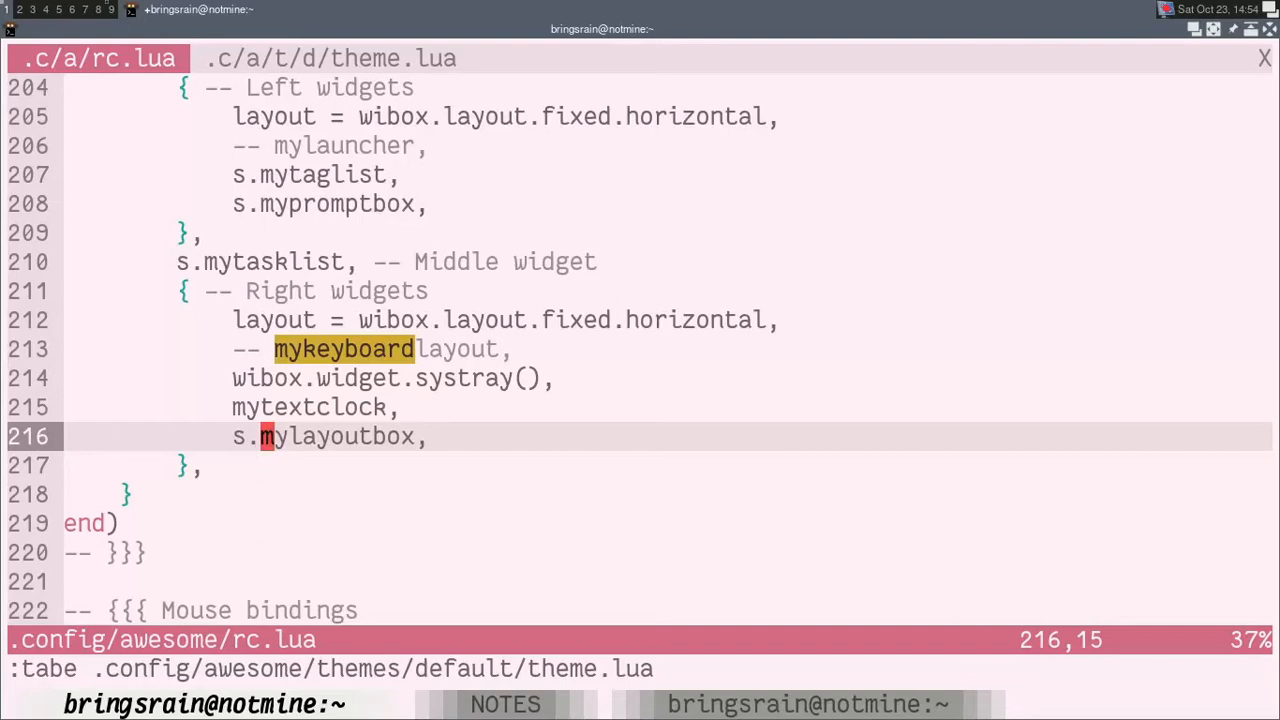
Step: Find the beautiful.init line in rc.lua by searching for theme and replace its gears.filesystem.get_themes_dir() part with an absolute path starting "/home/
key(slash)
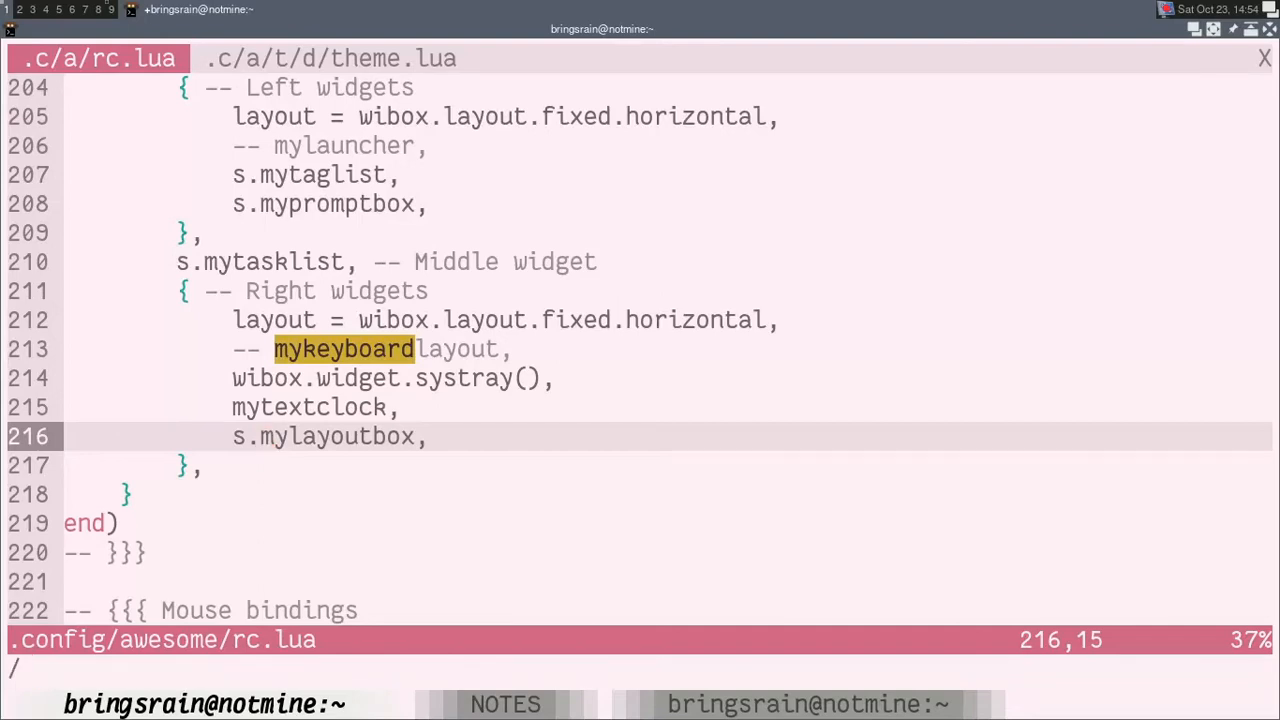
text(theme)
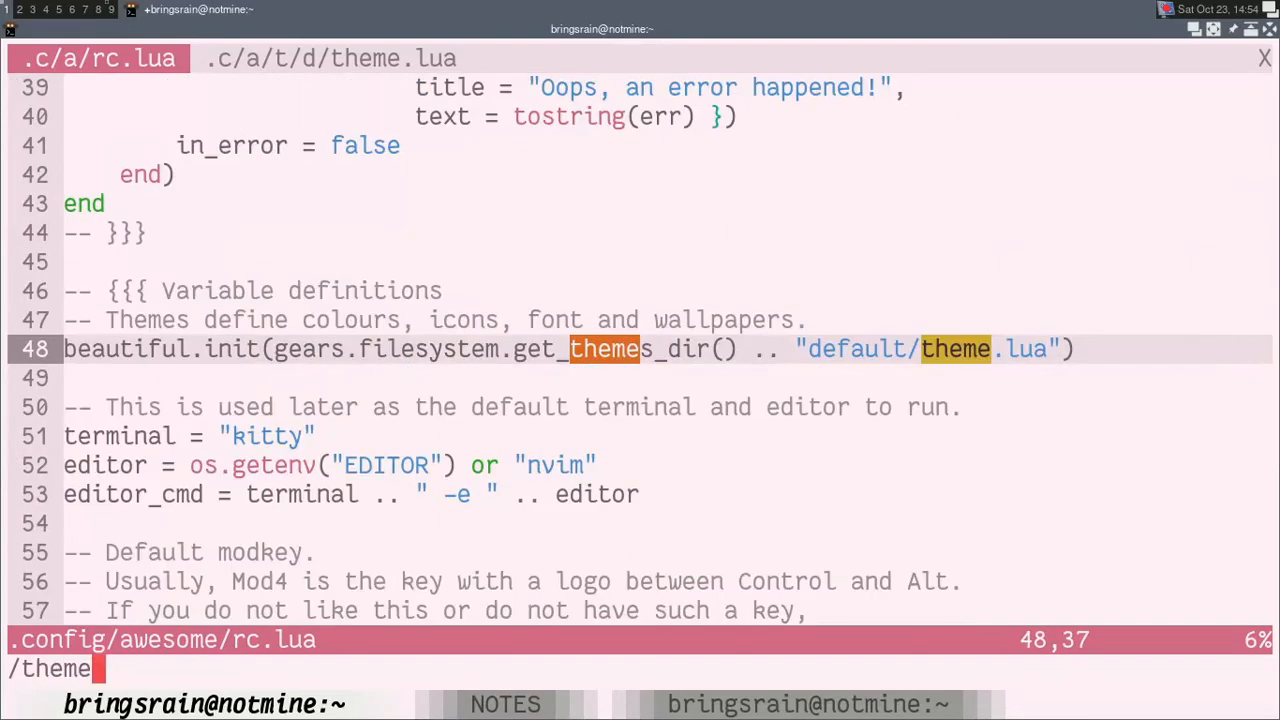
key(Return)
key(h)
key(b)
key(b)
key(b)
key(b)
key(b)
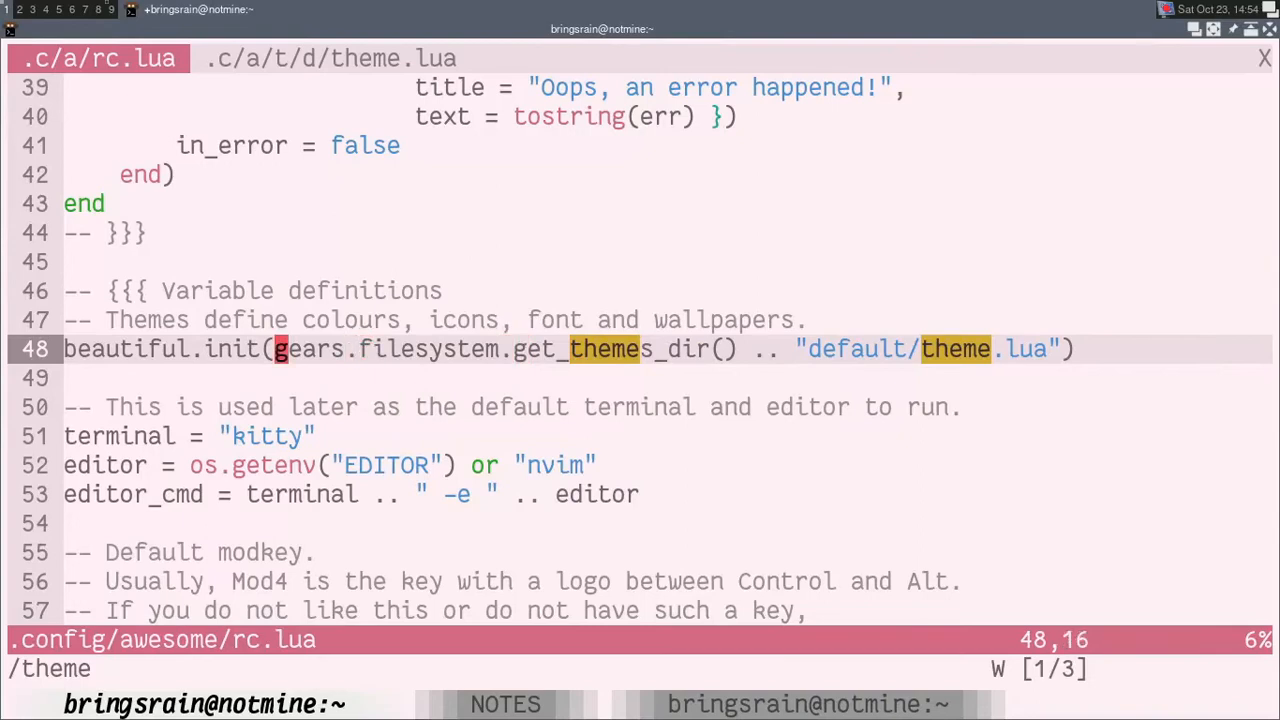
key(l)
key(h)
key(h)
key(l)
key(d)
key(t)
key(quotedbl)
text(l.init("/home/)
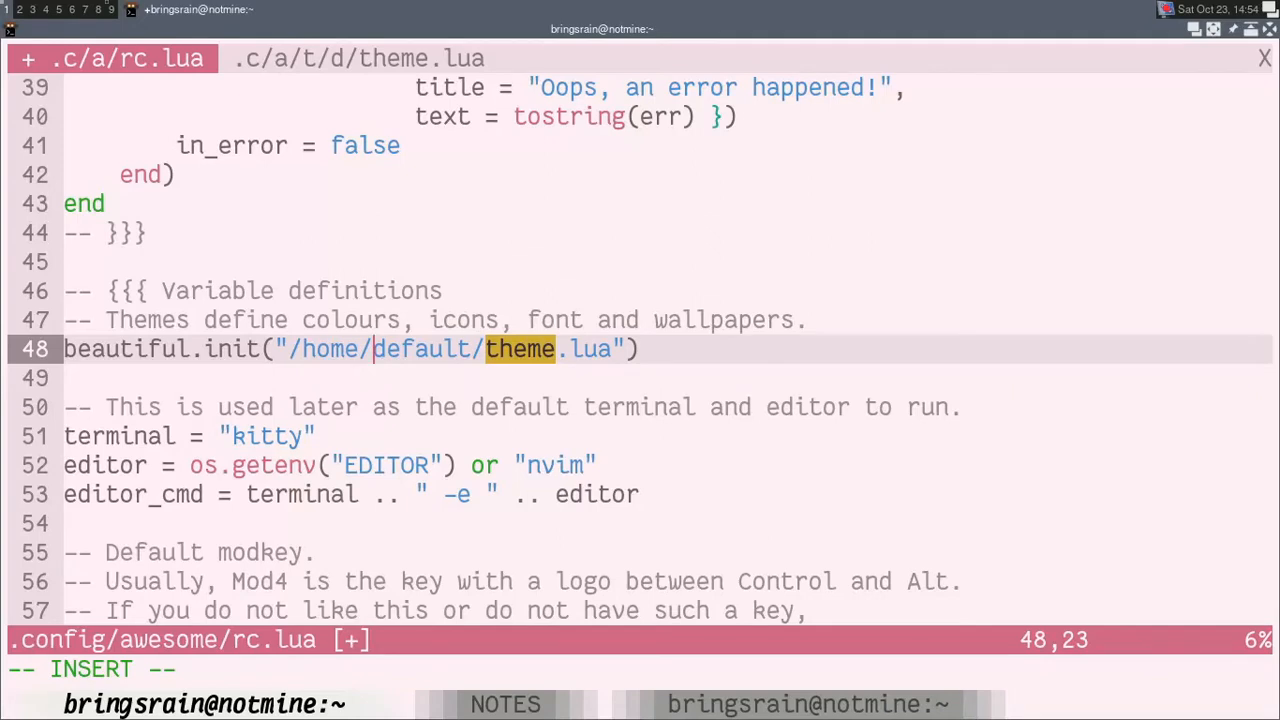
Step: Add the user's home folder name and a slash after /home/ in the beautiful.init path
text(bringsrasin)
key(BackSpace)
key(BackSpace)
key(BackSpace)
text(in/)
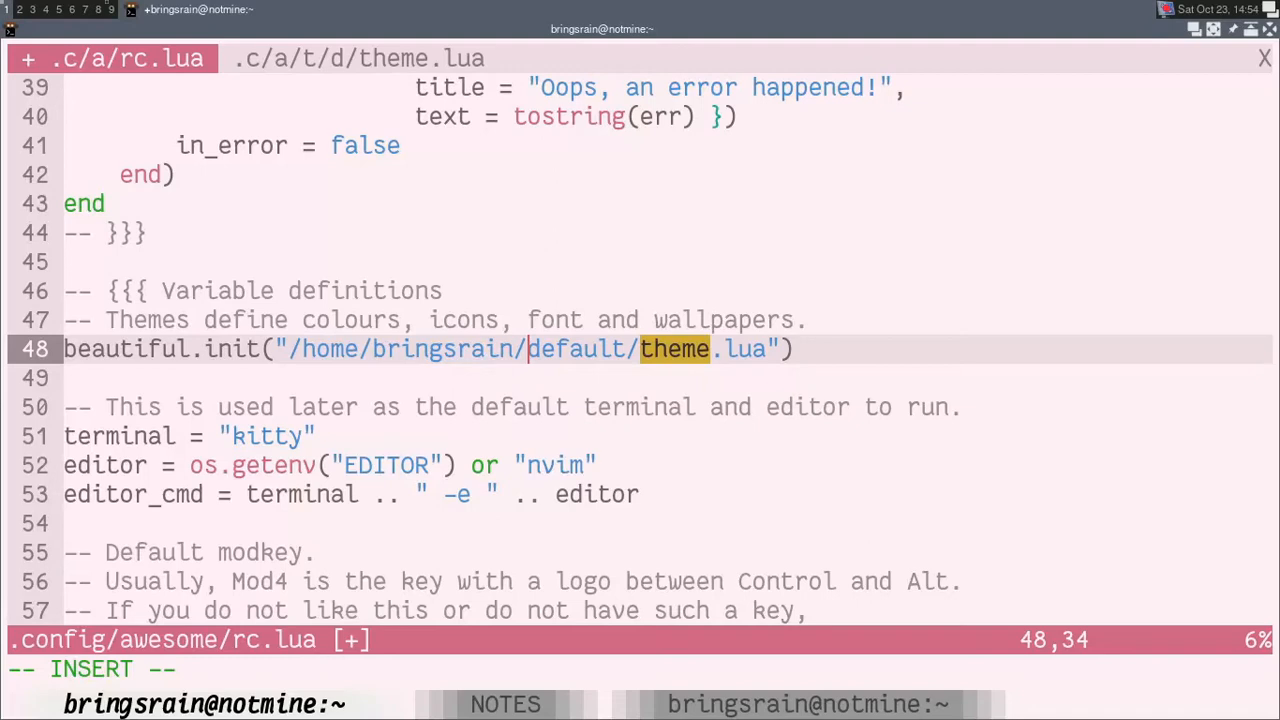
text(.config/awesome/themes)
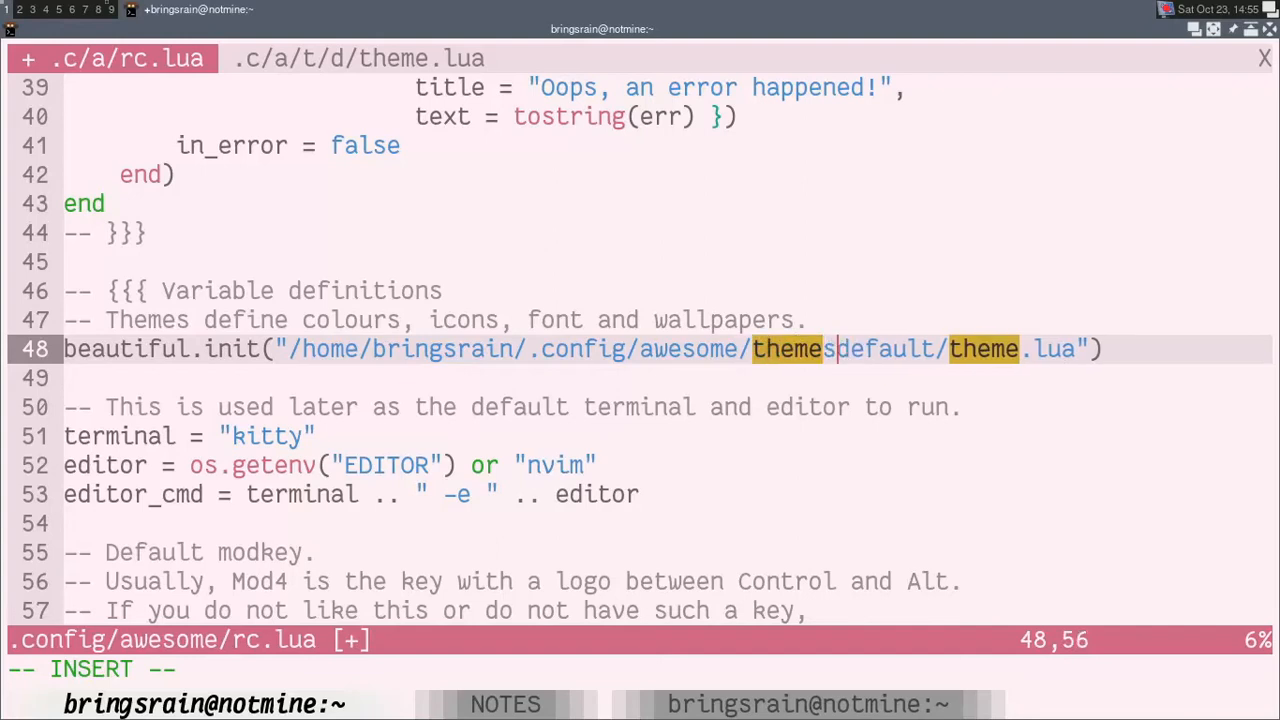
text(/)
Step: Insert .config/awesome/themes/ before default/theme.lua in the beautiful.init path and save rc.lua
key(Escape)
key(l)
key(l)
key(l)
key(l)
key(l)
key(l)
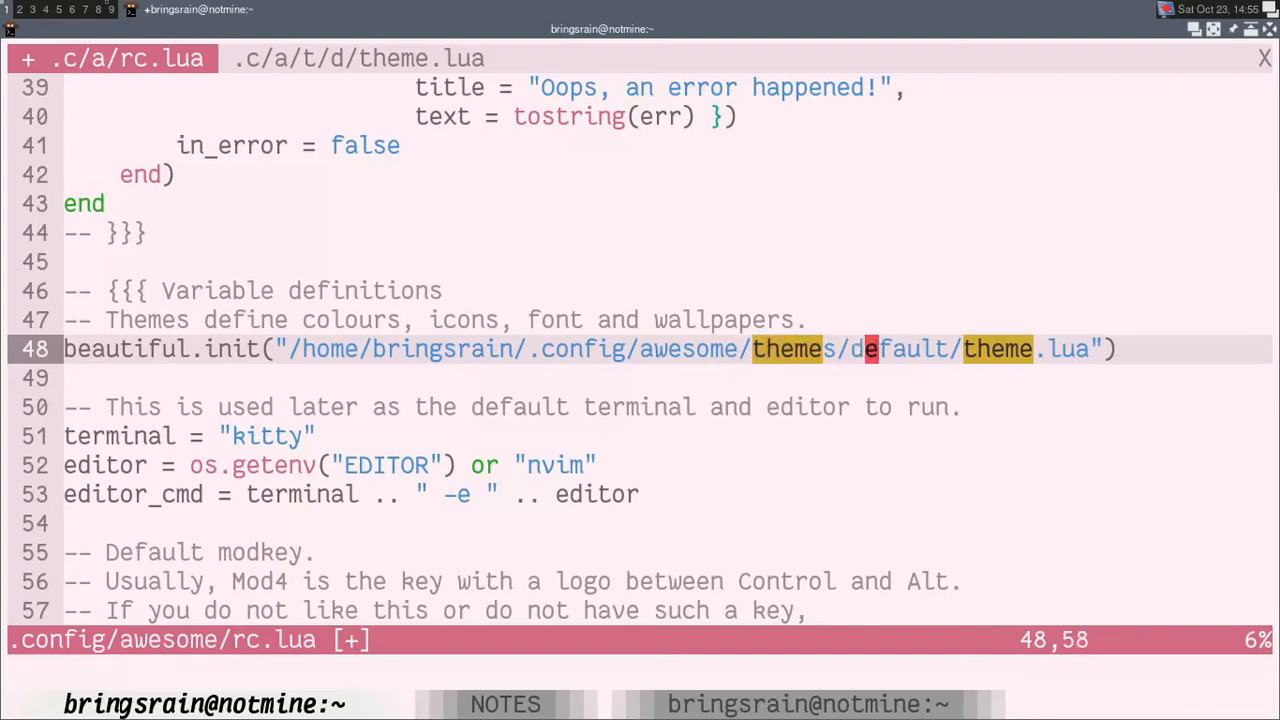
text(lh:w)
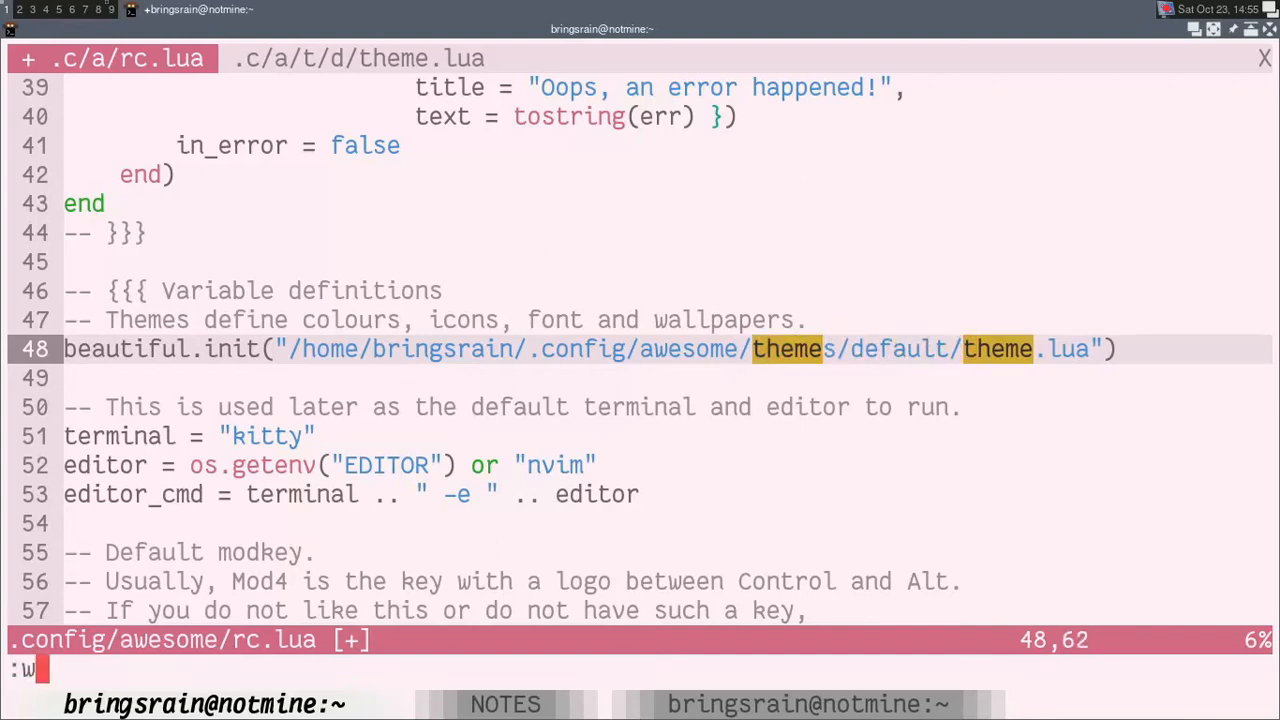
key(Return)
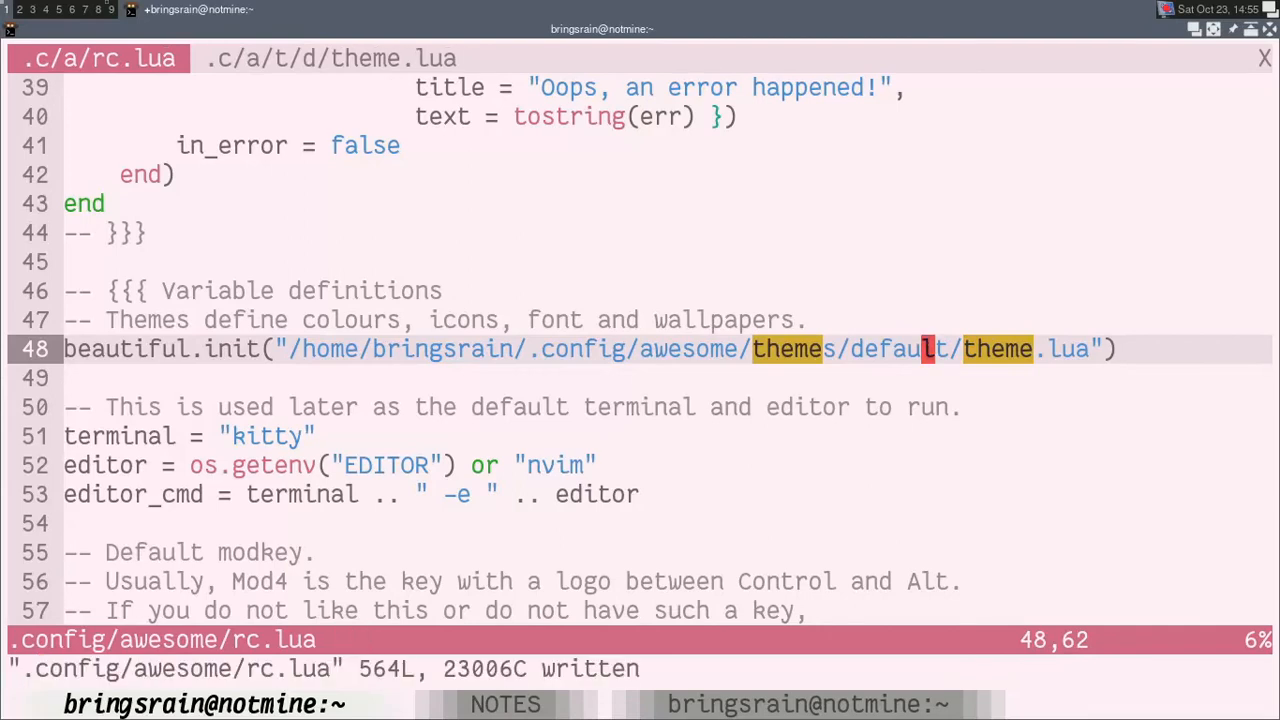
Step: Switch to theme.lua and place the cursor on the sans font name in theme.font
key(g)
key(t)
key(j)
key(j)
key(j)
key(j)
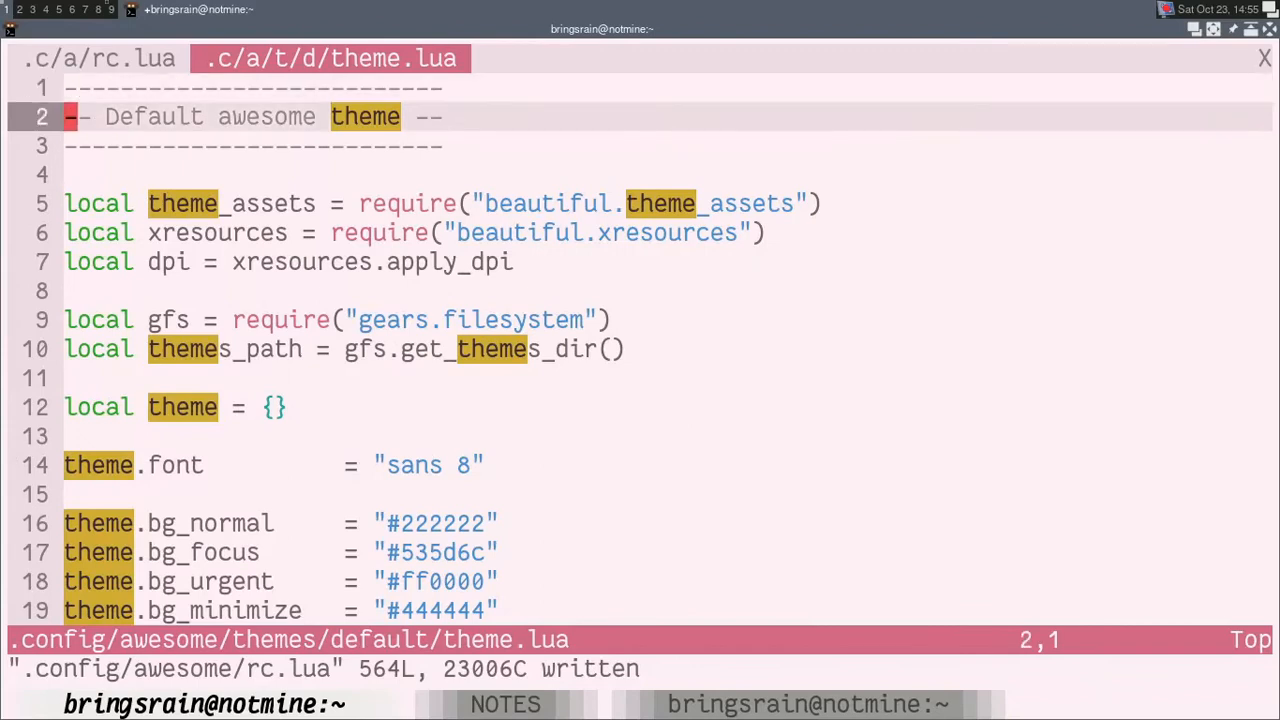
key(j)
key(j)
key(j)
key(j)
key(j)
key(j)
key(j)
key(j)
key(j)
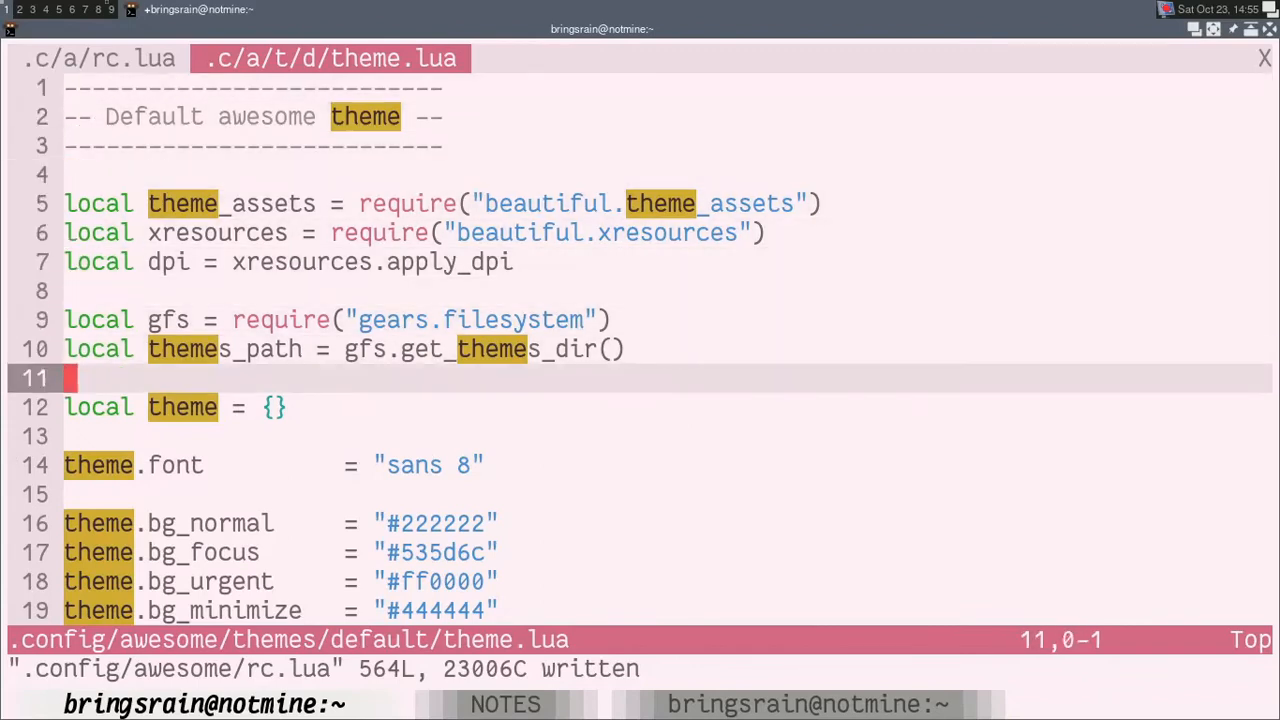
key(w)
key(w)
key(w)
key(w)
key(w)
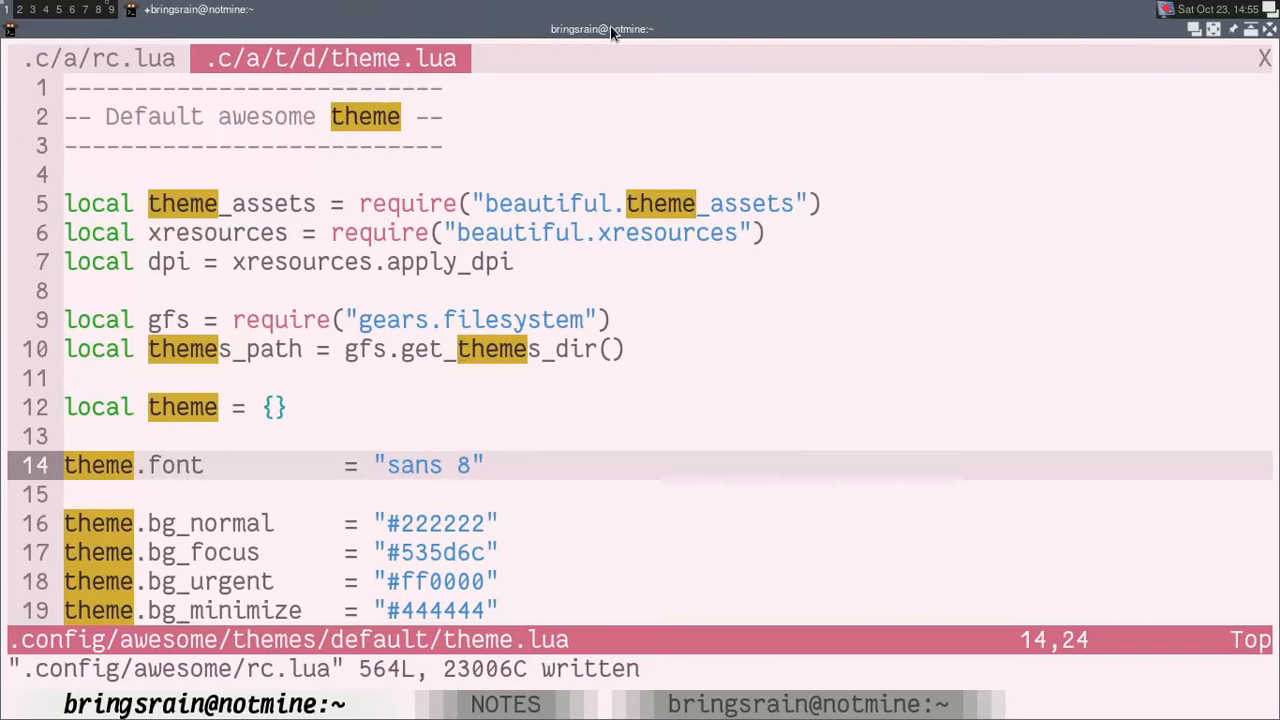
key(l)
key(h)
Step: In the other shell, clear the screen and list the installed Fantasque fonts with fc-list | grep -i fantasque
key(ctrl+shift+Left)
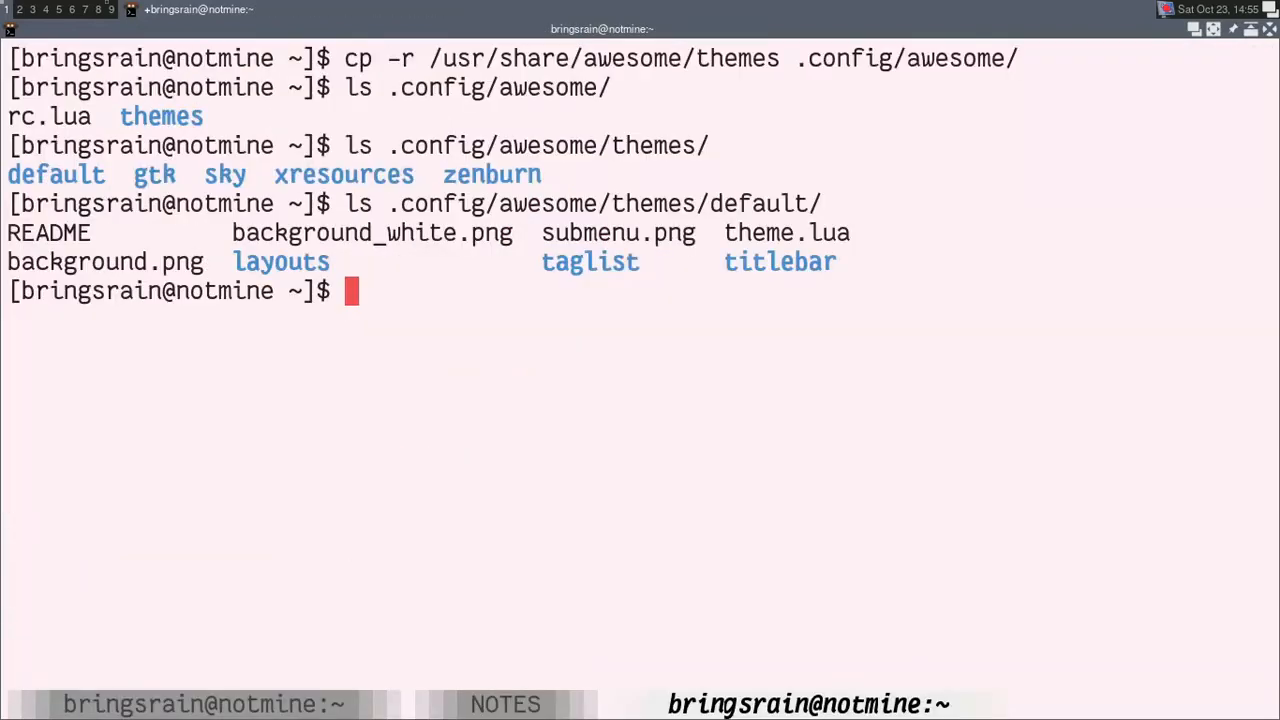
text(clear)
key(Return)
text(c)
text(c-)
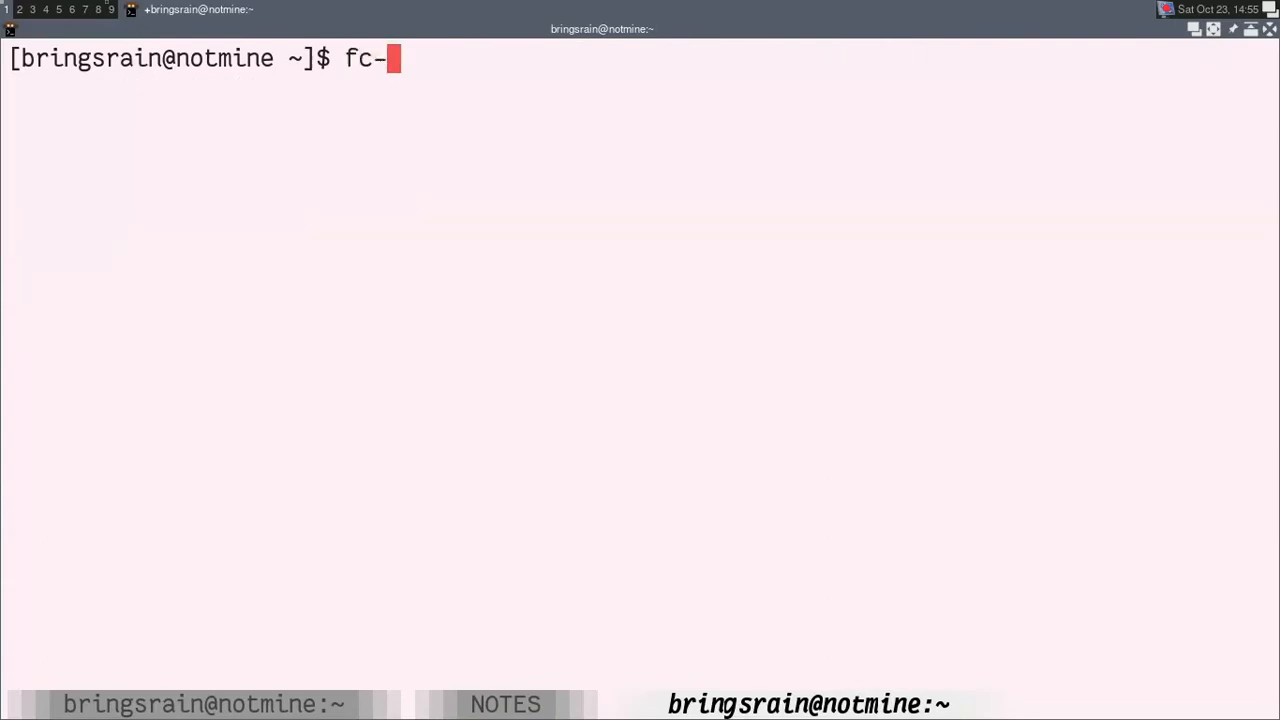
text(list | grep -i )
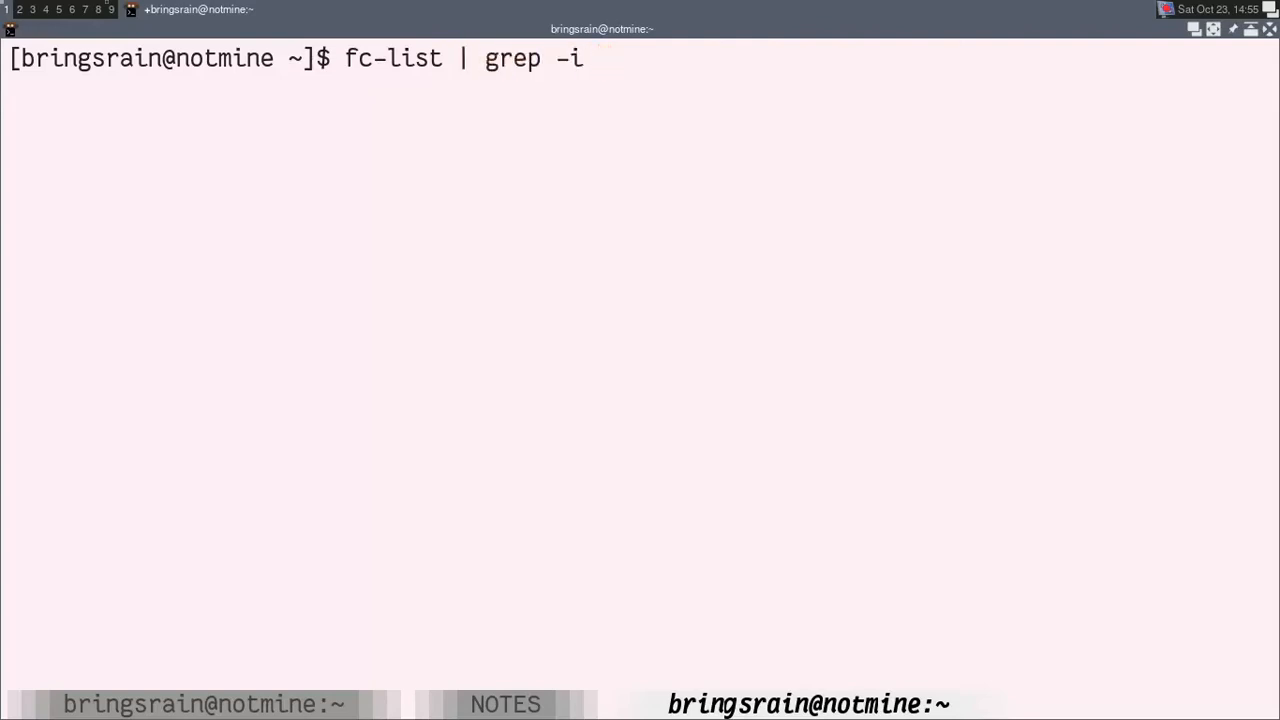
text(fantasque)
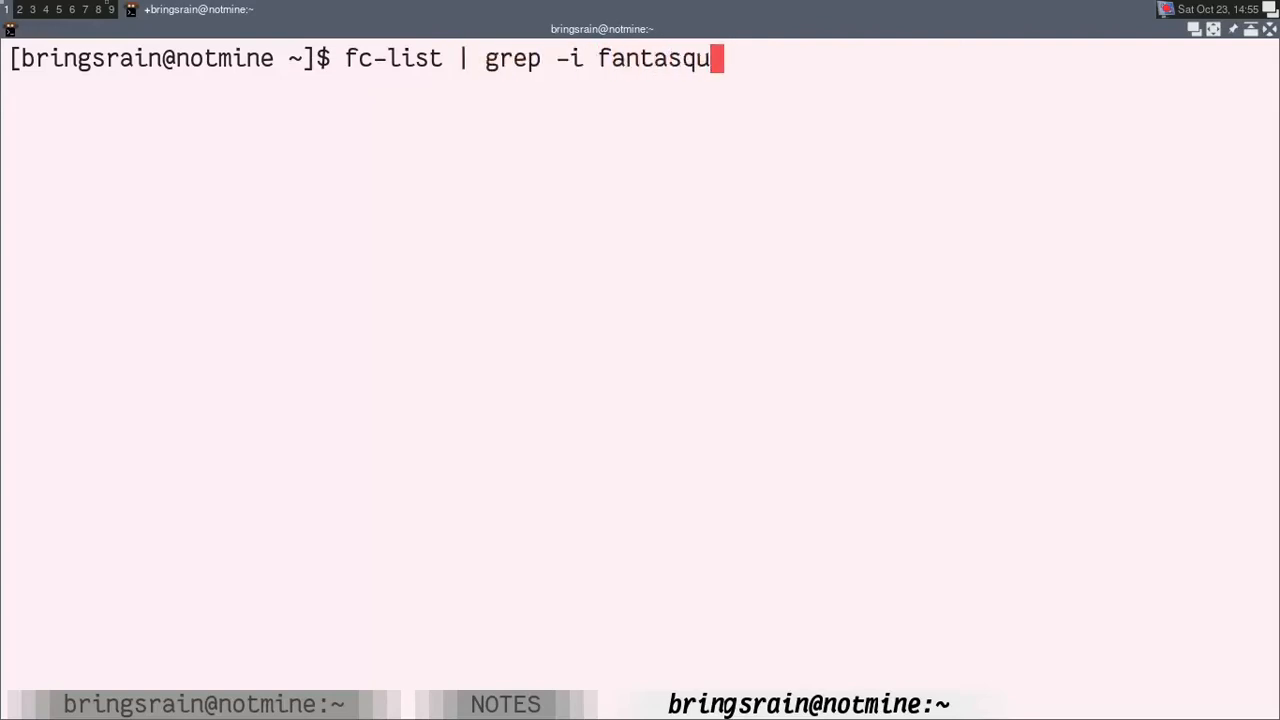
key(Return)
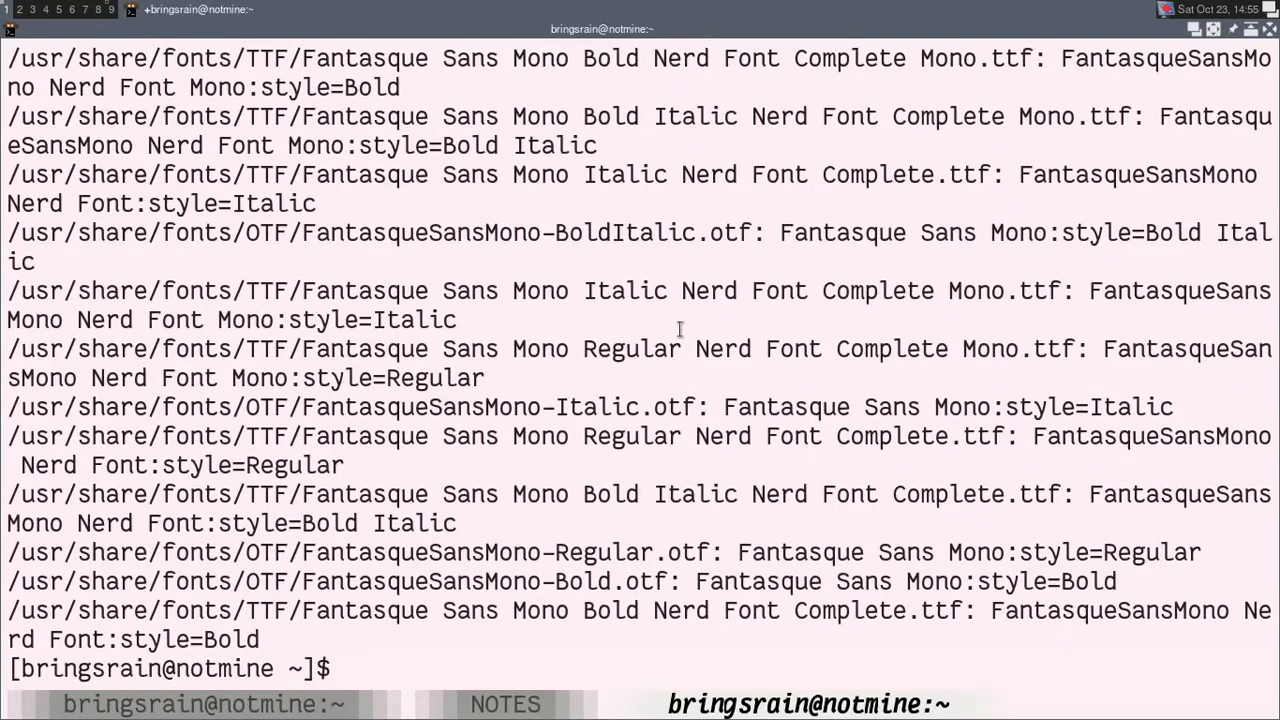
Step: Reduce the terminal text size and copy the font name FantasqueSansMono Nerd Font from the list
key(ctrl+minus)
key(ctrl+minus)
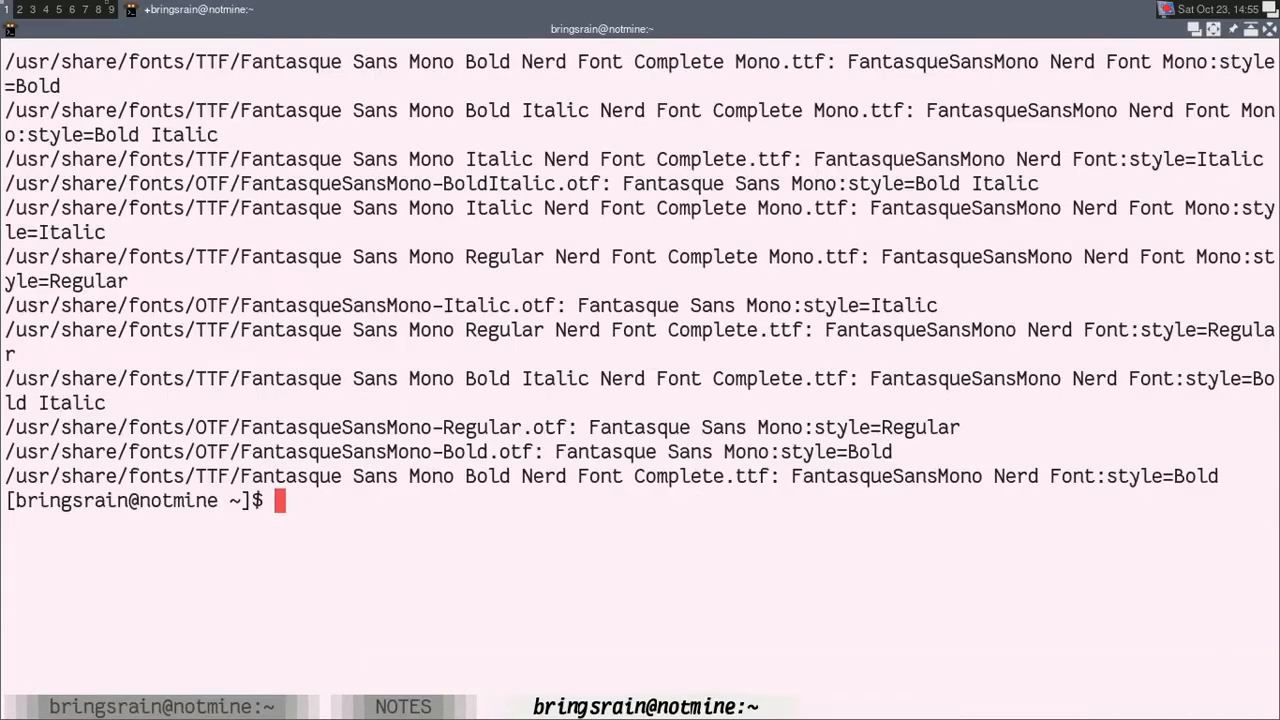
drag(818, 158, 1105, 158)
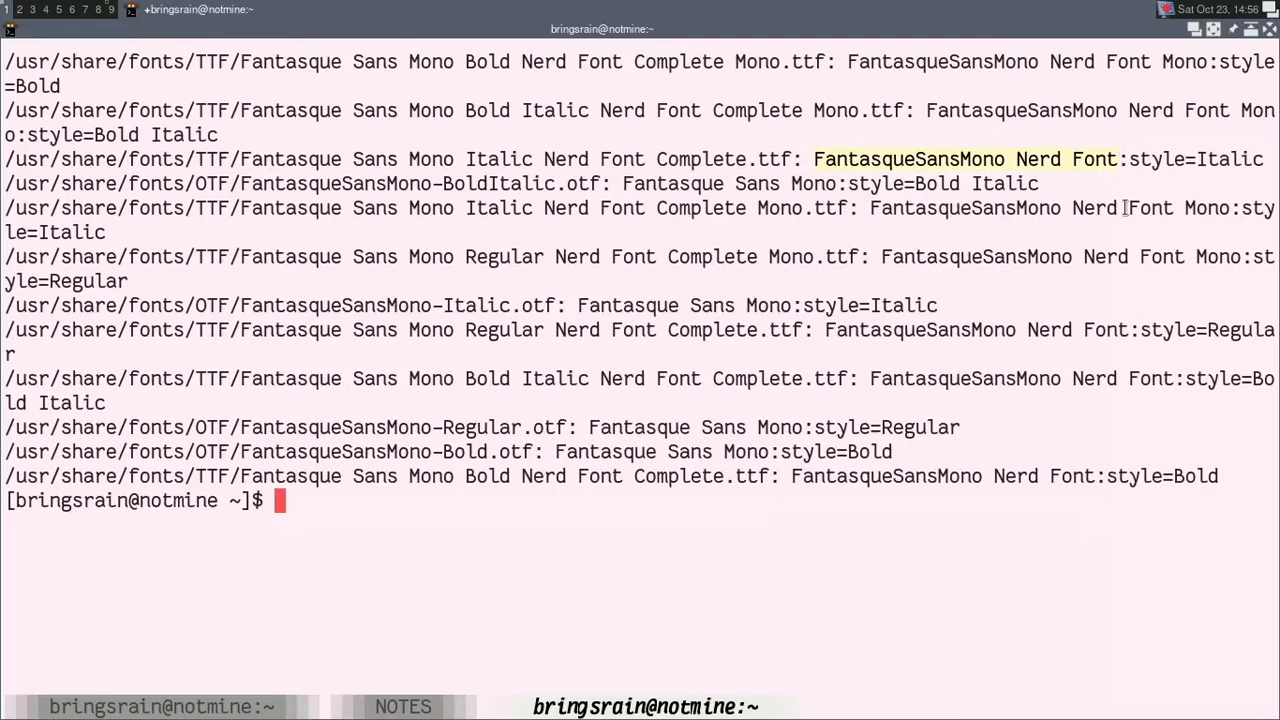
drag(814, 159, 1112, 160)
Step: Return to theme.lua and replace sans in theme.font with the copied FantasqueSansMono Nerd Font
key(ctrl+shift+Left)
key(ctrl+shift+Left)
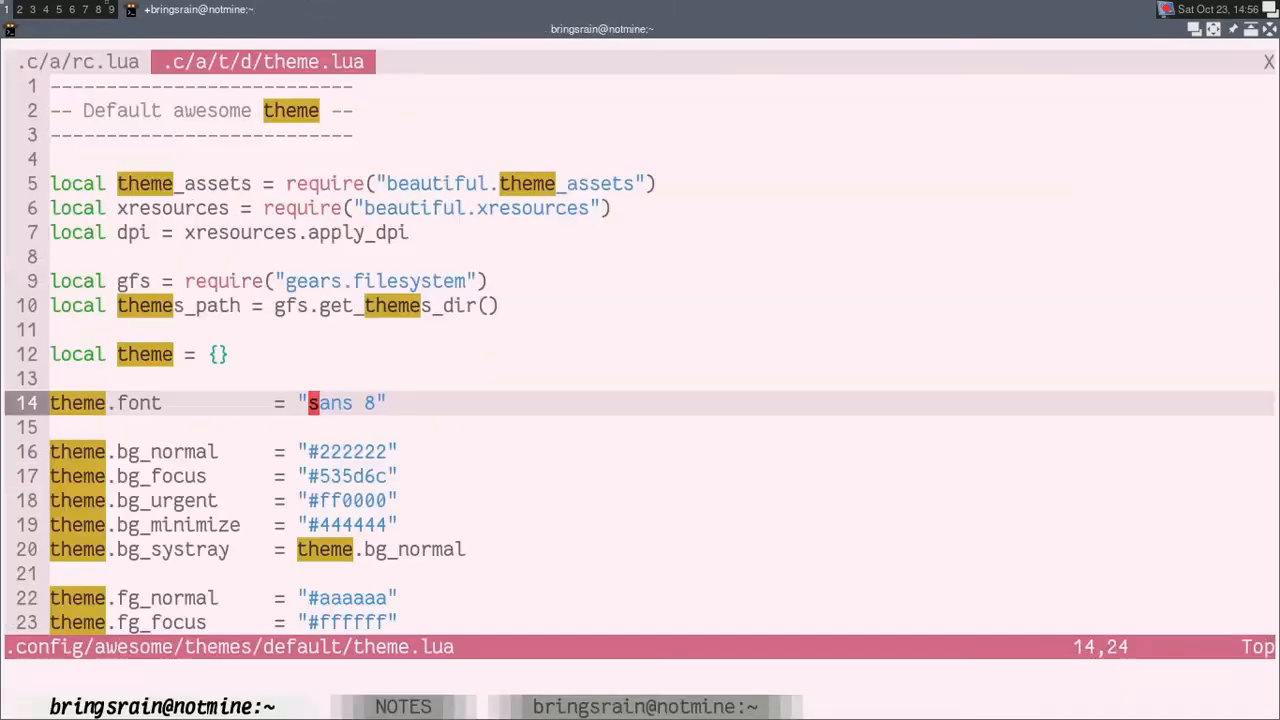
key(j)
key(j)
key(k)
key(k)
key(c)
key(w)
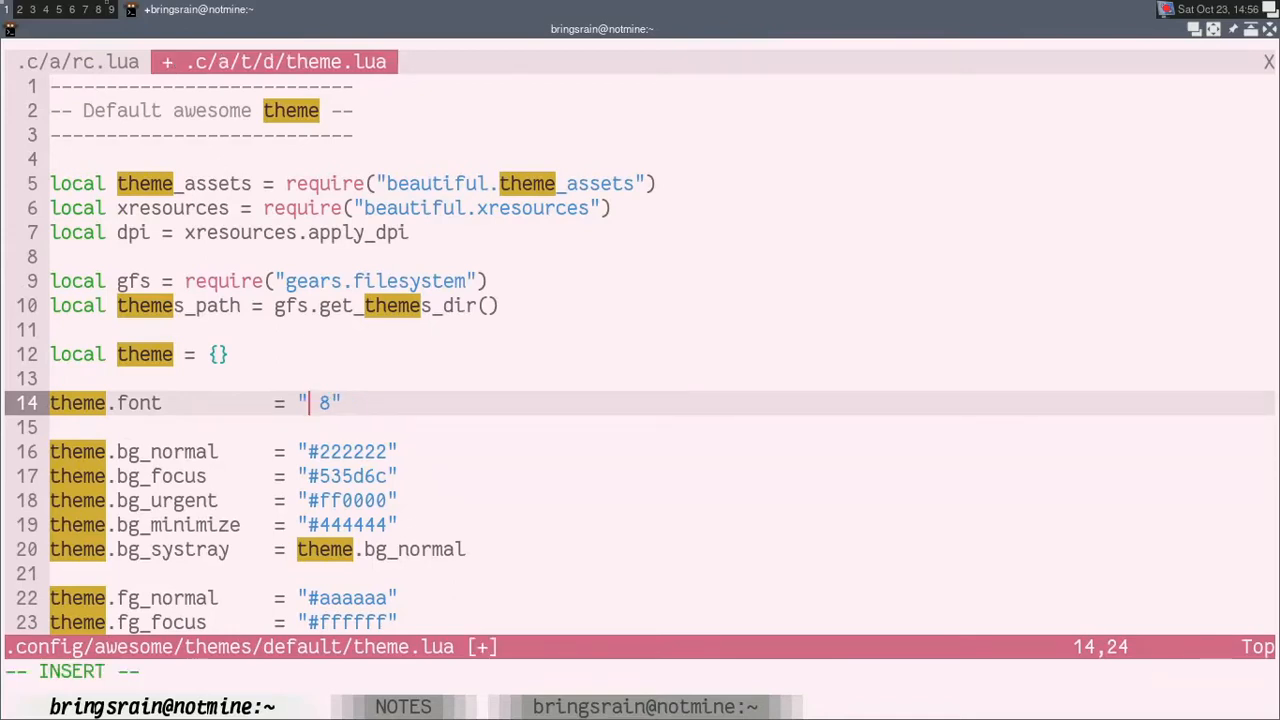
text(FantasqueSansMono Nerd Font)
key(Escape)
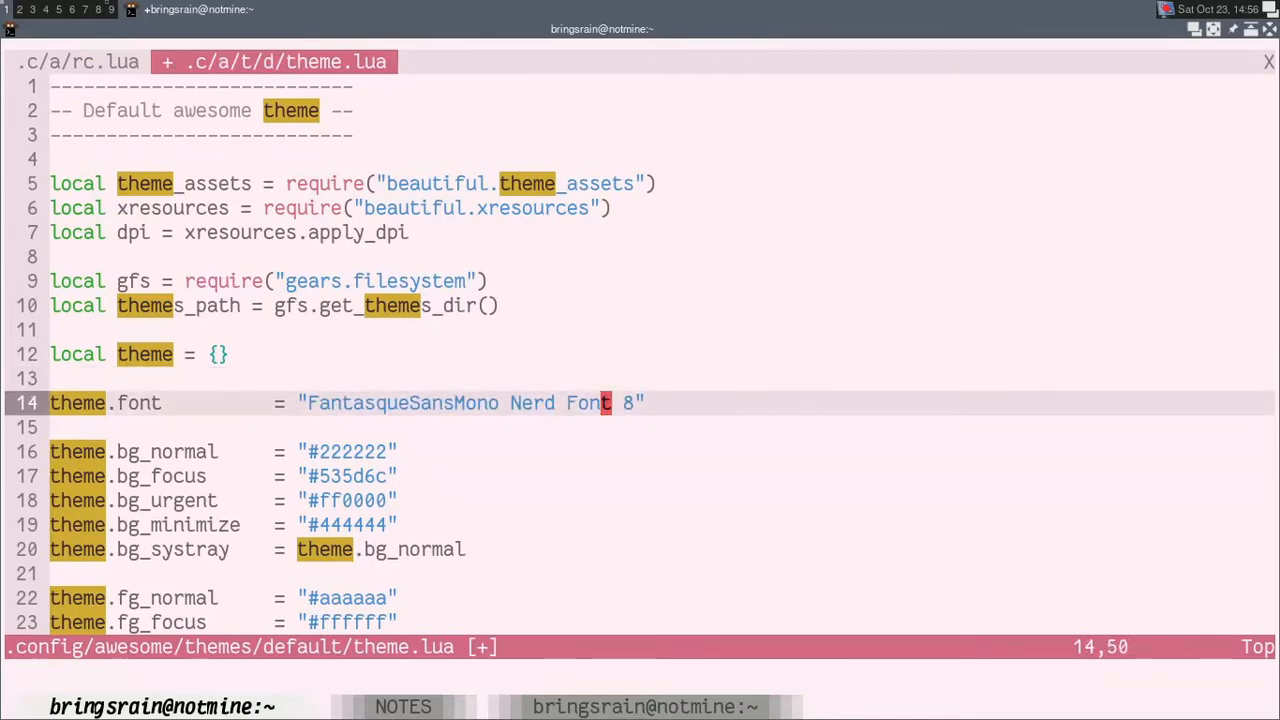
Step: Save theme.lua and restart AwesomeWM to apply the new font
text(:w)
key(Return)
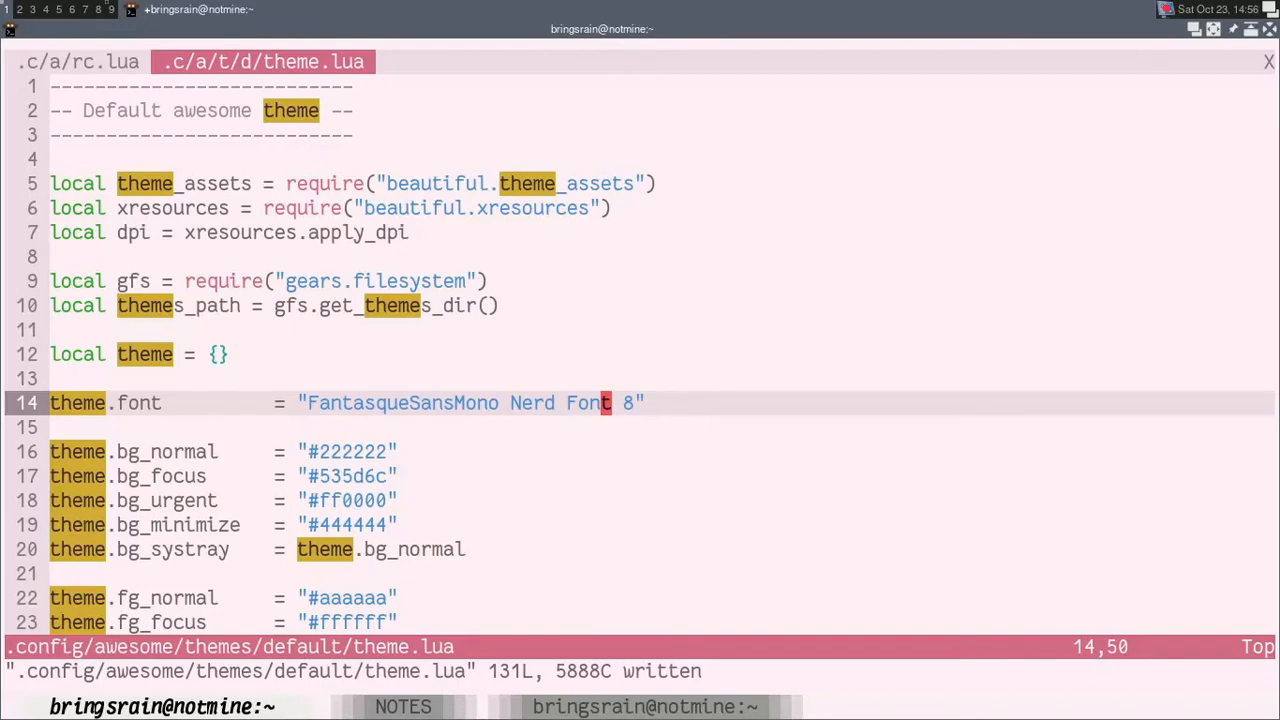
key(super+ctrl+r)
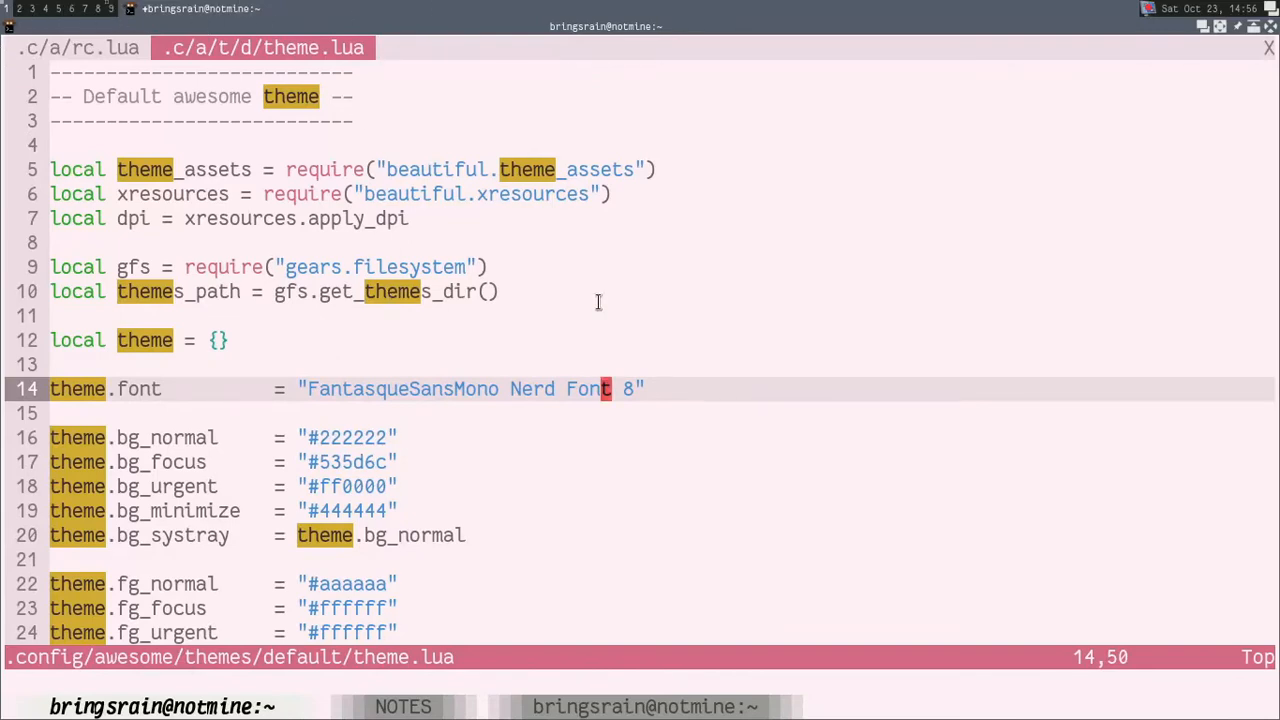
Step: Set the size in theme.font to 9 and save theme.lua
key(l)
key(l)
key(ctrl+a)
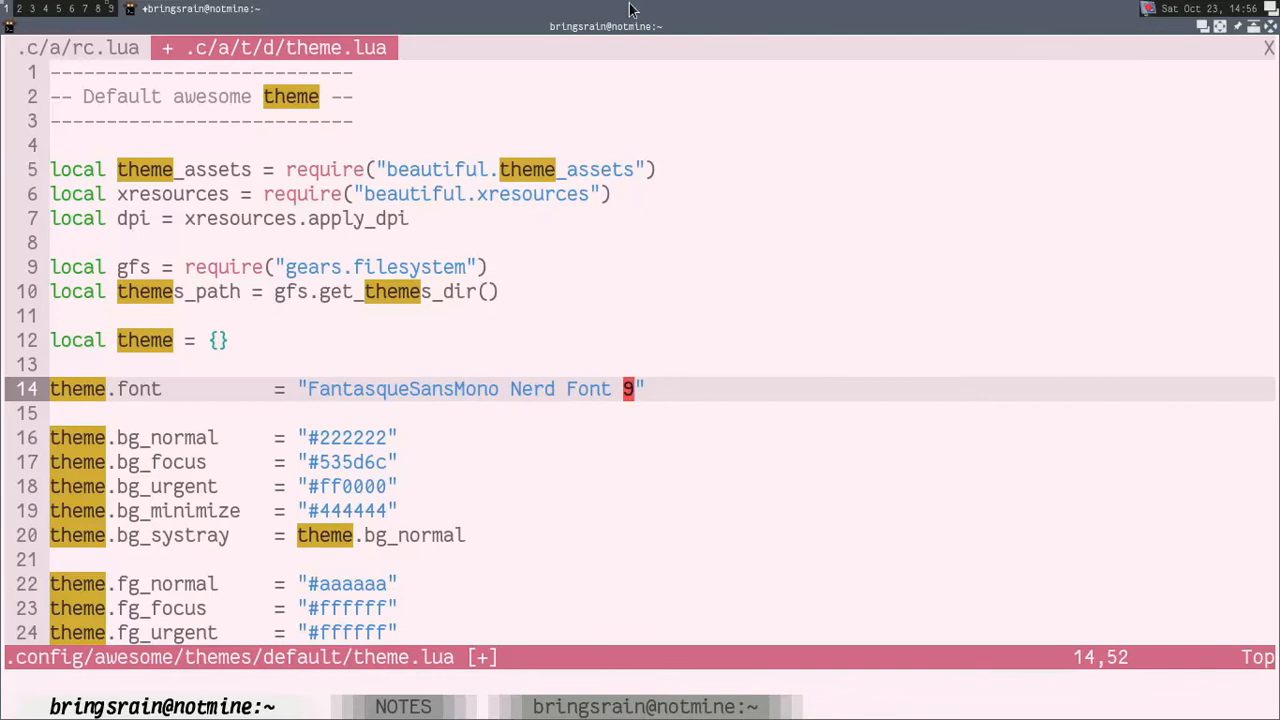
text(:w)
key(Return)
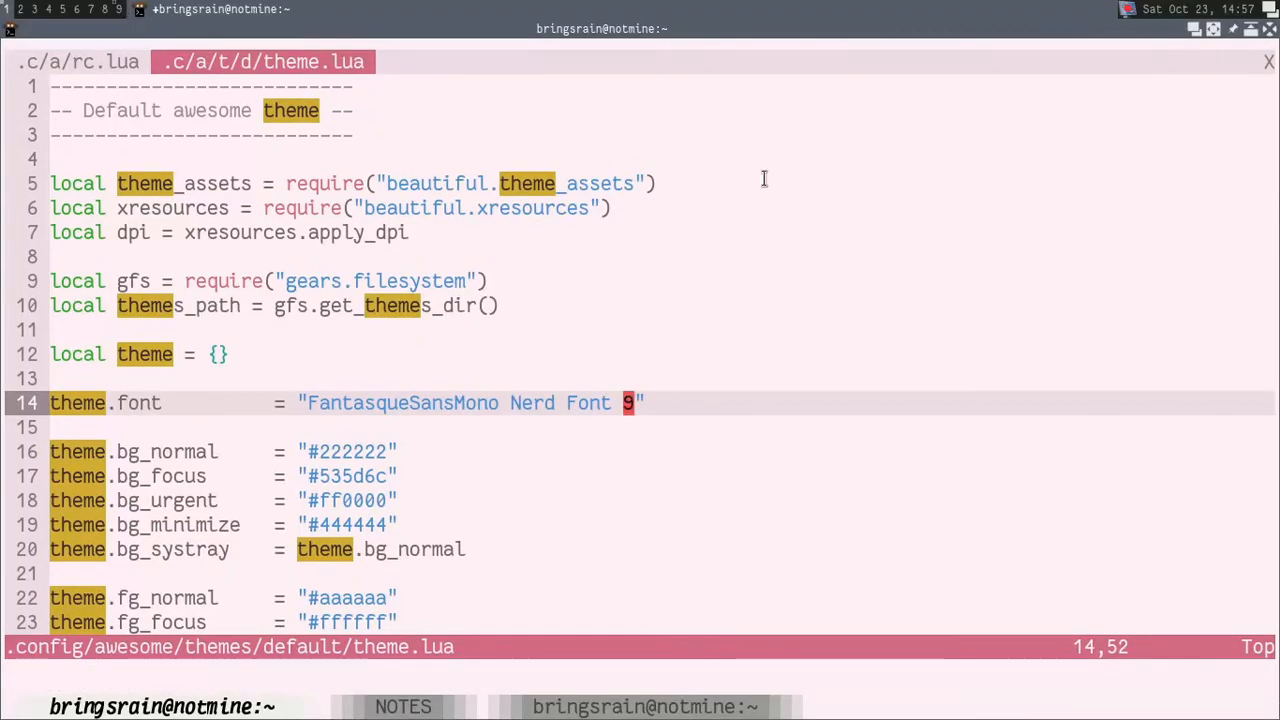
Step: Look over the bg and fg colour settings in theme.lua, ending on the bg_normal value
key(j)
key(j)
key(j)
key(k)
key(j)
key(j)
key(j)
key(j)
key(j)
key(j)
key(j)
key(j)
key(j)
key(j)
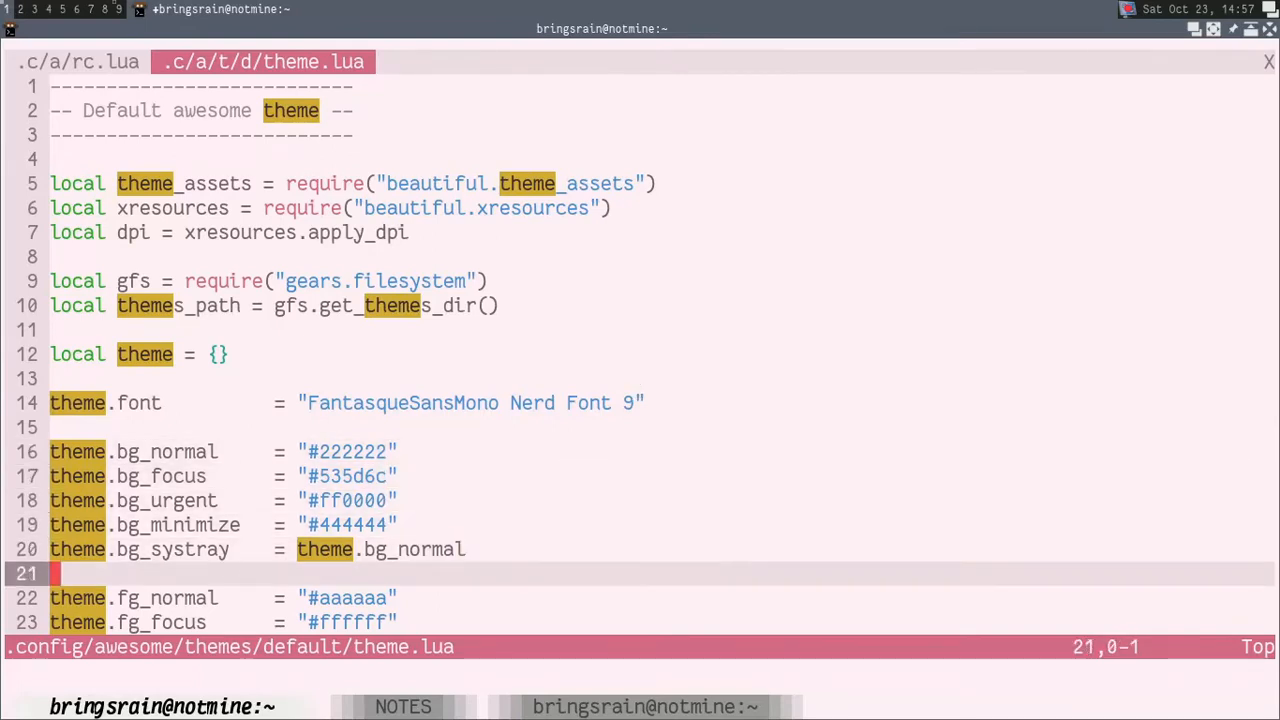
key(k)
key(k)
key(k)
key(k)
key(k)
key(k)
key(k)
key(k)
key(k)
key(k)
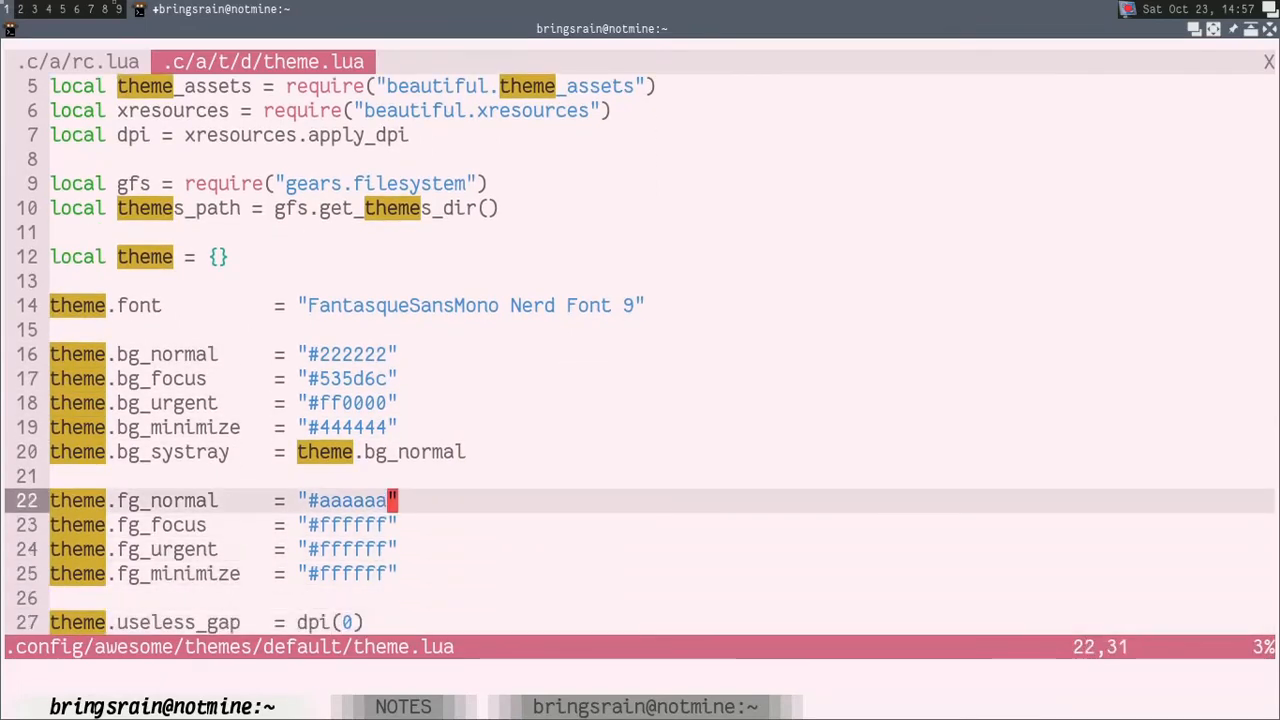
key(h)
key(h)
key(h)
key(h)
key(h)
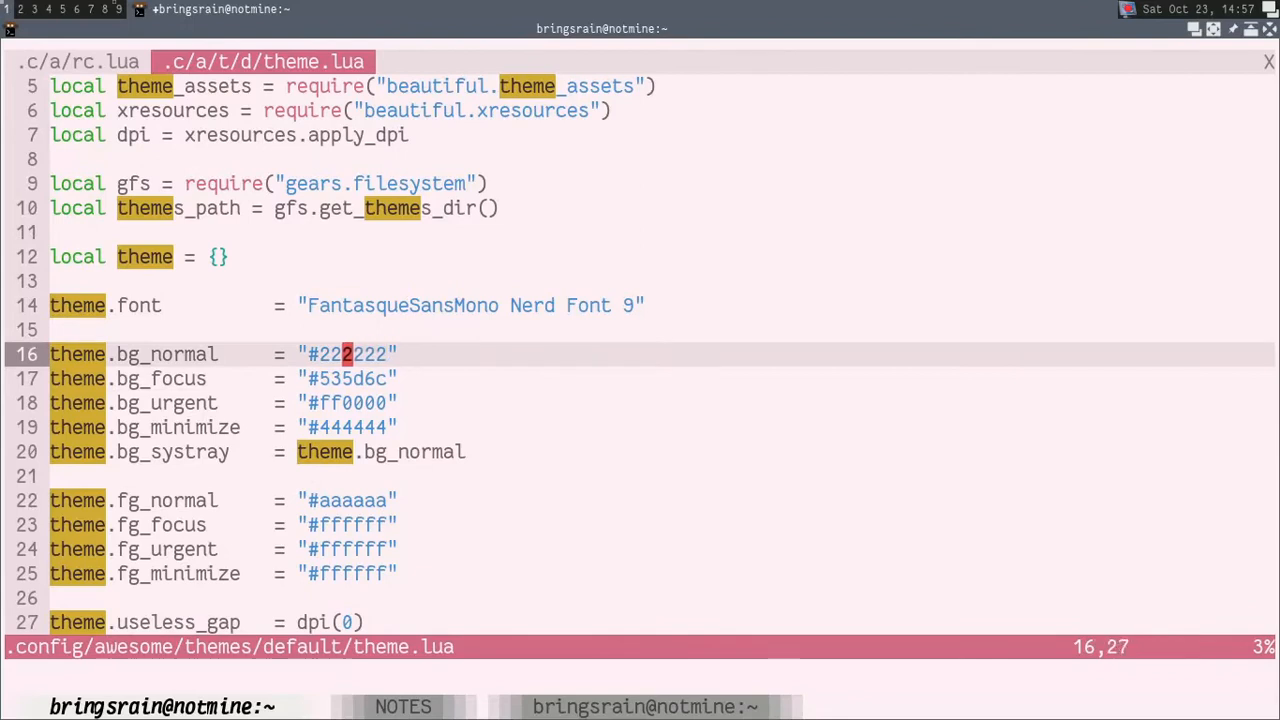
Step: Launch qutebrowser from the AwesomeWM run prompt
key(super+r)
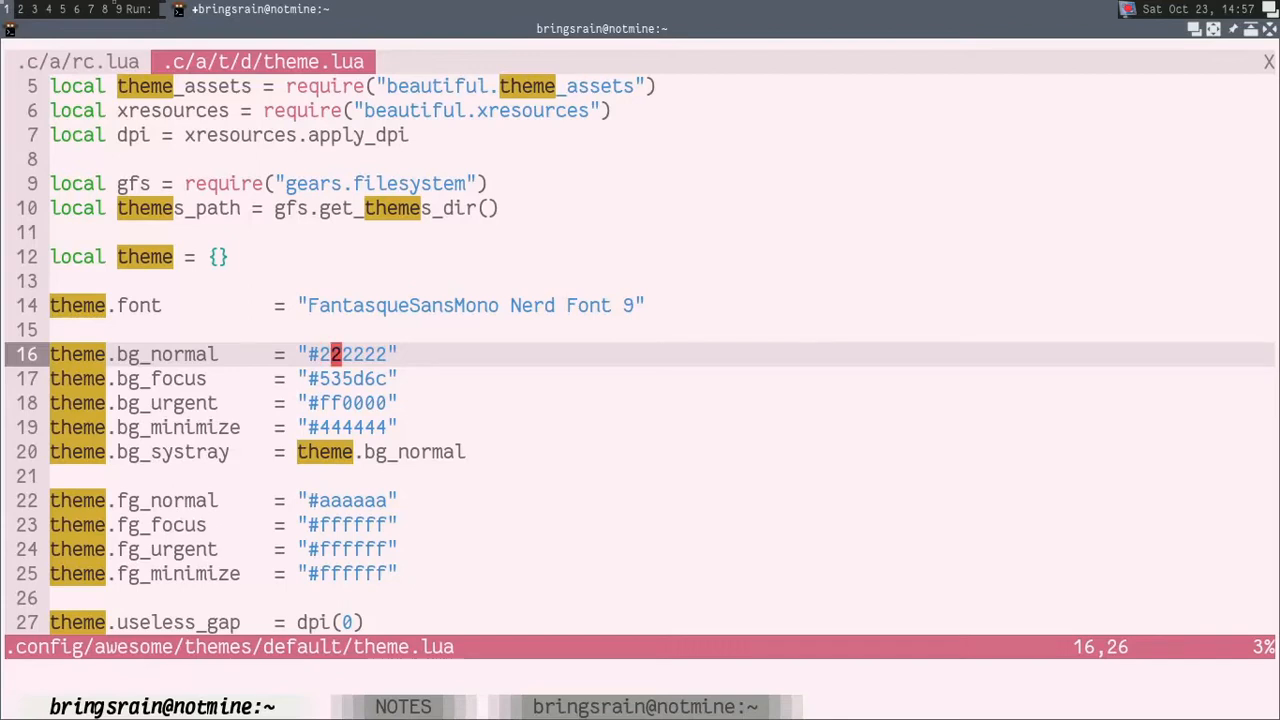
text(qutebrowser)
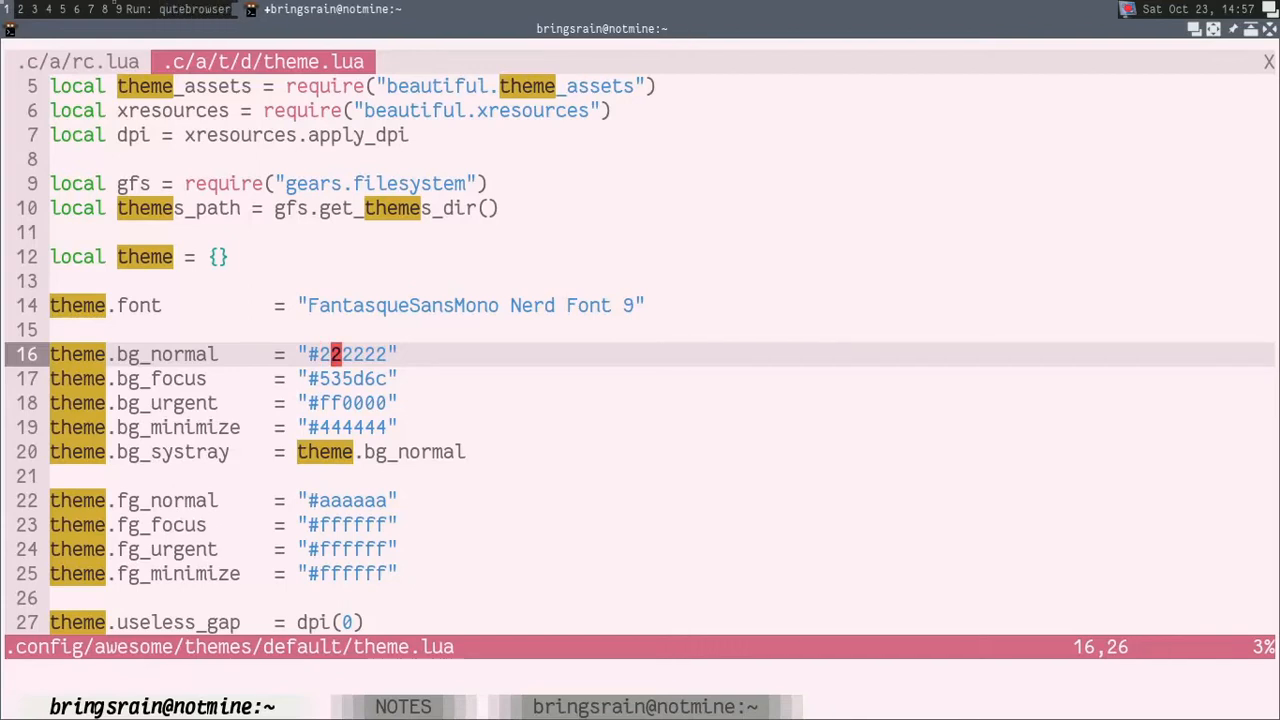
key(Return)
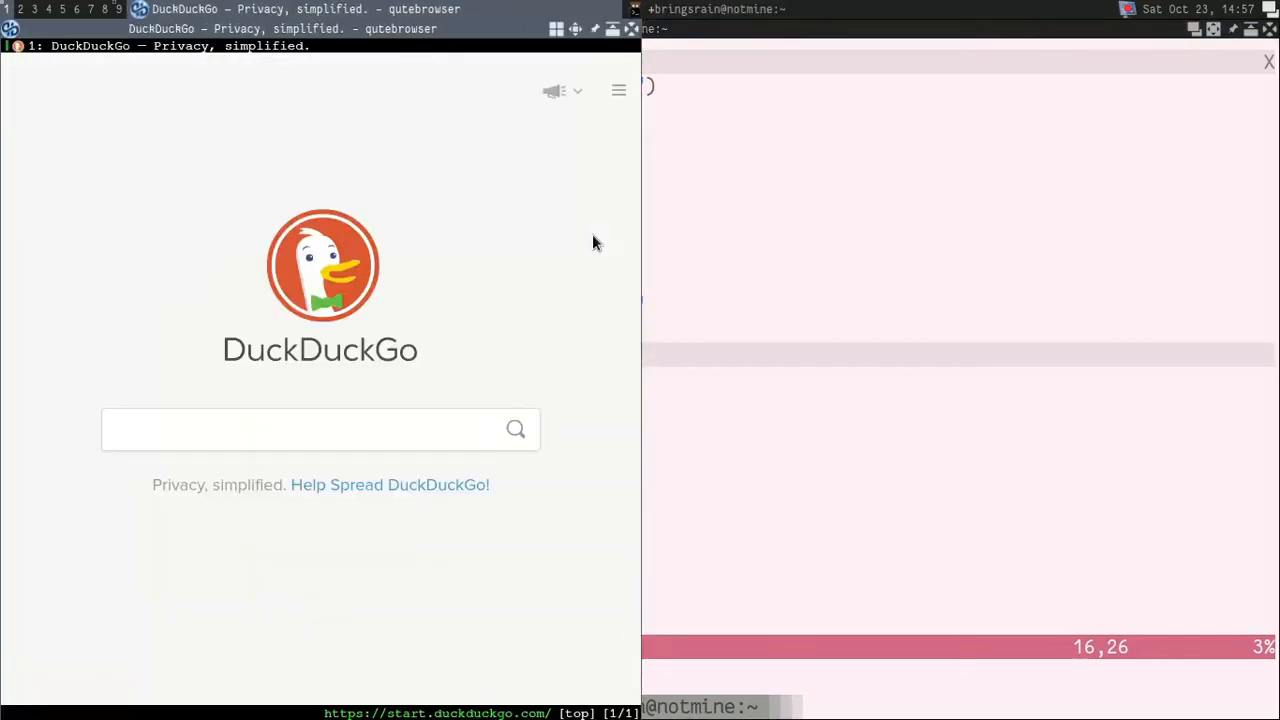
Step: Open the GitHub page of the strawberry pink vim theme fork from the browser history
text(:)
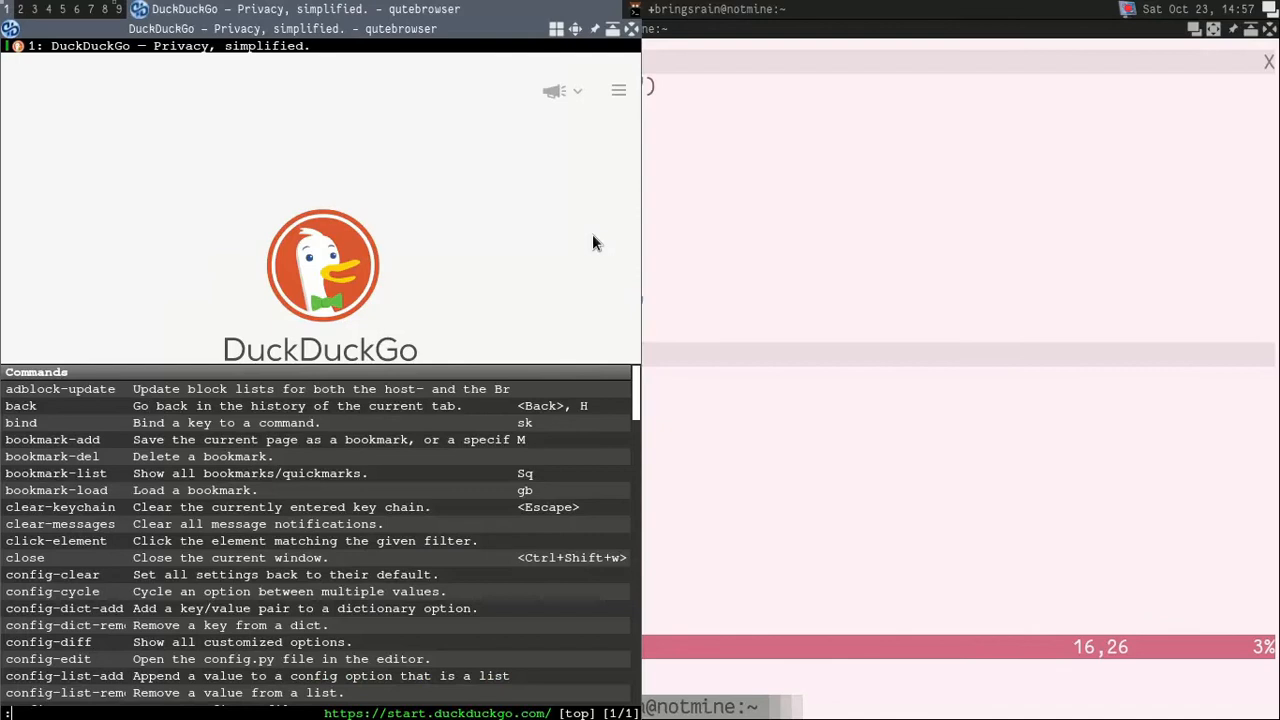
key(Escape)
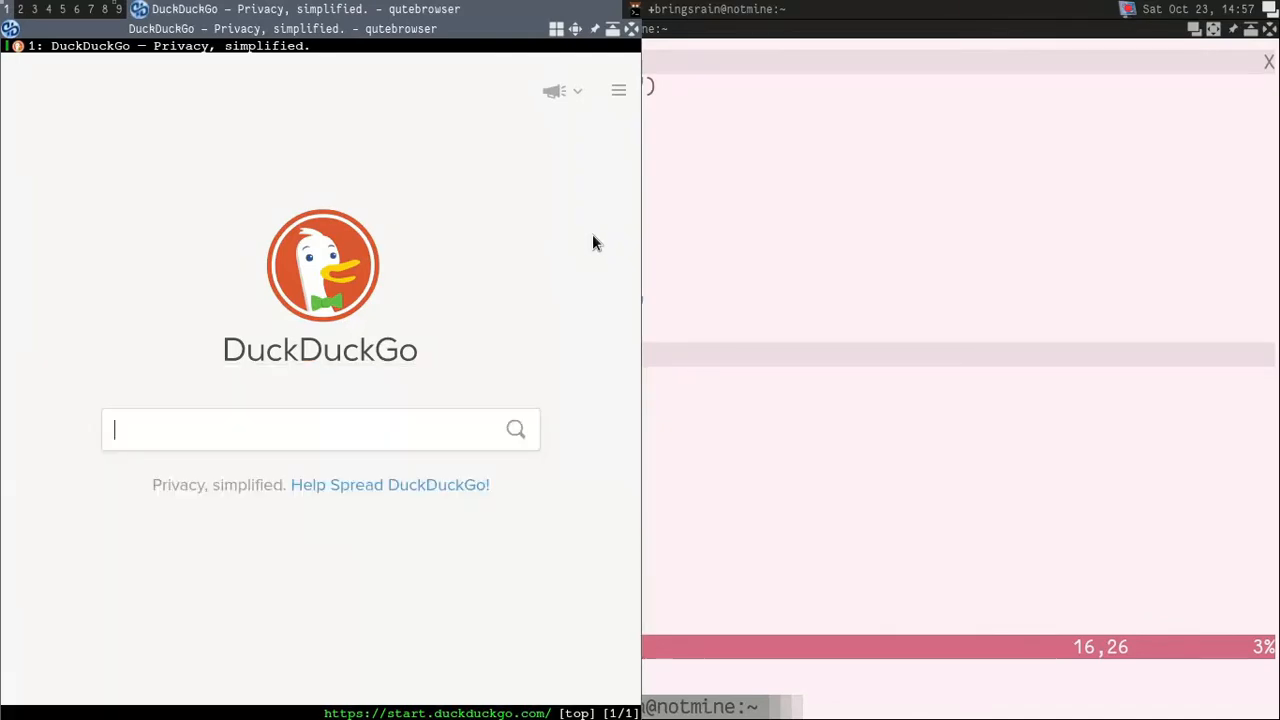
text(om/bringsrai)
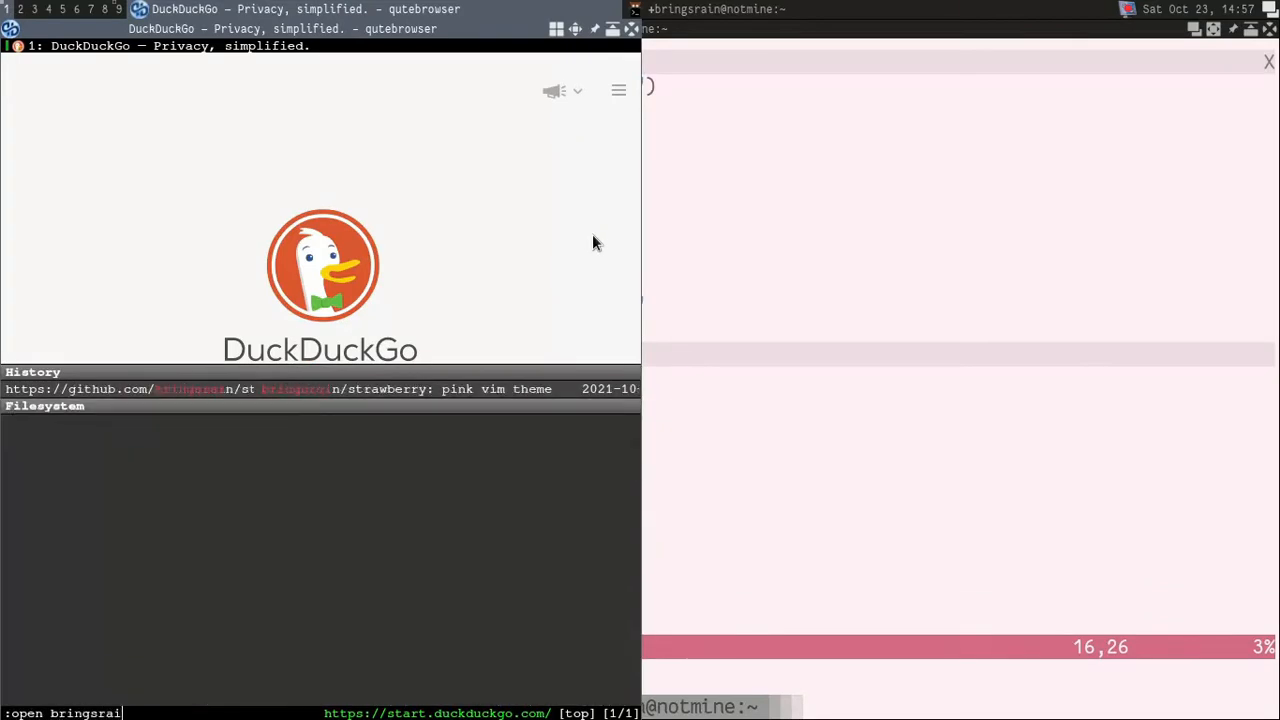
text(n)
key(Tab)
key(Return)
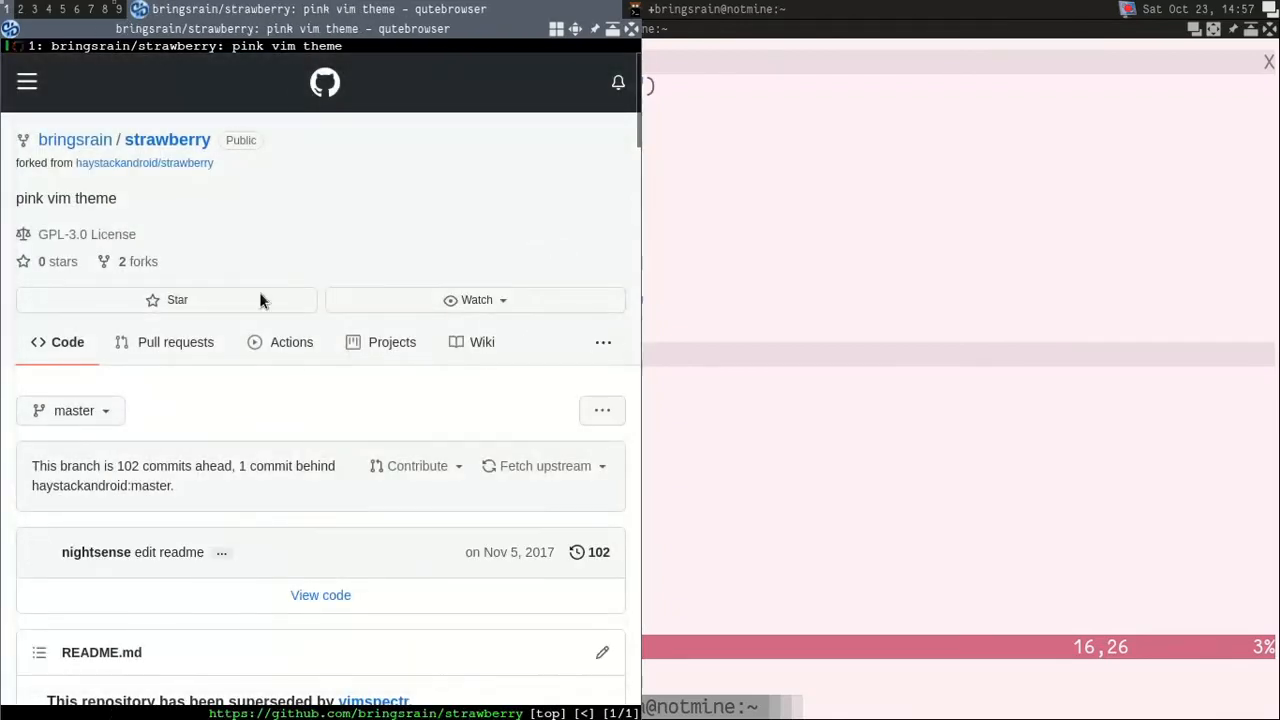
Step: Look through the strawberry README for the palette table with its base, light accent and dark accent colours
scroll(171, 179, down, 1)
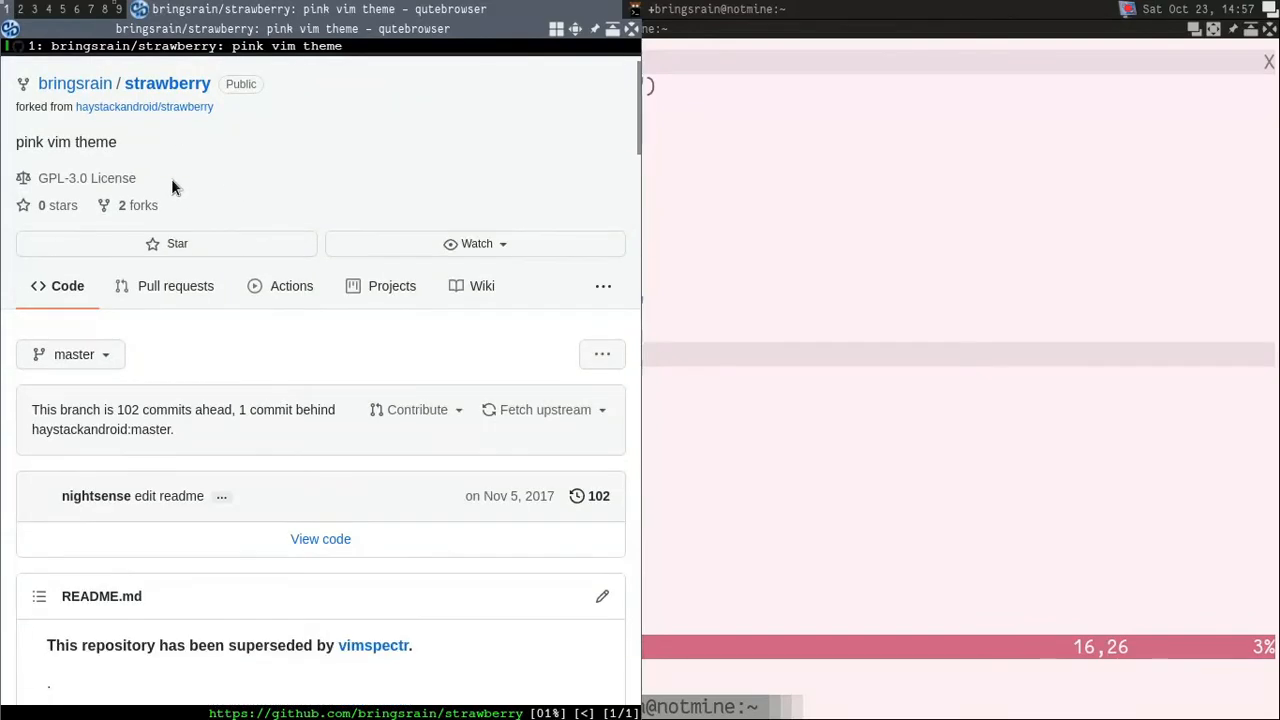
scroll(171, 178, up, 1)
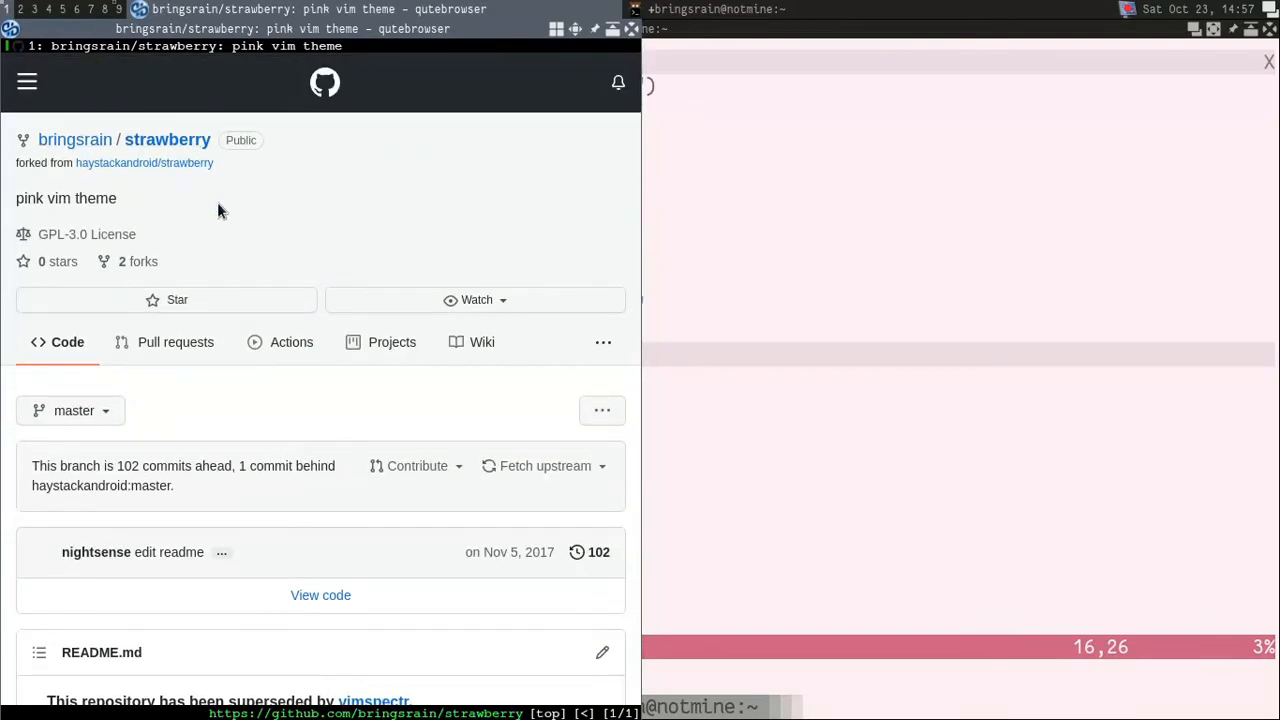
scroll(222, 214, down, 10)
scroll(280, 248, down, 6)
scroll(313, 240, up, 4)
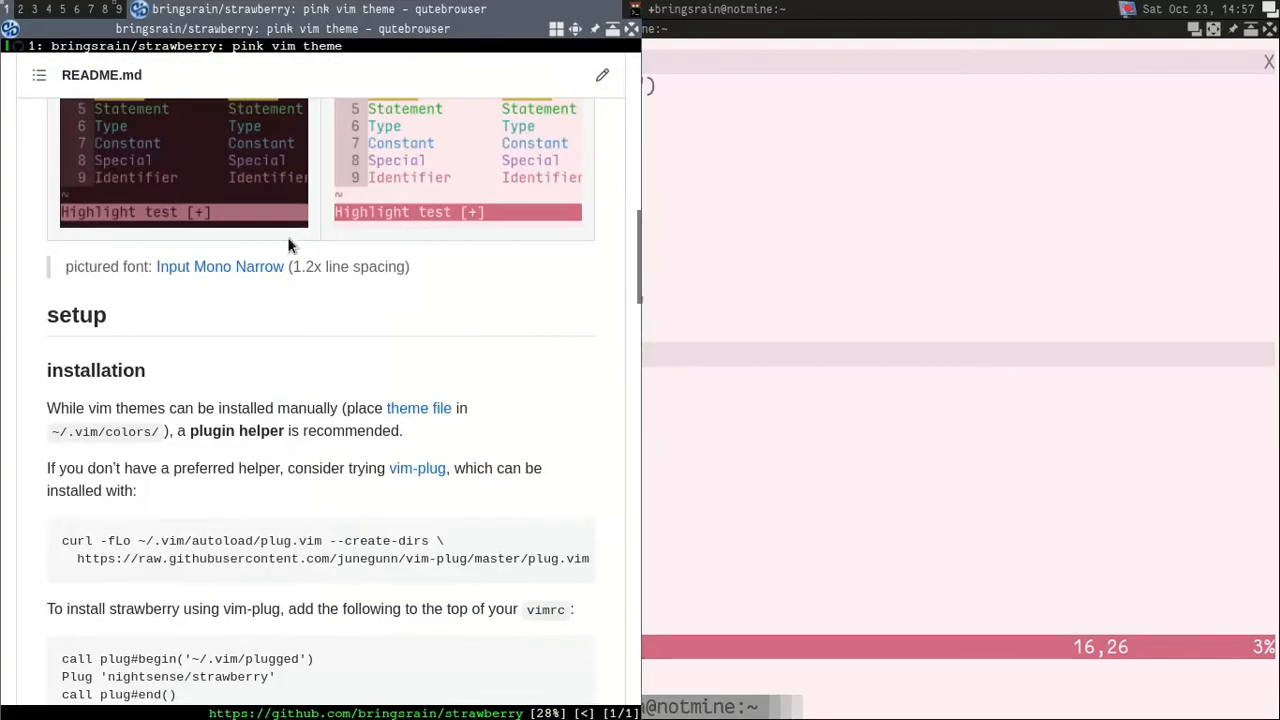
scroll(412, 300, down, 3)
scroll(401, 301, down, 15)
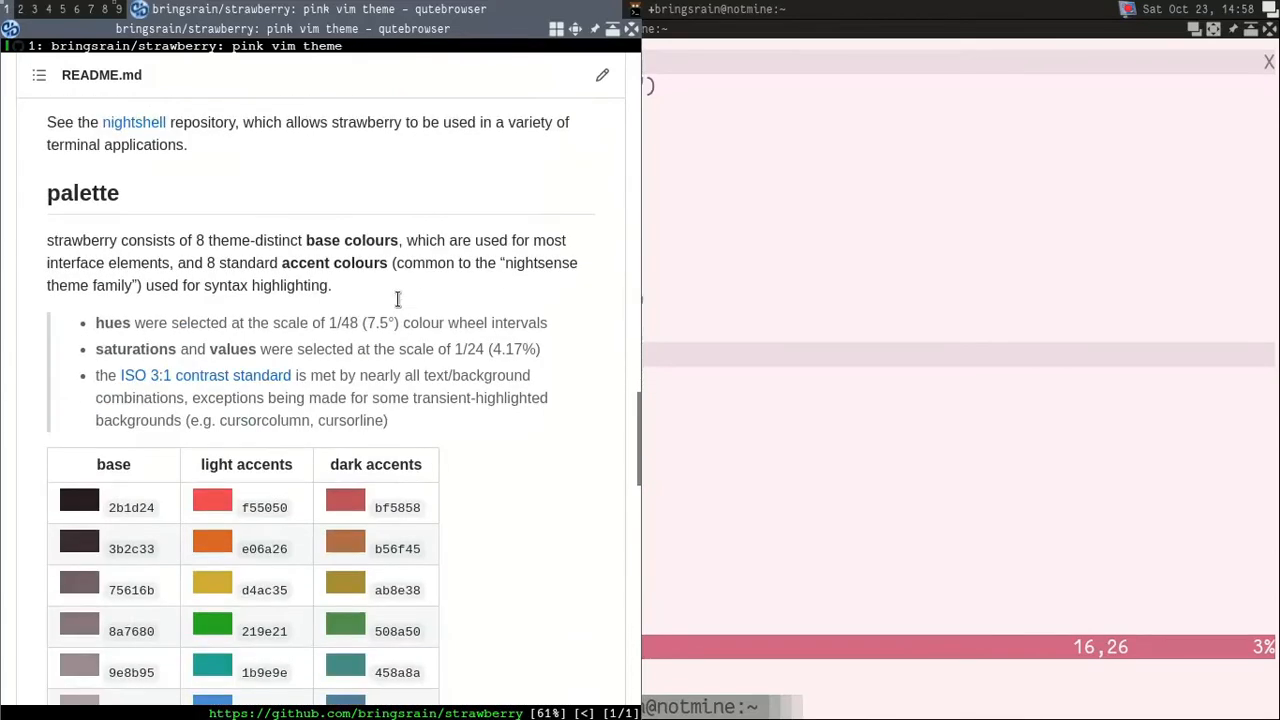
scroll(398, 300, down, 3)
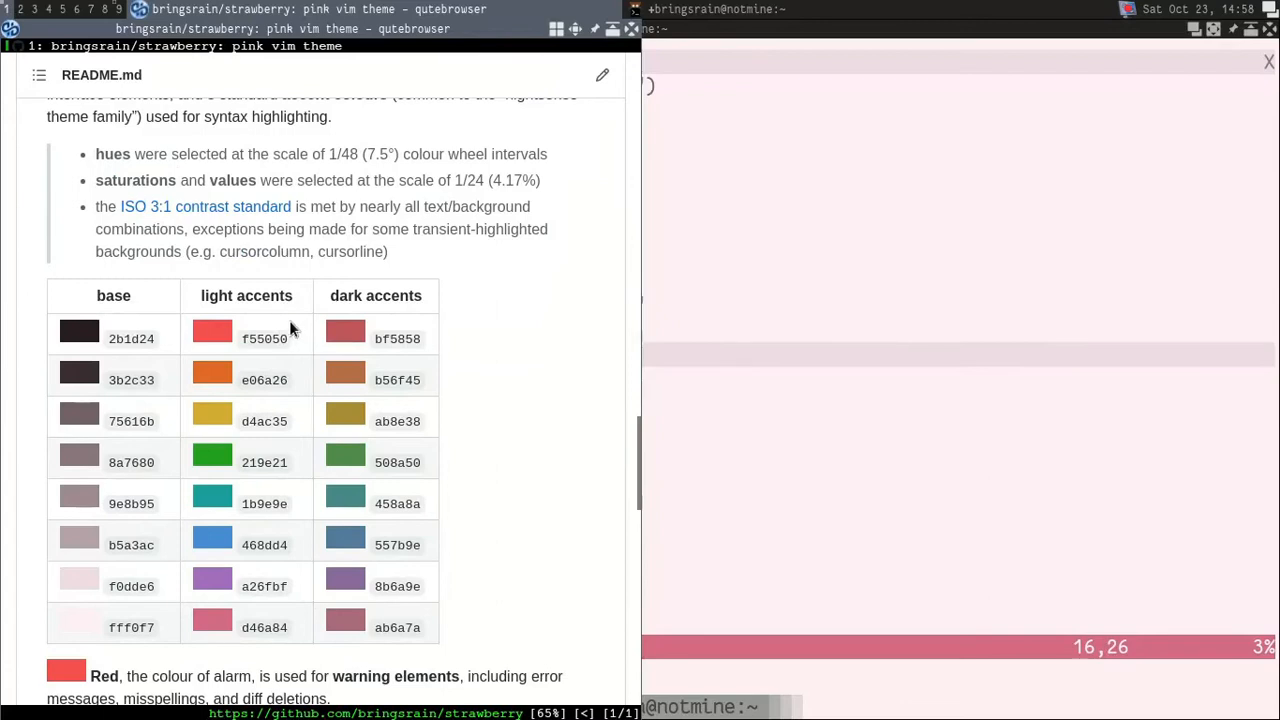
scroll(285, 325, down, 1)
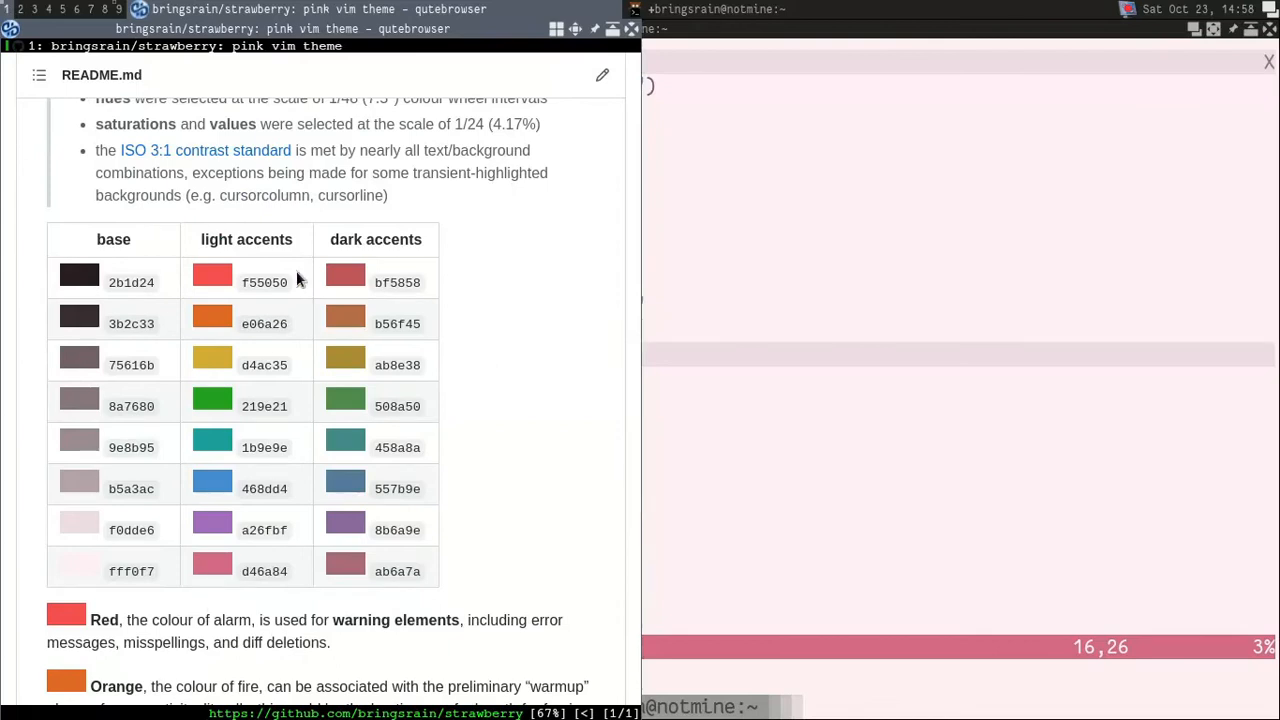
Step: Maximize the browser window and bring the whole palette table into view
key(super+m)
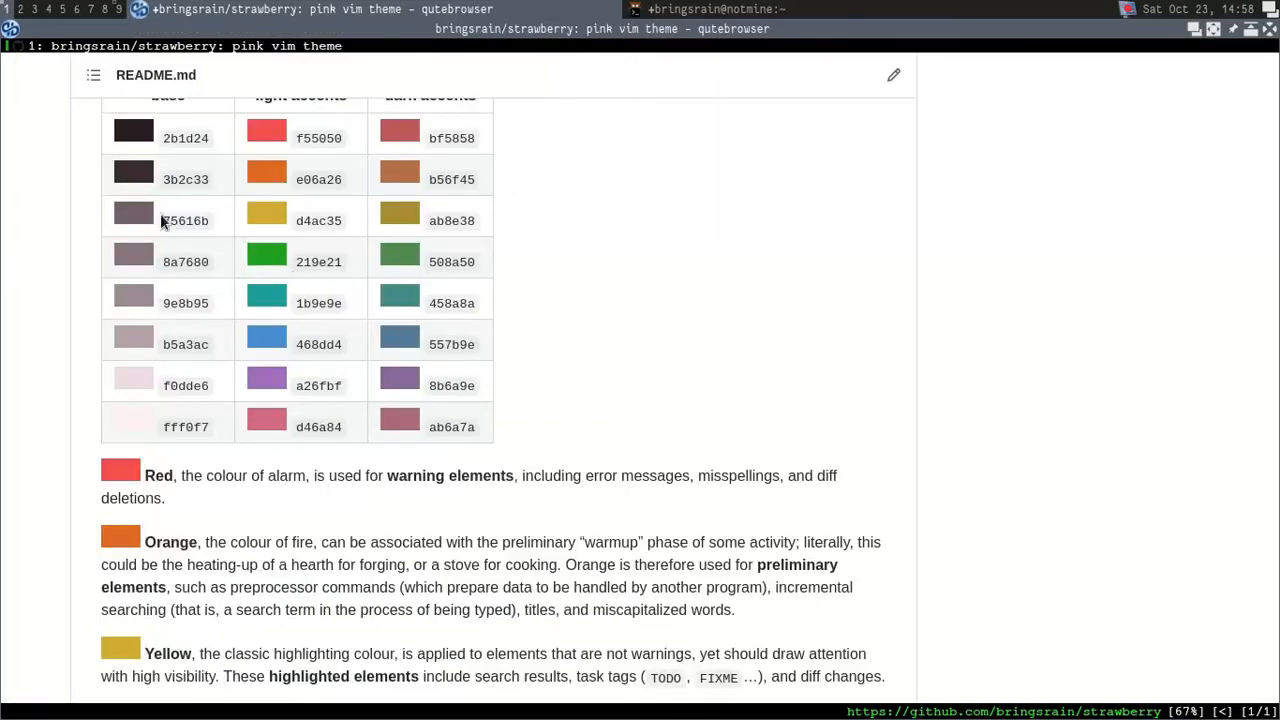
scroll(380, 305, up, 1)
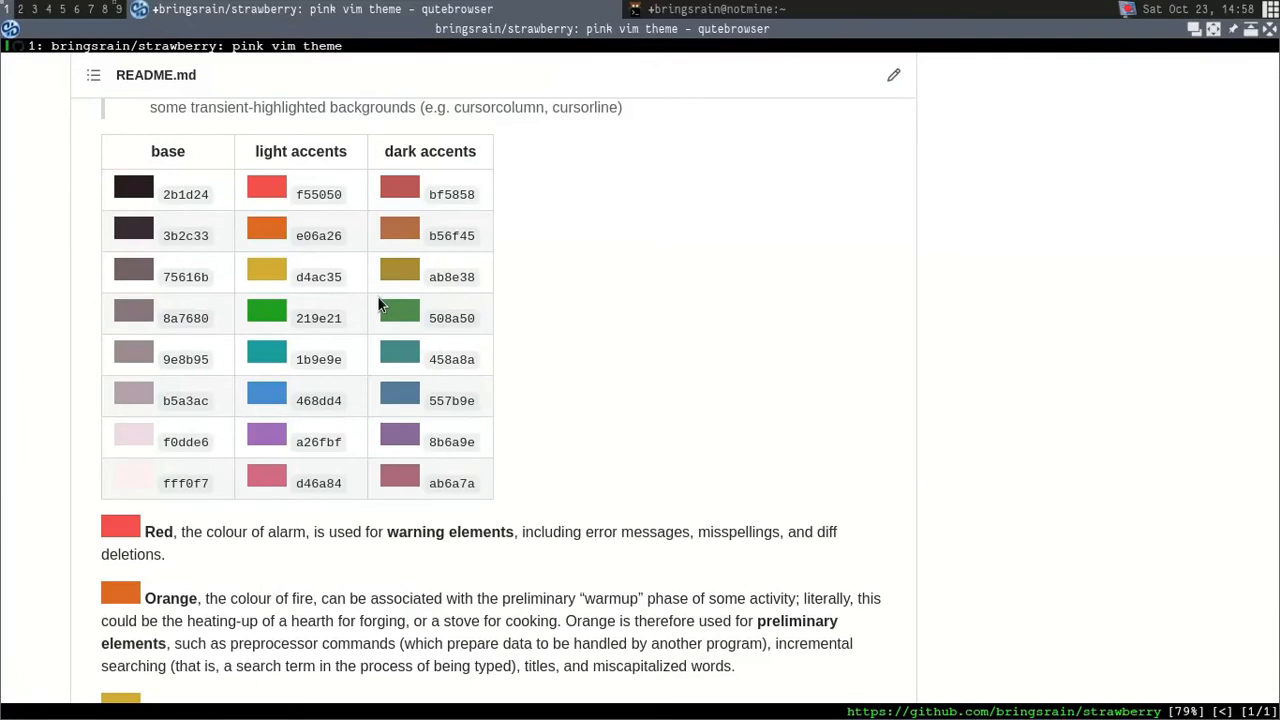
scroll(380, 305, up, 1)
scroll(334, 297, down, 1)
scroll(329, 286, up, 1)
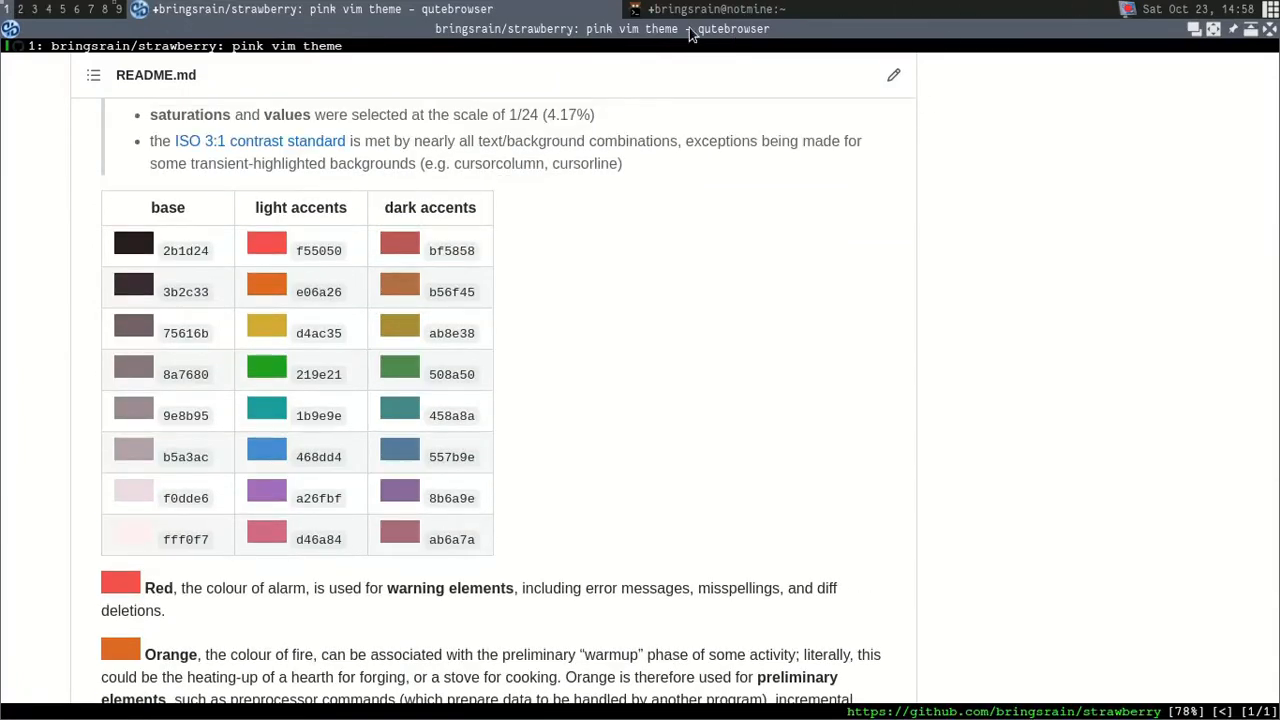
Step: Replace the theme.bg_normal hex value in theme.lua with f0dde6, copied from the base colours of the strawberry palette
key(super+j)
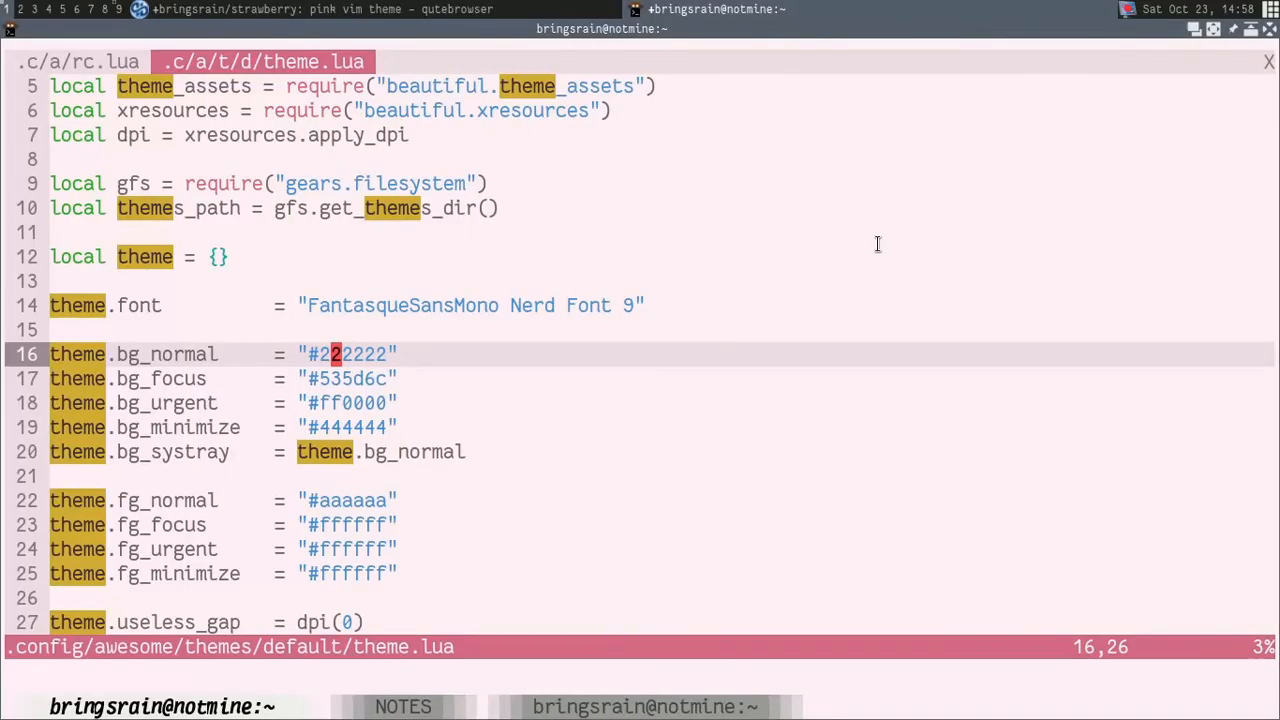
key(h)
key(l)
key(l)
key(h)
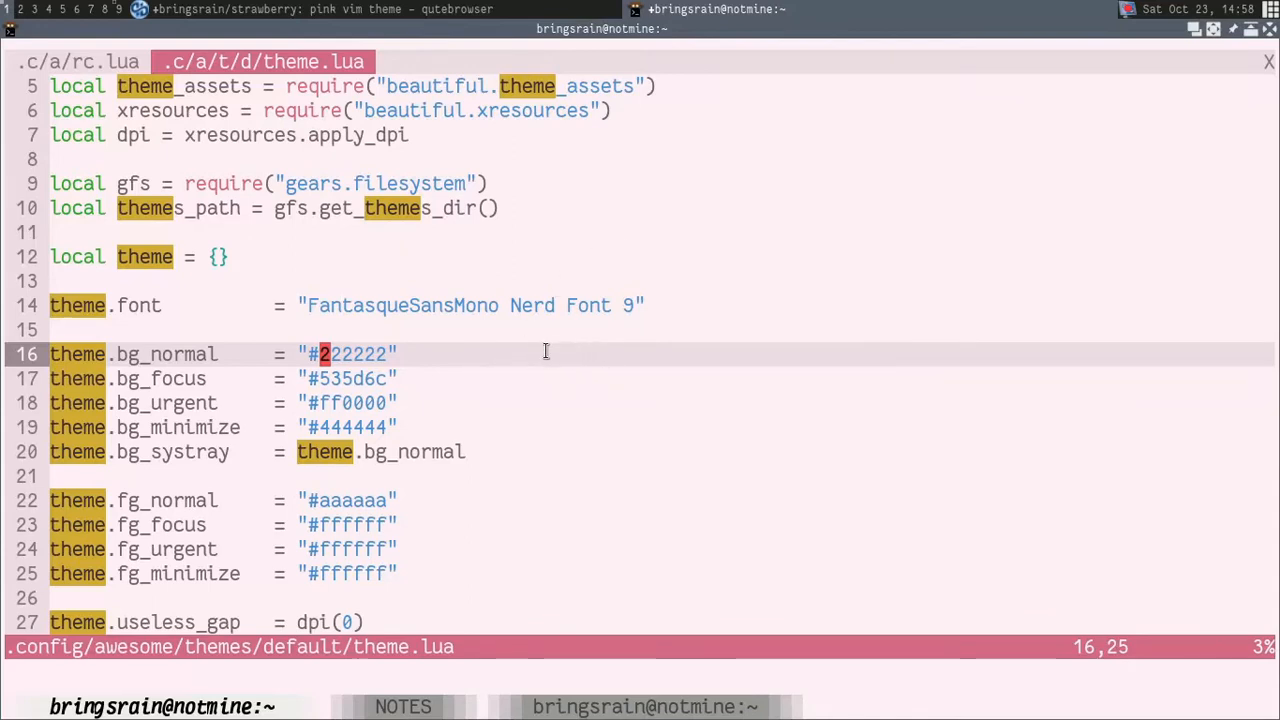
key(super+j)
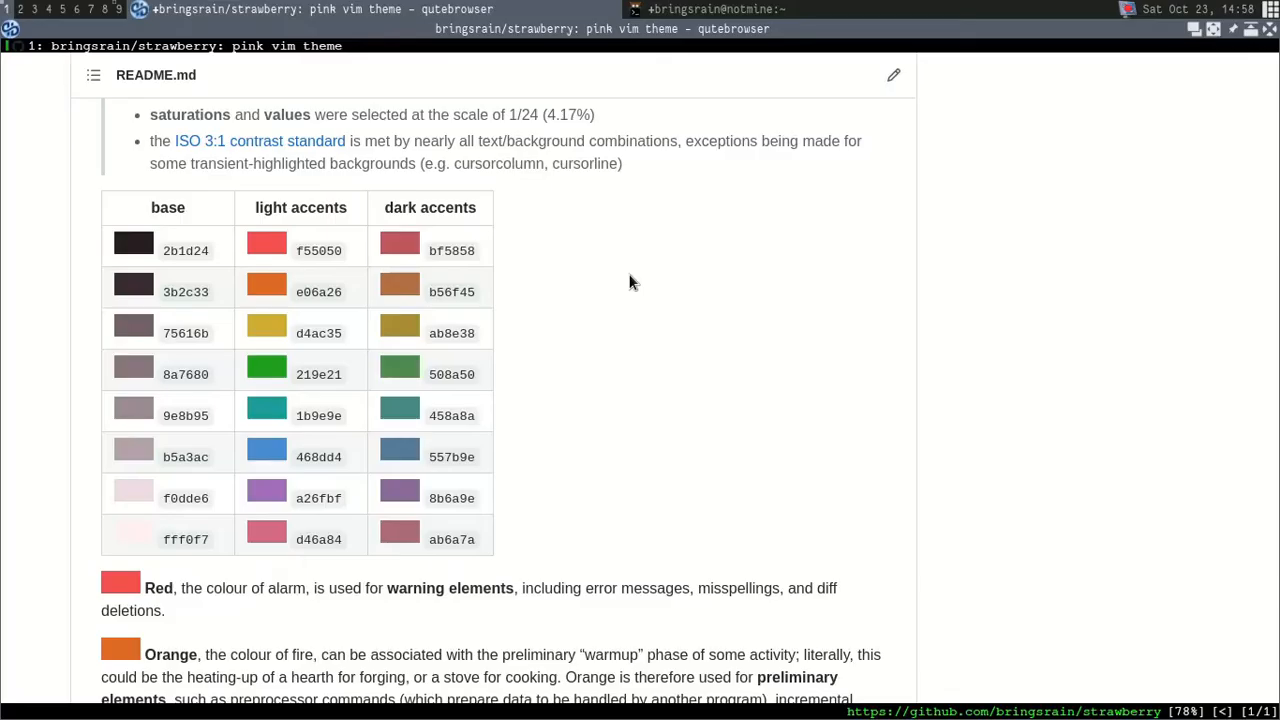
drag(162, 498, 206, 498)
key(ctrl+c)
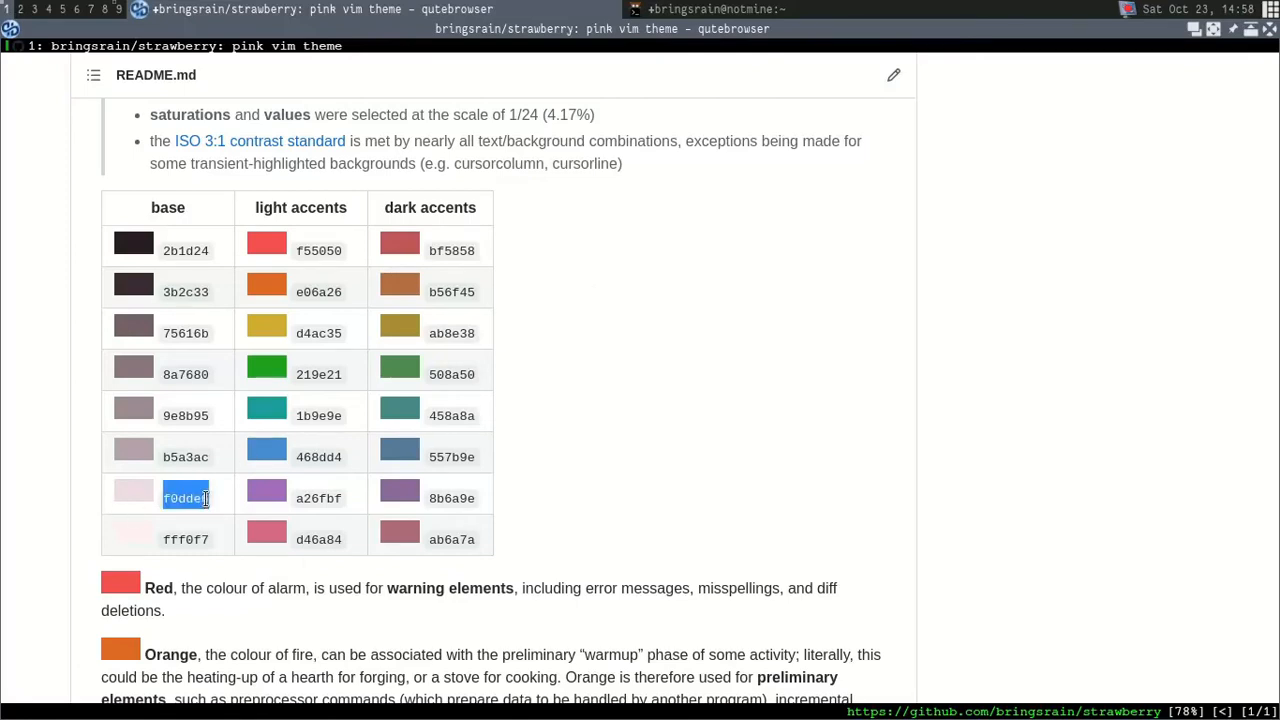
key(super+j)
key(c)
key(w)
key(shift+Insert)
key(Escape)
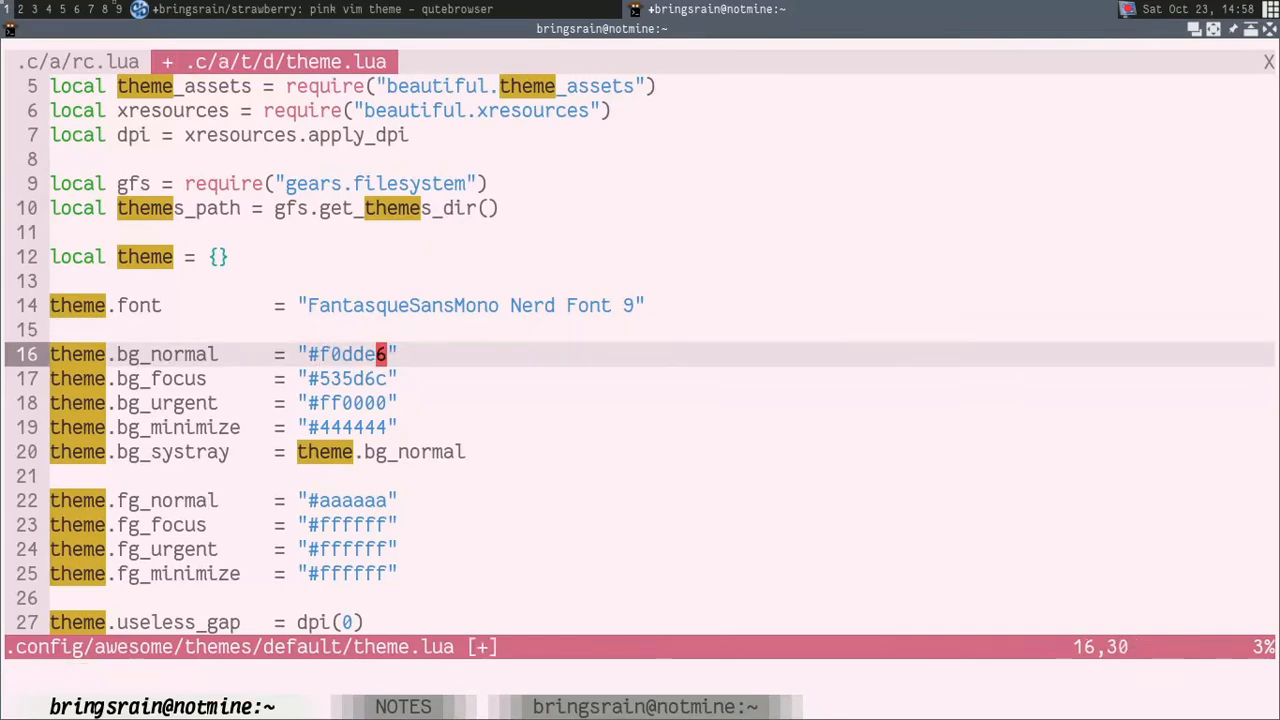
Step: Save theme.lua and restart AwesomeWM to apply the new bg_normal colour
text(:w)
key(Return)
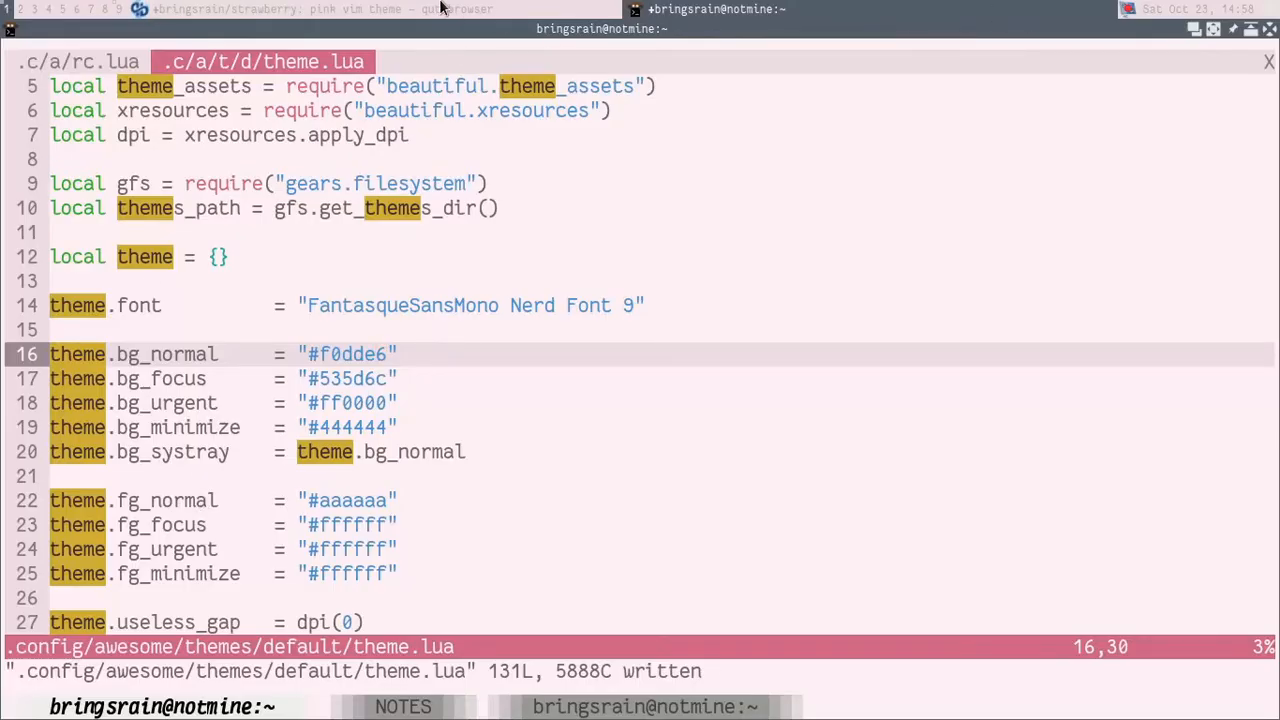
Step: Replace the theme.bg_focus hex value in theme.lua with d46a84, copied from the light accents of the strawberry palette
key(j)
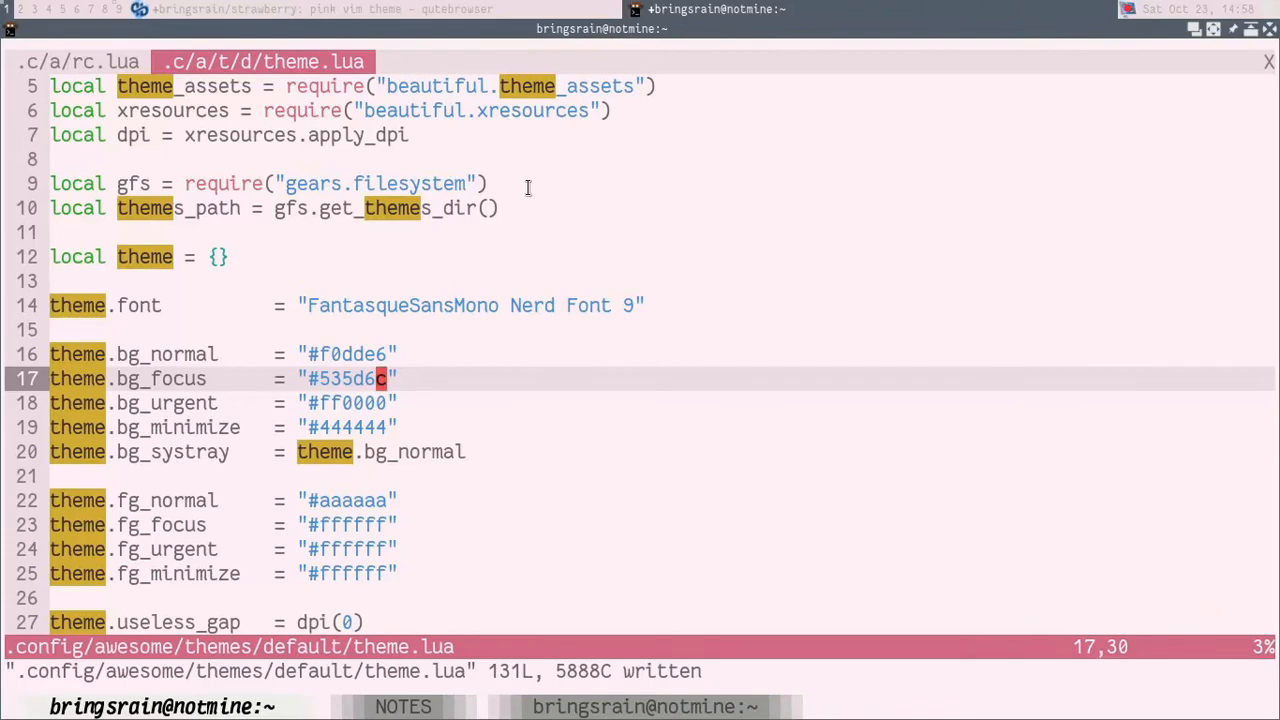
key(h)
key(h)
key(h)
key(h)
key(h)
key(super+j)
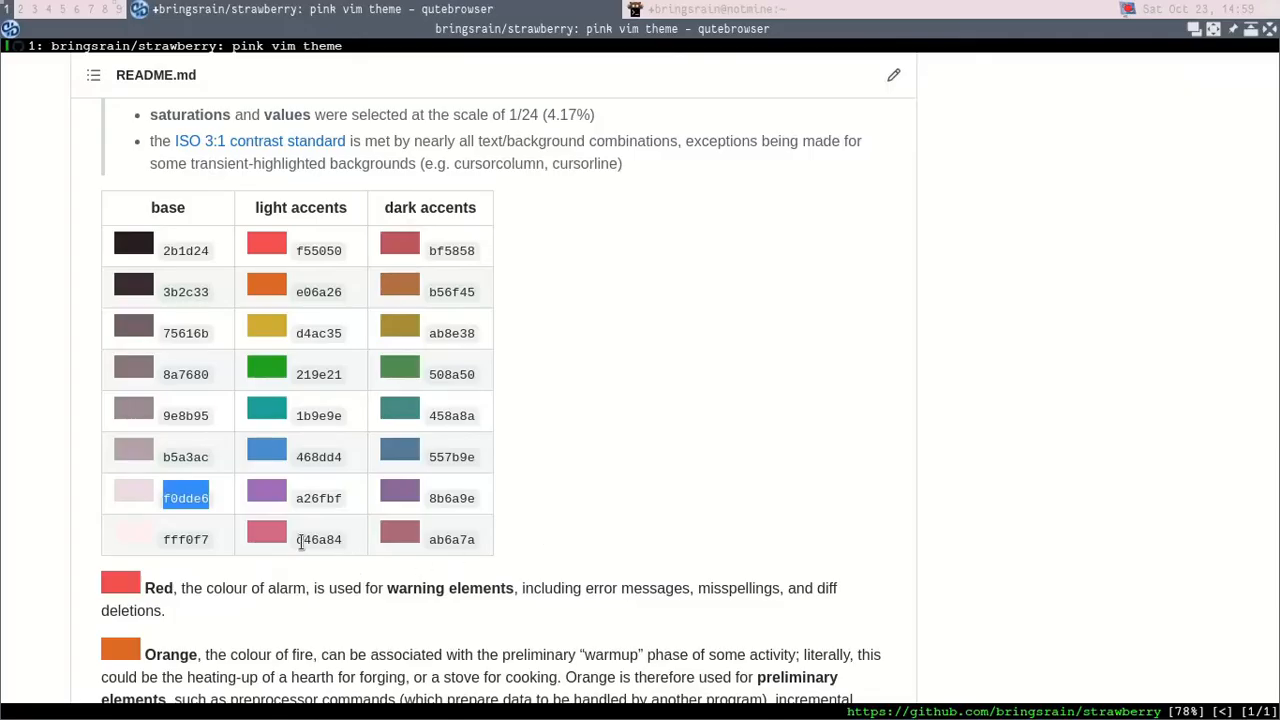
drag(299, 541, 336, 541)
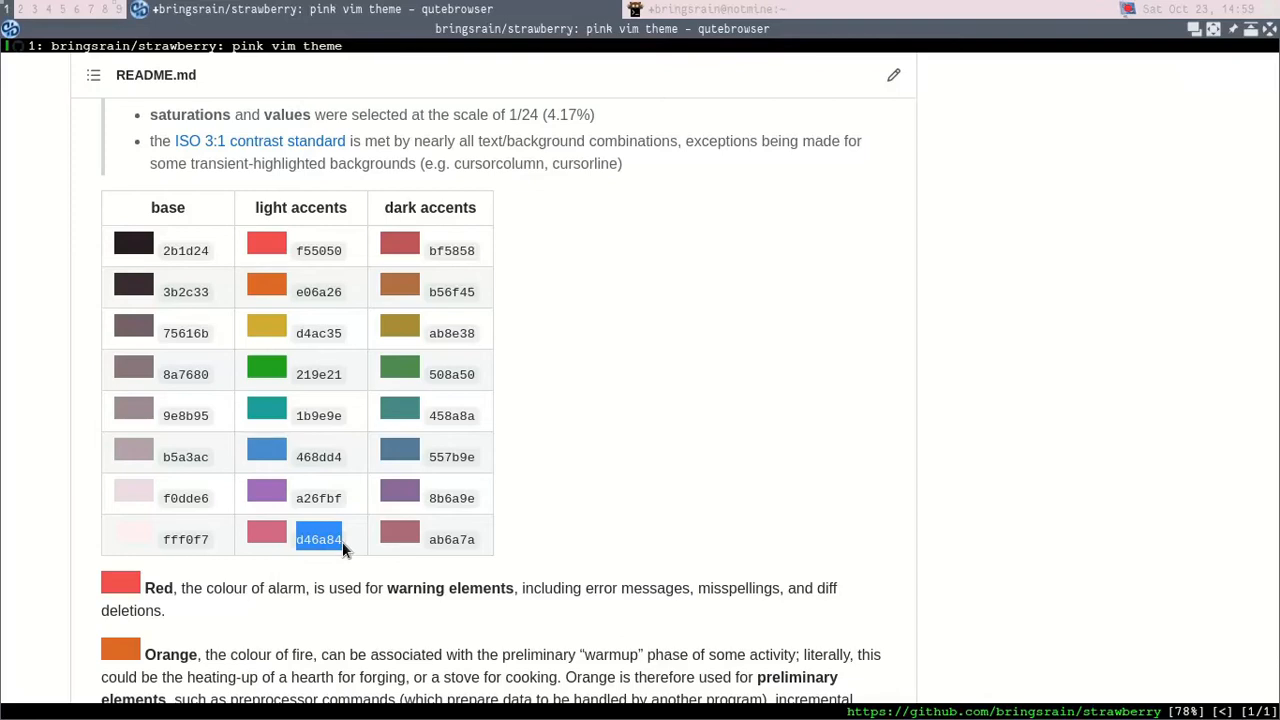
key(super+k)
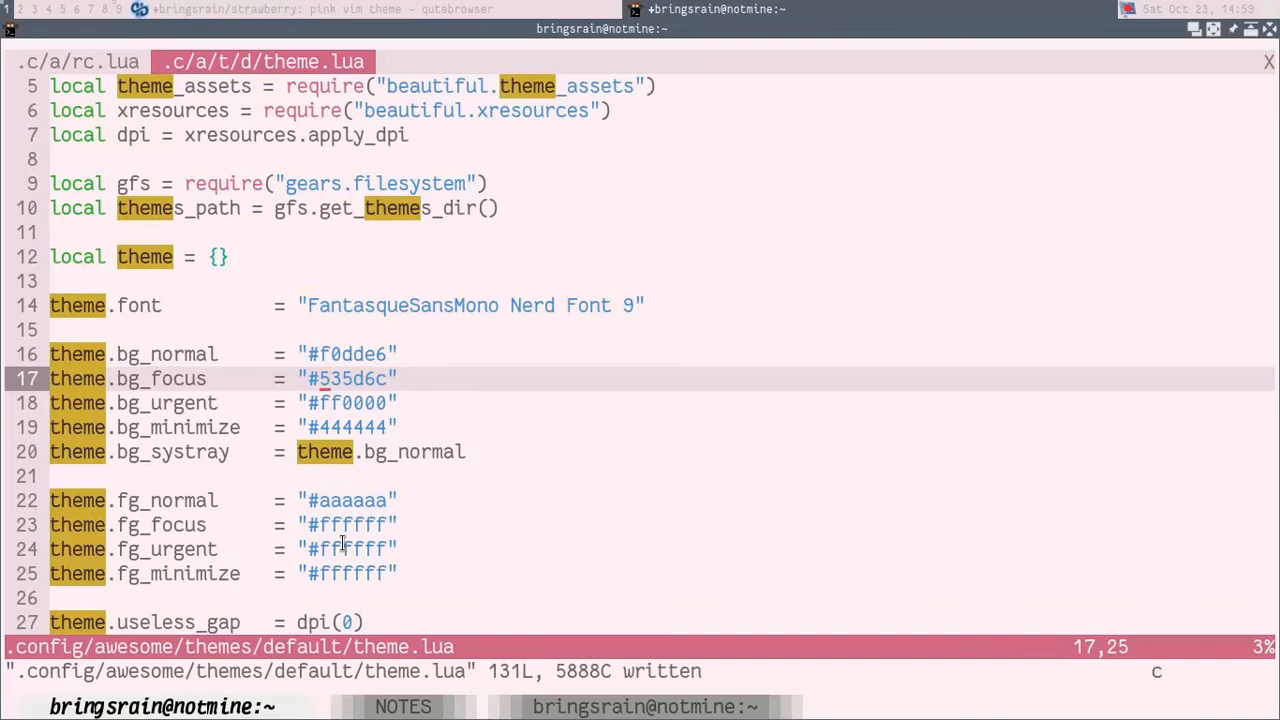
text(cw)
text(d46a84)
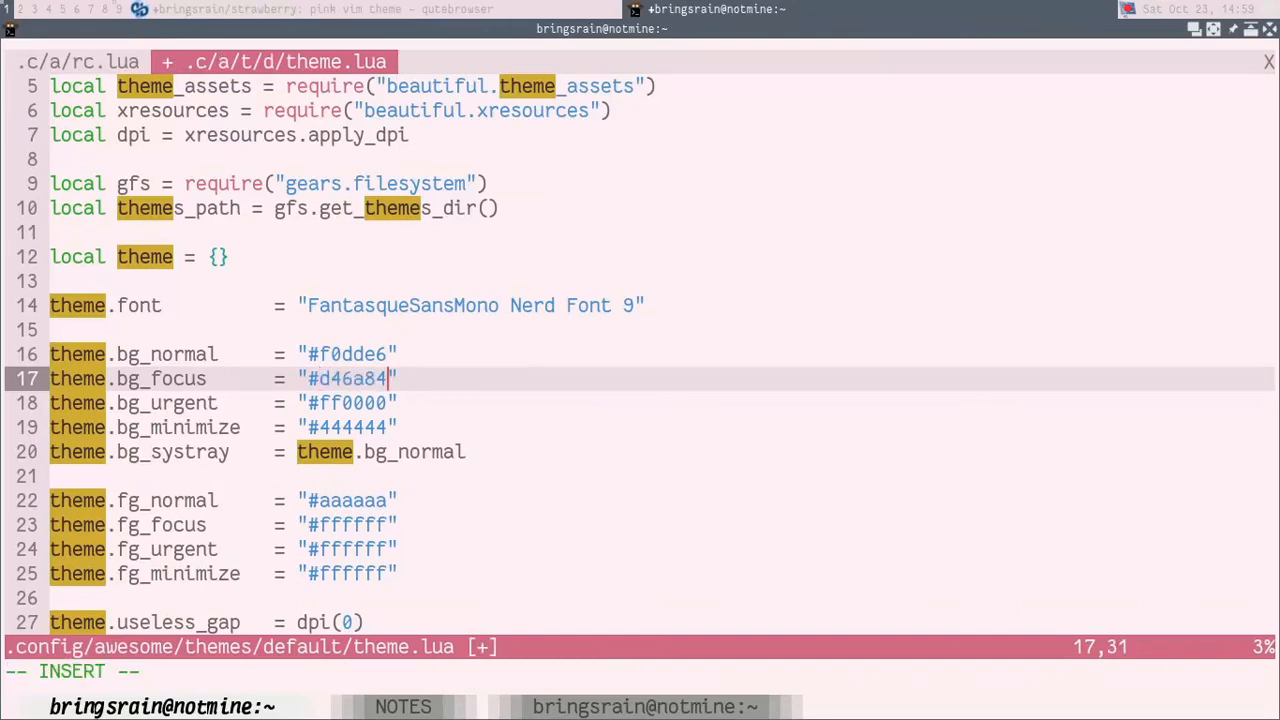
Step: Save theme.lua and restart AwesomeWM to apply the new bg_focus colour
key(Escape)
text(:w)
key(Return)
key(super+ctrl+r)
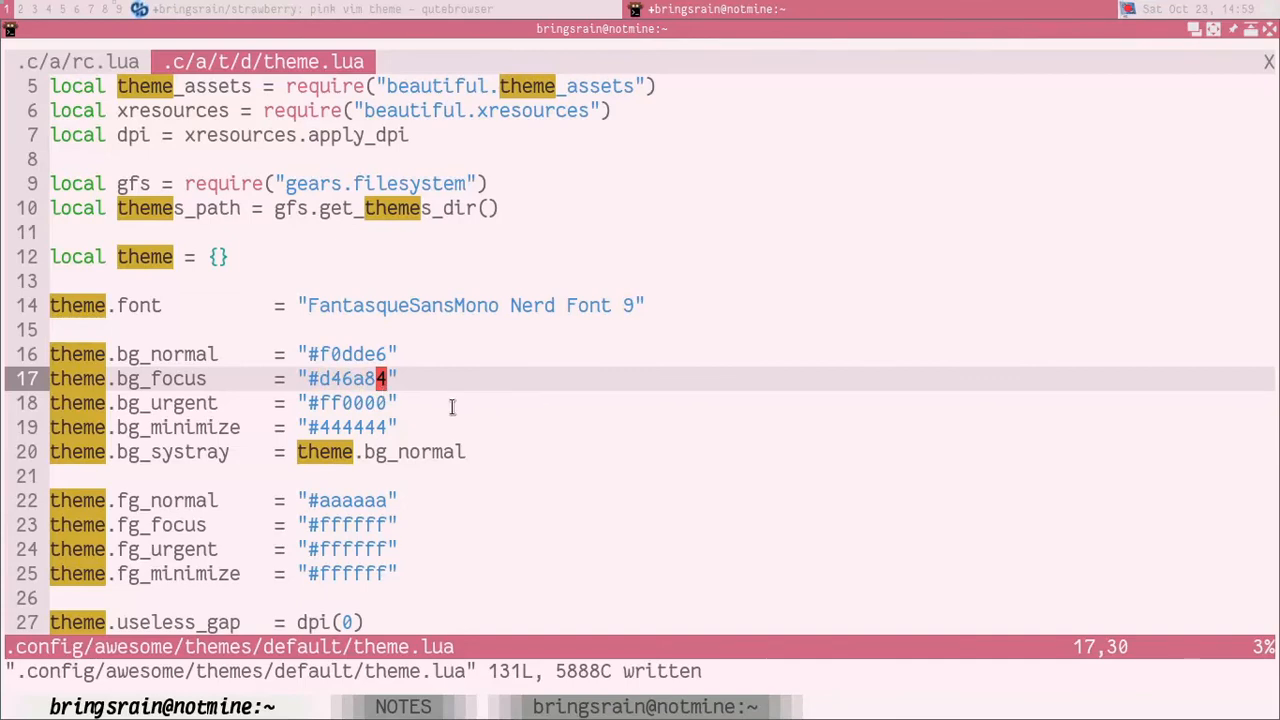
Step: Replace the theme.bg_urgent hex value in theme.lua with f55050, copied from the light accents of the strawberry palette
drag(316, 403, 383, 403)
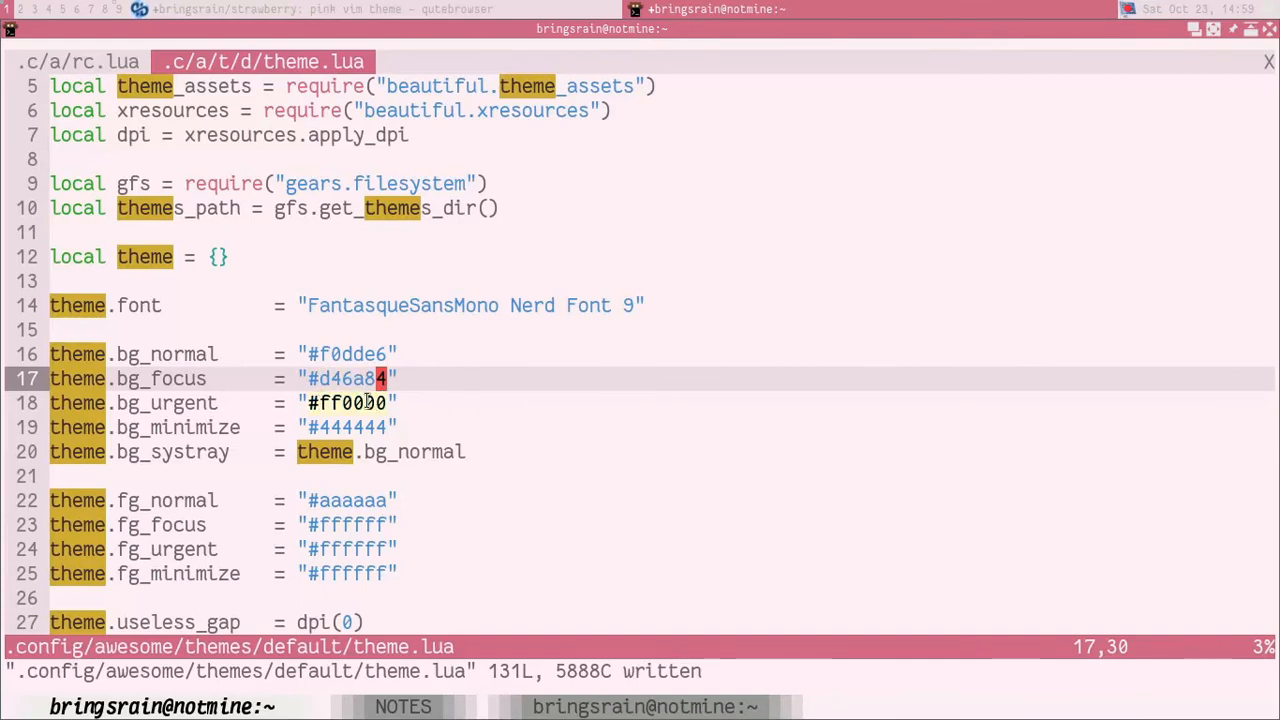
click(305, 8)
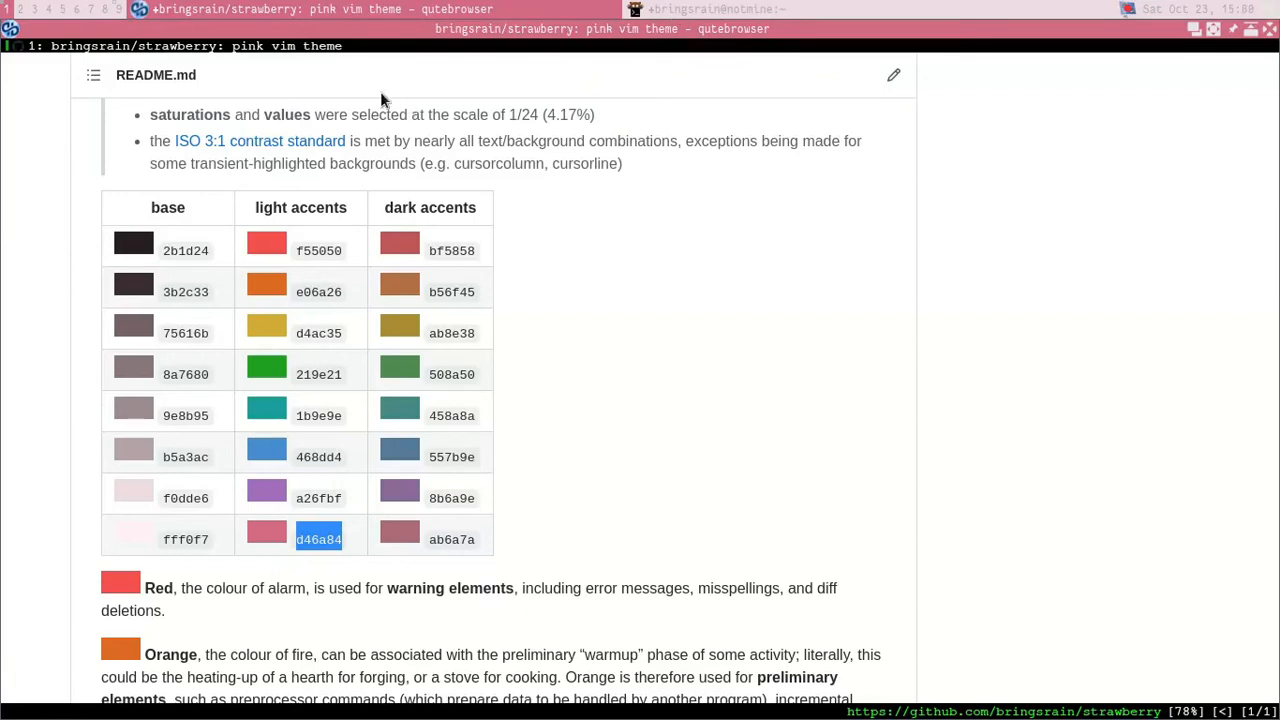
drag(300, 252, 340, 252)
key(ctrl+c)
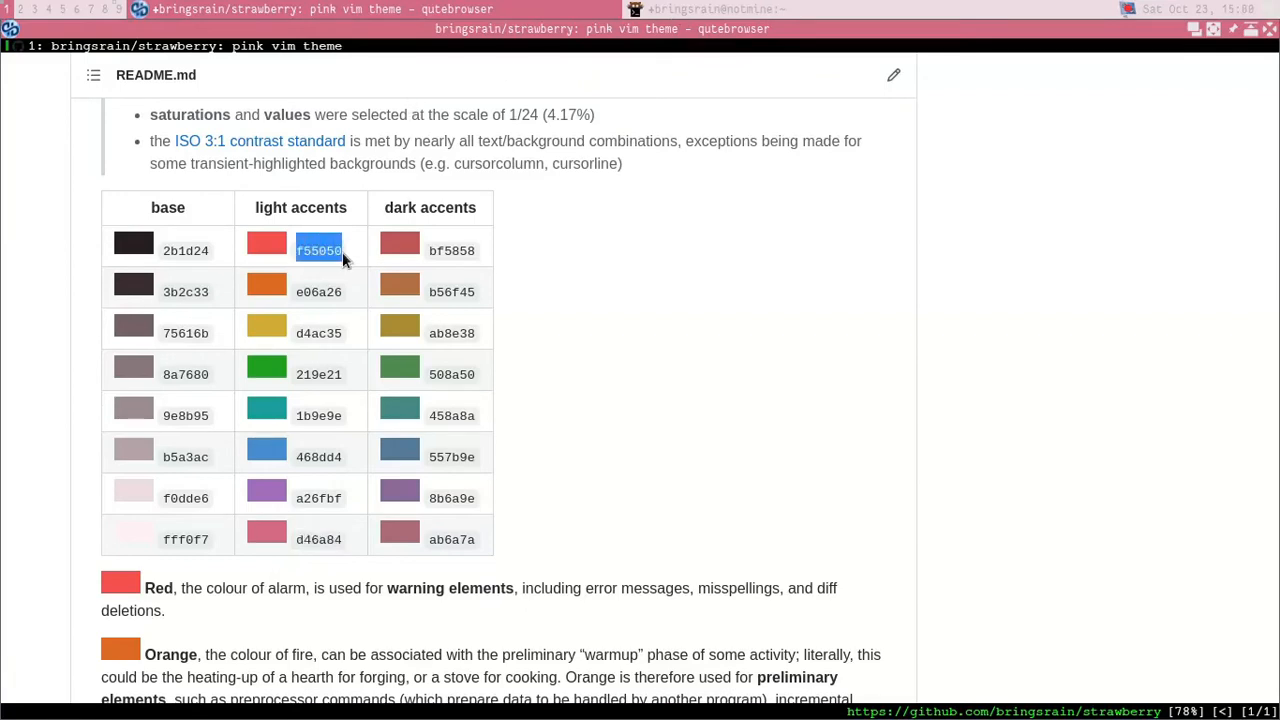
key(super+j)
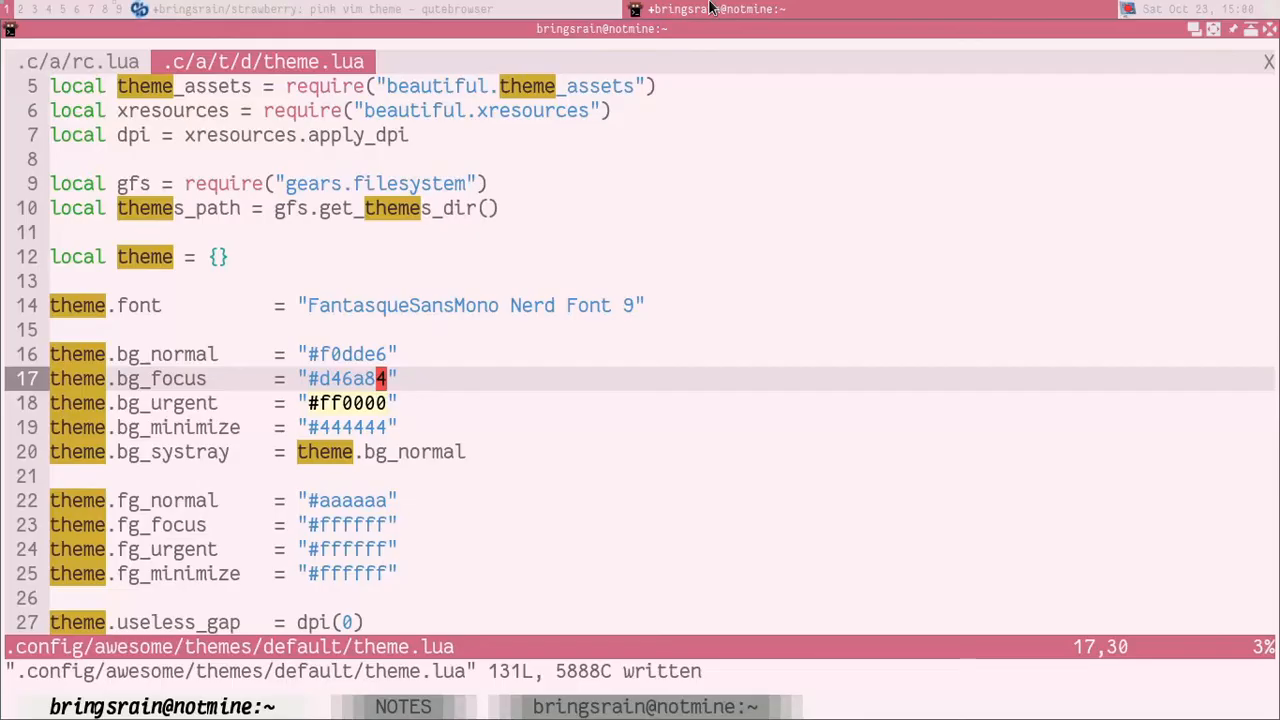
key(j)
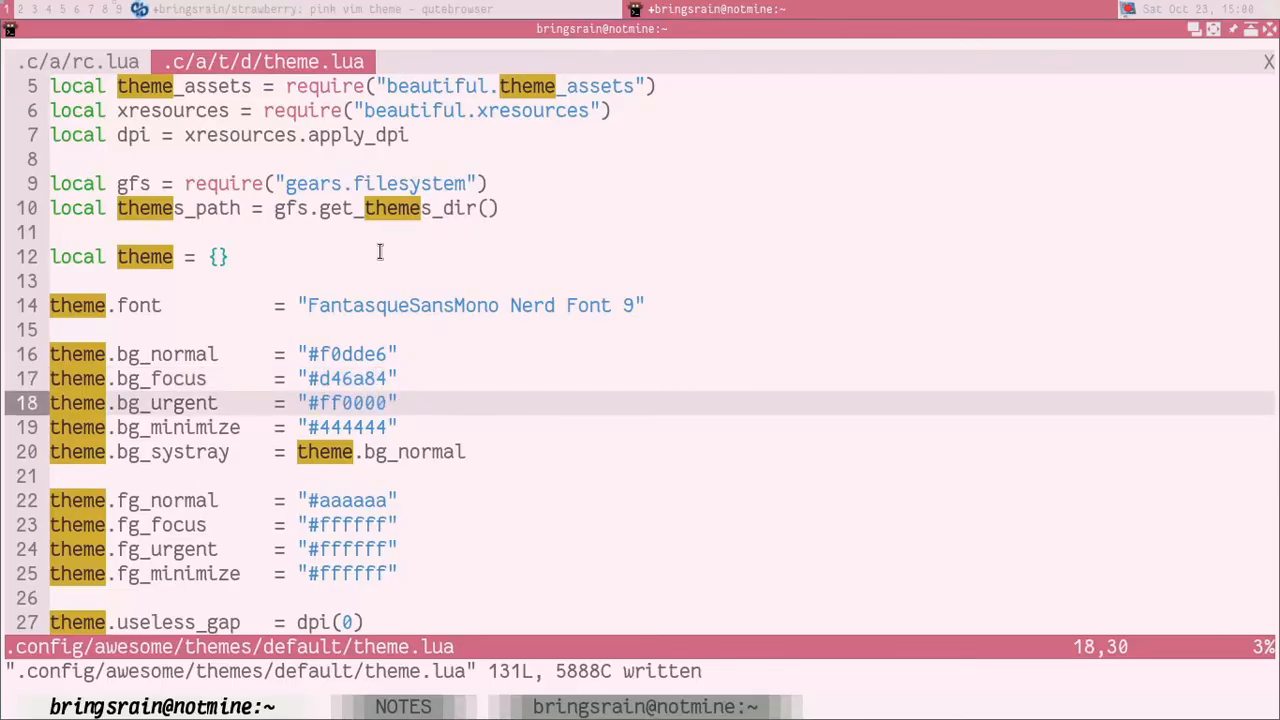
key(c)
key(i)
key(w)
key(shift+Insert)
key(Escape)
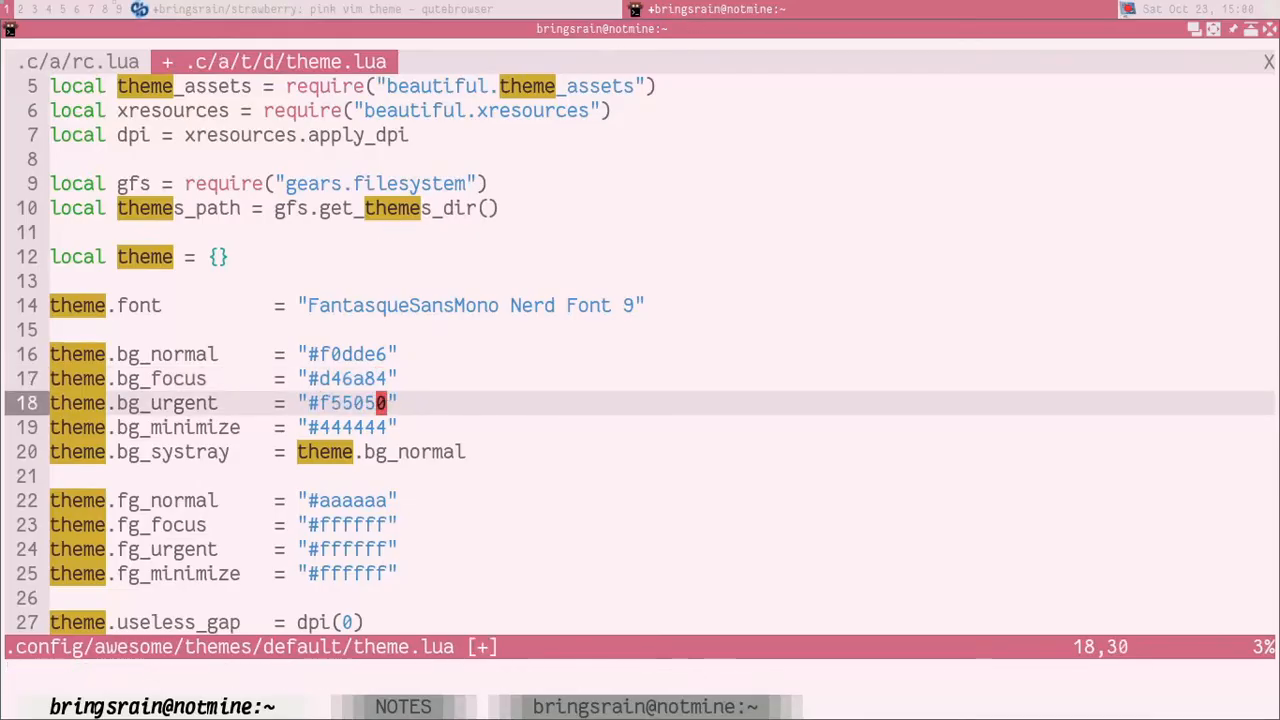
Step: Replace the theme.bg_minimize hex value with b5a3ac, copied from the base colours of the strawberry palette, and save theme.lua
key(j)
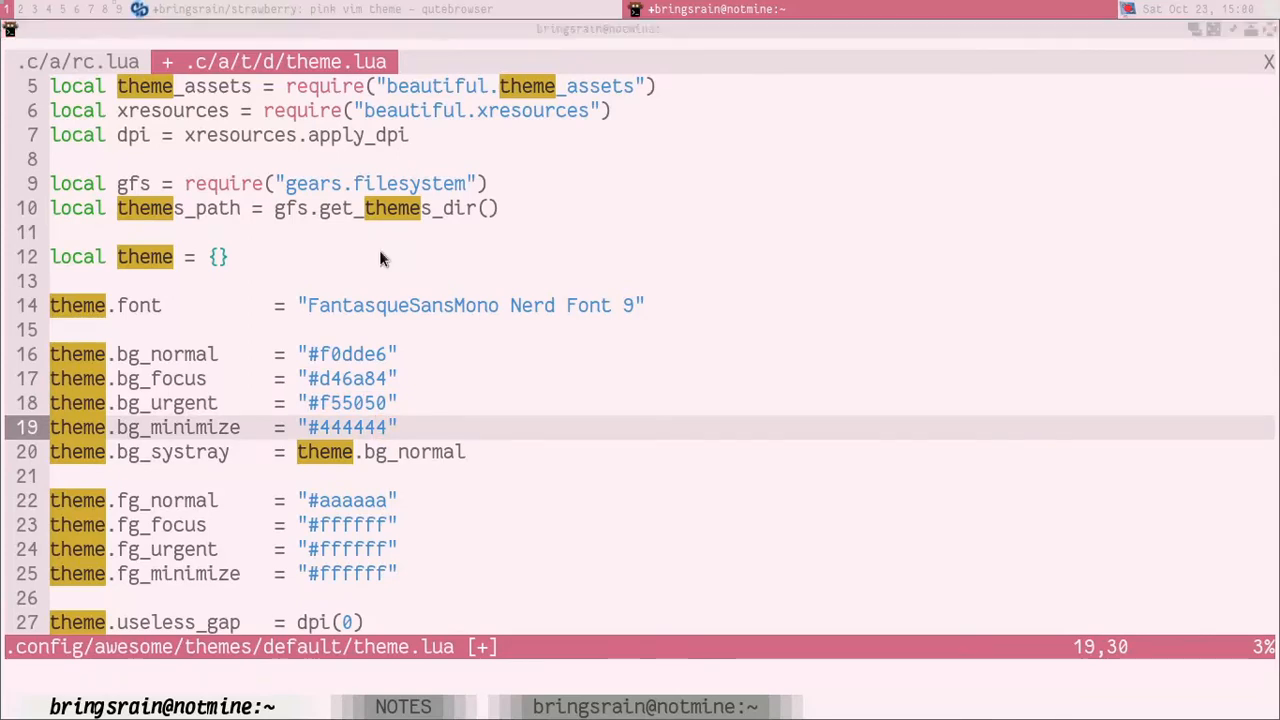
key(super+j)
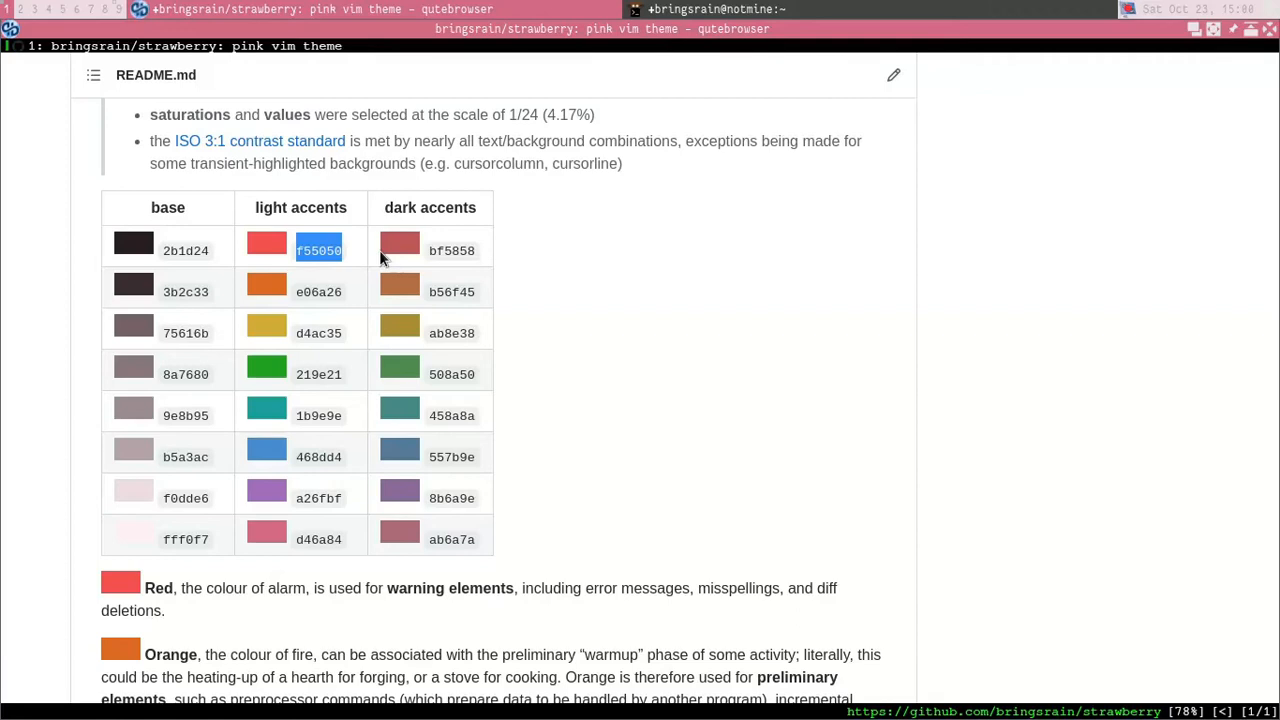
click(700, 12)
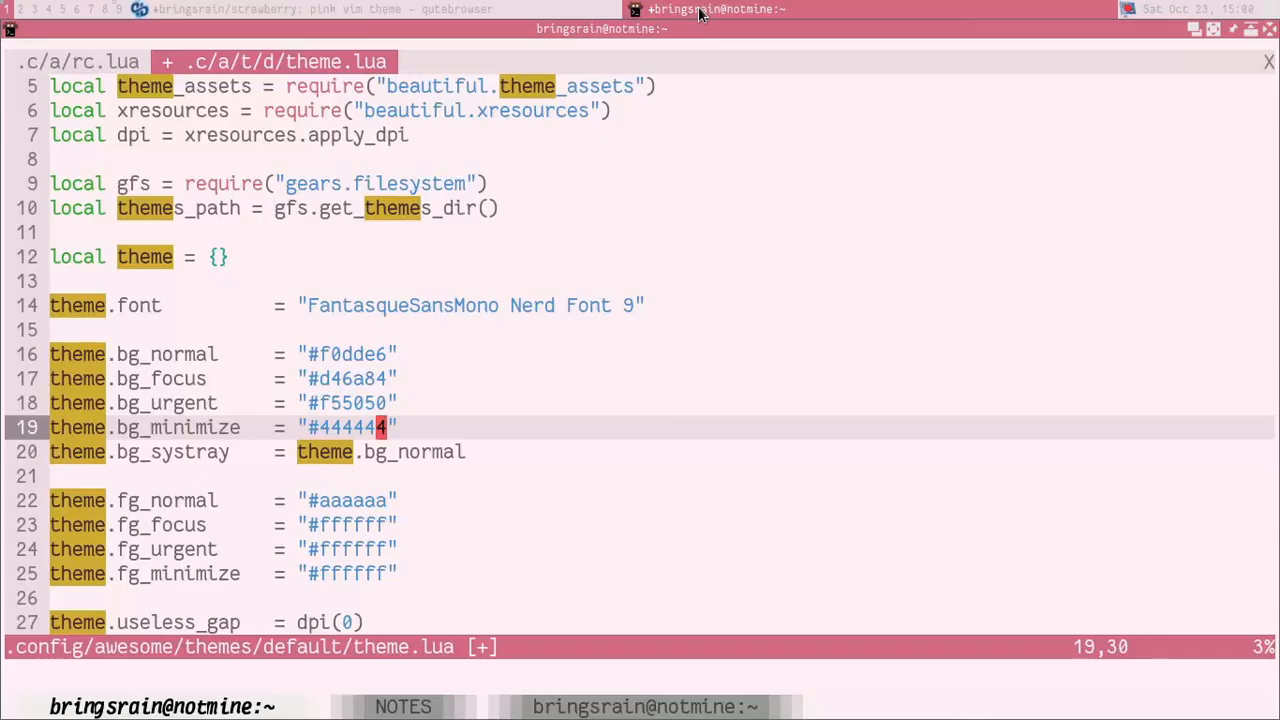
click(700, 12)
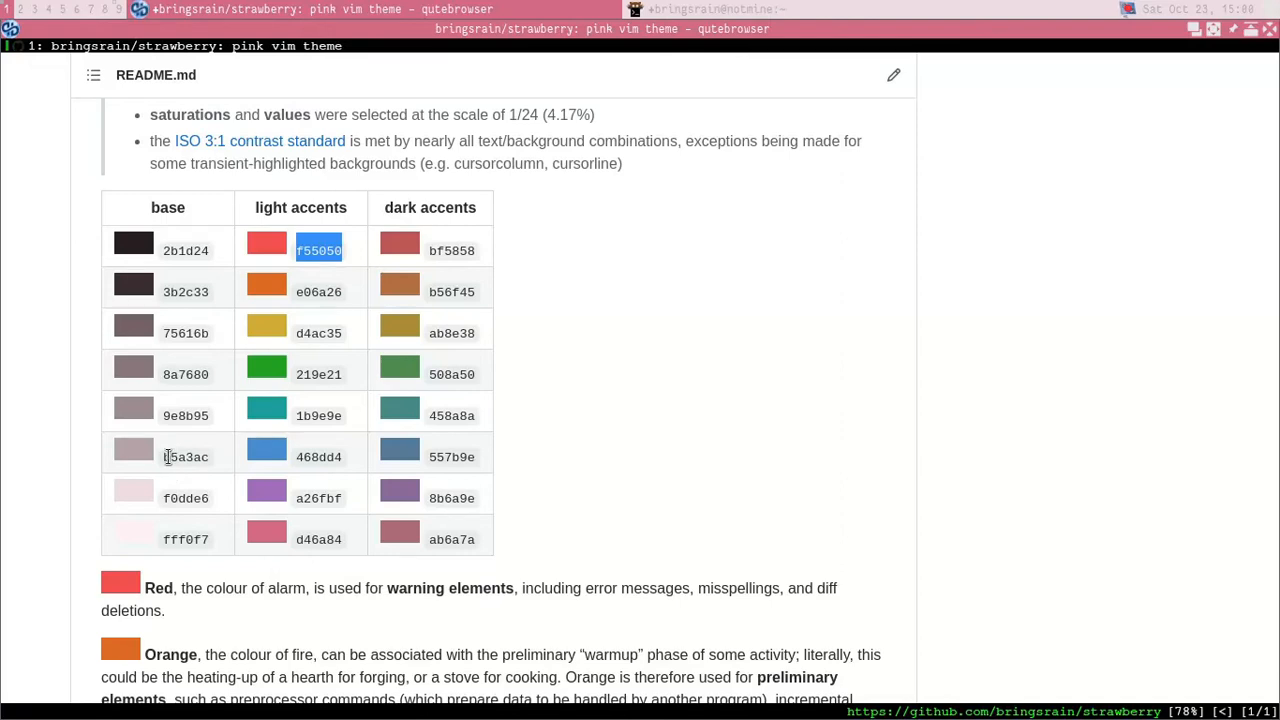
drag(165, 456, 210, 460)
key(ctrl+c)
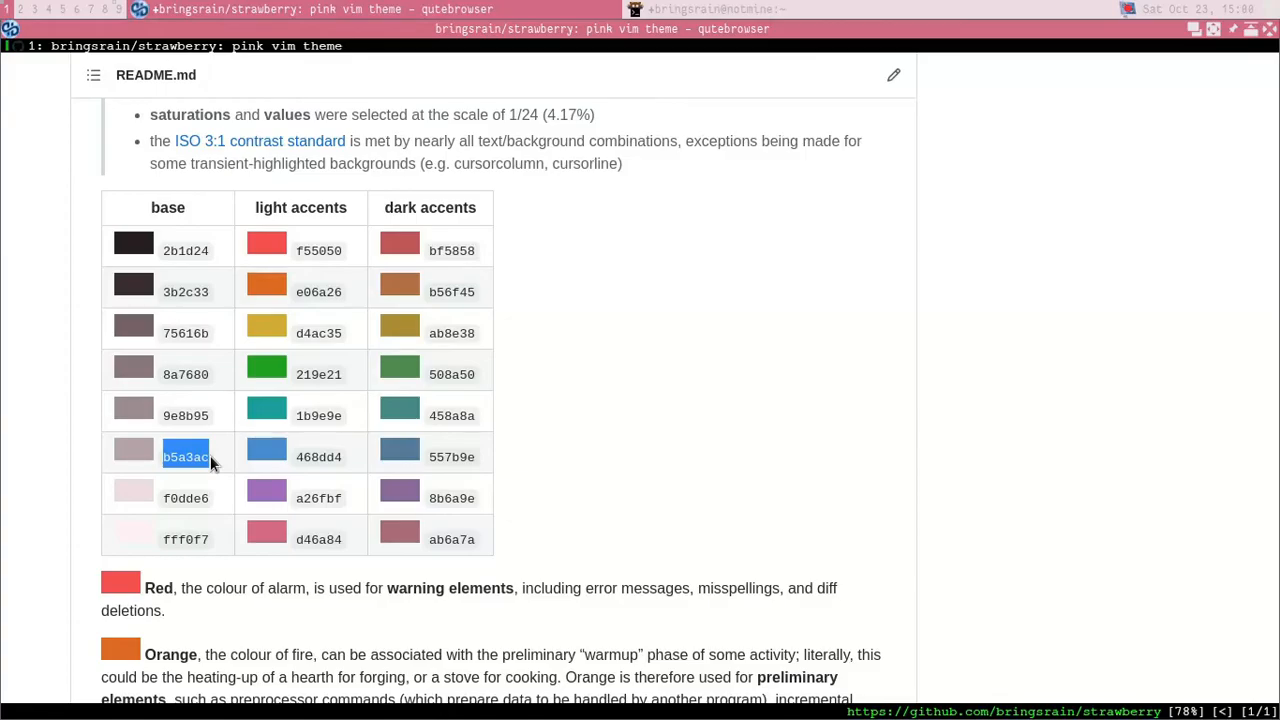
key(super+j)
key(c)
key(i)
key(w)
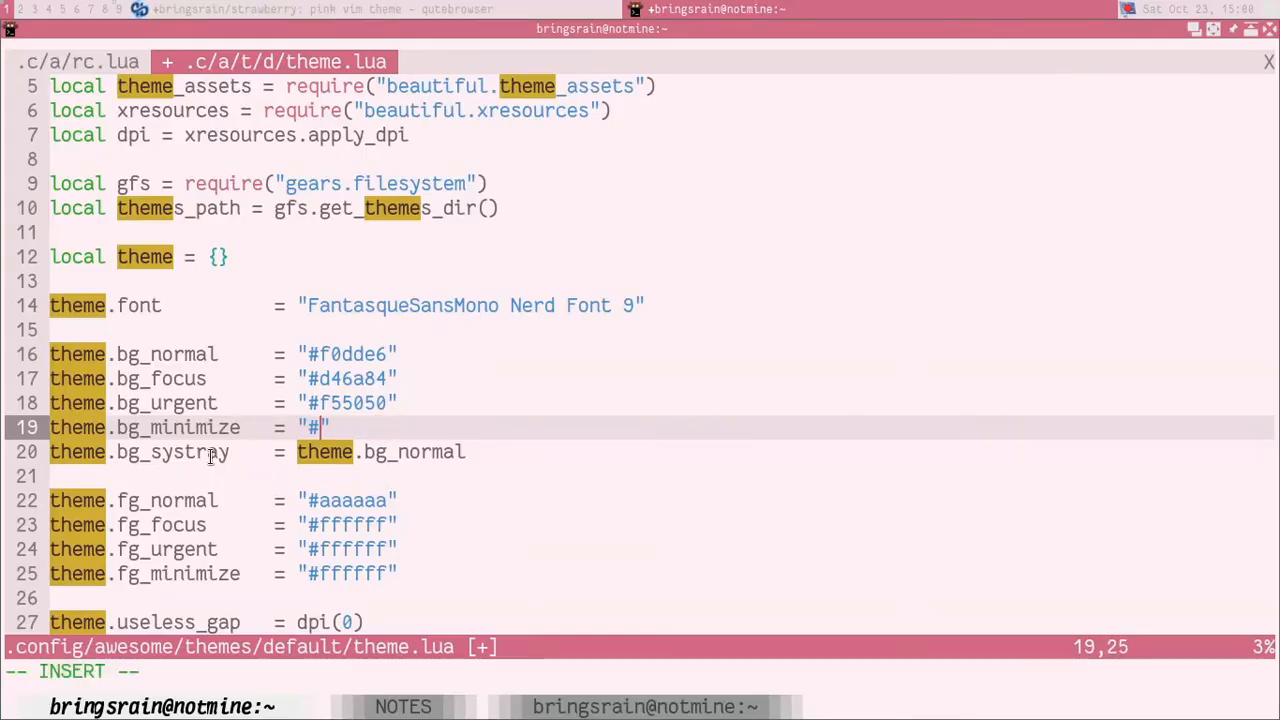
key(ctrl+shift+v)
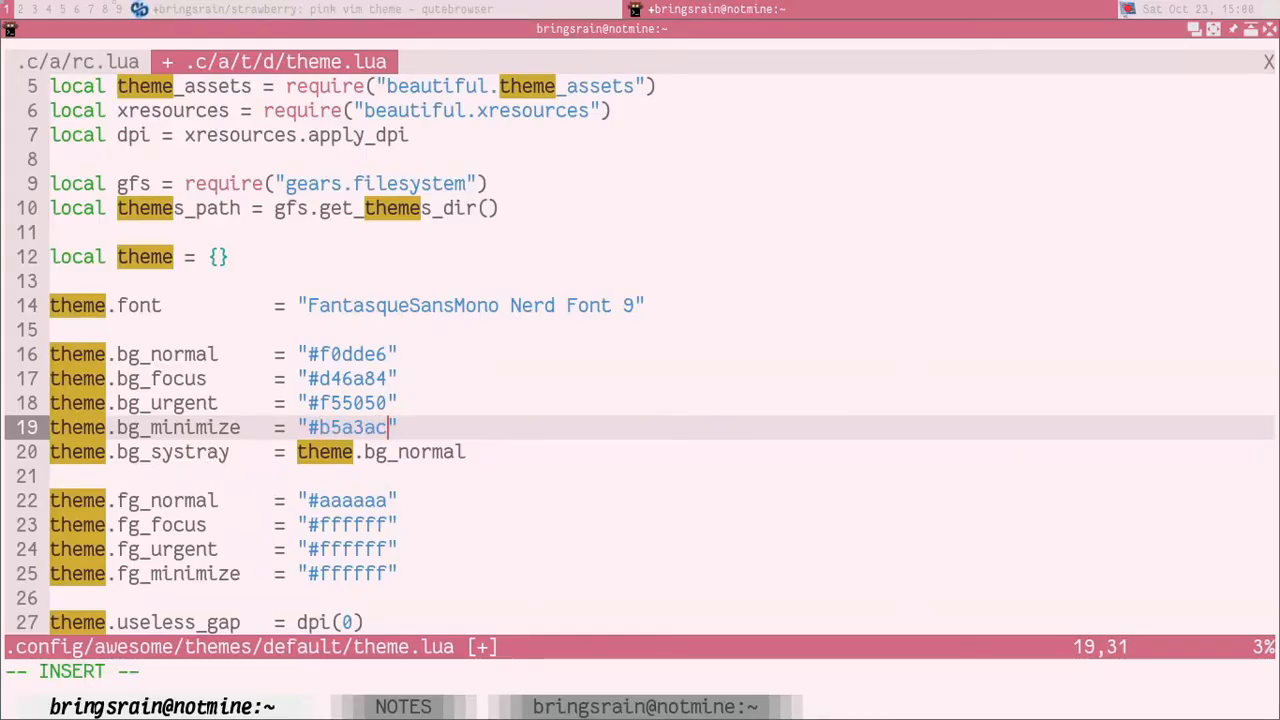
key(Escape)
text(:w)
key(Return)
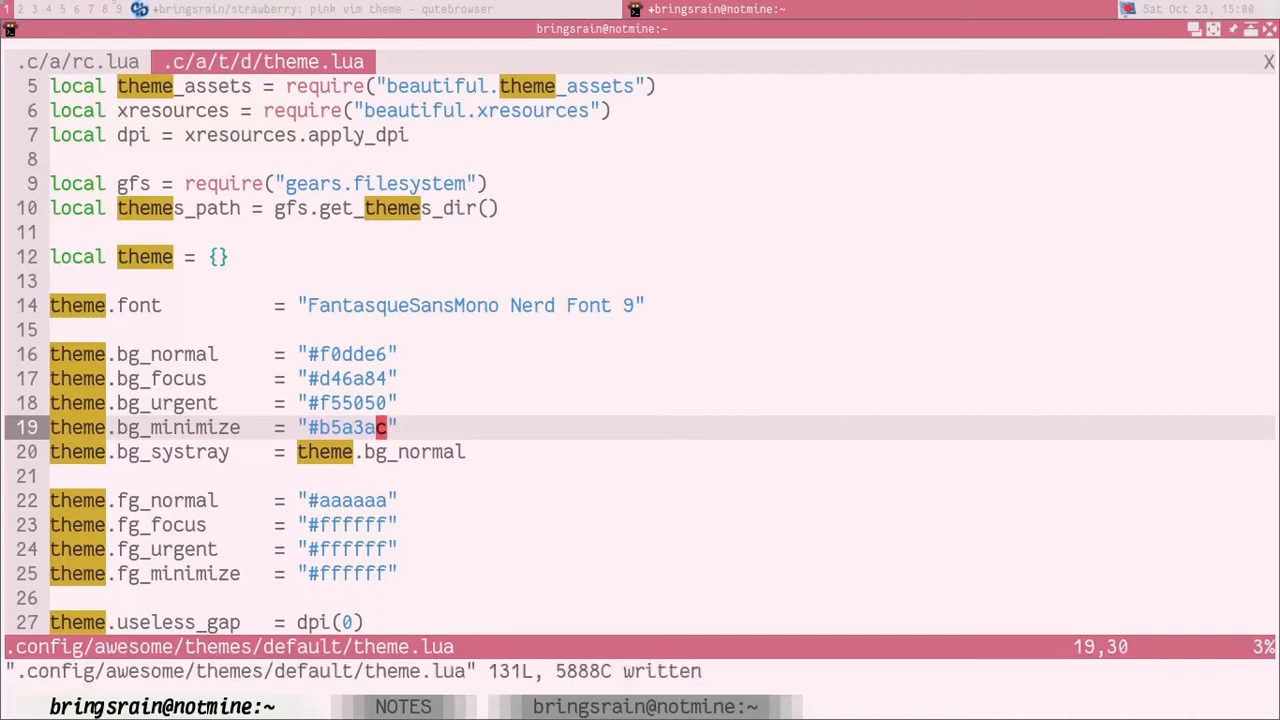
Step: Minimize the terminal and browser windows to view their minimized taskbar entries, and restore both
key(super+k)
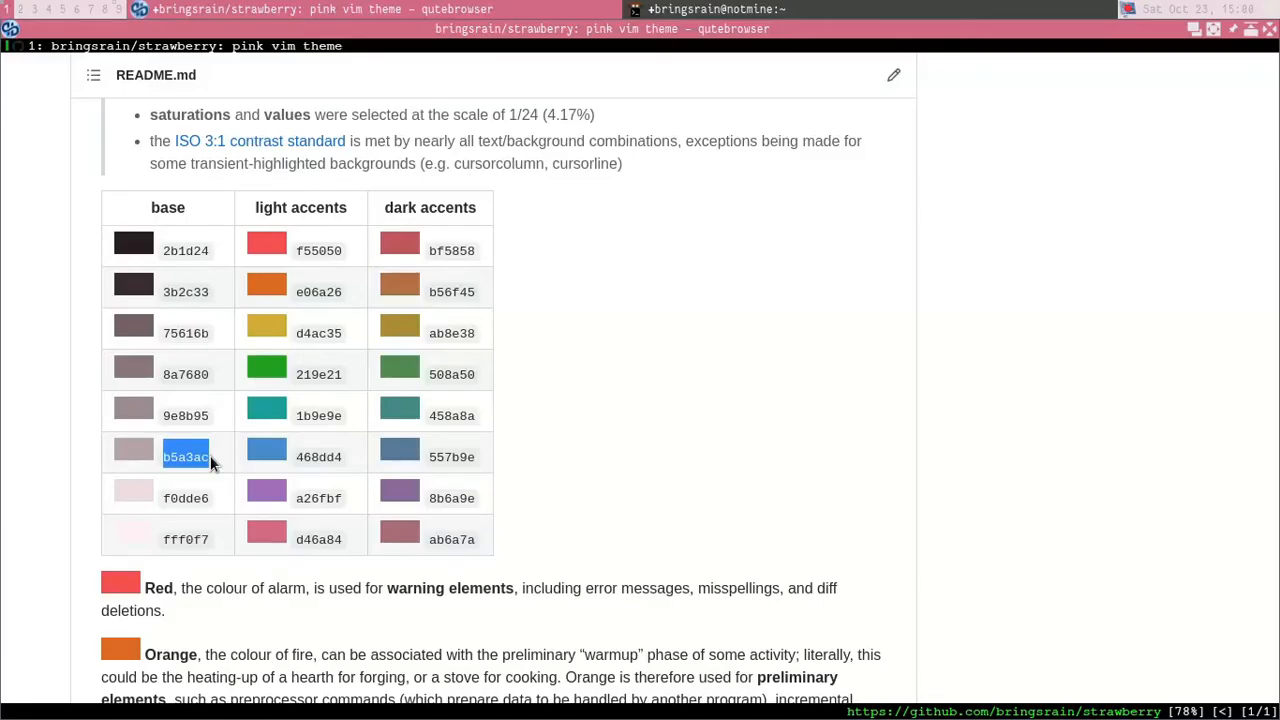
key(super+n)
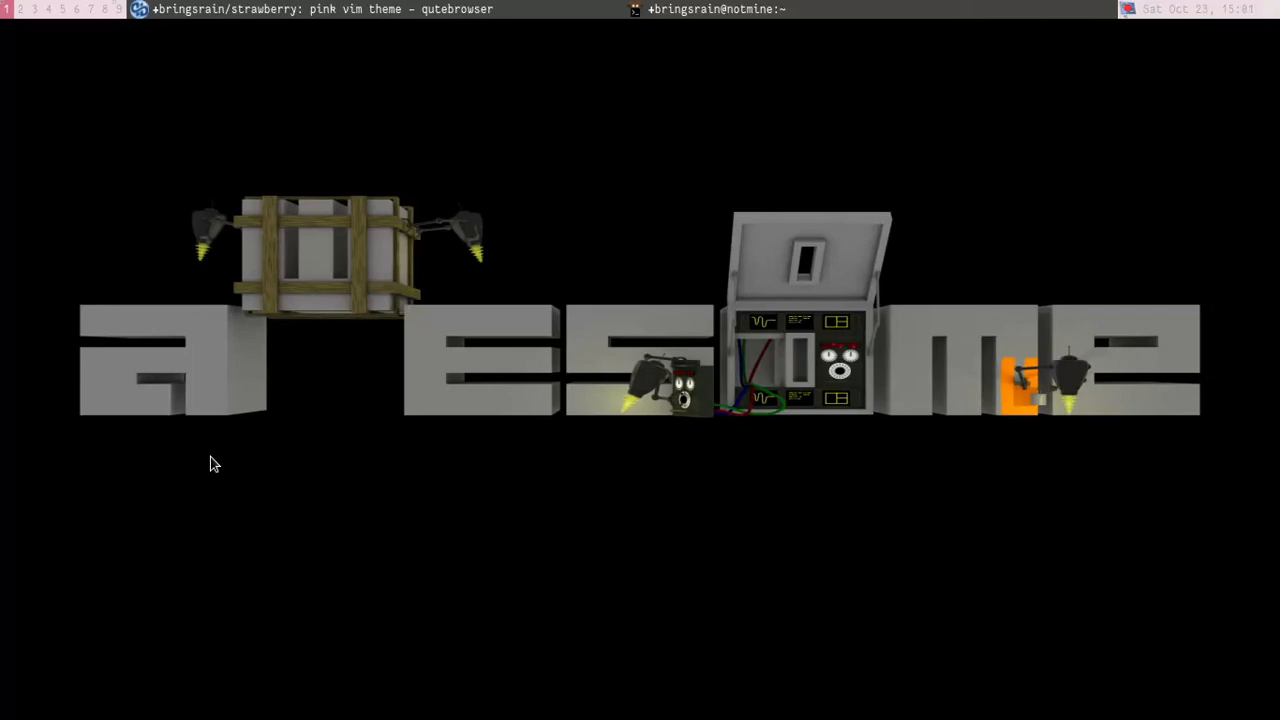
key(super+ctrl+n)
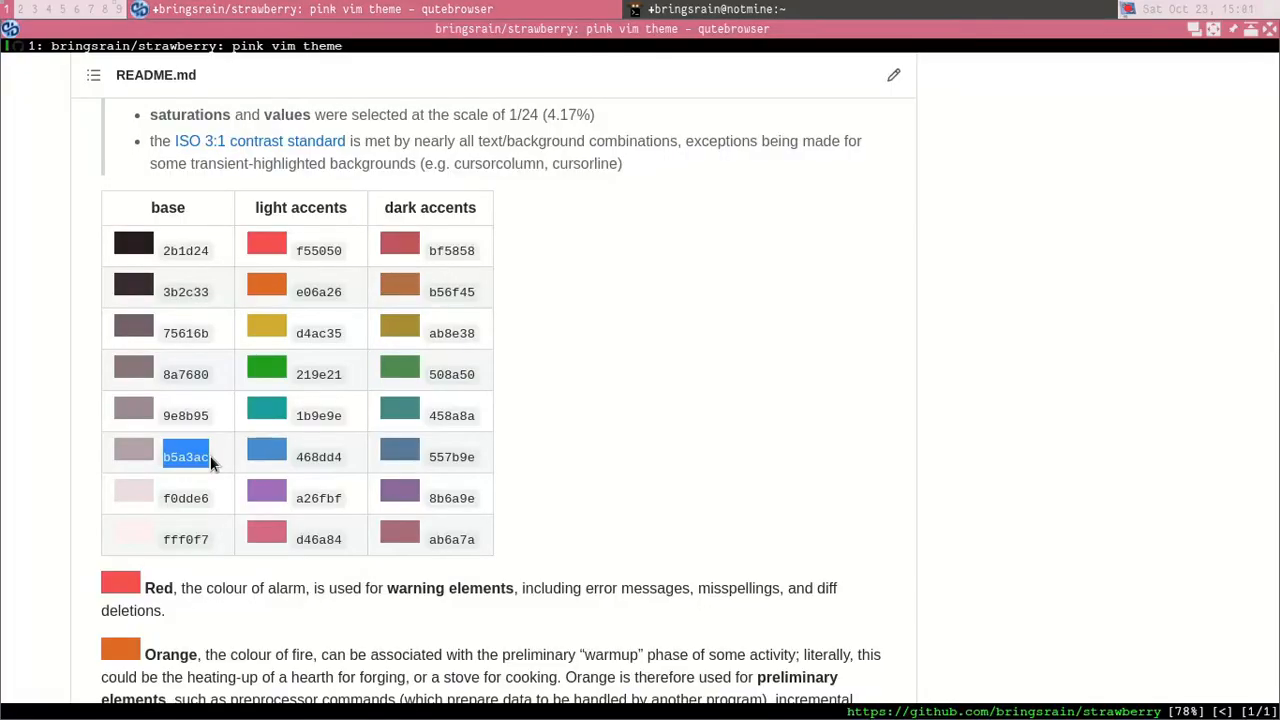
key(super+j)
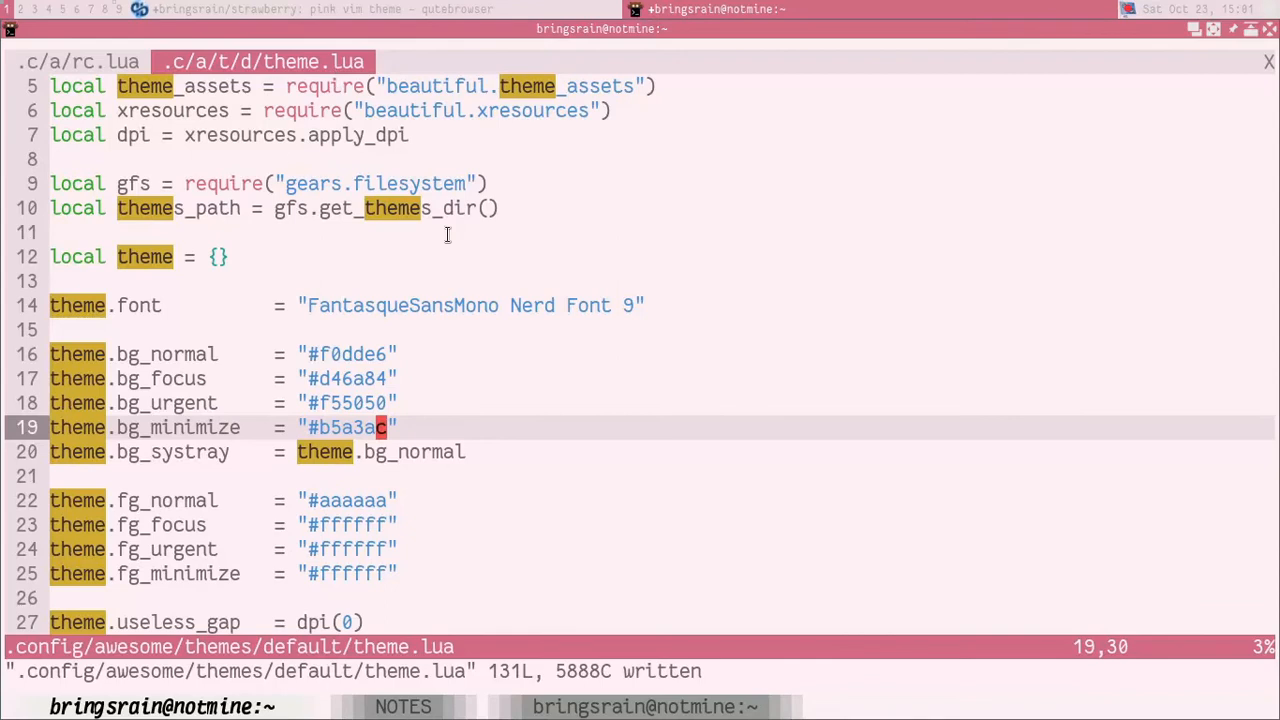
Step: Replace the theme.fg_normal hex value in theme.lua with fff0f7
key(j)
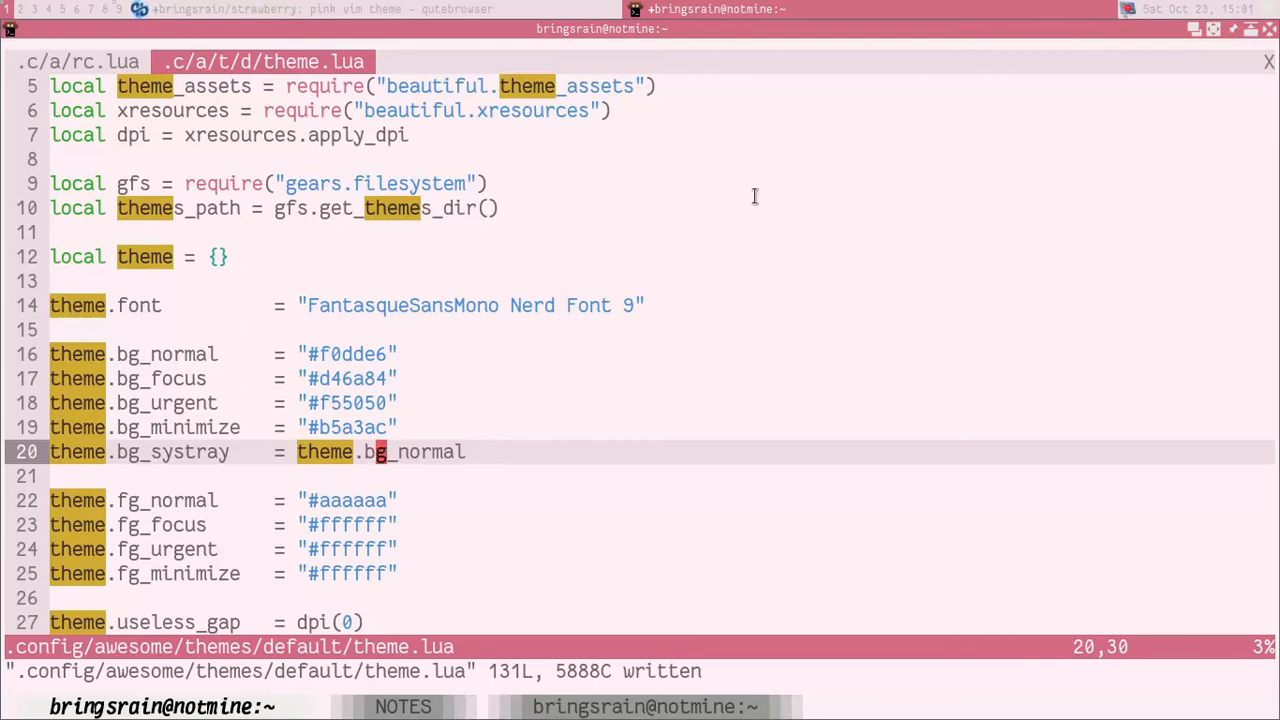
key(j)
key(j)
key(j)
key(k)
key(h)
key(h)
key(h)
key(h)
key(h)
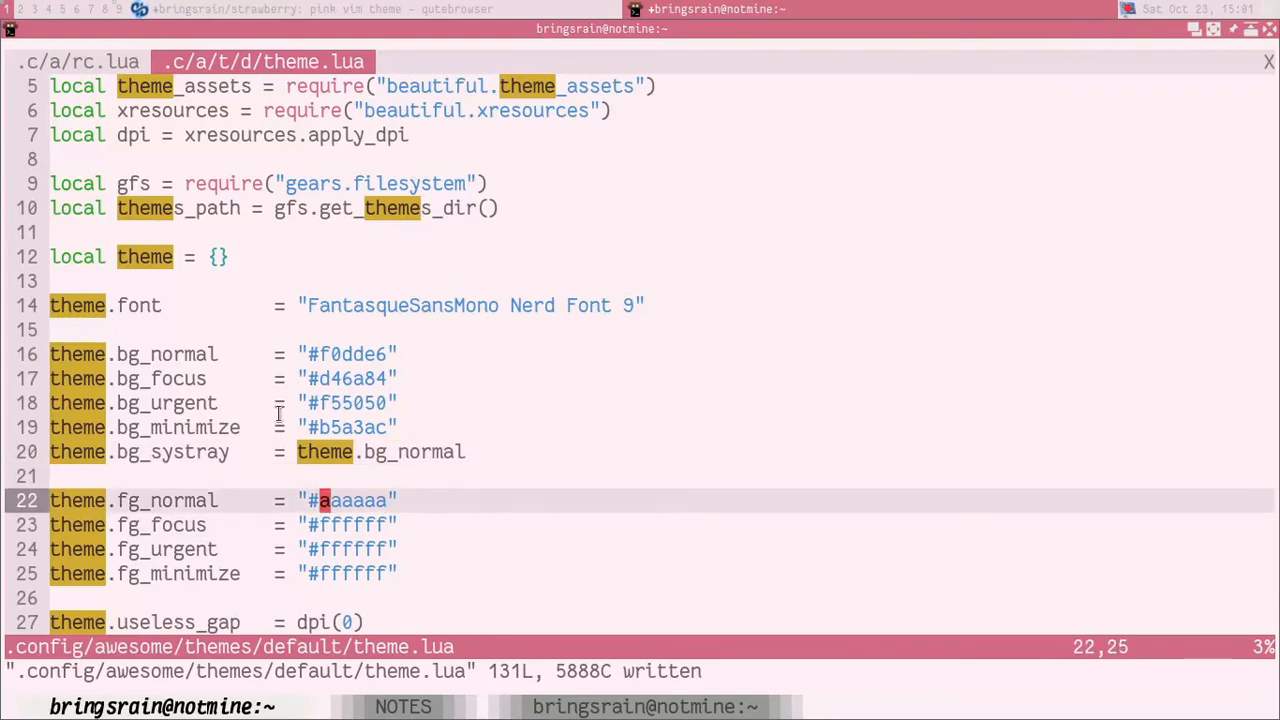
double_click(169, 356)
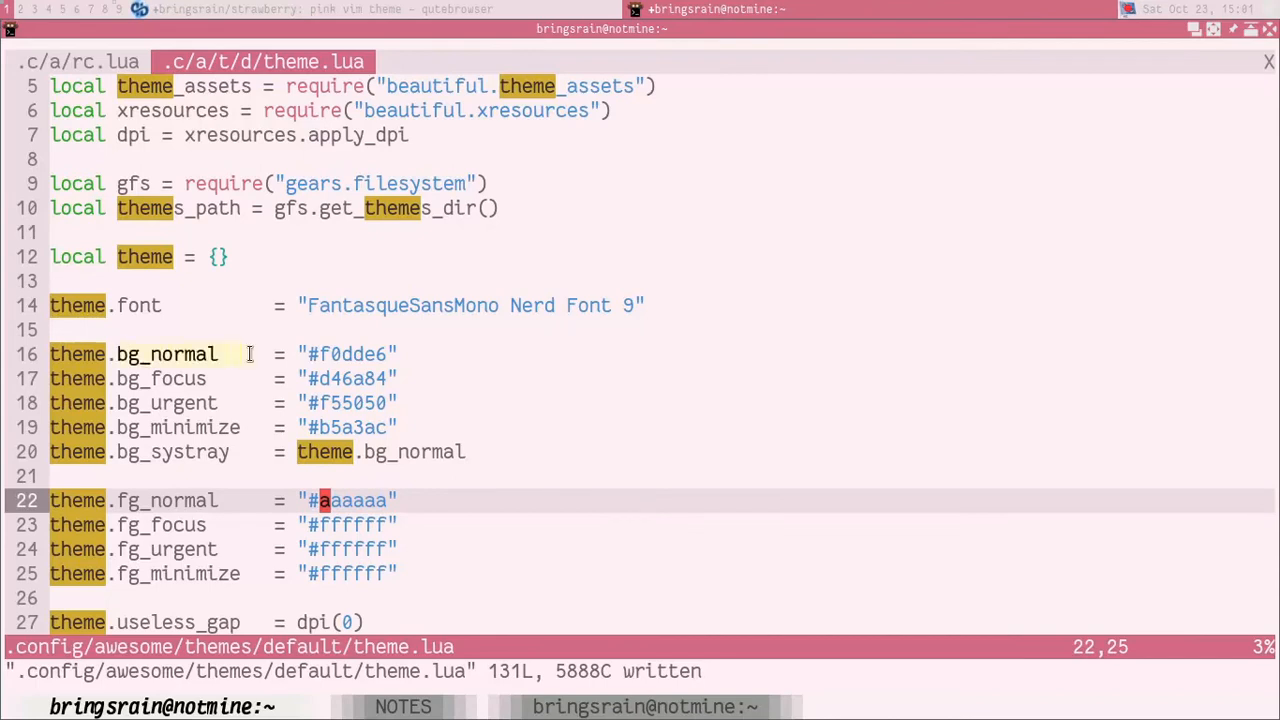
double_click(318, 354)
click(362, 468)
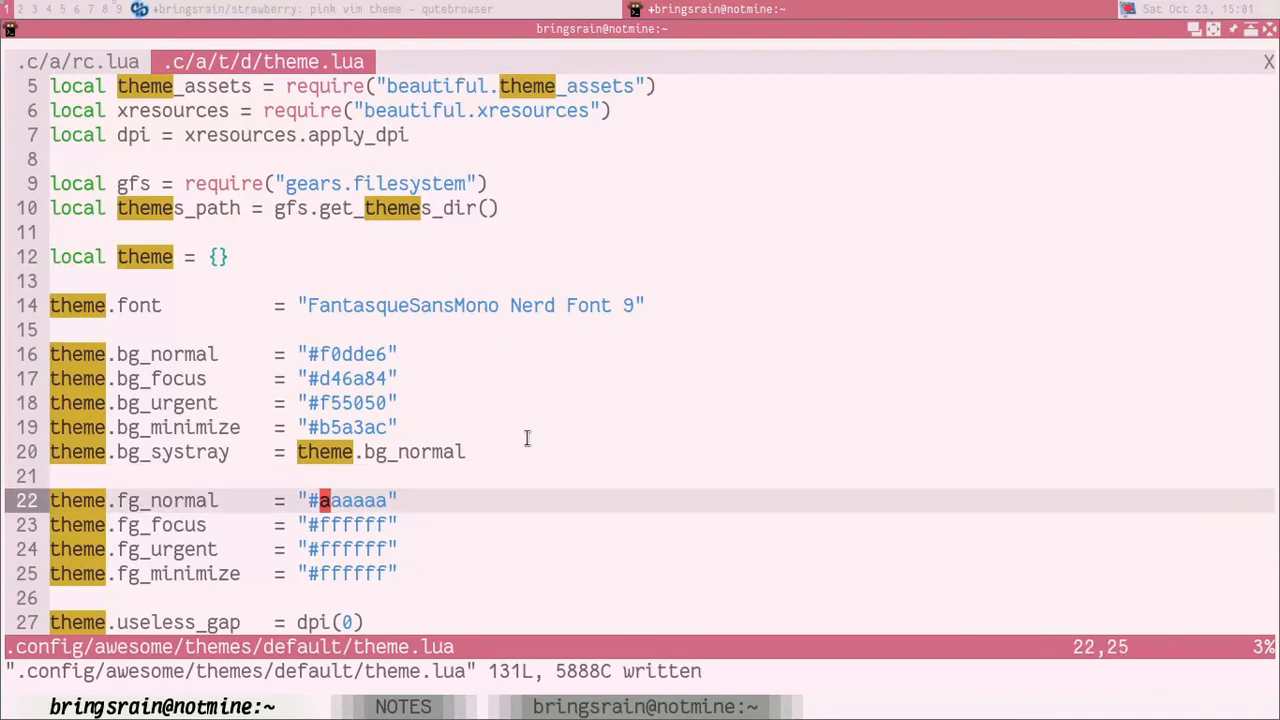
key(c)
key(t)
key(quotedbl)
text(fff0f7)
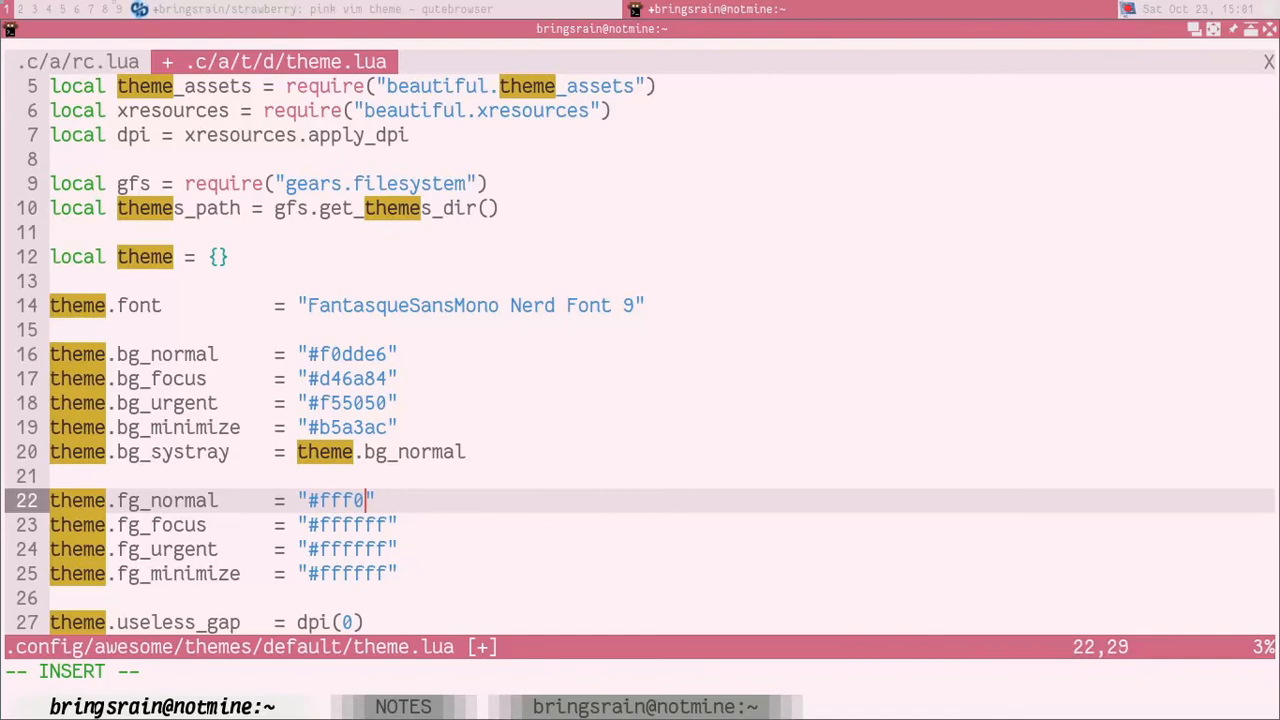
key(Escape)
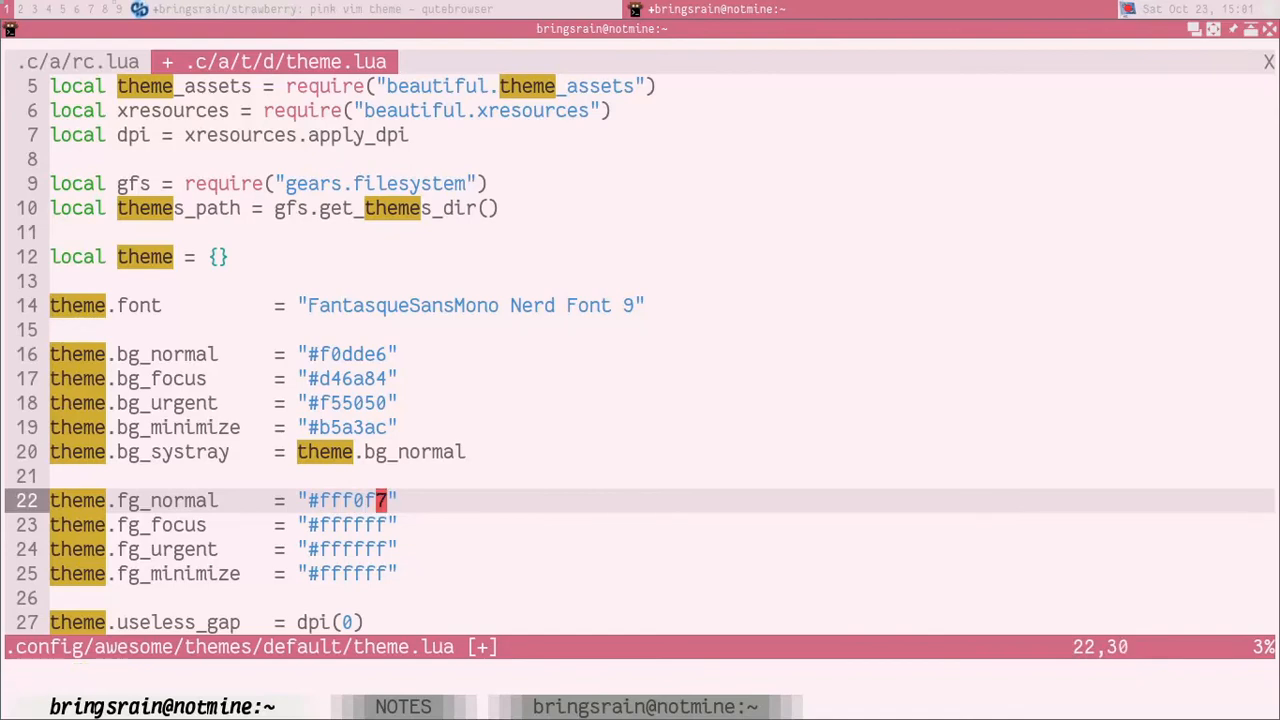
Step: Repeat the fff0f7 replacement on the theme.fg_focus, theme.fg_urgent and theme.fg_minimize hex values
key(j)
key(h)
key(h)
key(h)
key(h)
key(h)
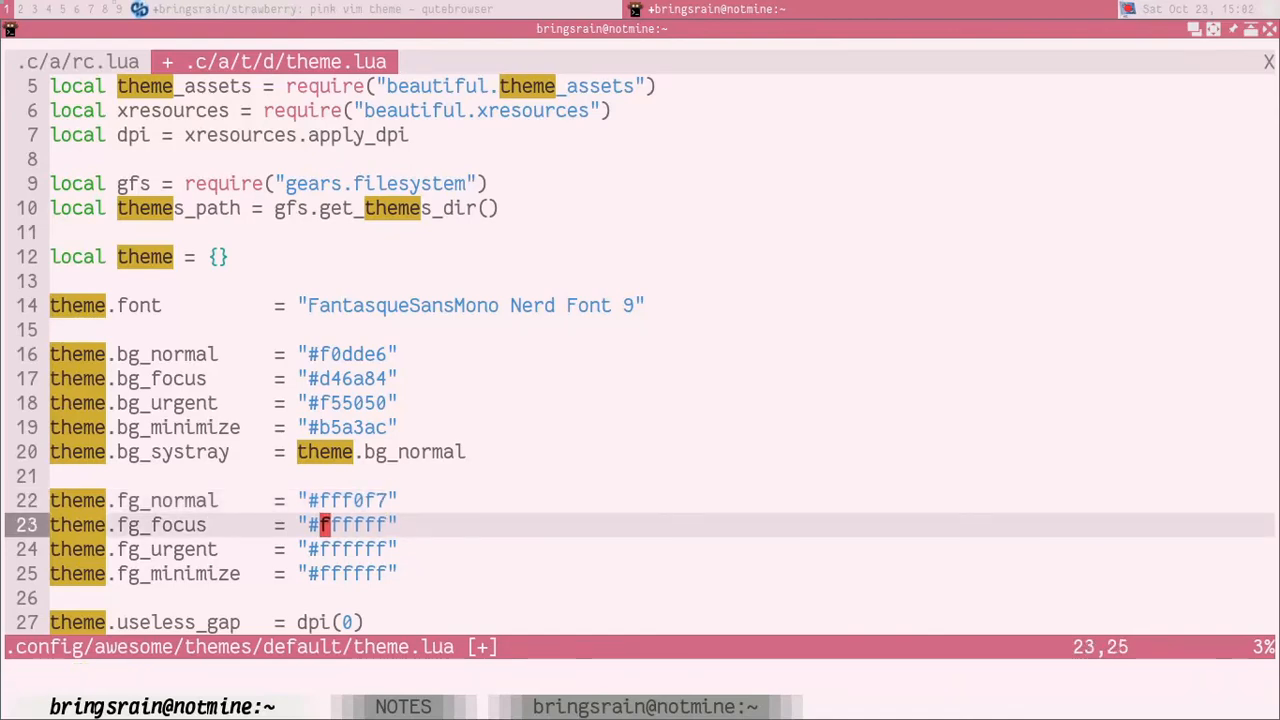
key(e)
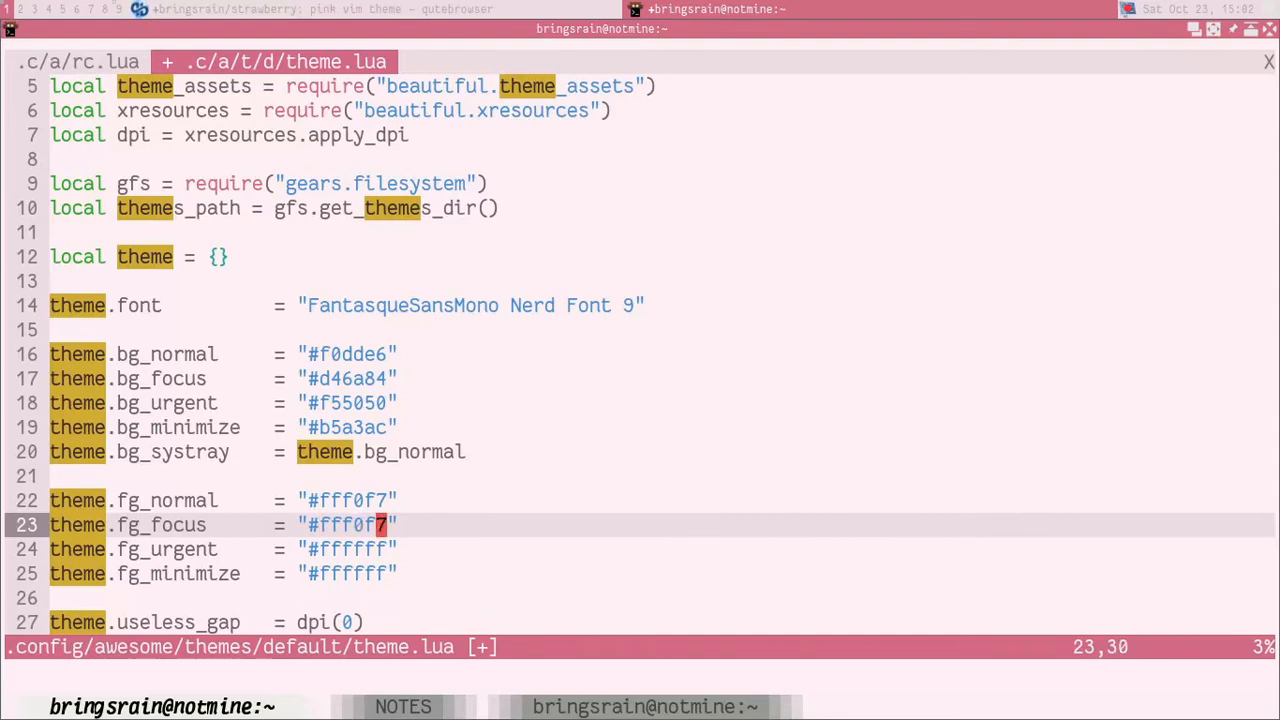
key(.)
key(j)
key(.)
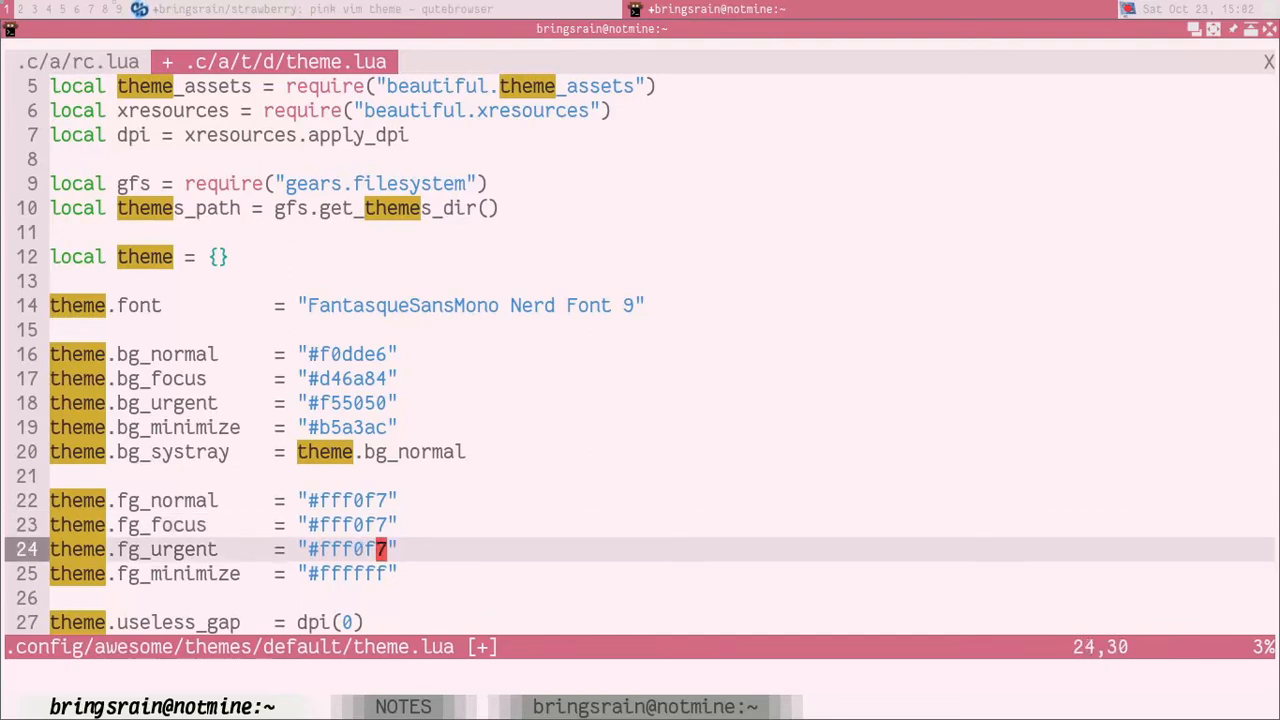
key(j)
key(.)
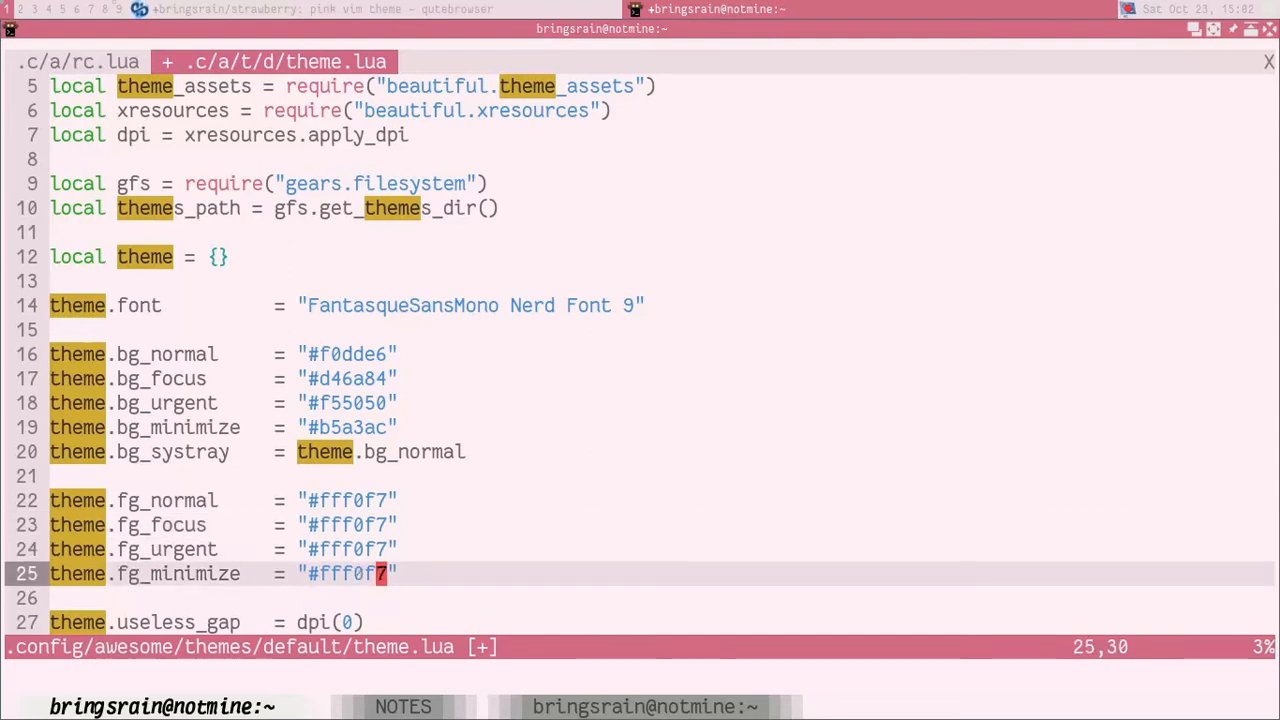
Step: Save theme.lua and restart AwesomeWM to apply the new foreground colours
key(k)
key(k)
key(k)
key(j)
key(j)
text(:w)
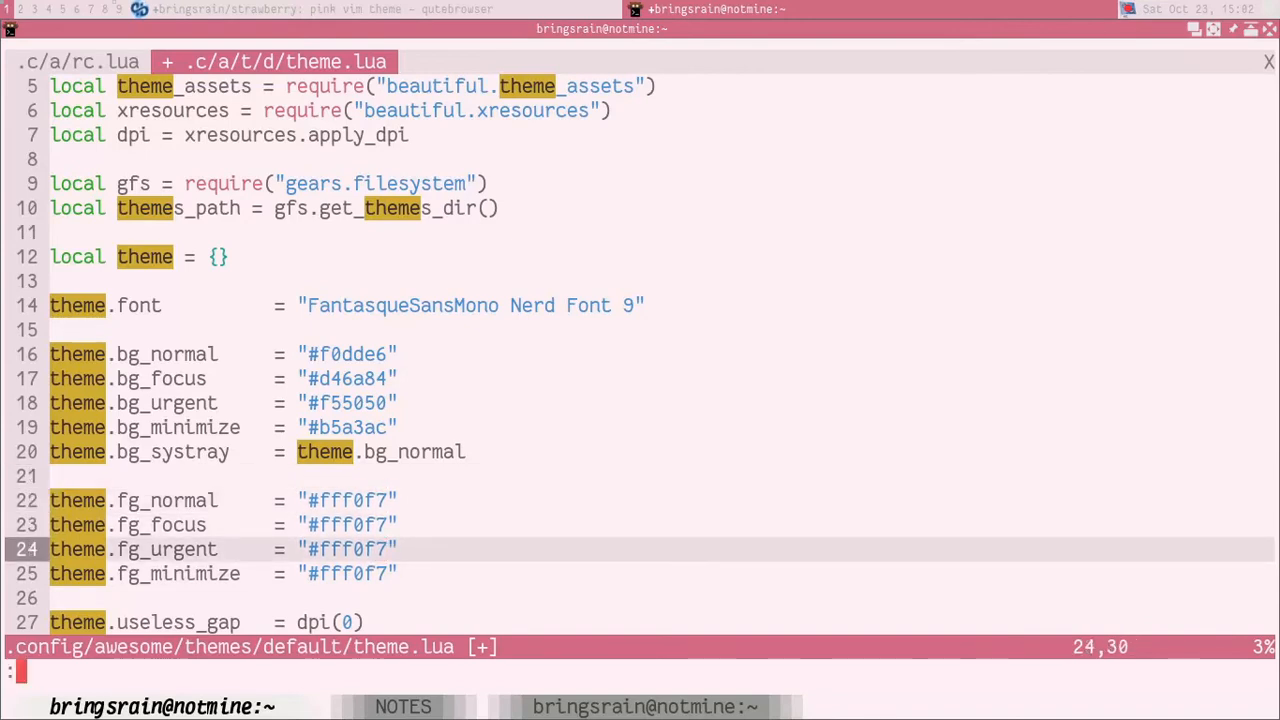
key(Return)
key(super+ctrl+r)
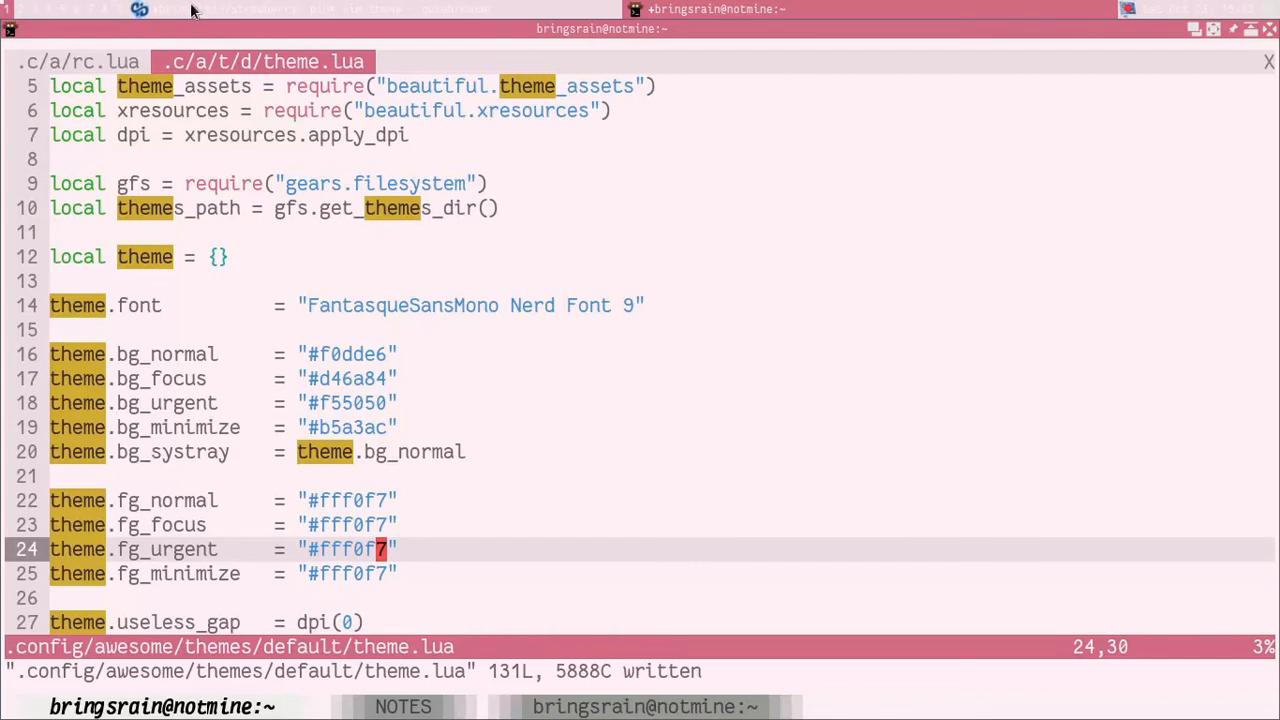
Step: Copy the d46a84 hex value from the theme.bg_focus line
key(k)
key(k)
key(k)
key(k)
key(k)
key(k)
key(k)
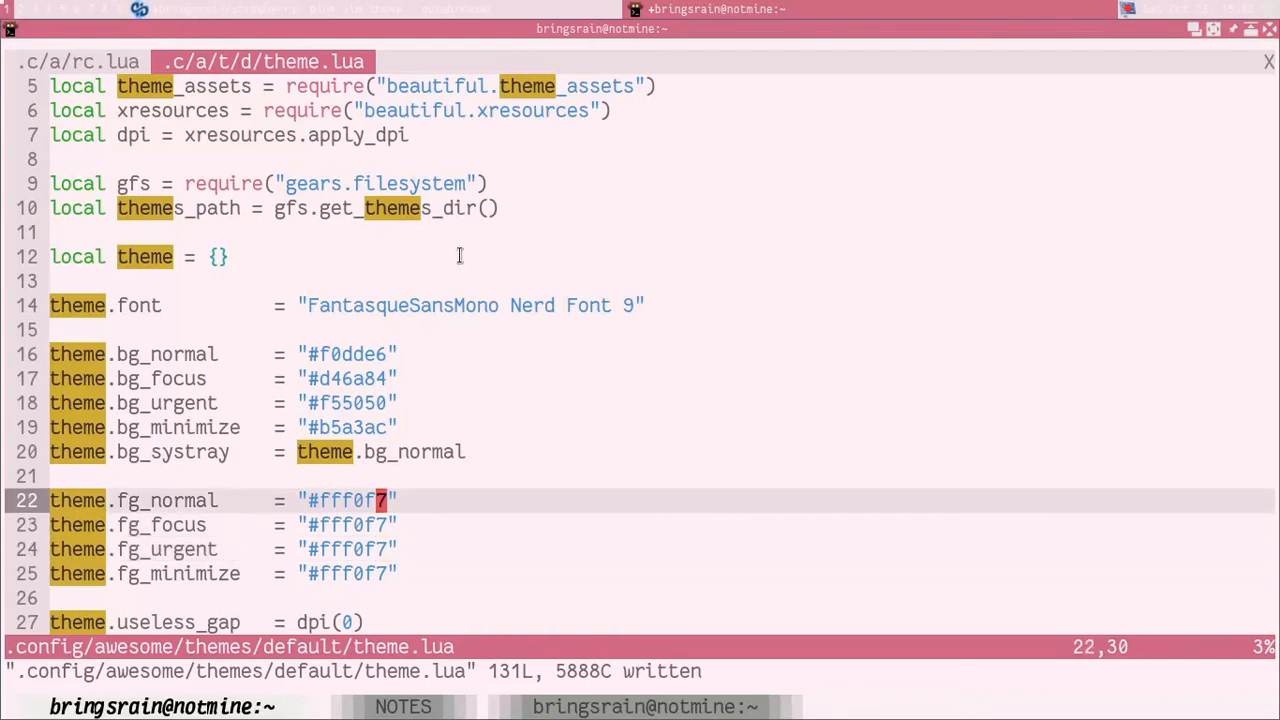
key(v)
key(h)
key(h)
key(h)
key(h)
key(h)
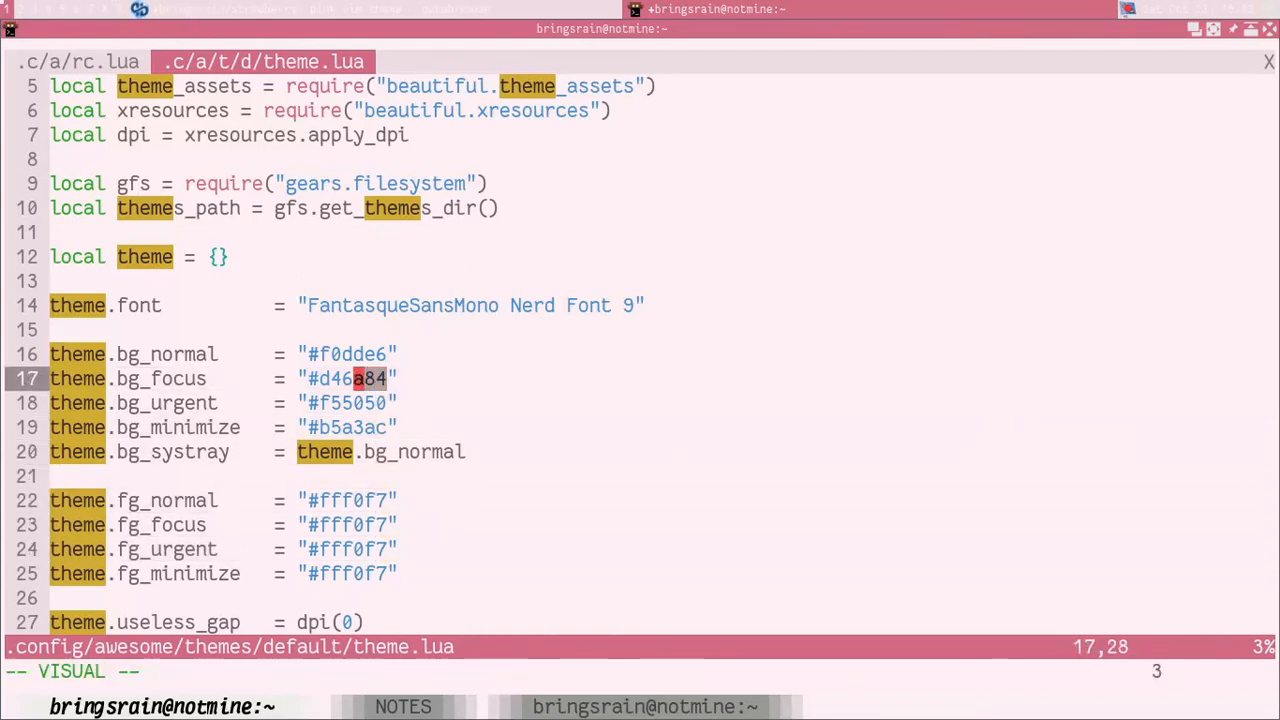
key(Escape)
Step: Replace the theme.fg_normal hex value with the copied d46a84 and save theme.lua
key(j)
key(j)
key(j)
key(j)
key(j)
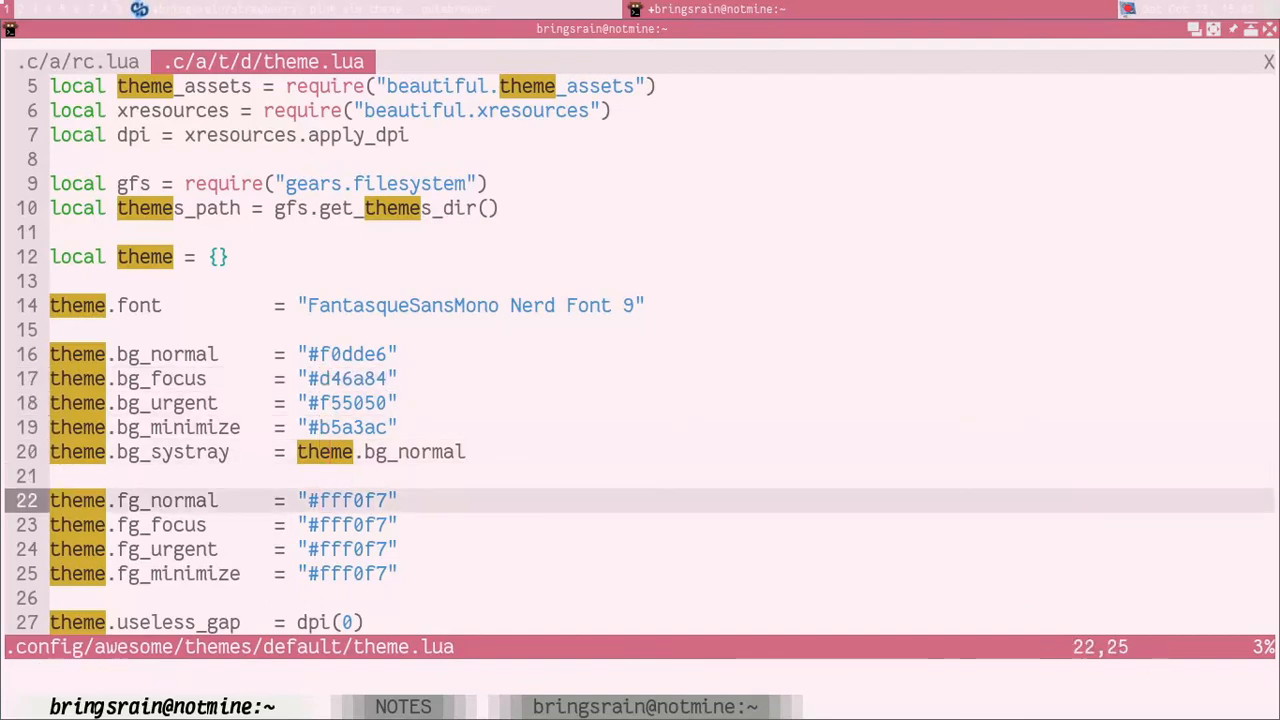
key(v)
text(e)
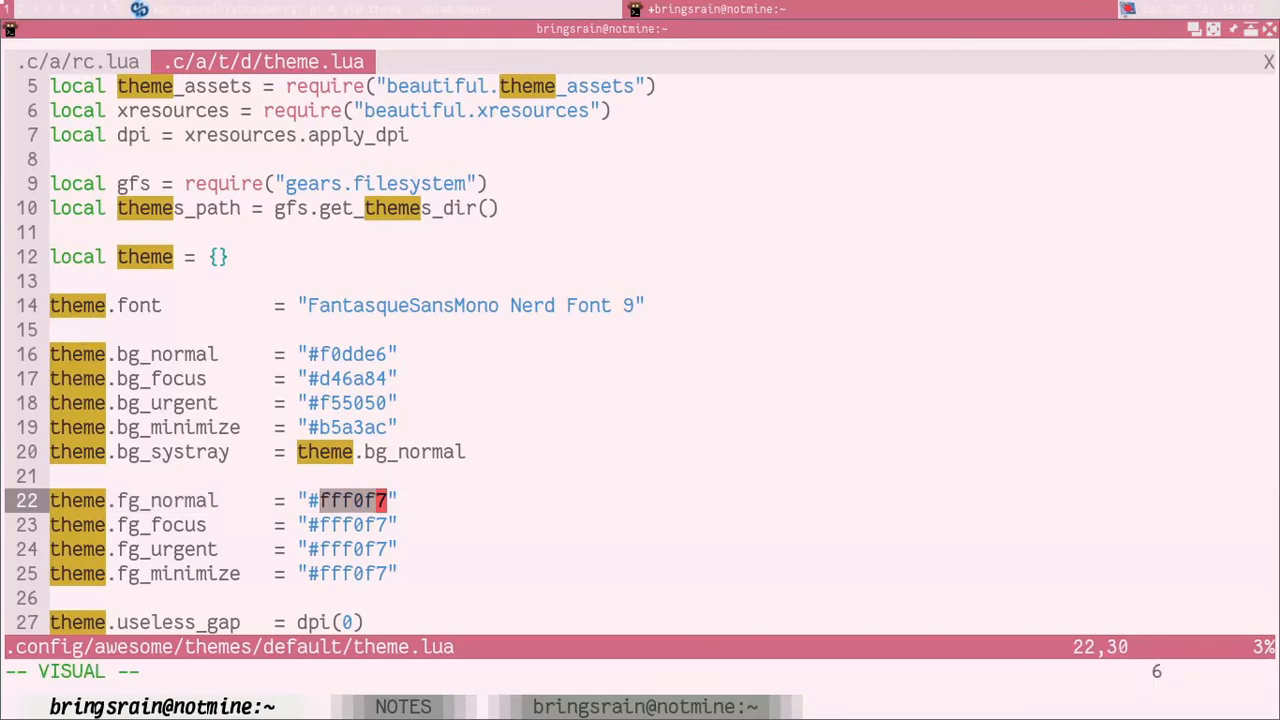
text(p:w)
key(Return)
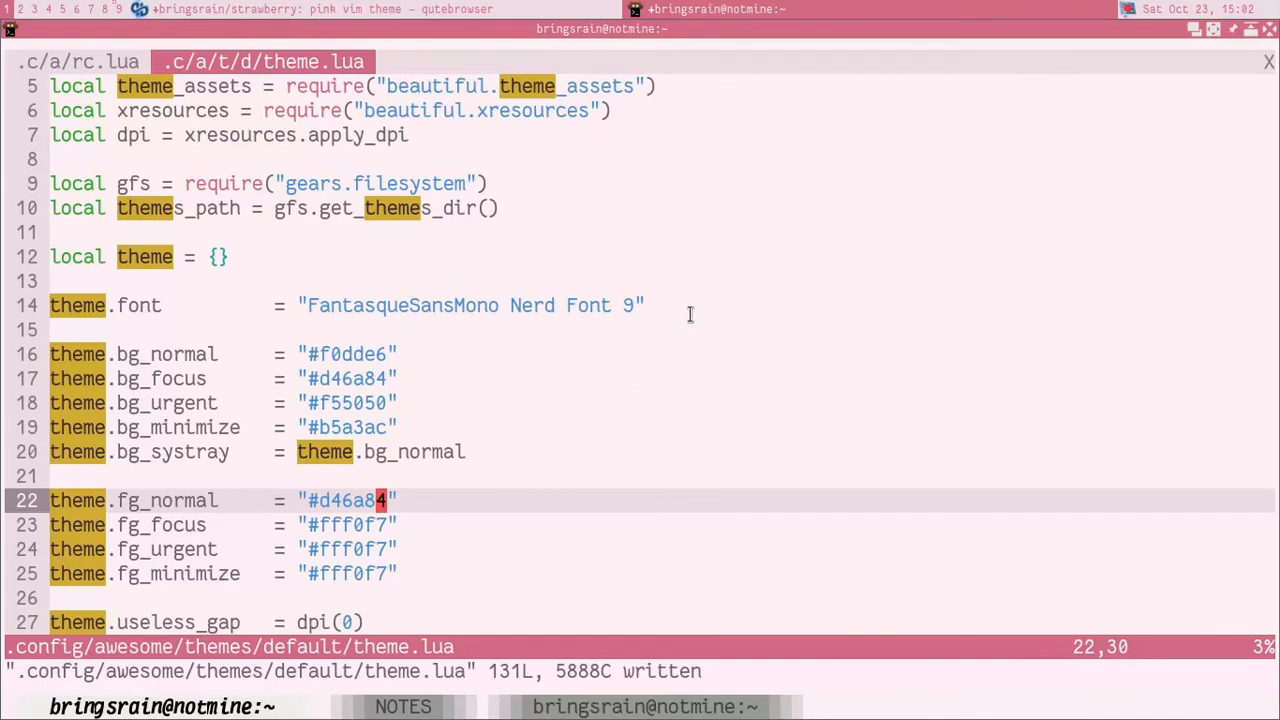
Step: Look over the foreground, gap and border settings in theme.lua
key(j)
key(j)
key(k)
key(k)
key(j)
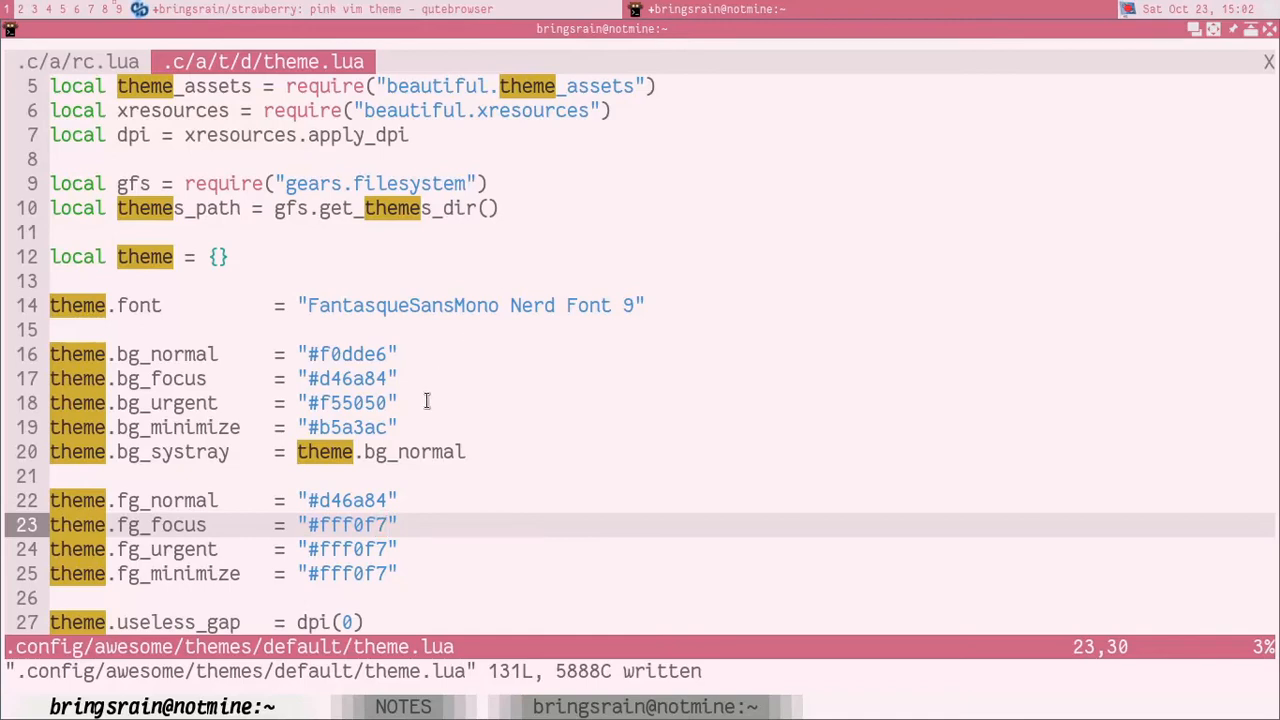
key(j)
key(j)
key(j)
key(j)
key(j)
key(j)
key(j)
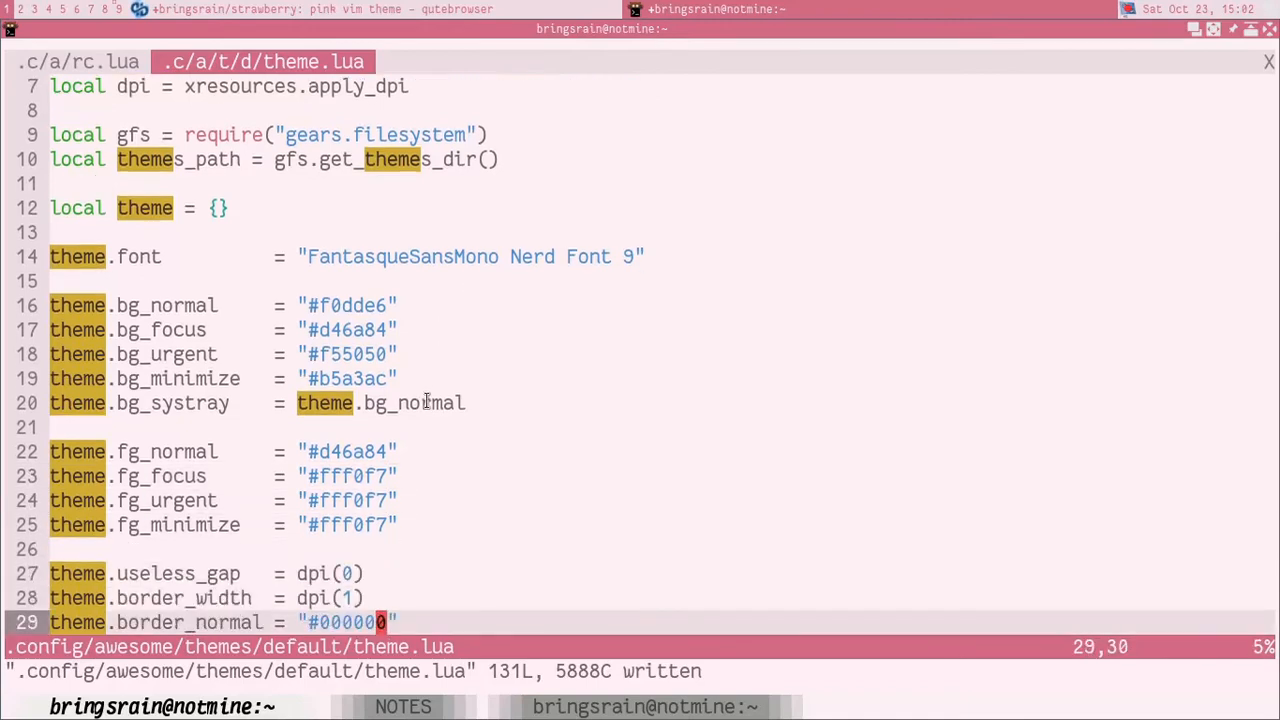
Step: Check the ricing notes' theme configuration list down to the "Ganti warna tema" item
key(j)
key(super+j)
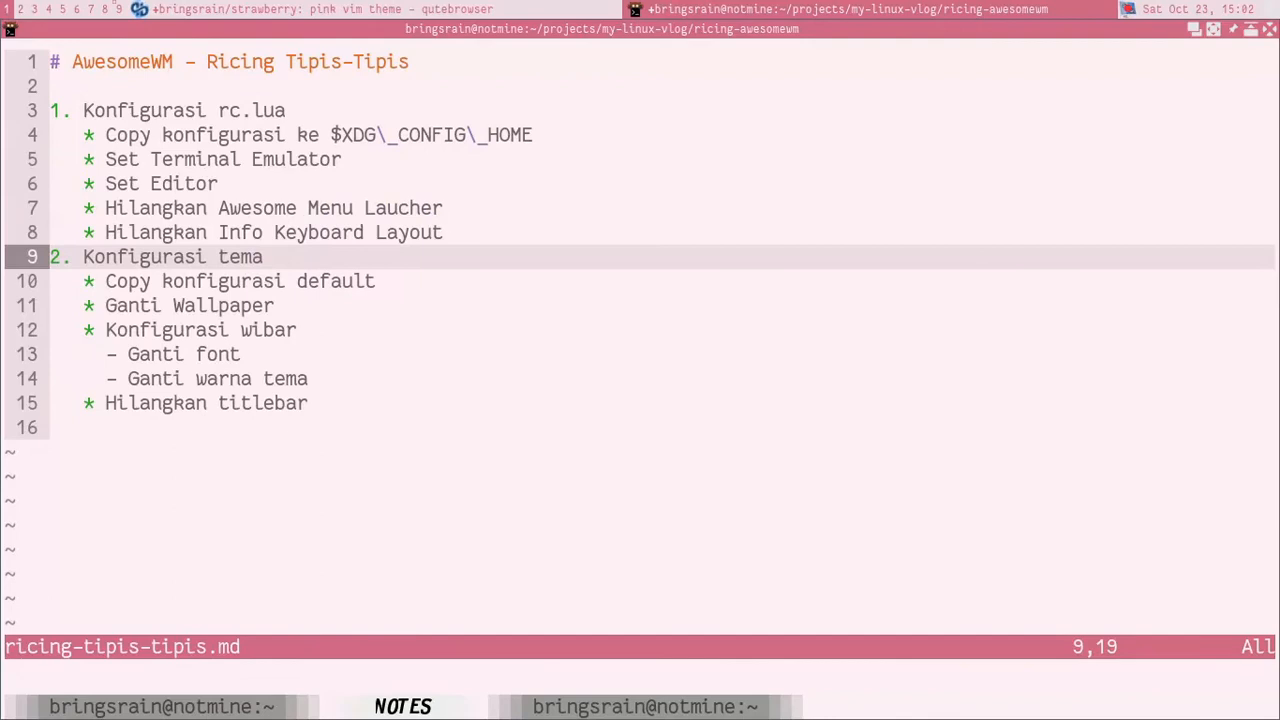
key(j)
key(j)
key(j)
key(j)
key(j)
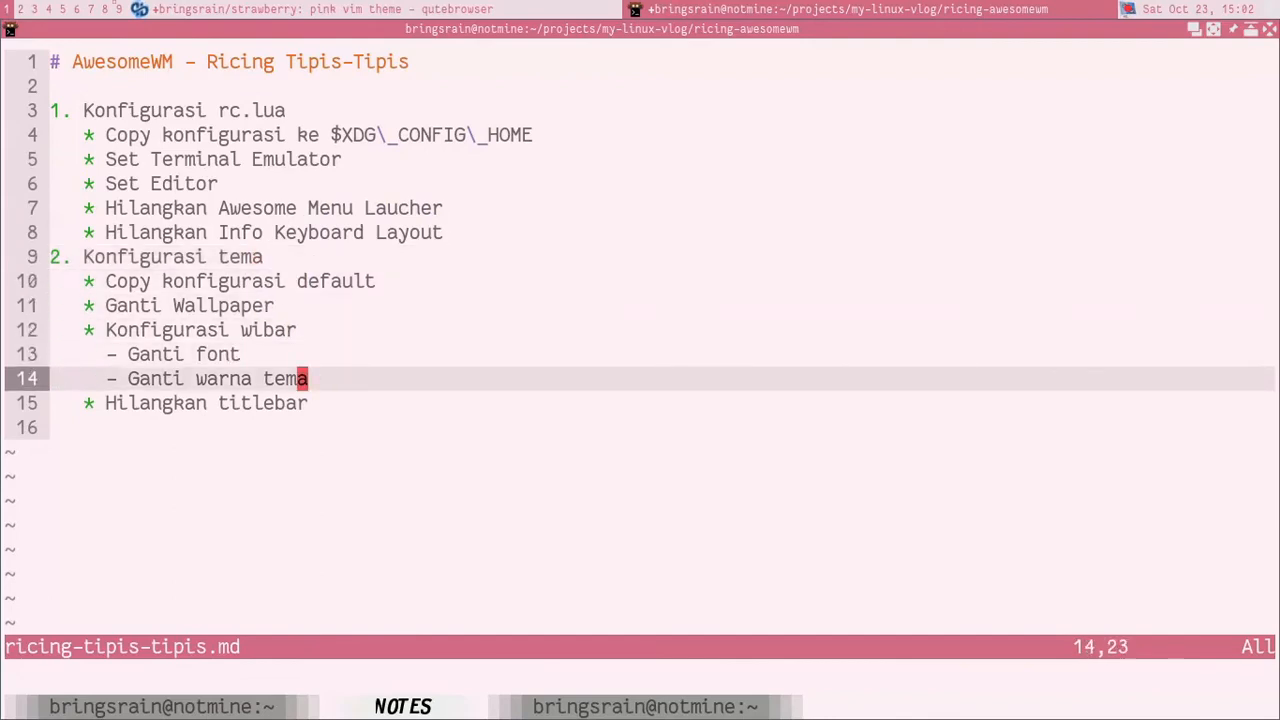
Step: Return to the theme.border_normal line in theme.lua and tile the terminal side by side with the strawberry palette page
key(super+k)
key(j)
key(j)
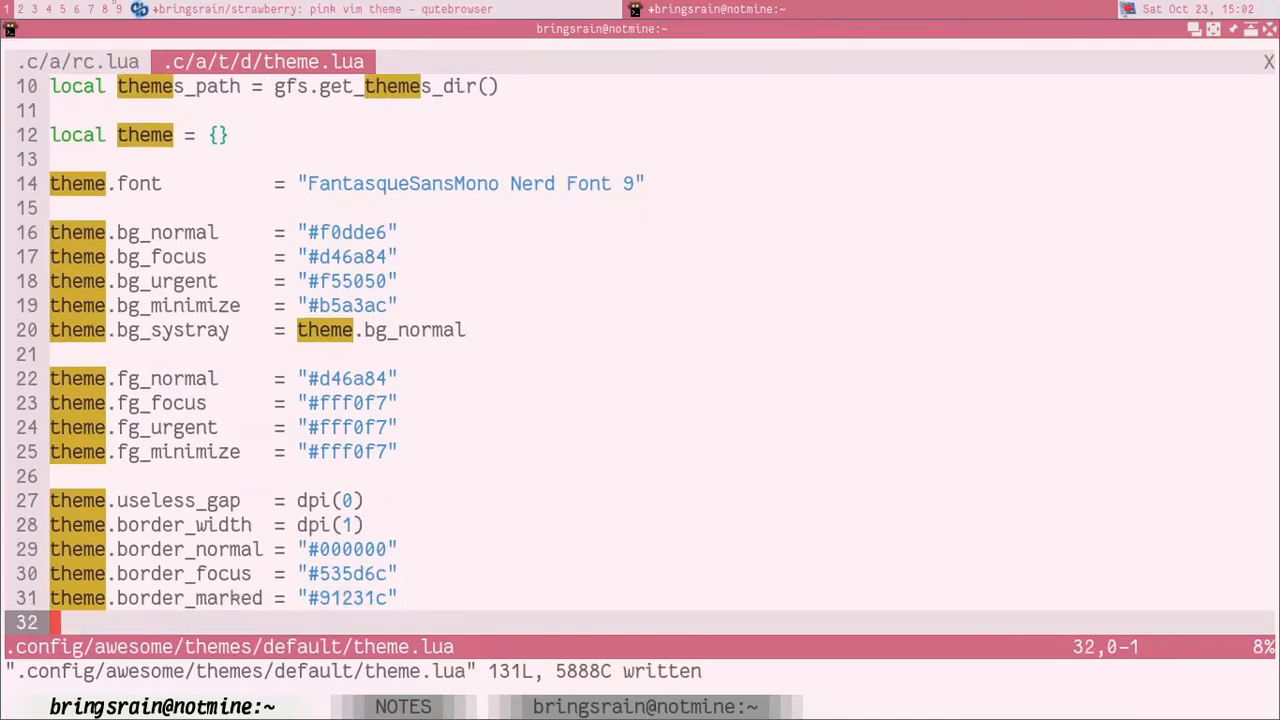
key(k)
key(k)
key(k)
key(k)
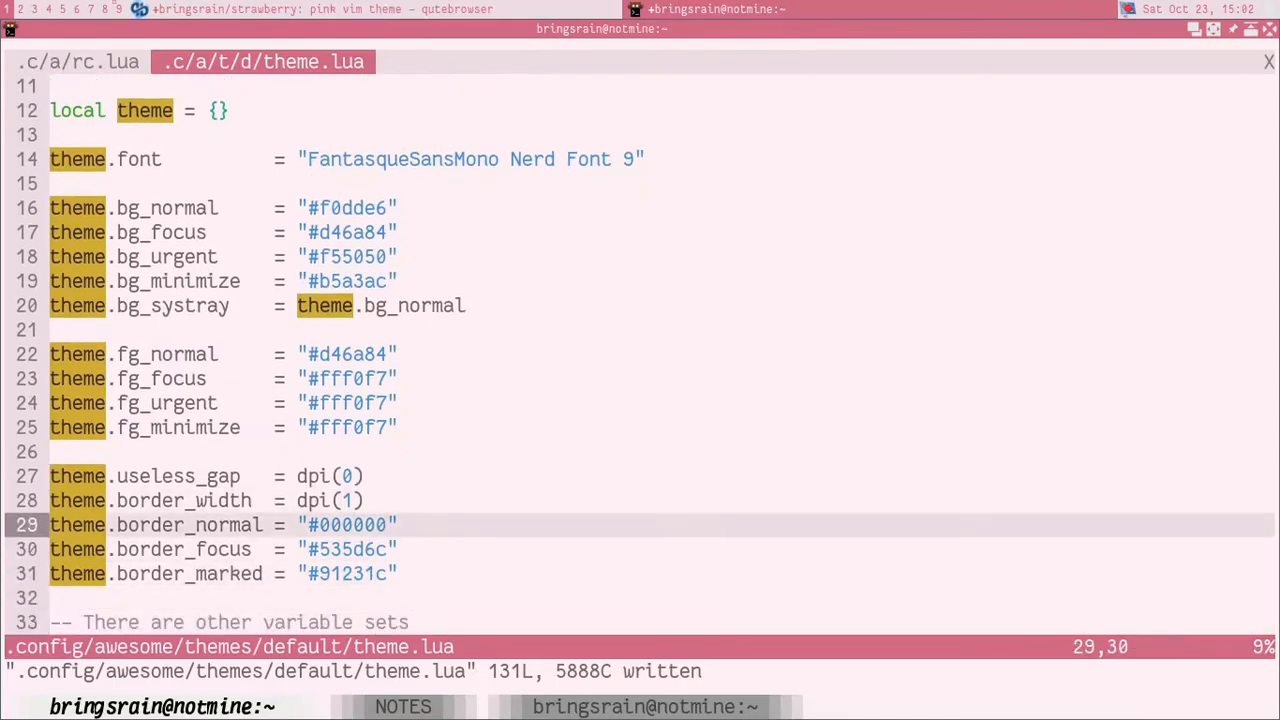
key(super+m)
key(super+j)
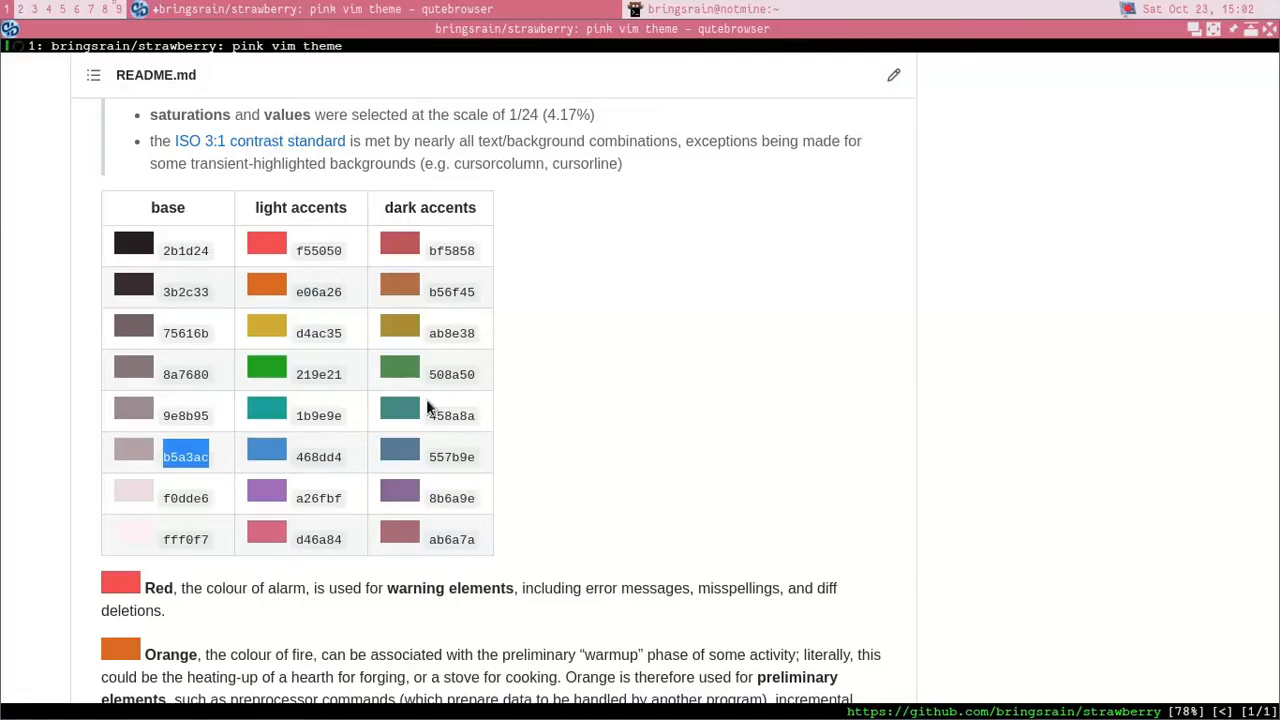
key(super+m)
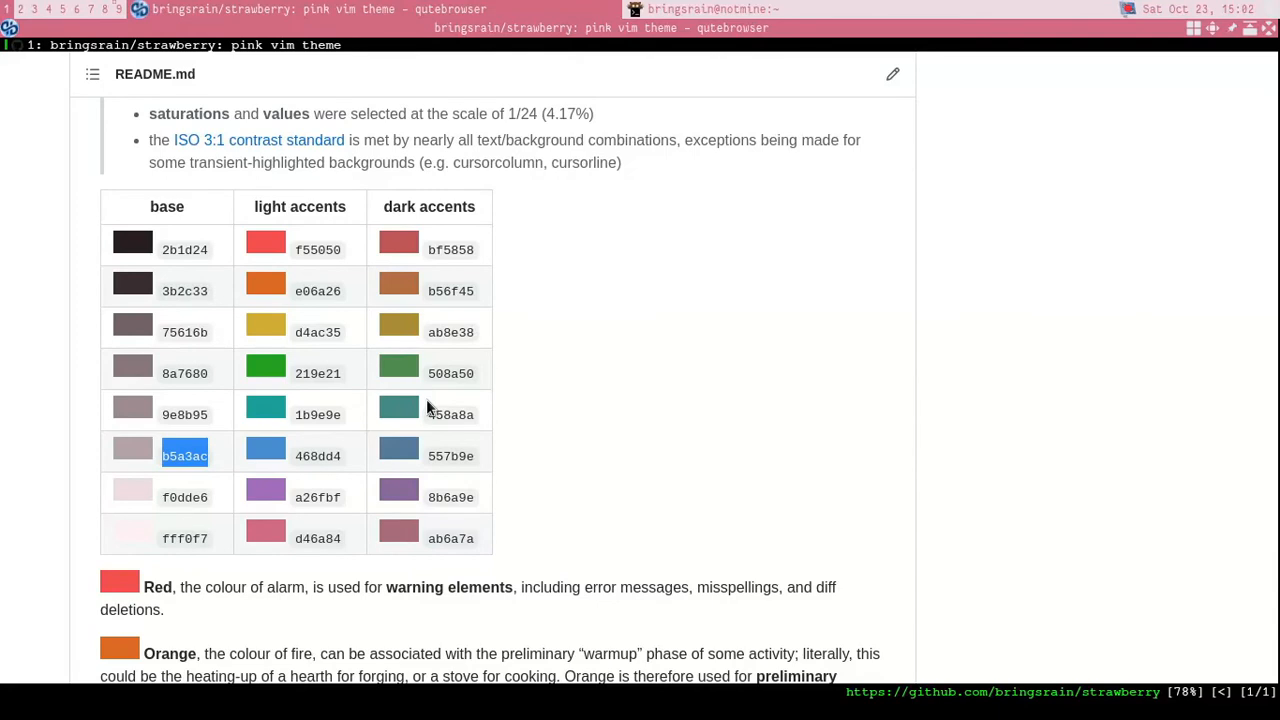
key(super+space)
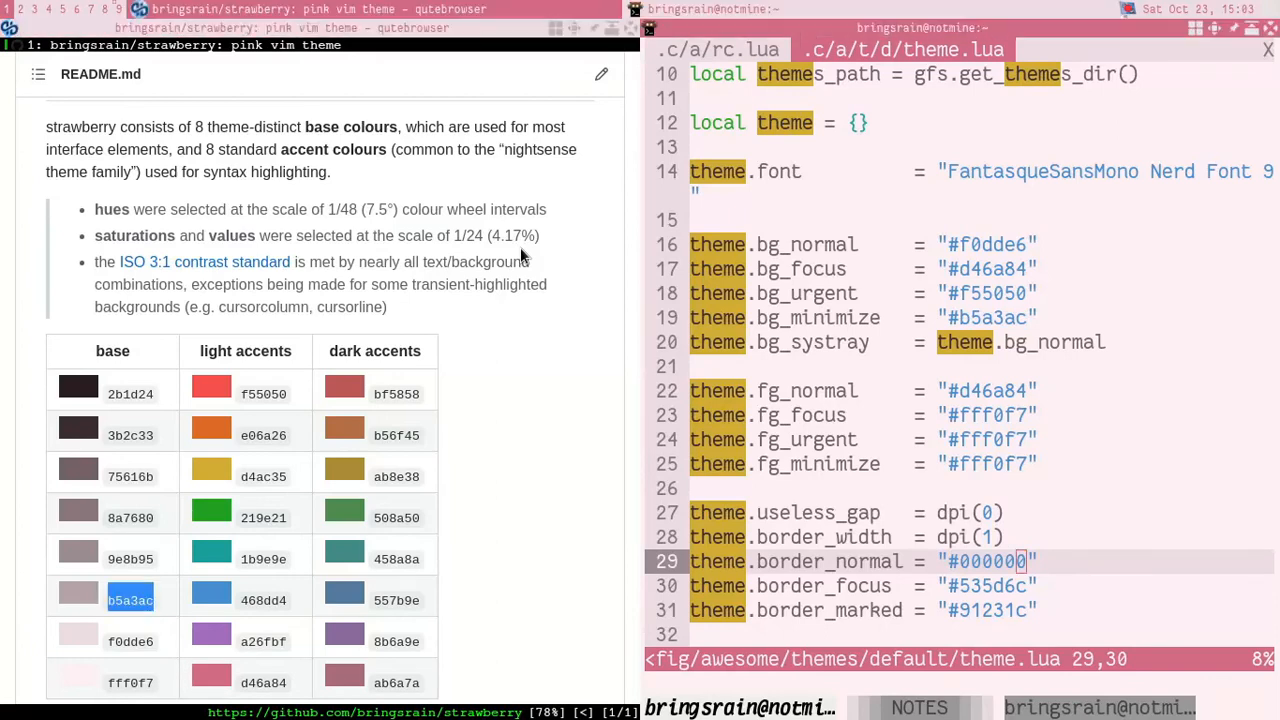
Step: Replace the theme.border_normal hex value with the palette's light accent a26fbf and save theme.lua
key(k)
key(j)
key(c)
key(i)
key(w)
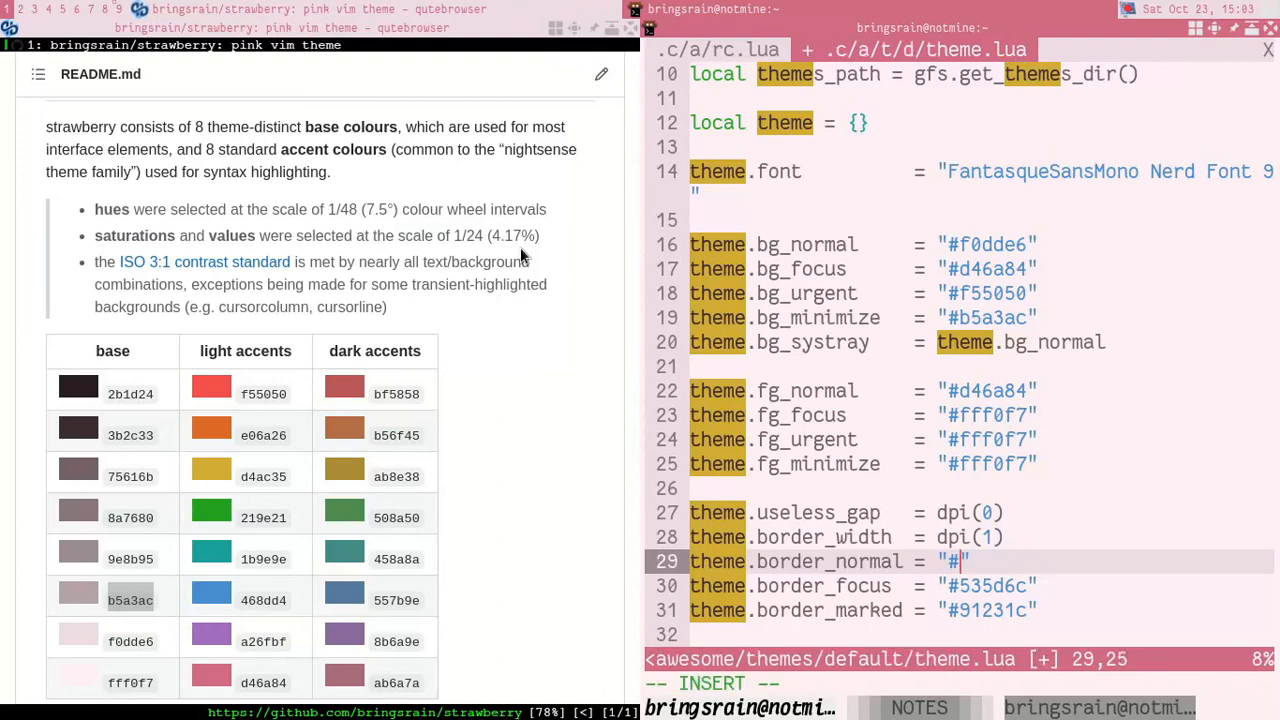
scroll(205, 372, down, 3)
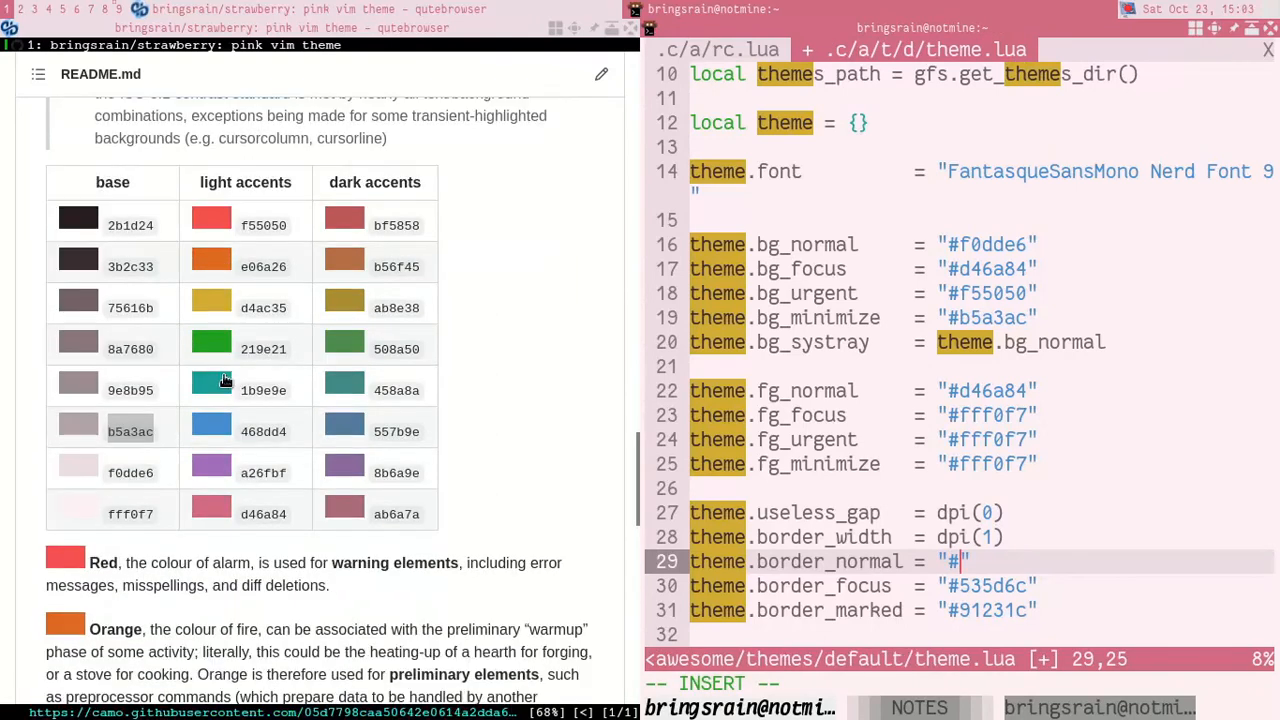
drag(242, 474, 284, 474)
key(ctrl+c)
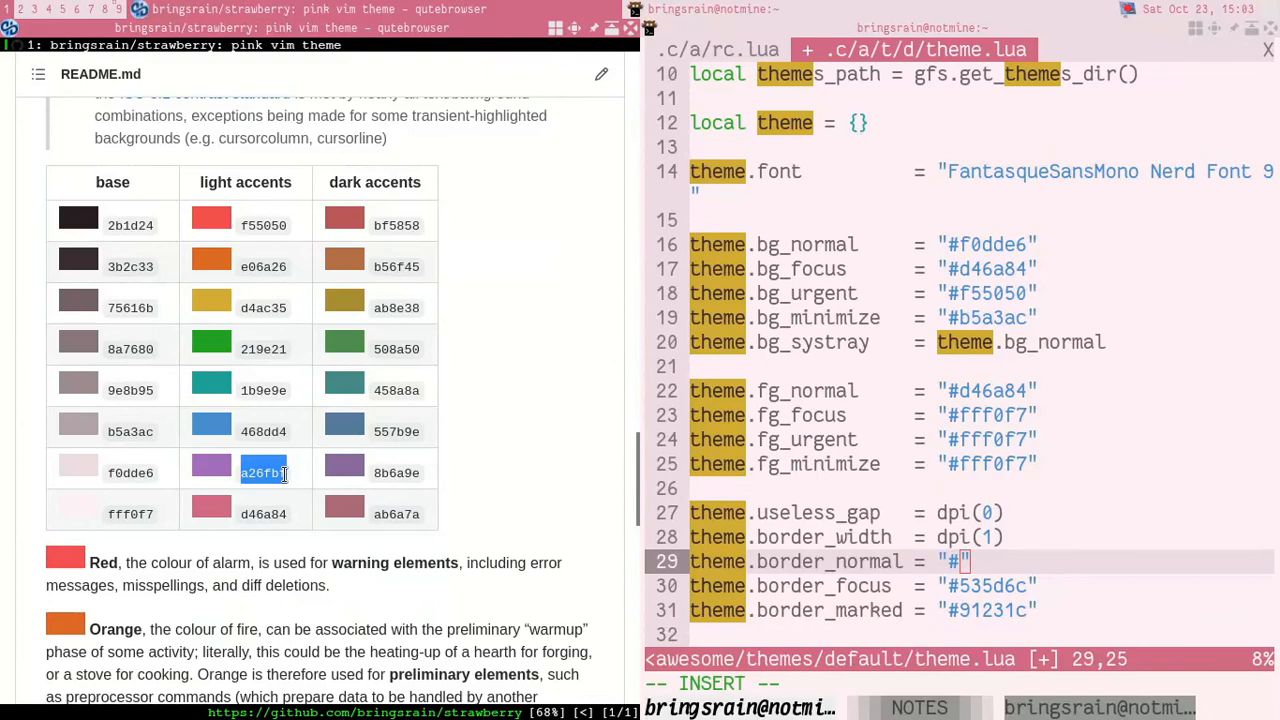
key(super+j)
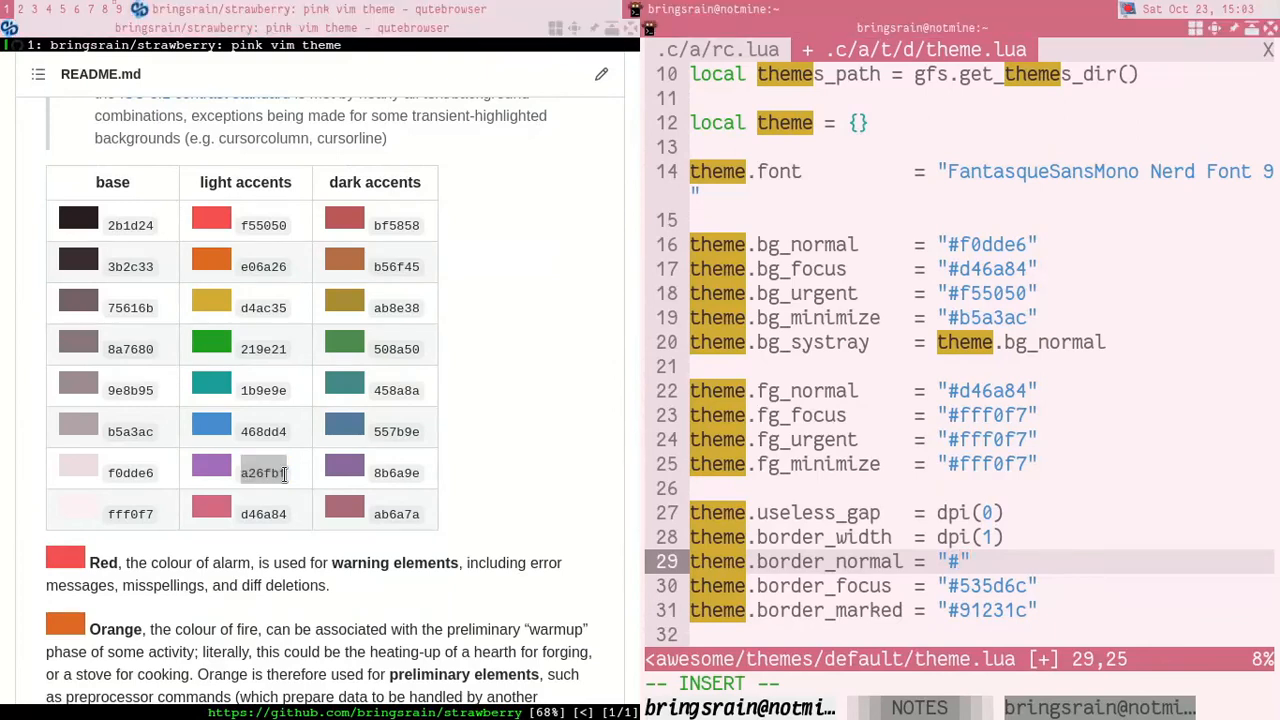
key(shift+Insert)
key(Escape)
text(:w)
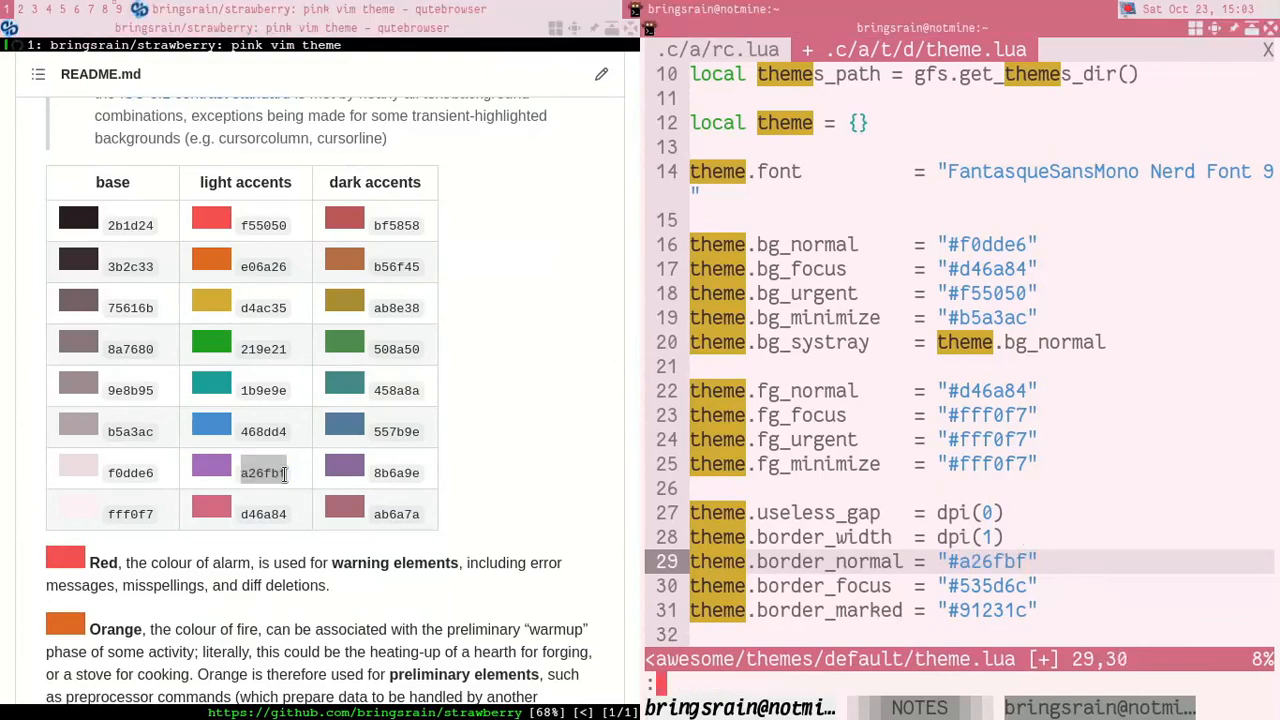
key(Return)
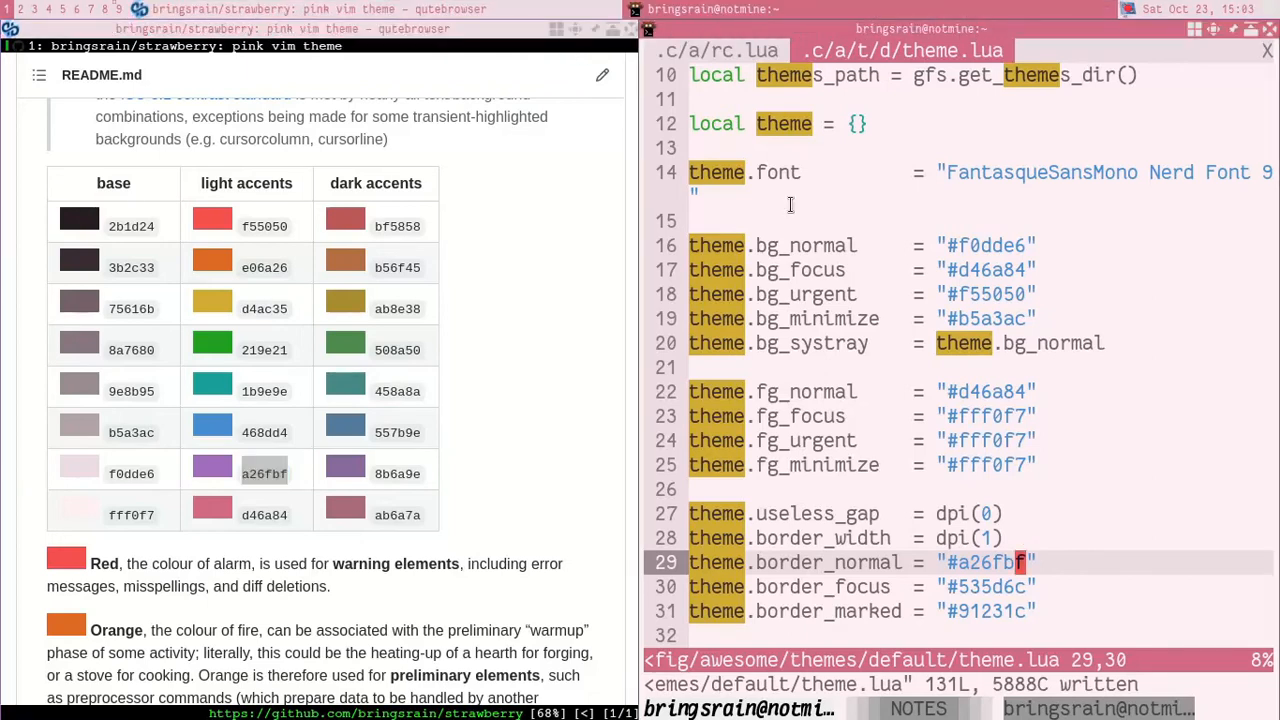
Step: Replace the theme.border_normal hex value with the palette's base colour 8a7680
key(k)
key(j)
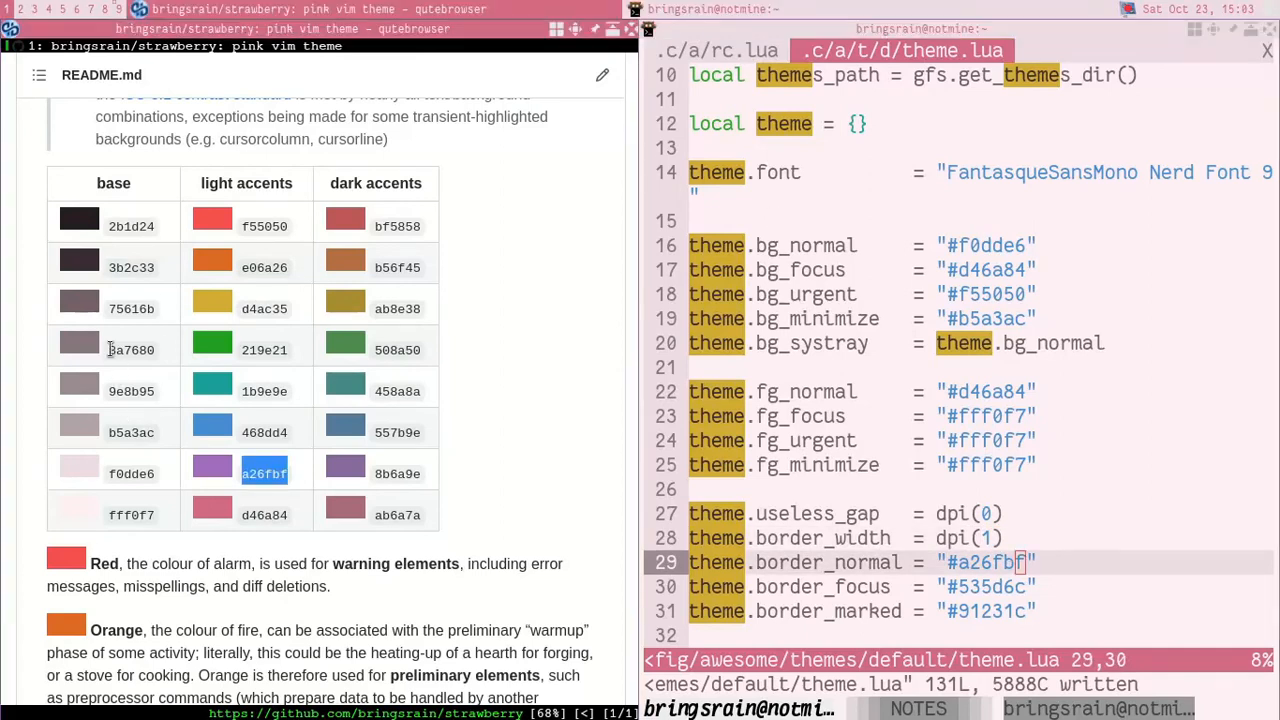
drag(111, 349, 157, 349)
key(ctrl+c)
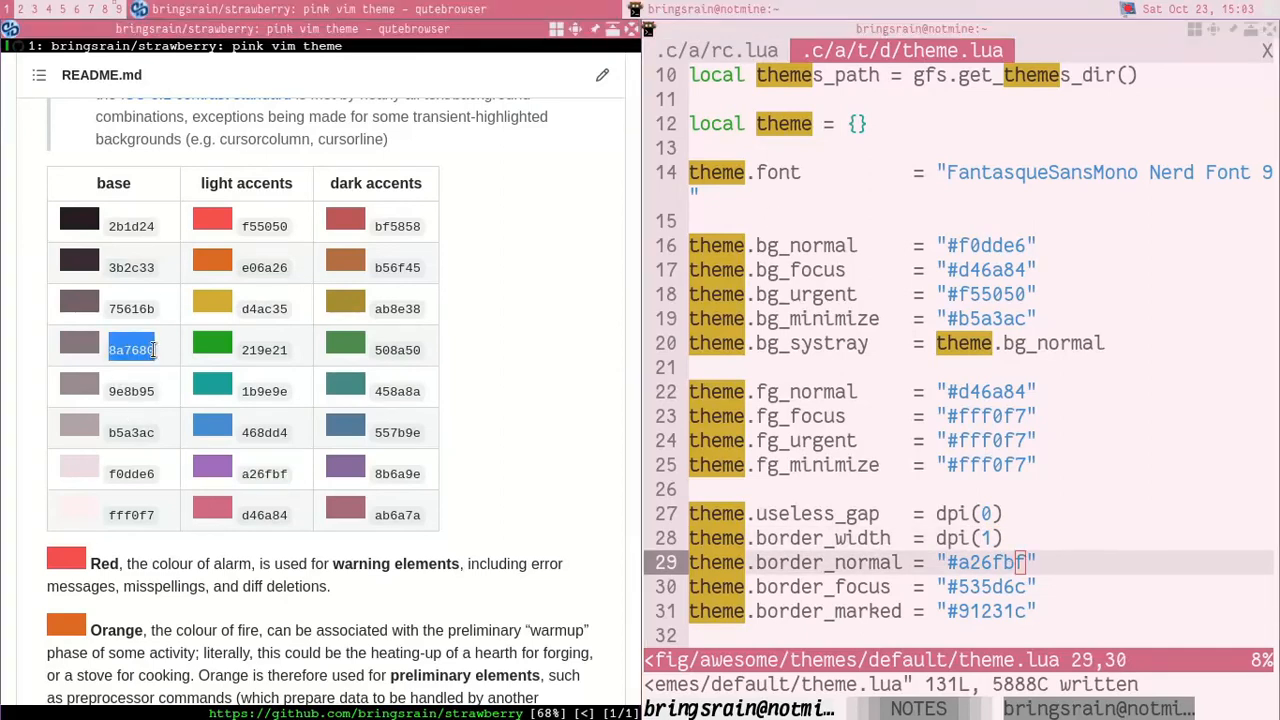
key(super+j)
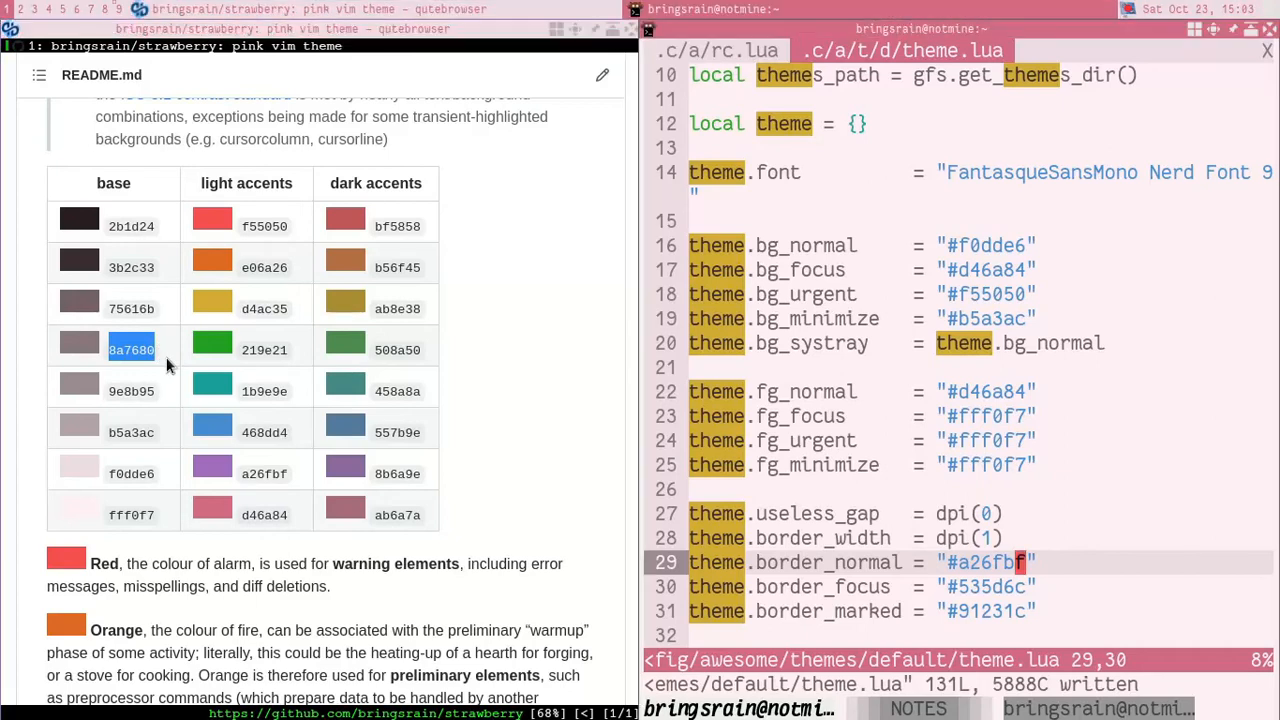
key(c)
key(i)
key(w)
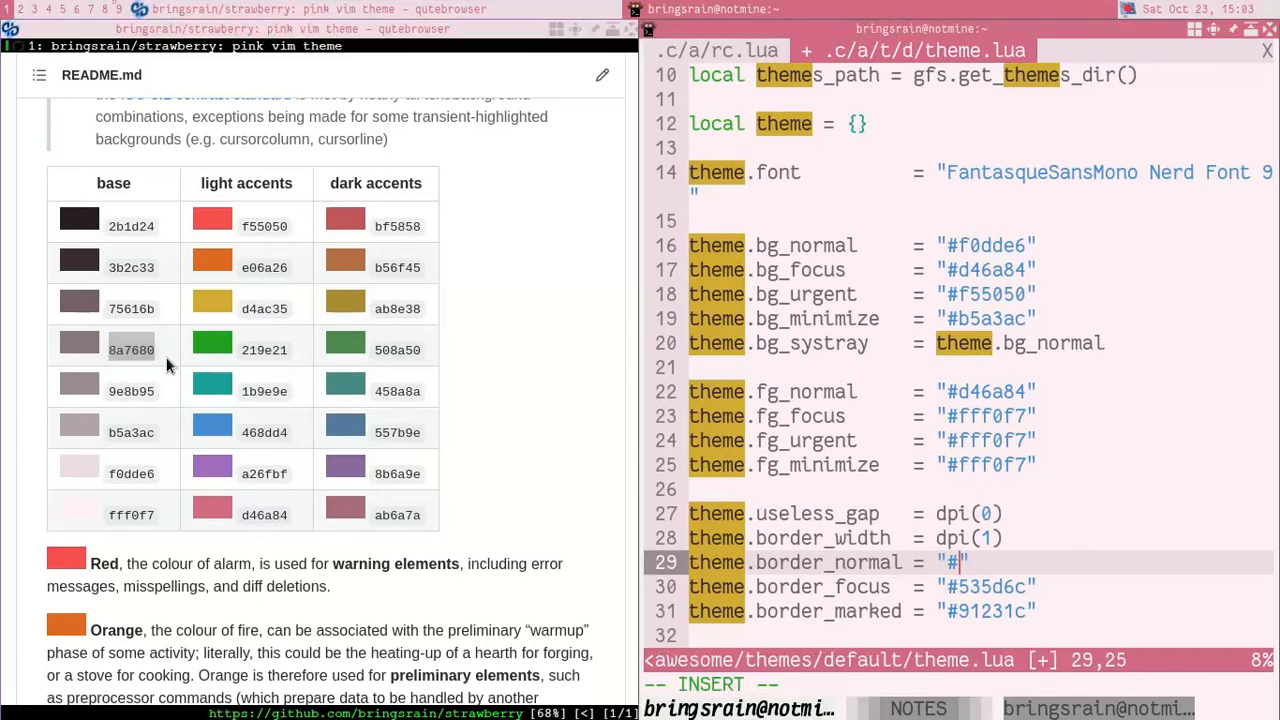
key(shift+Insert)
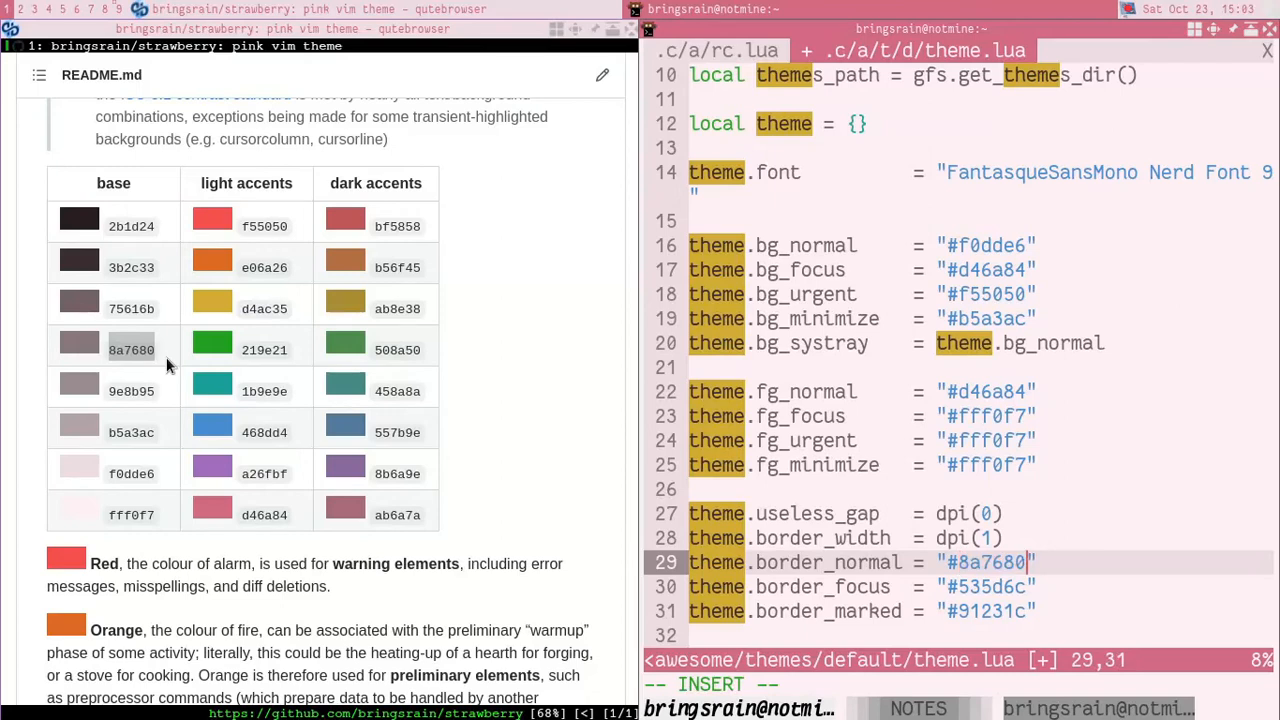
Step: Save theme.lua and restart AwesomeWM to apply the normal border colour
key(Escape)
text(:w)
key(Return)
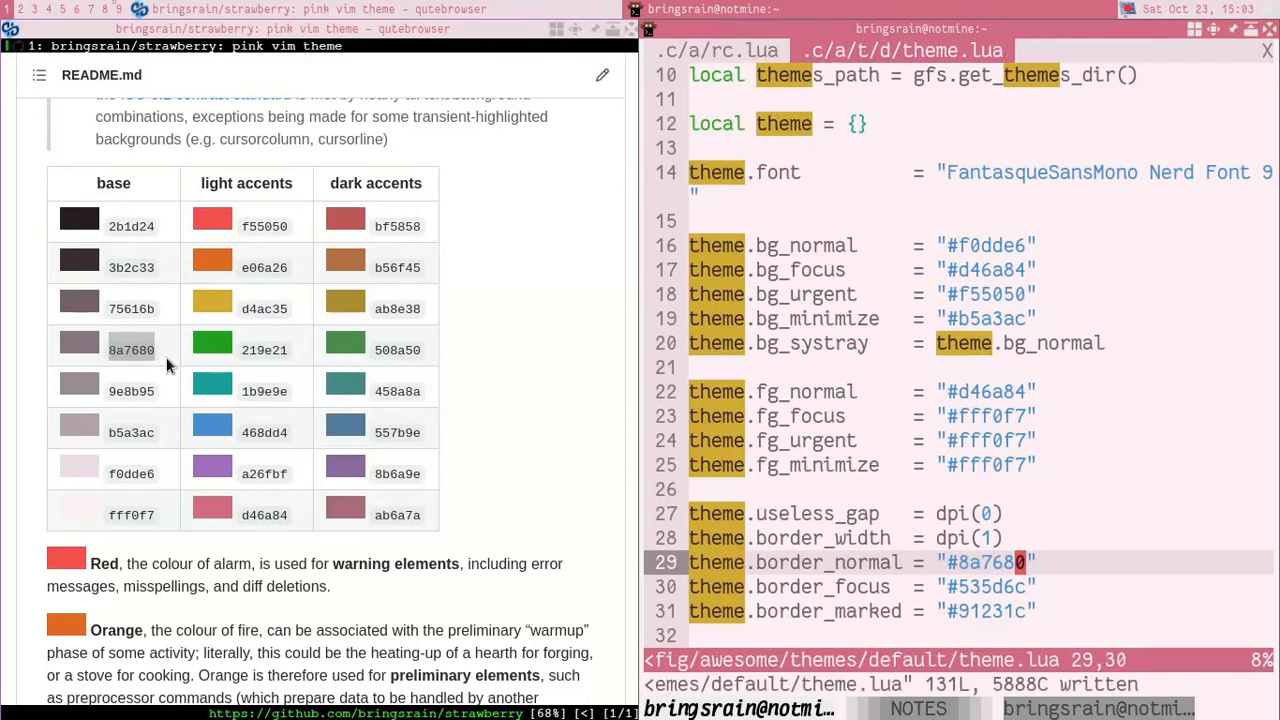
key(super+ctrl+r)
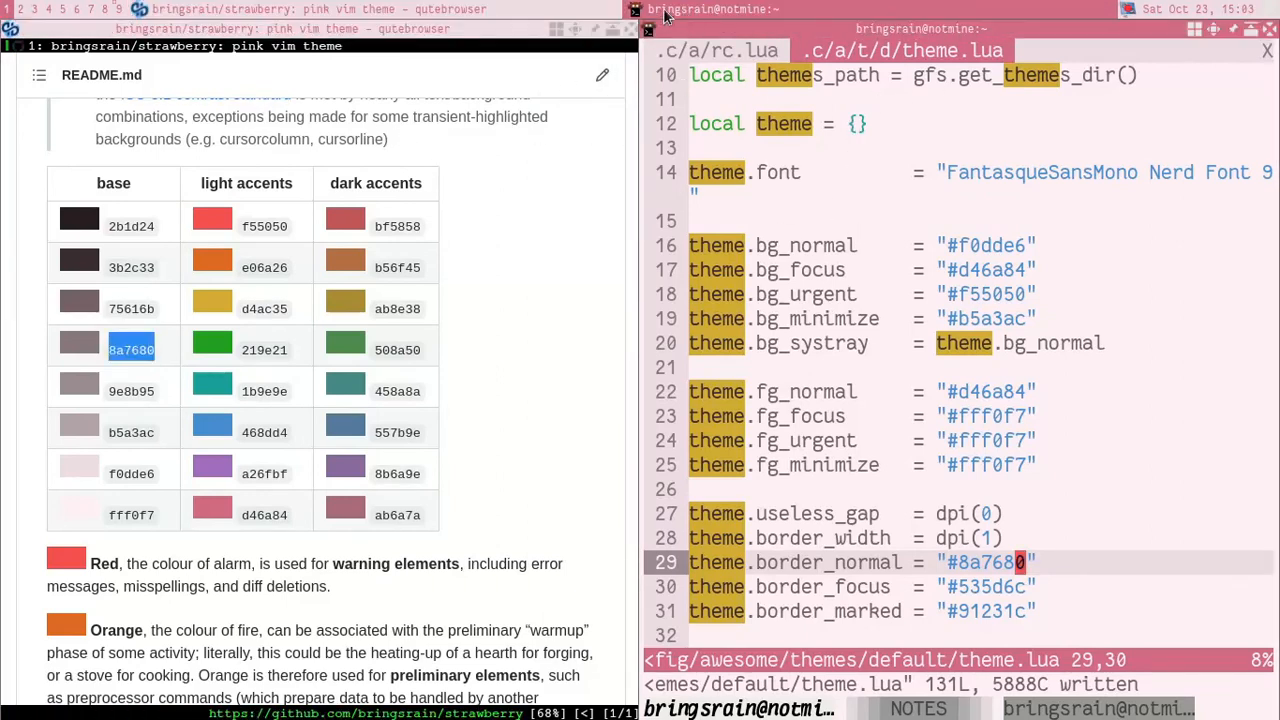
Step: Set theme.border_width to dpi(2), save theme.lua and restart AwesomeWM to apply it
key(k)
key(h)
key(r)
key(2)
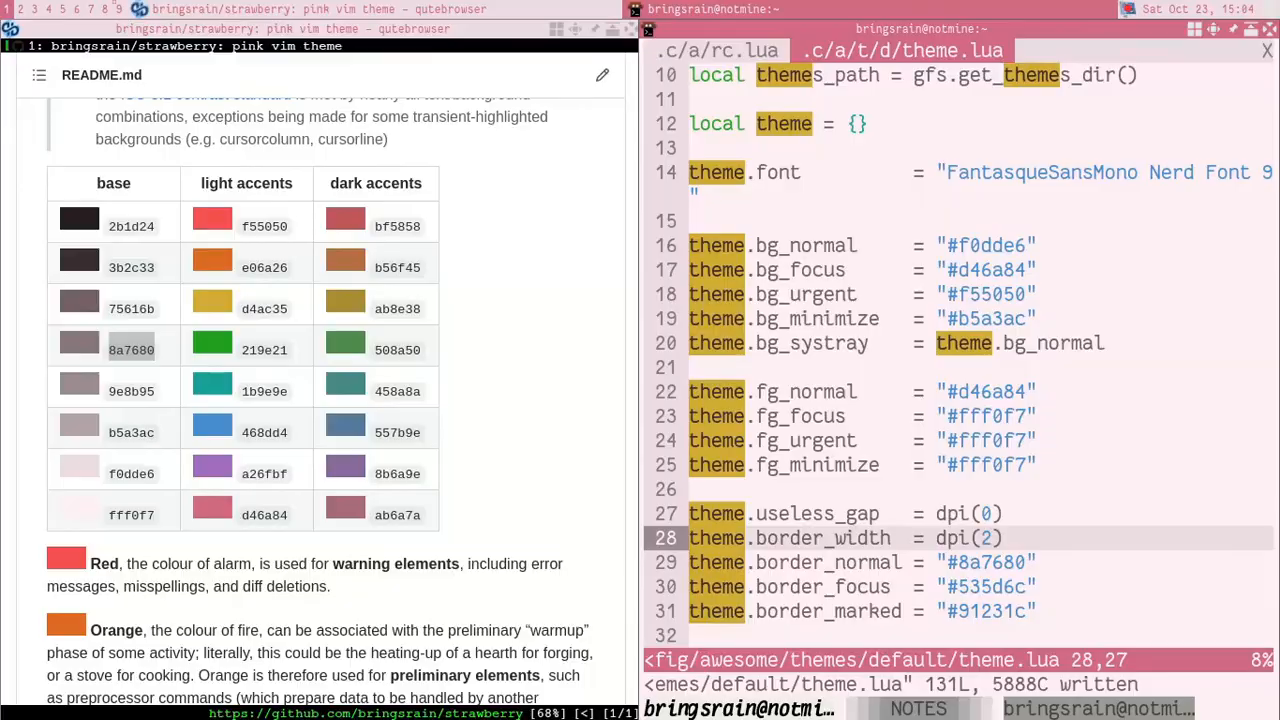
key(ctrl+super+r)
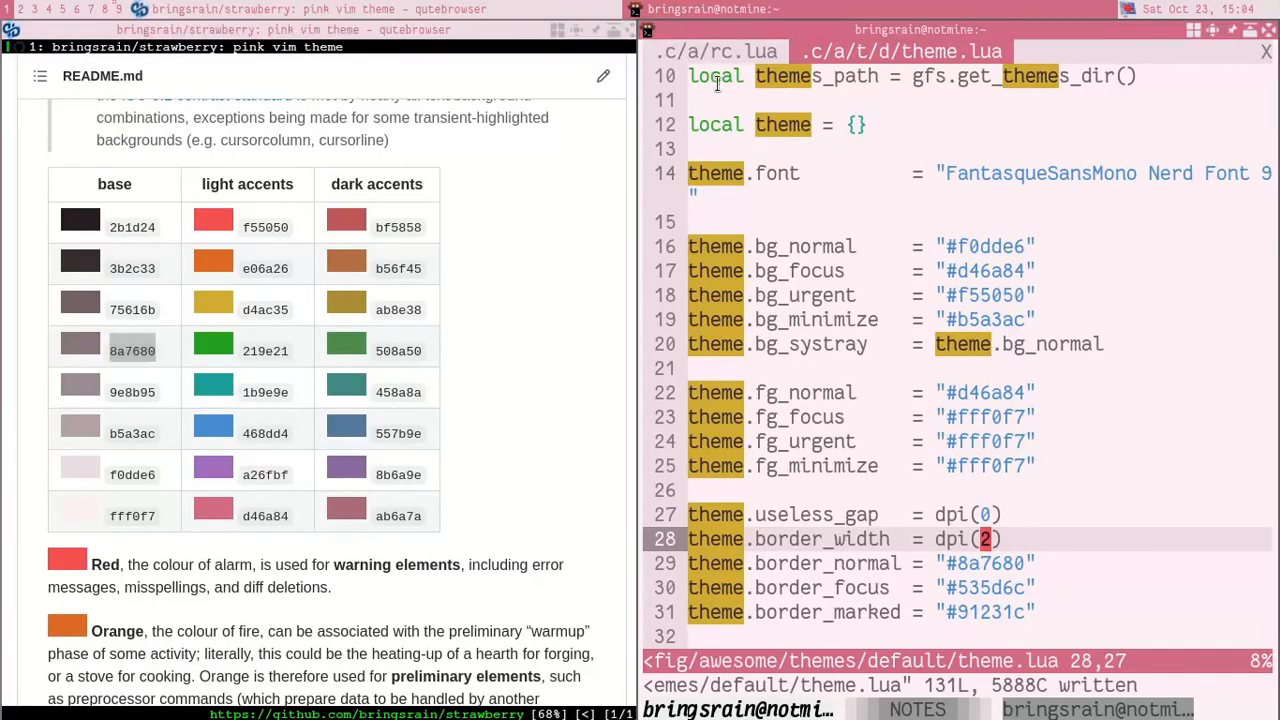
Step: Replace the theme.border_focus hex value with the palette's light accent a26fbf
key(j)
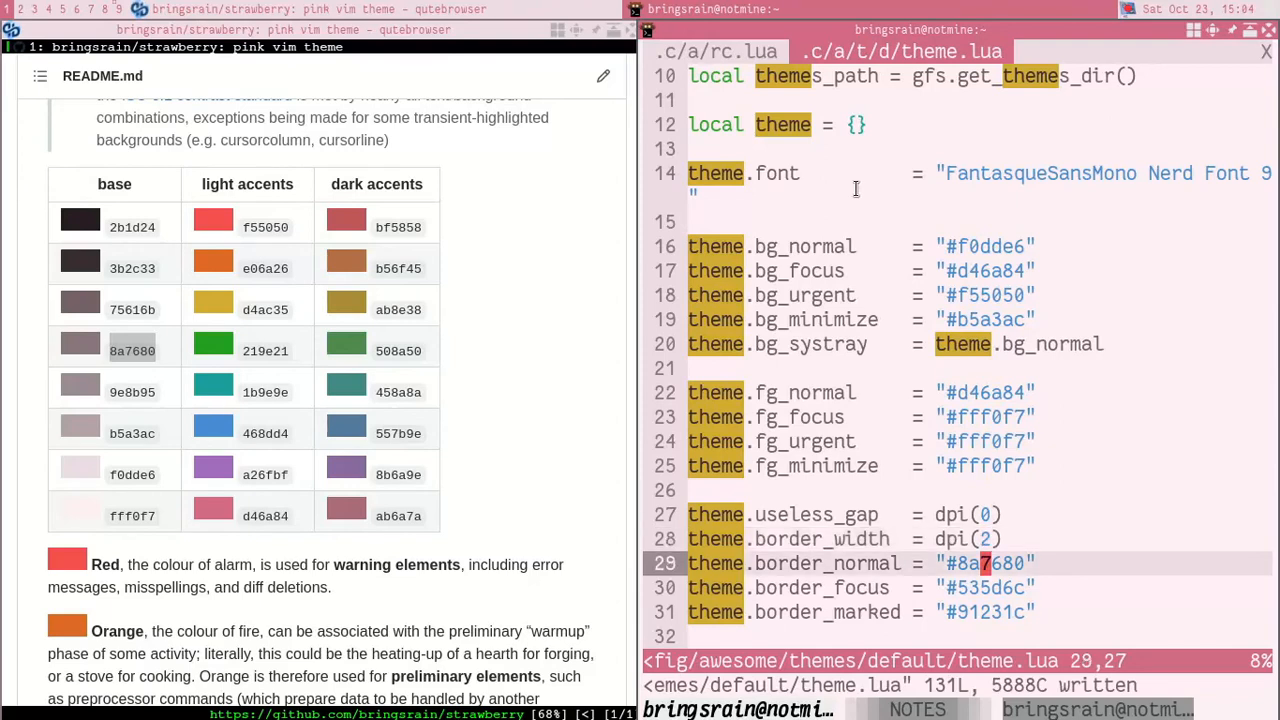
key(j)
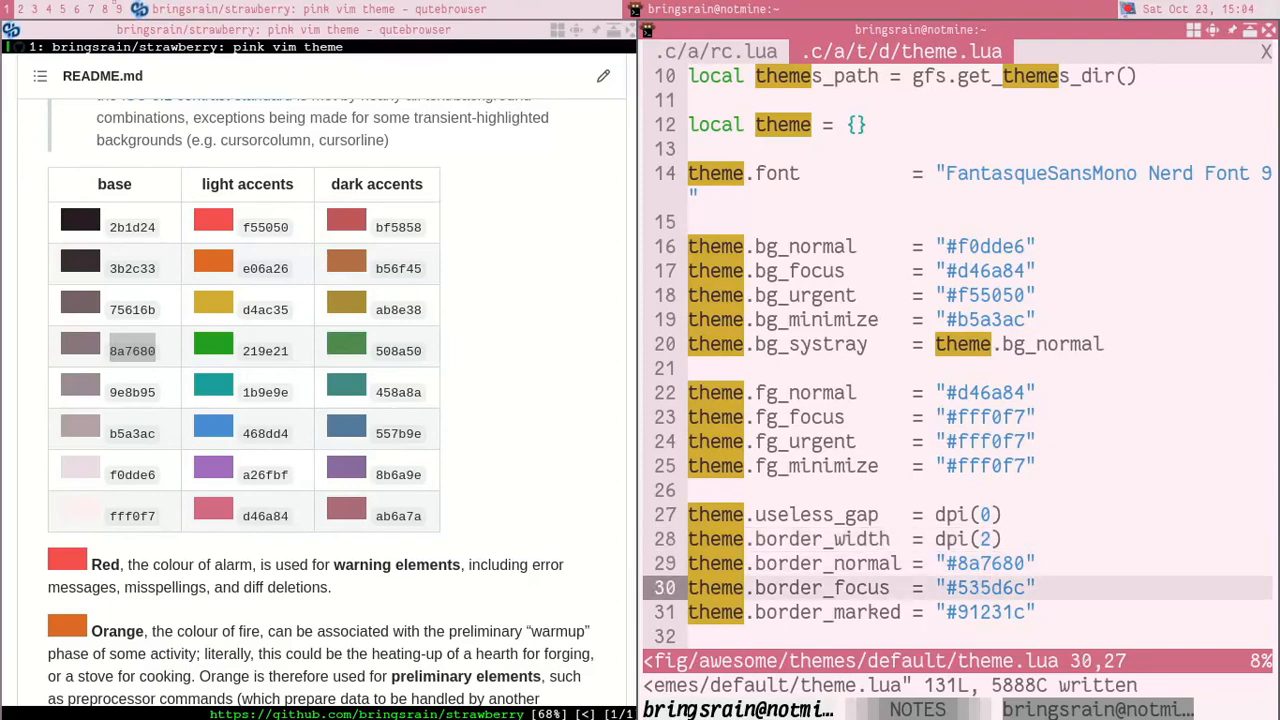
key(c)
key(i)
key(w)
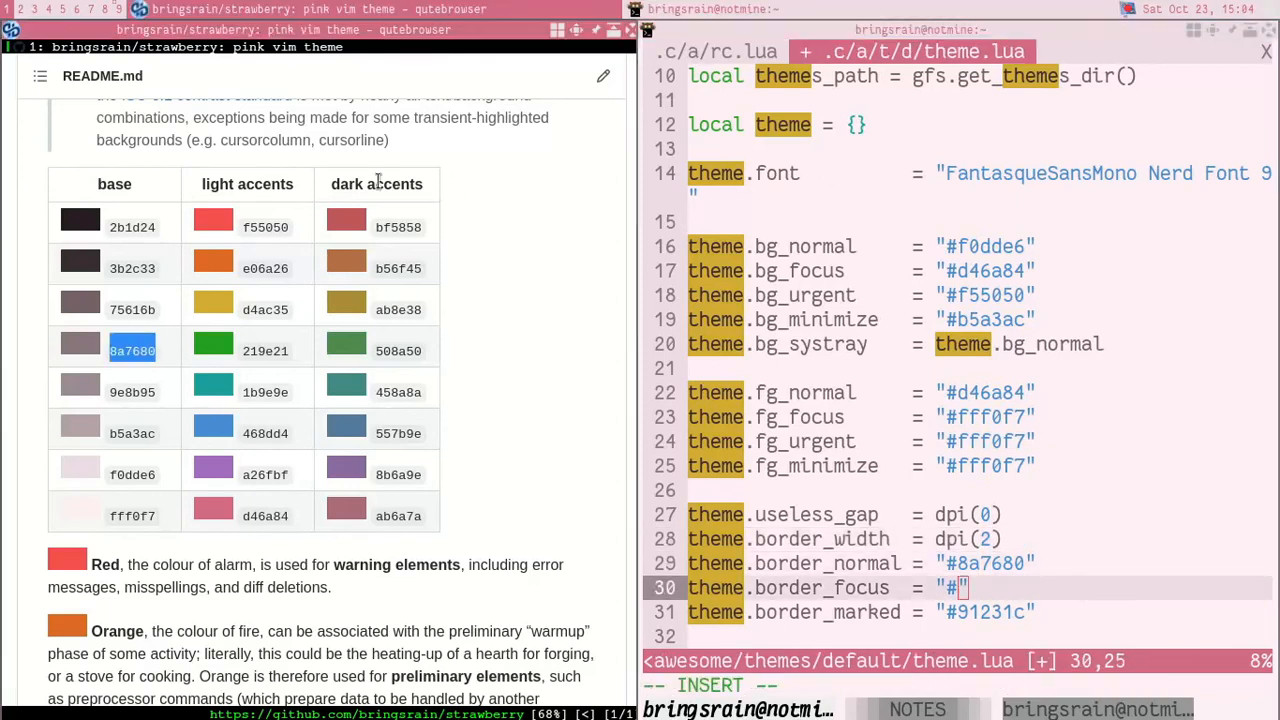
drag(246, 478, 287, 477)
key(ctrl+c)
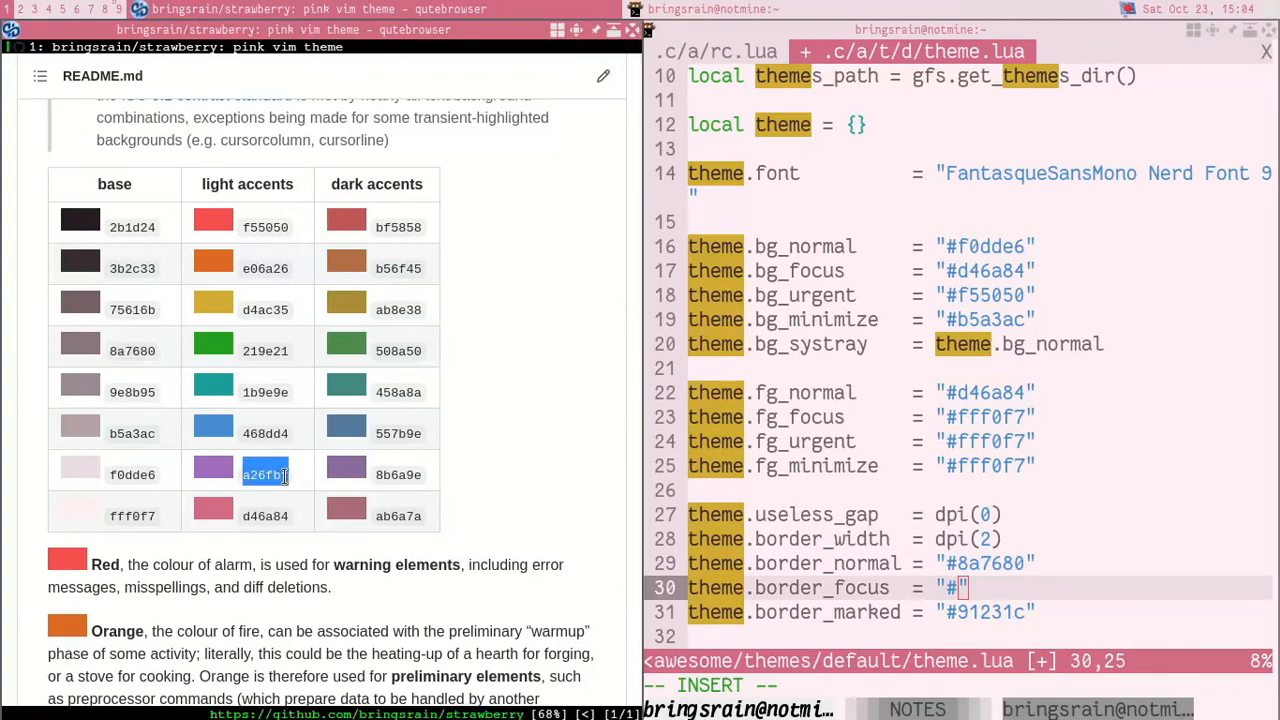
key(super+j)
key(ctrl+v)
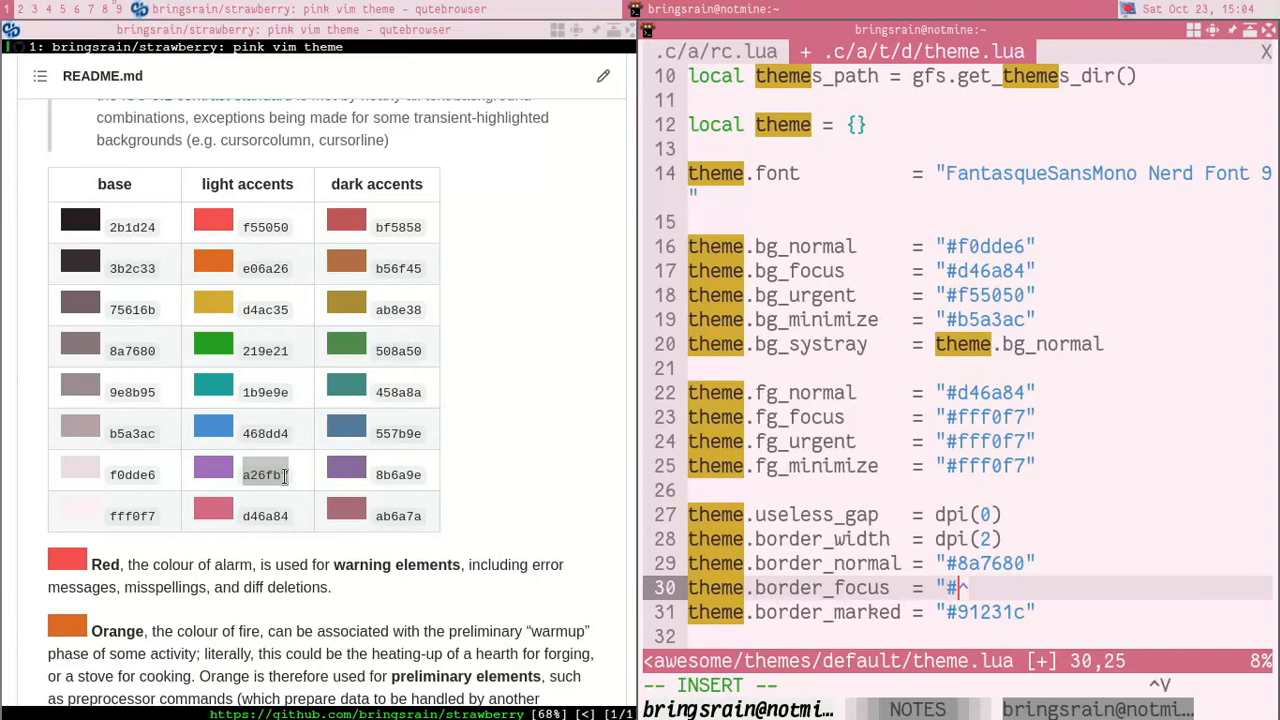
key(Escape)
key(Escape)
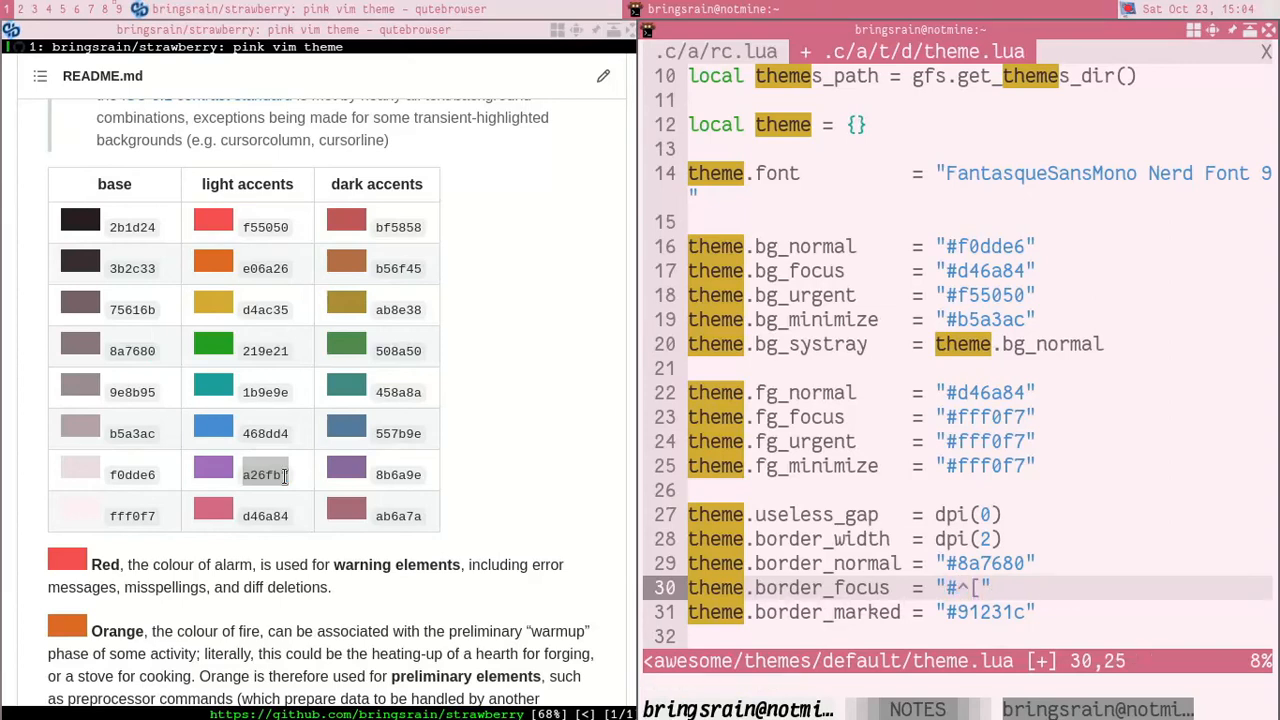
key(quotedbl)
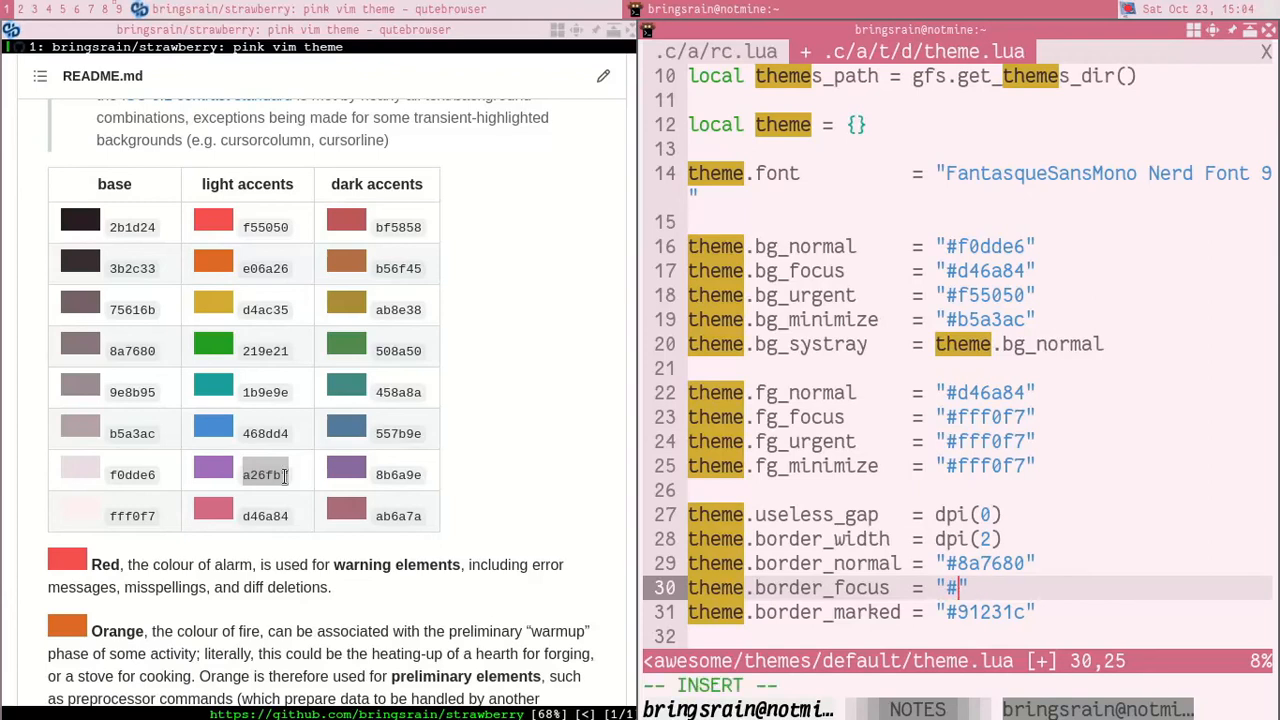
key(shift+Insert)
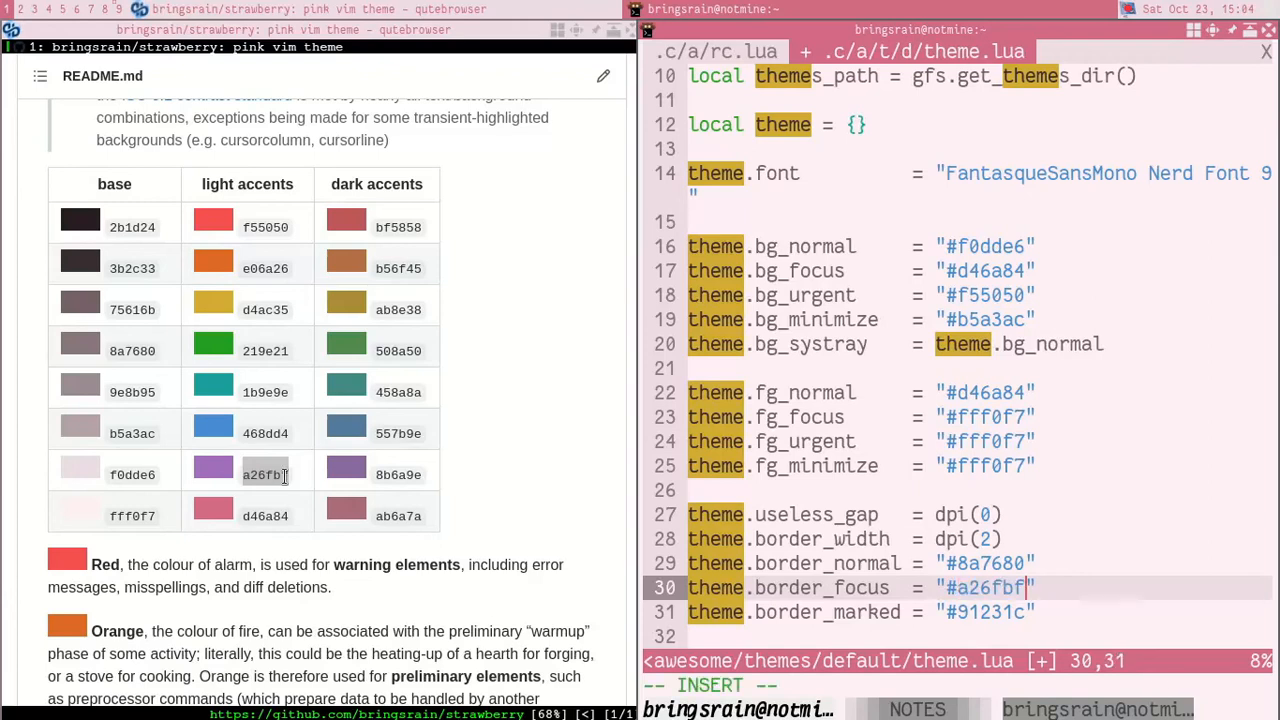
key(Escape)
Step: Copy the theme.border_normal hex value 8a7680 over the theme.border_marked hex value
key(j)
key(h)
key(h)
key(h)
key(h)
key(h)
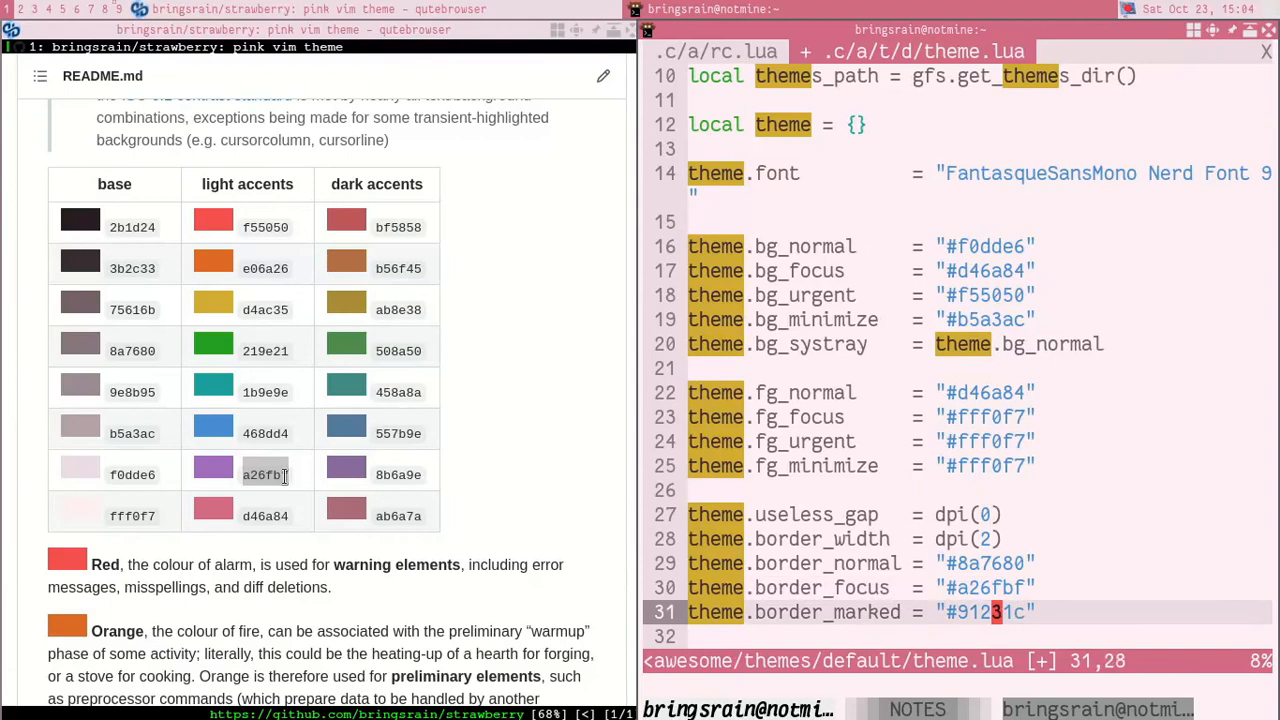
key(k)
key(k)
key(v)
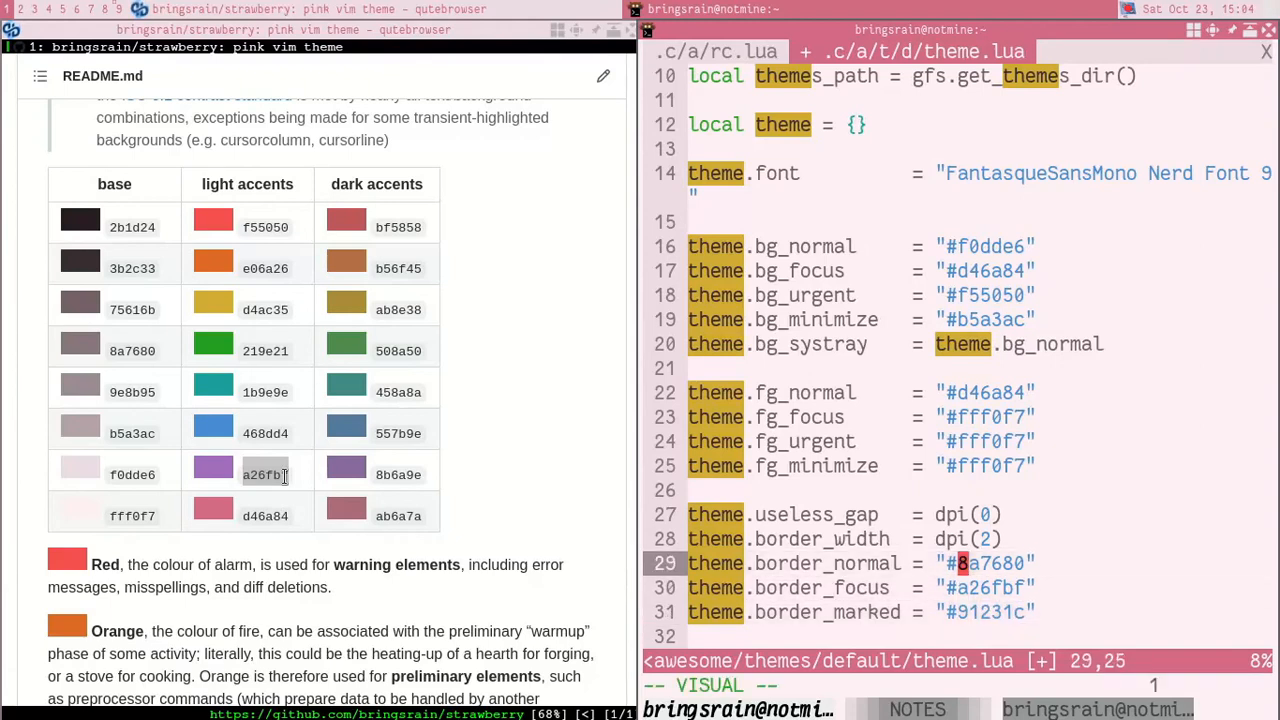
key(l)
key(l)
key(l)
key(l)
key(l)
key(y)
key(j)
key(j)
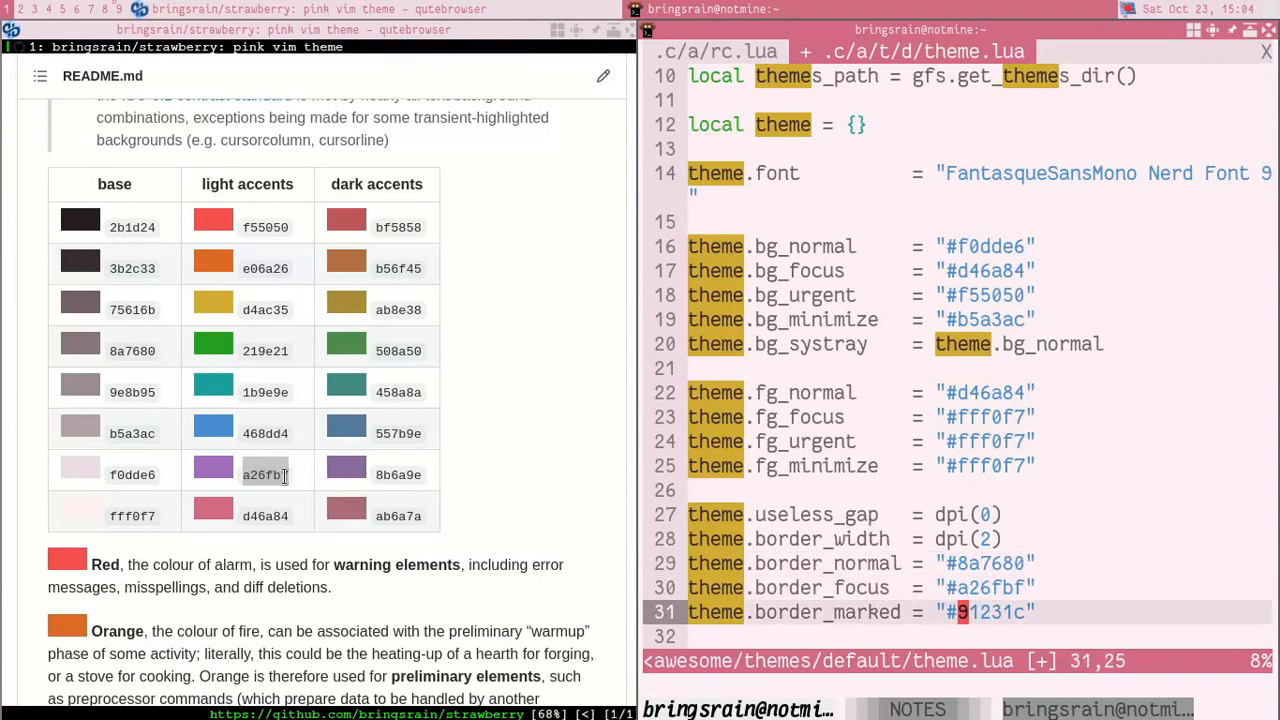
key(v)
key(quotedbl)
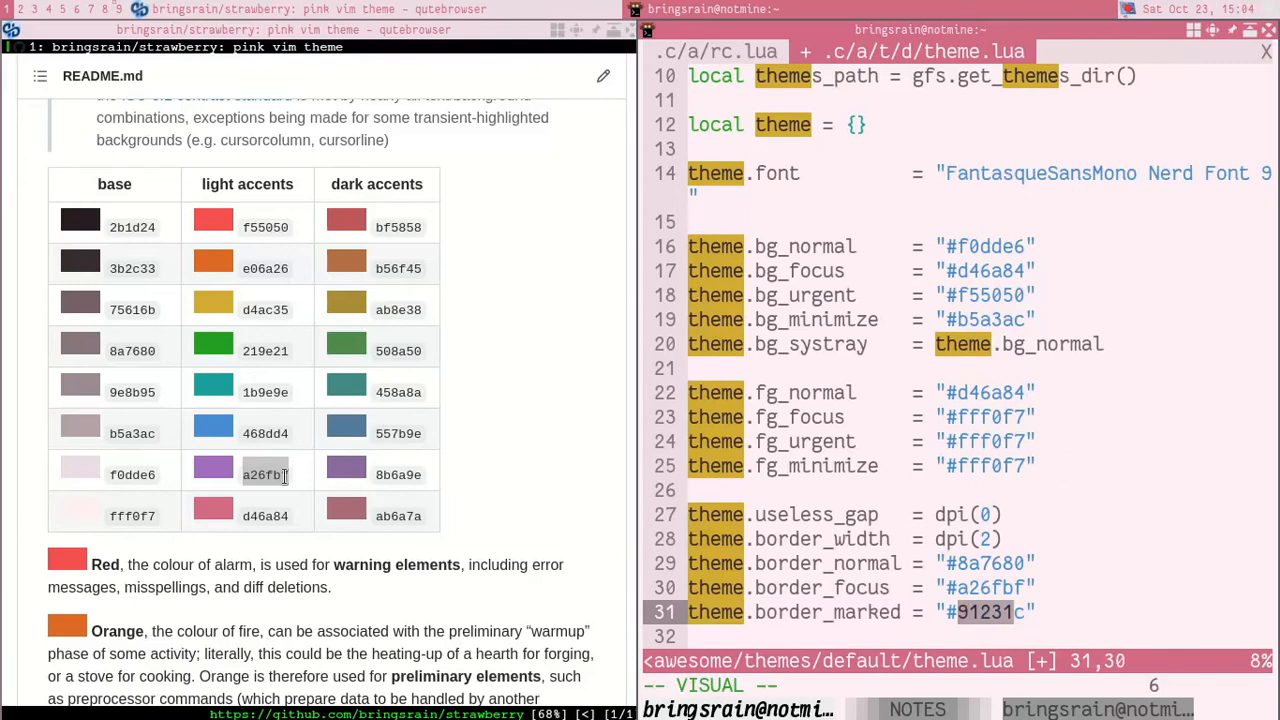
key(p)
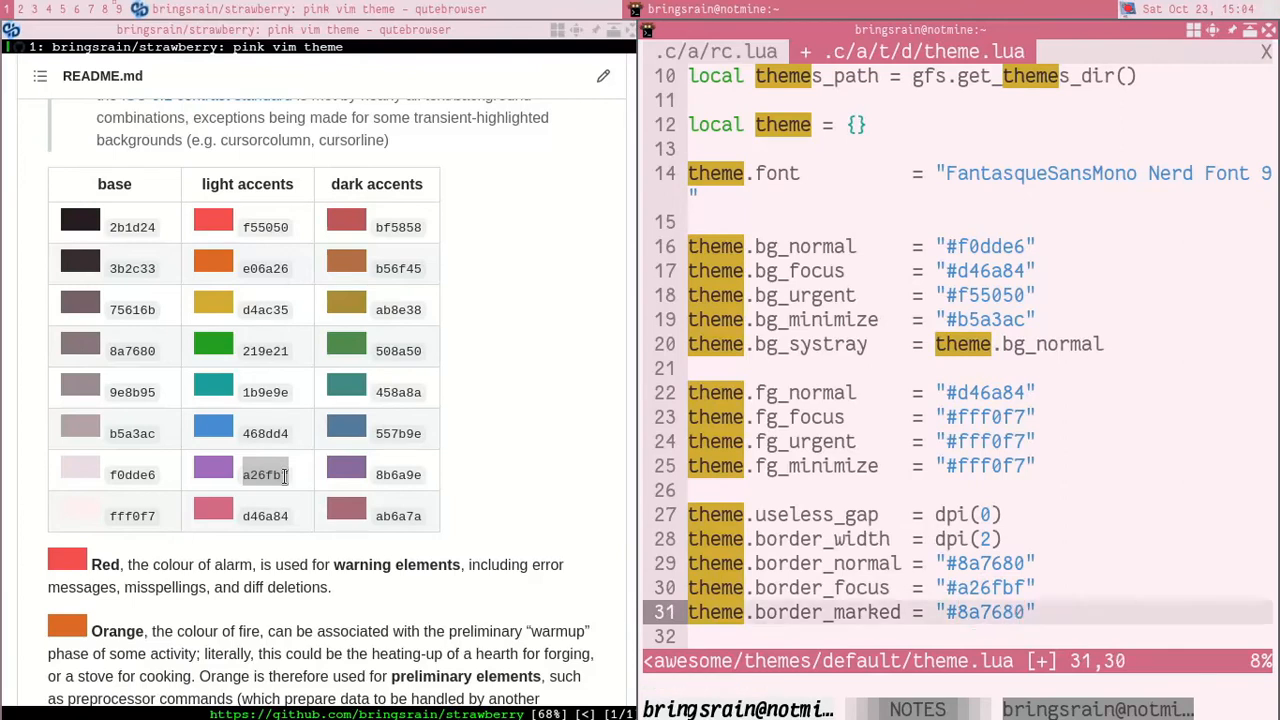
Step: Save theme.lua and restart AwesomeWM to apply the border colours, and view the hotkeys help popup
key(k)
key(k)
key(j)
key(j)
key(j)
key(j)
key(j)
key(k)
key(k)
key(k)
key(k)
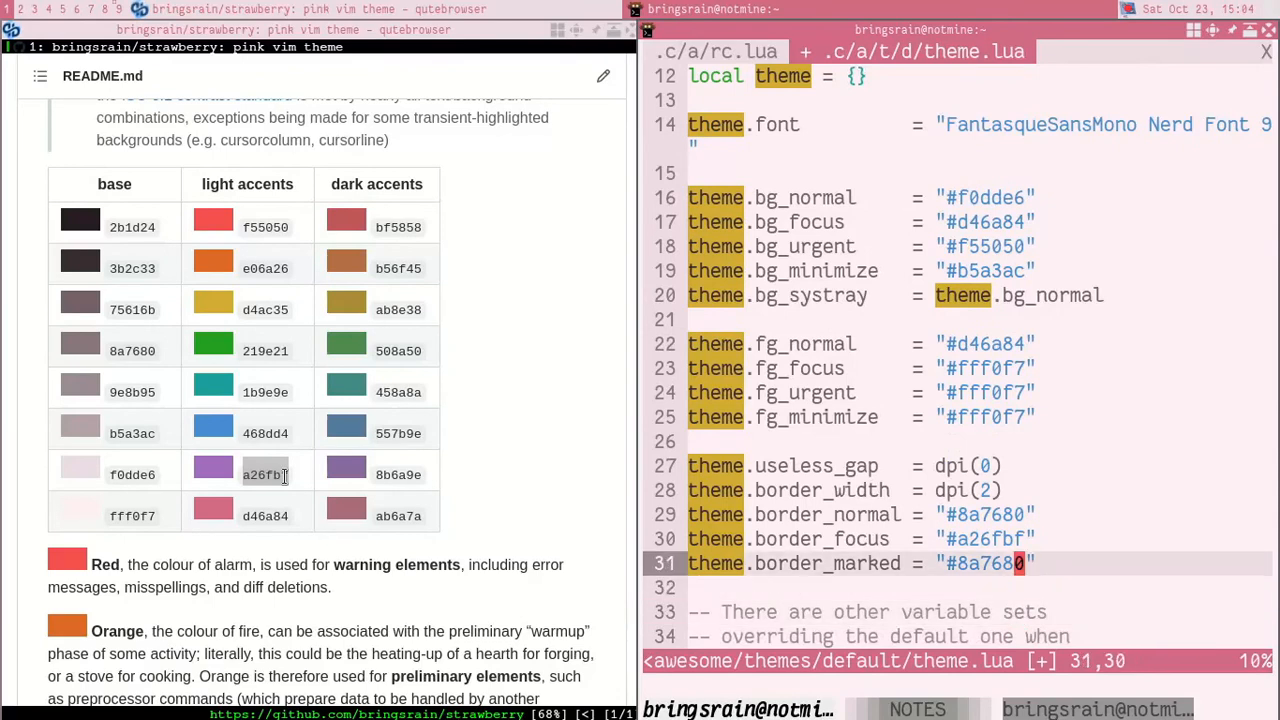
text(:w)
key(Return)
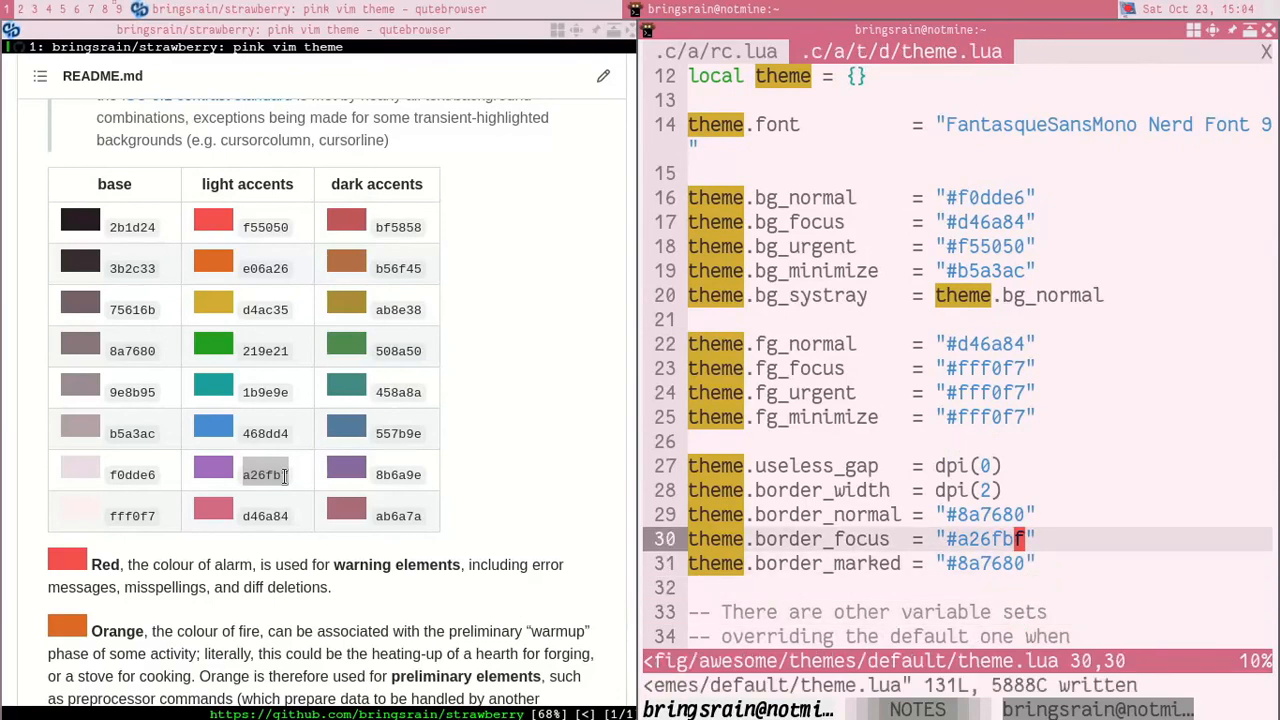
key(super+ctrl+r)
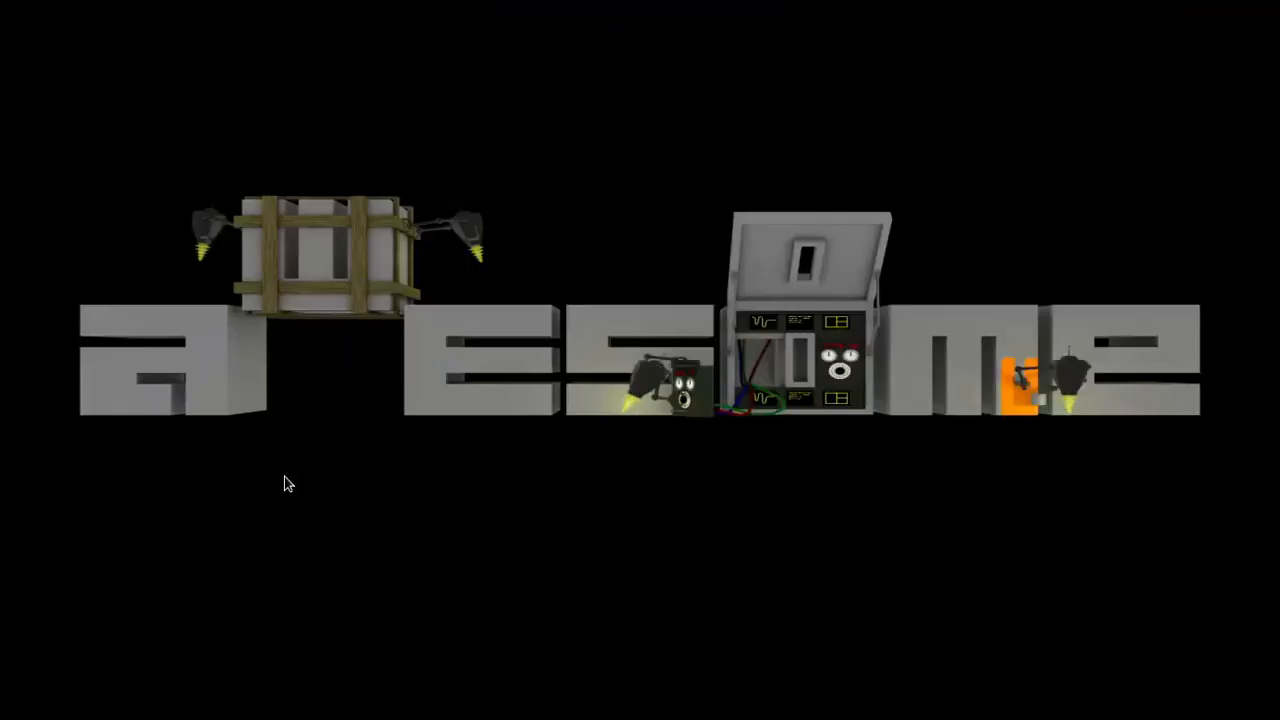
key(super+s)
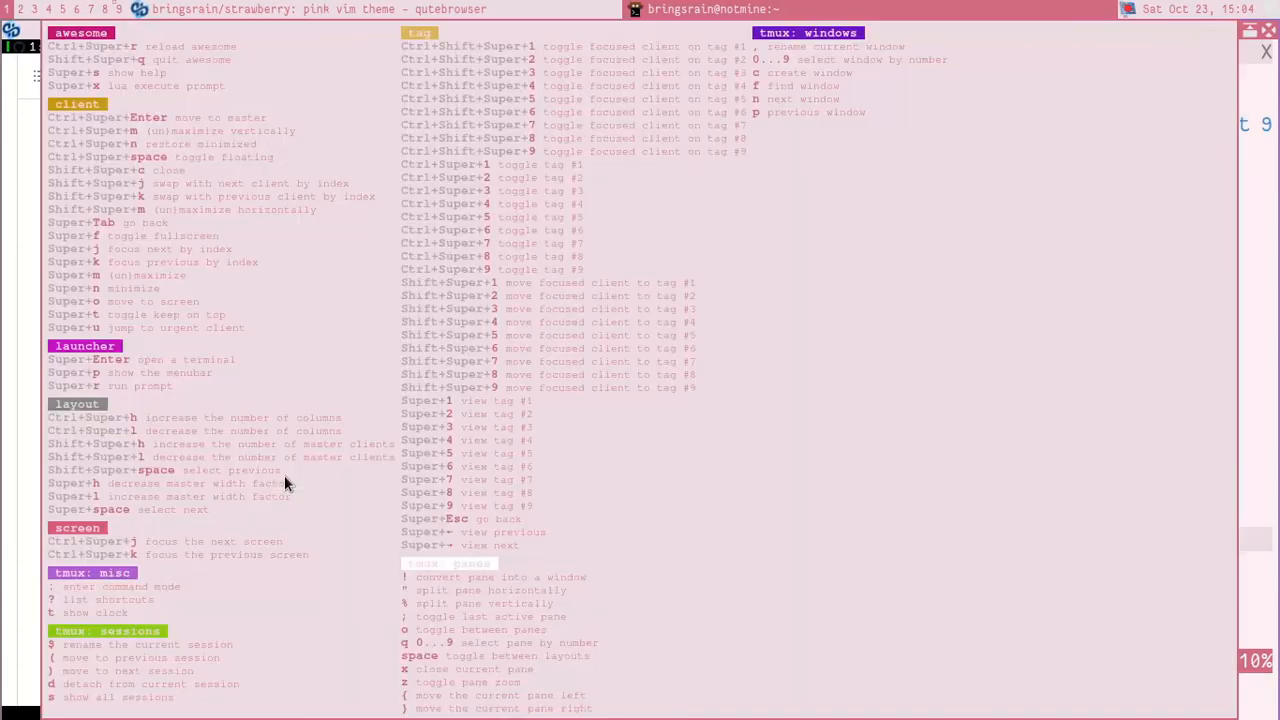
key(Escape)
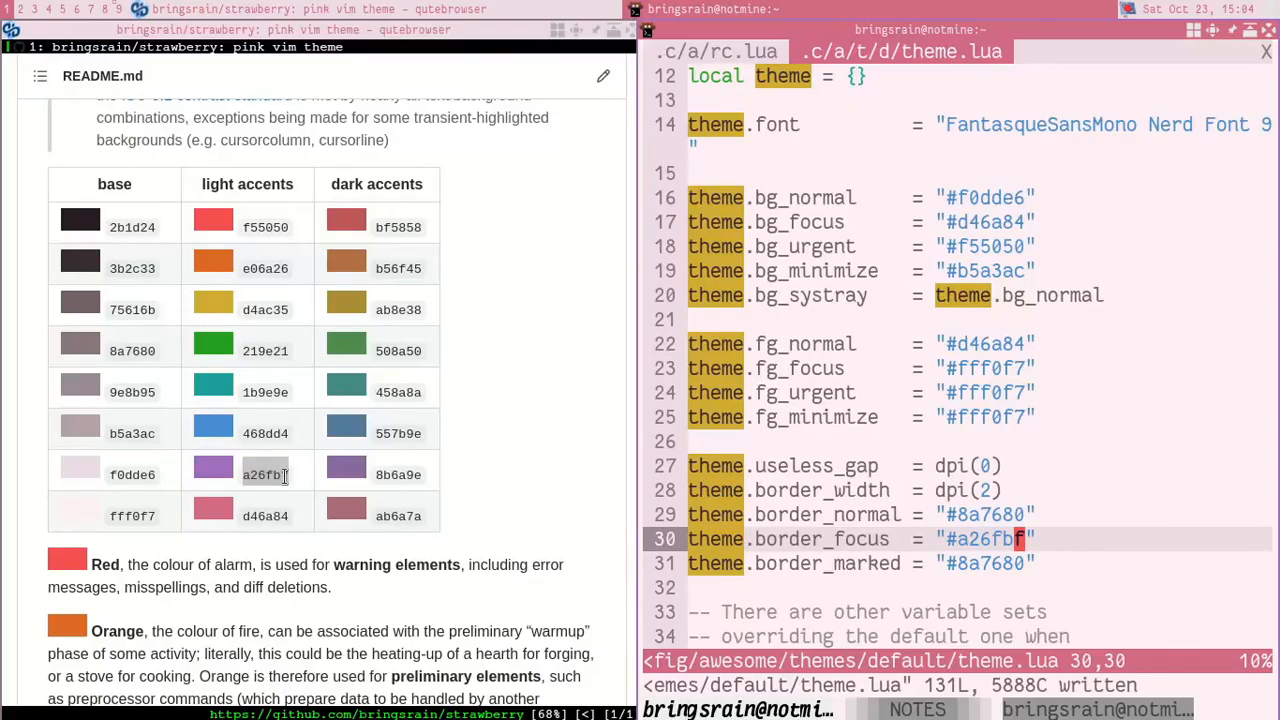
Step: Review the colour and border settings in theme.lua and the comment listing other variable sets that override the defaults
key(j)
key(j)
key(j)
key(j)
key(k)
key(k)
key(k)
key(k)
key(k)
key(k)
key(k)
key(k)
key(k)
key(k)
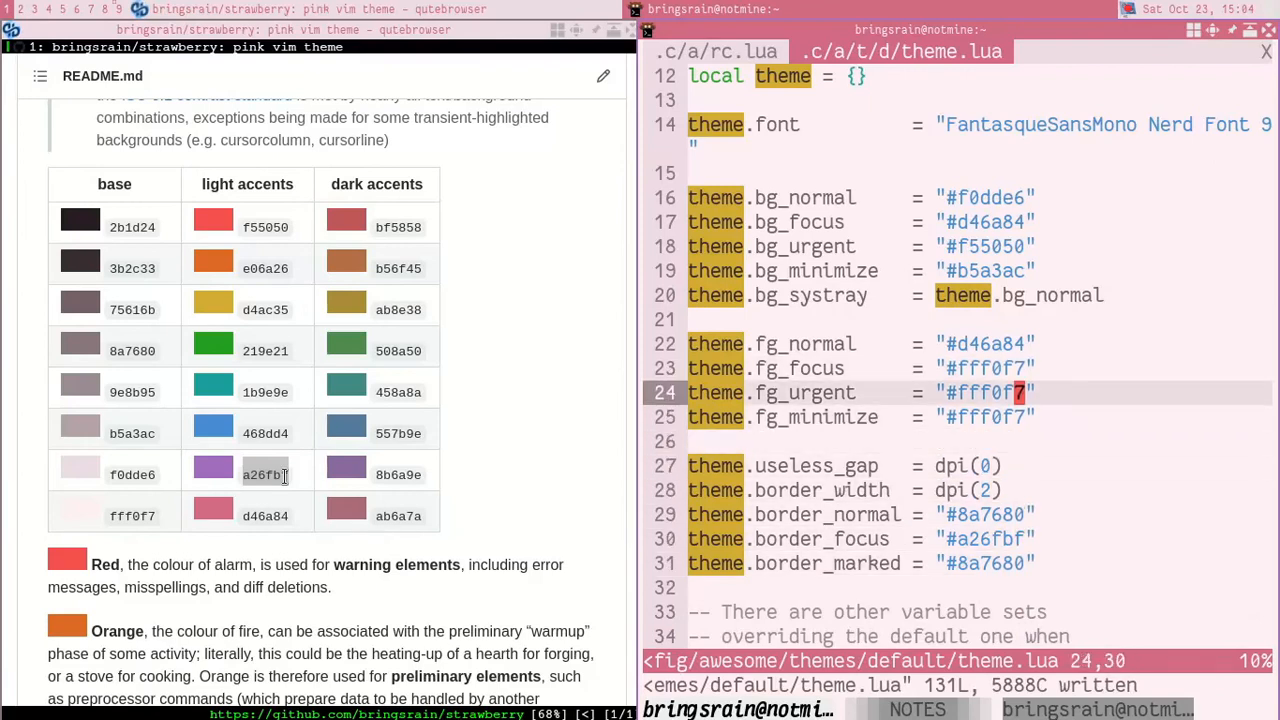
key(j)
key(j)
key(j)
key(j)
key(j)
key(j)
key(j)
key(j)
key(j)
key(j)
key(j)
key(j)
key(j)
key(j)
key(j)
key(j)
key(j)
key(j)
key(j)
key(j)
key(k)
key(k)
key(k)
key(k)
key(k)
key(k)
key(k)
key(k)
key(k)
key(k)
key(k)
key(k)
key(k)
key(k)
key(k)
key(k)
key(k)
key(k)
key(k)
key(k)
key(k)
key(j)
key(j)
key(j)
key(j)
key(j)
key(j)
key(j)
key(j)
key(j)
key(j)
key(j)
key(j)
key(j)
key(j)
key(j)
key(j)
key(j)
key(j)
key(j)
key(j)
key(j)
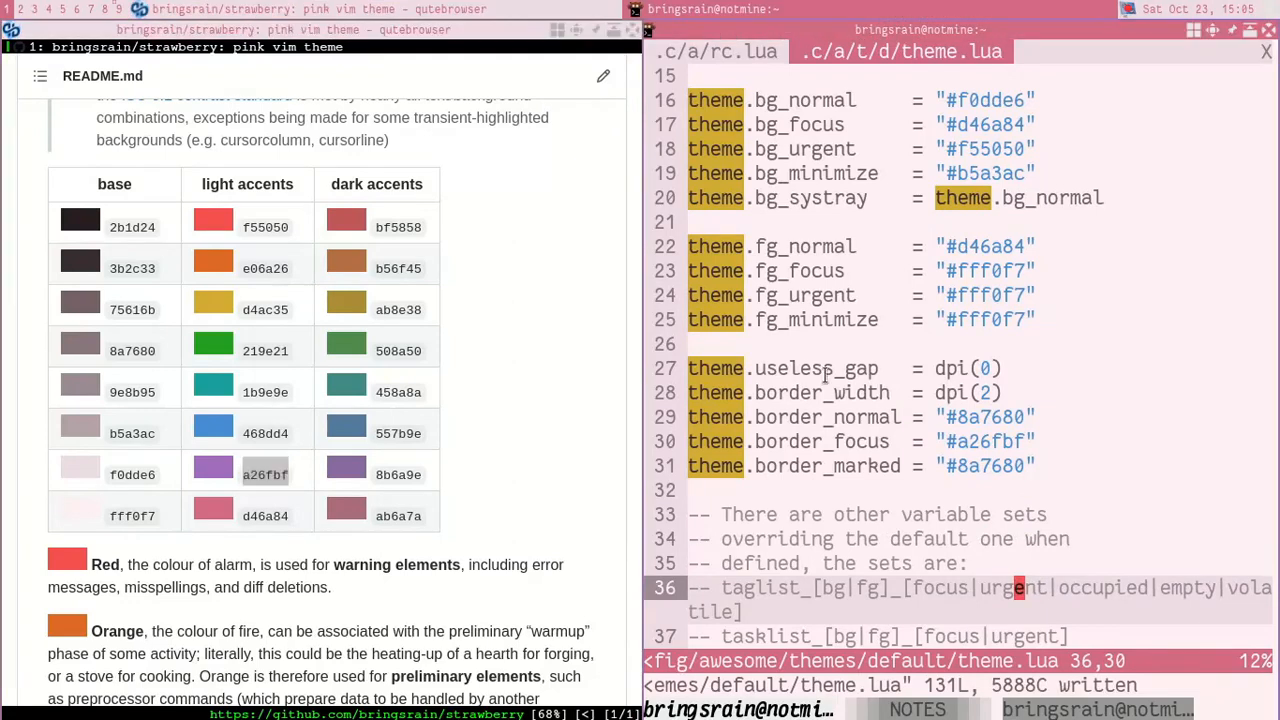
key(j)
key(j)
key(j)
key(j)
key(j)
key(j)
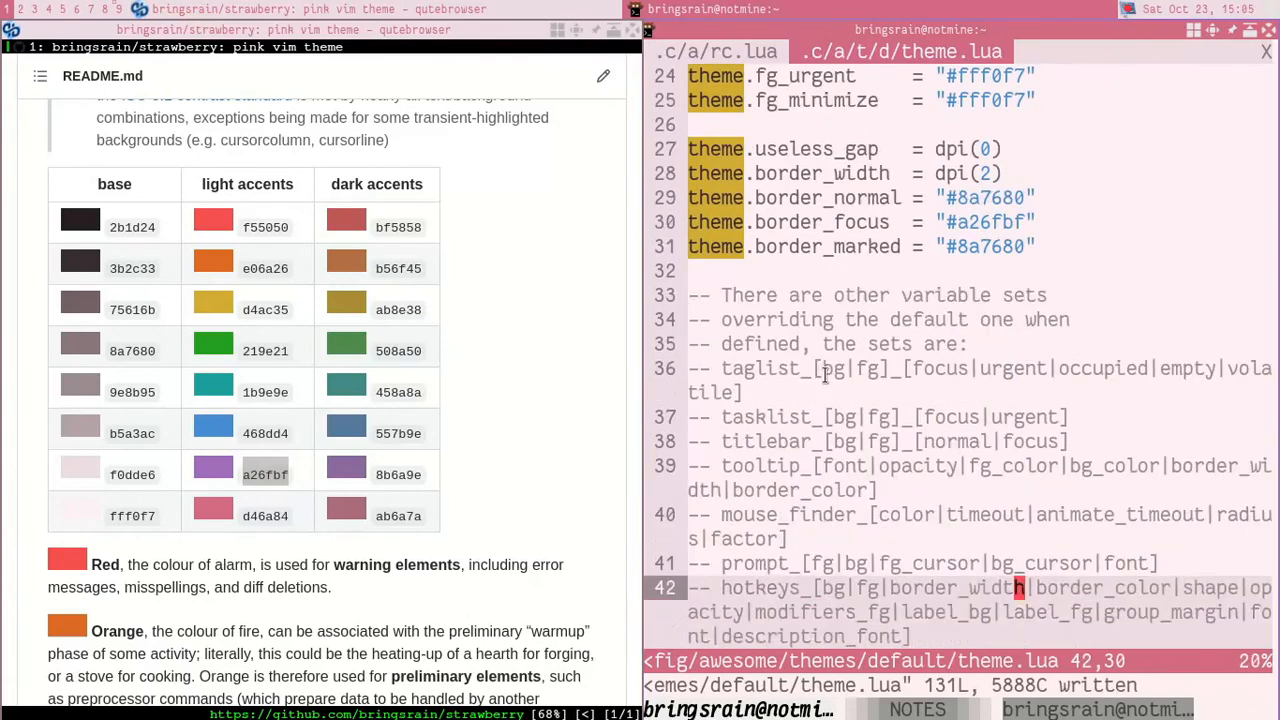
key(j)
key(j)
key(j)
key(j)
key(j)
key(j)
key(k)
key(k)
key(k)
key(k)
key(k)
key(k)
key(k)
key(k)
key(k)
key(k)
key(k)
key(k)
key(k)
key(k)
key(k)
key(k)
key(k)
key(k)
key(k)
key(k)
key(k)
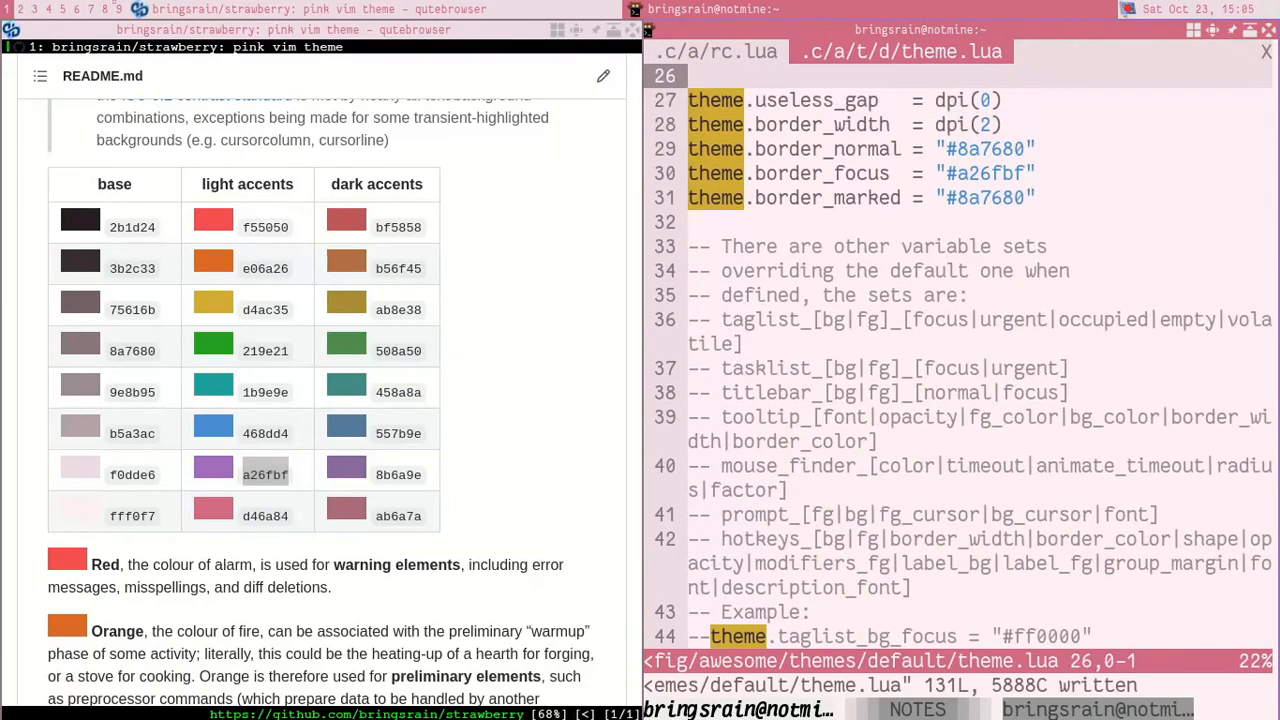
key(k)
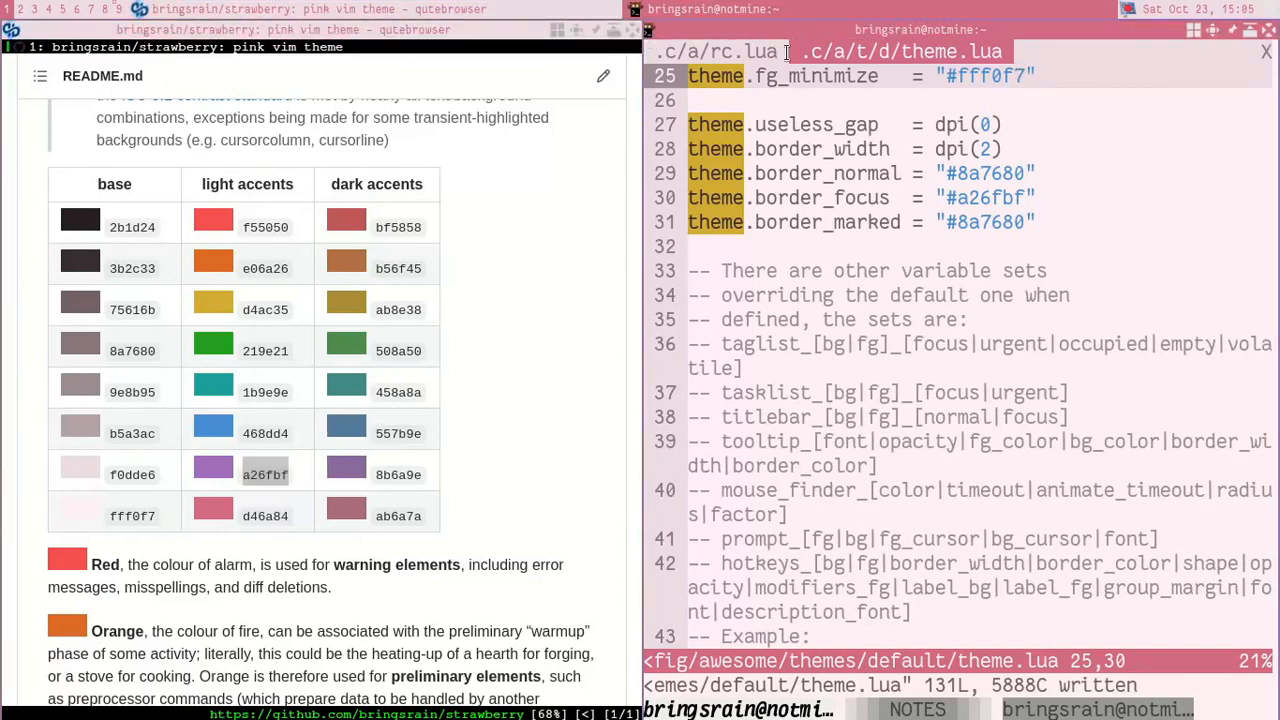
key(j)
key(j)
key(j)
key(j)
key(j)
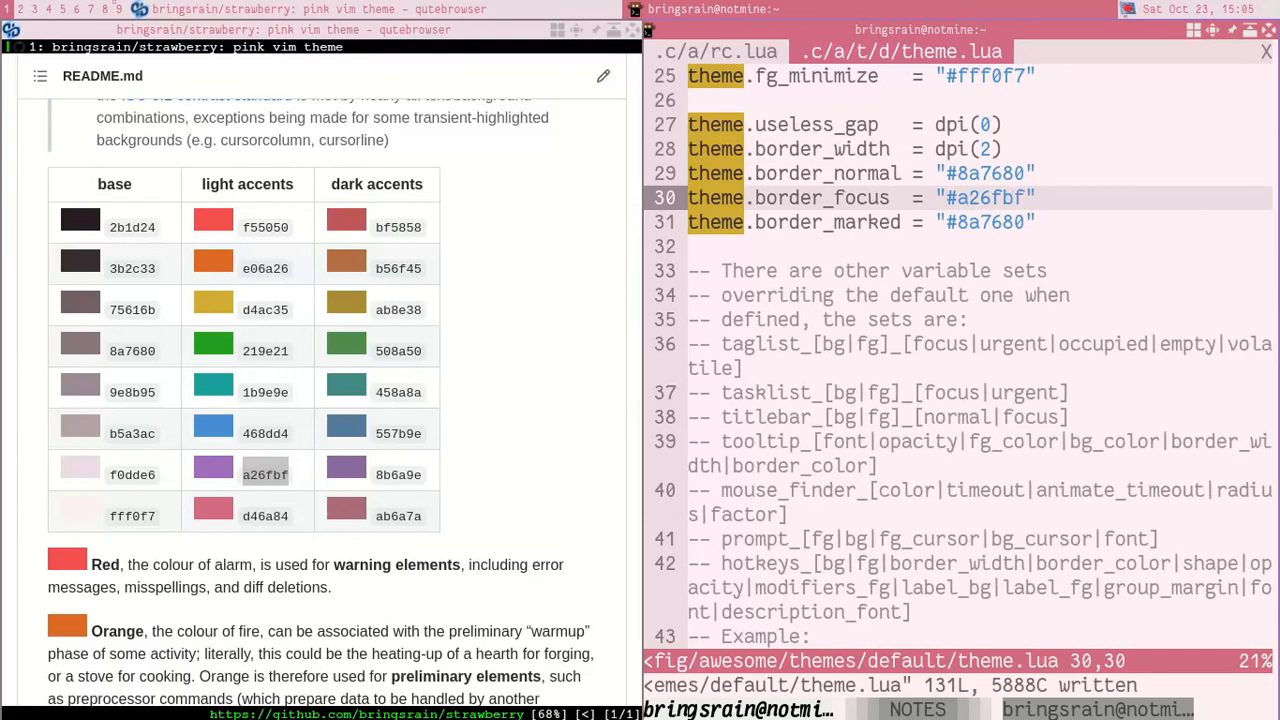
Step: In rc.lua, find the titlebar rule for normal clients and dialogs and set titlebars_enabled to false
text(gt)
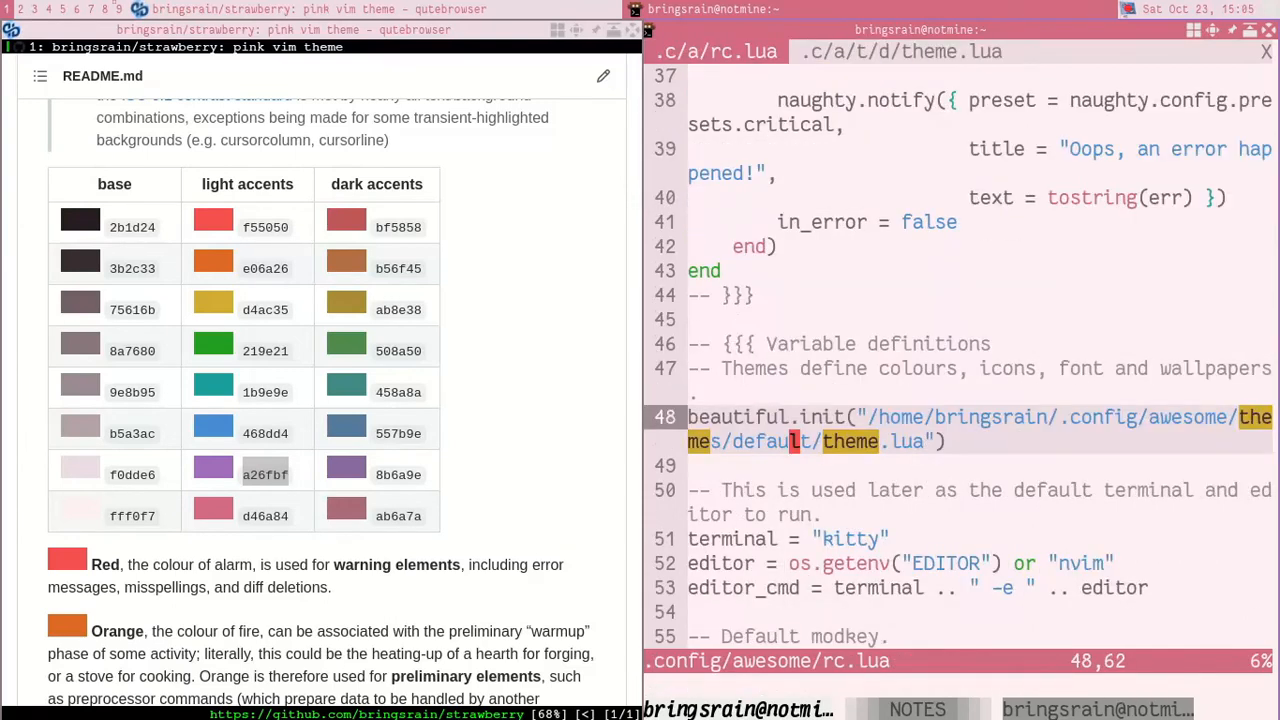
text(k/titl)
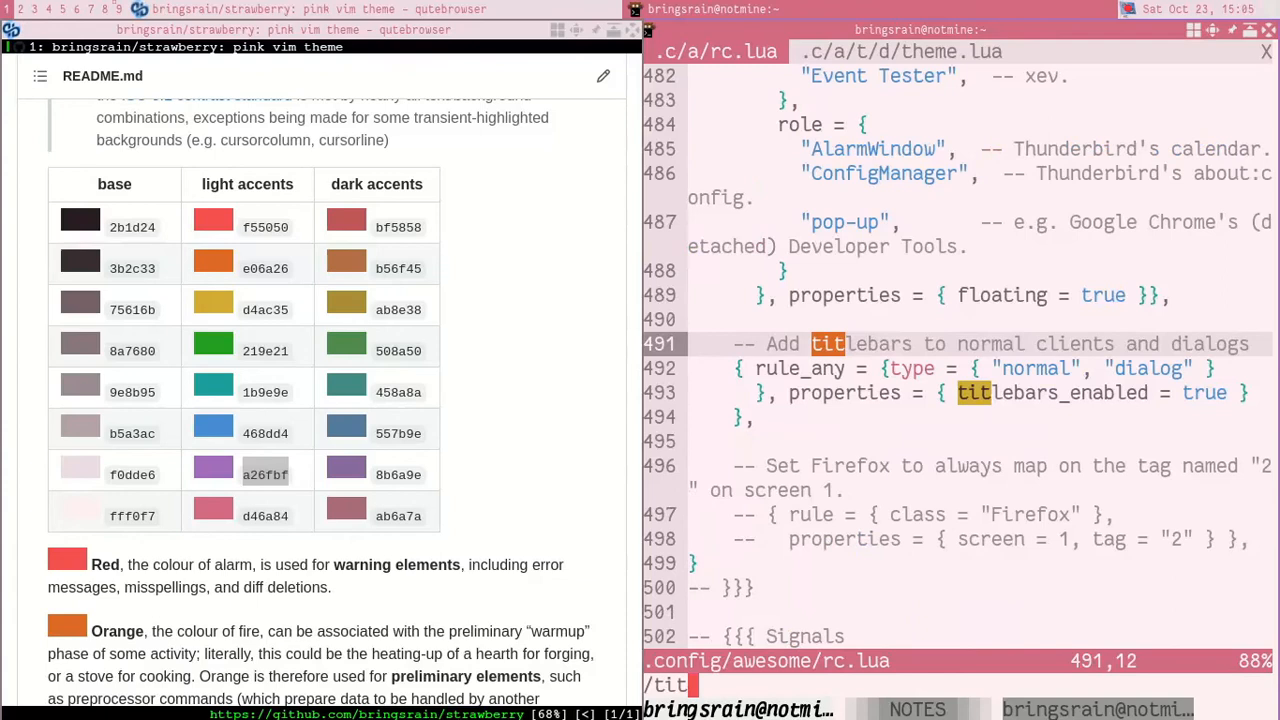
text(ebar)
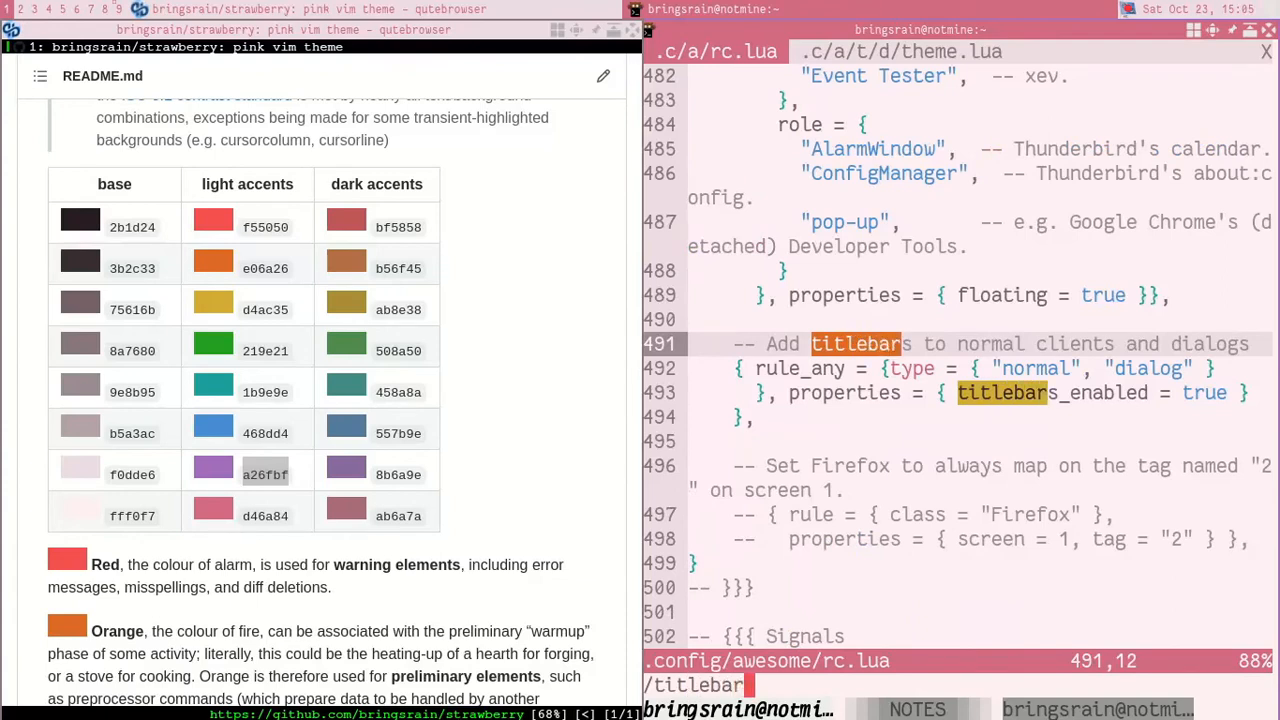
key(Return)
key(j)
key(j)
key(l)
key(l)
key(l)
key(l)
key(l)
key(l)
key(l)
key(l)
key(l)
key(l)
key(l)
key(l)
key(l)
key(l)
key(l)
key(l)
key(l)
key(l)
key(l)
key(l)
key(l)
key(l)
key(l)
key(l)
key(l)
key(w)
key(w)
text(cwfalse)
key(Escape)
Step: Save rc.lua and restart AwesomeWM to apply the titlebar setting
text(:w)
key(Return)
key(ctrl+super+r)
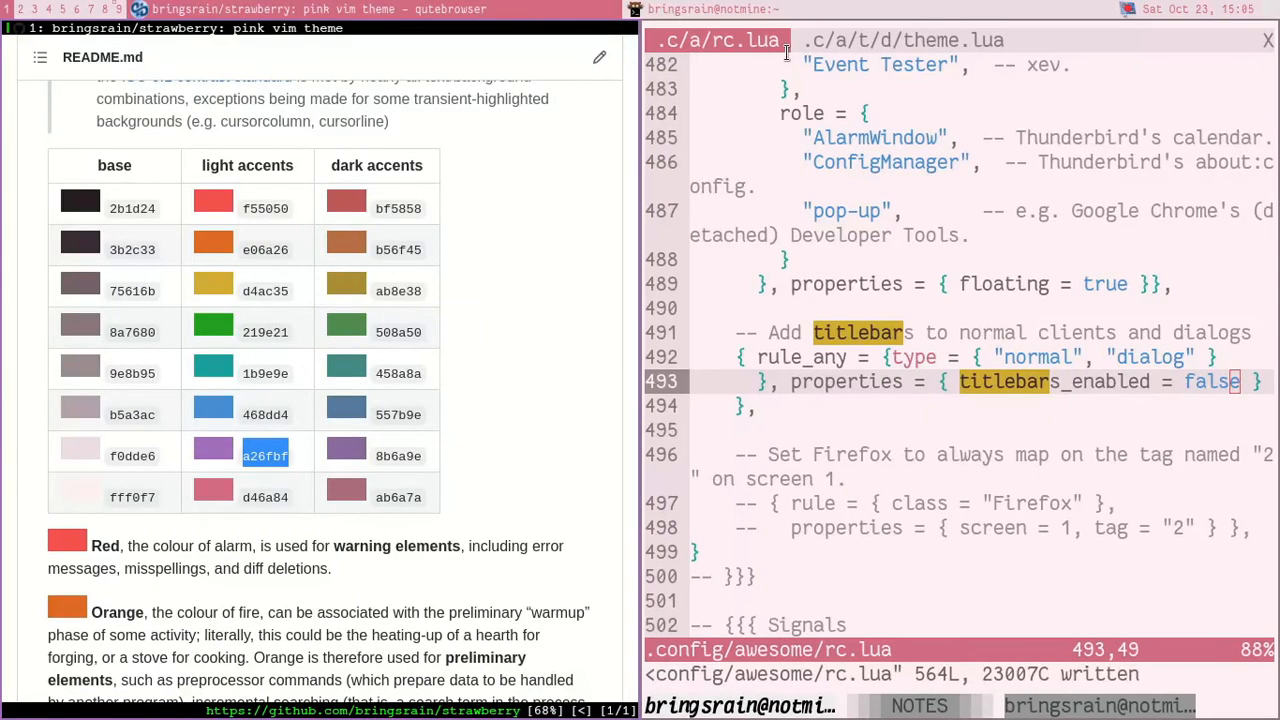
Step: Maximize the browser and terminal windows and cycle focus between them, ending on the terminal
key(super+m)
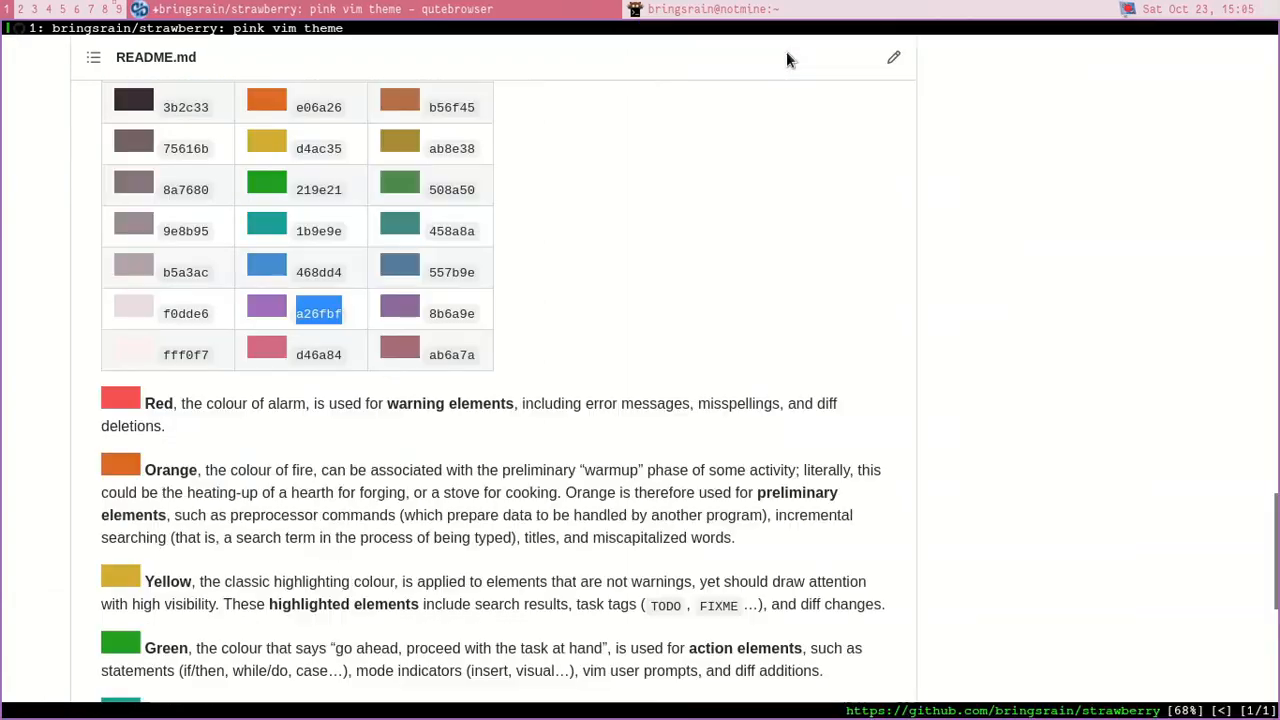
key(super+j)
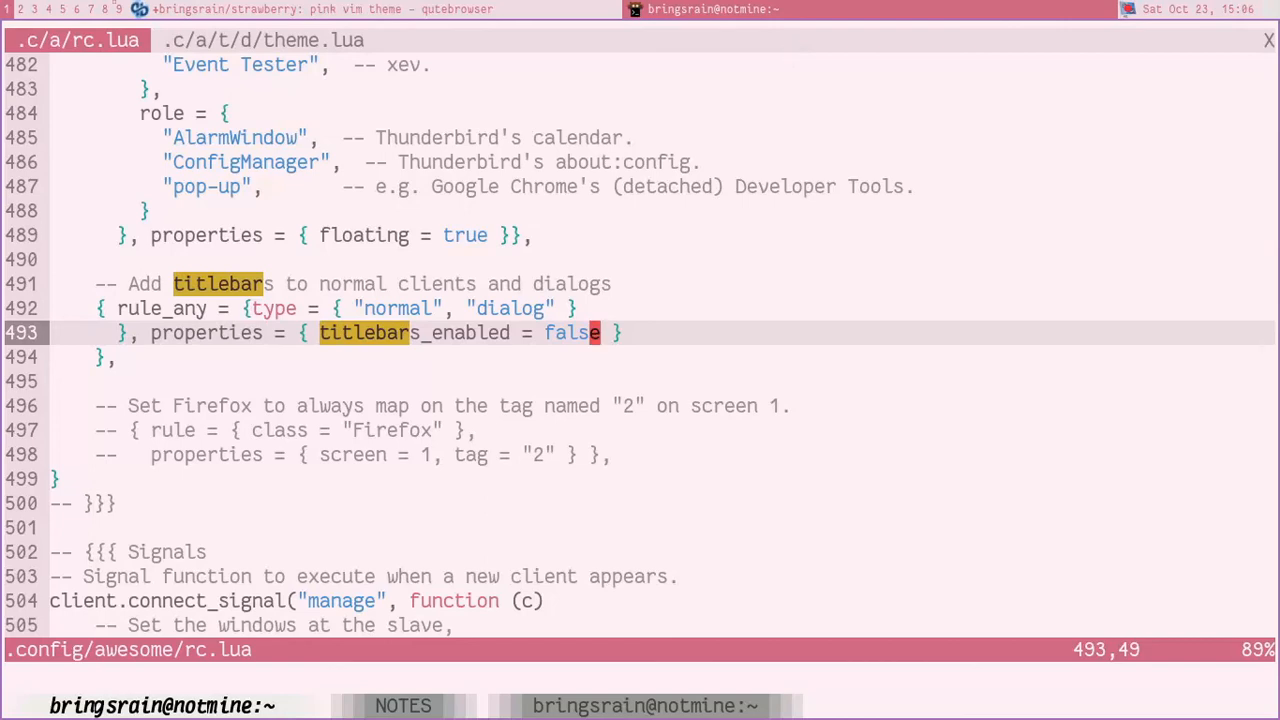
key(super+m)
key(super+j)
key(super+j)
key(super+j)
key(super+j)
key(k)
key(k)
key(j)
key(j)
Step: View the desktop wallpaper on empty tag 2 and return to the editor on tag 1
key(super+2)
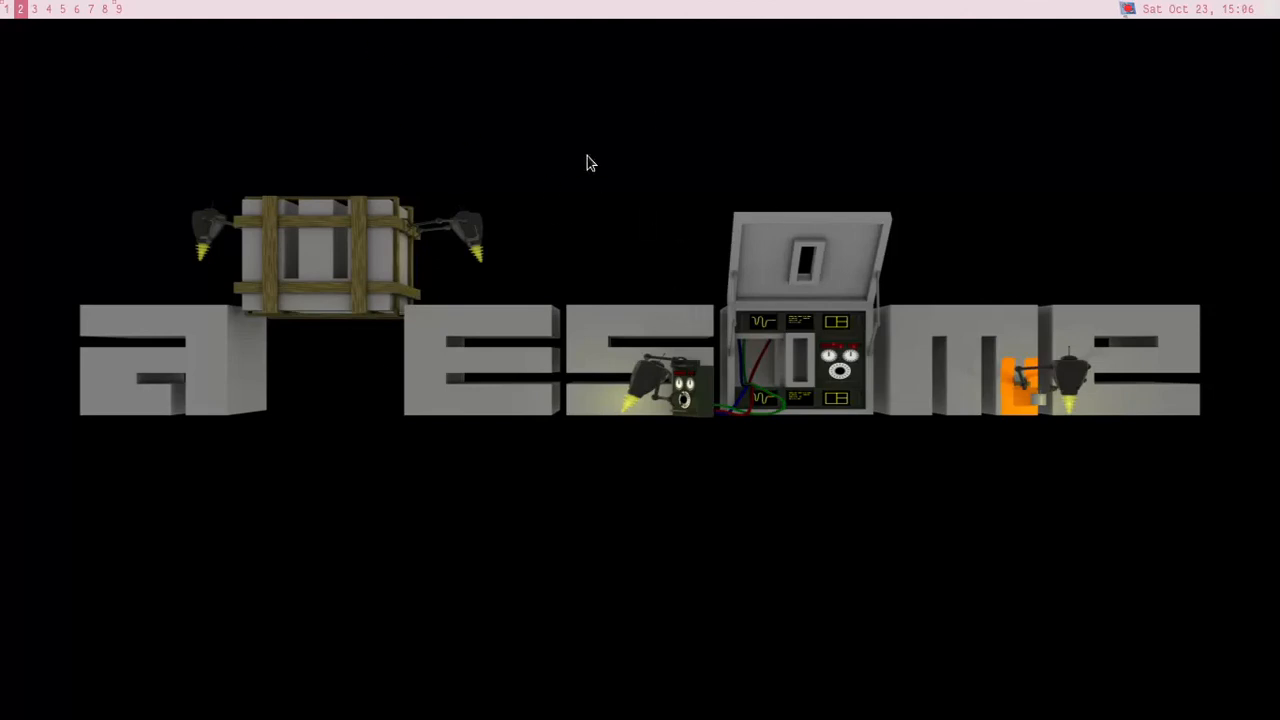
key(super+1)
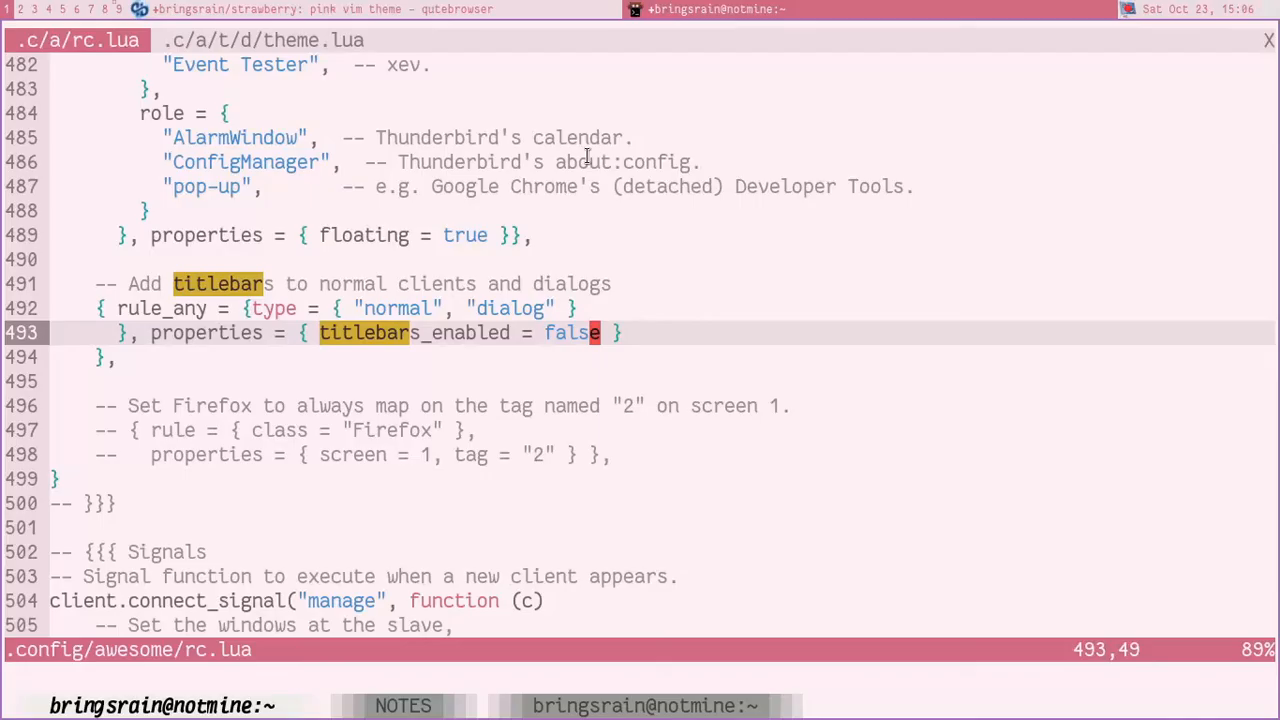
key(j)
key(j)
key(j)
key(j)
key(k)
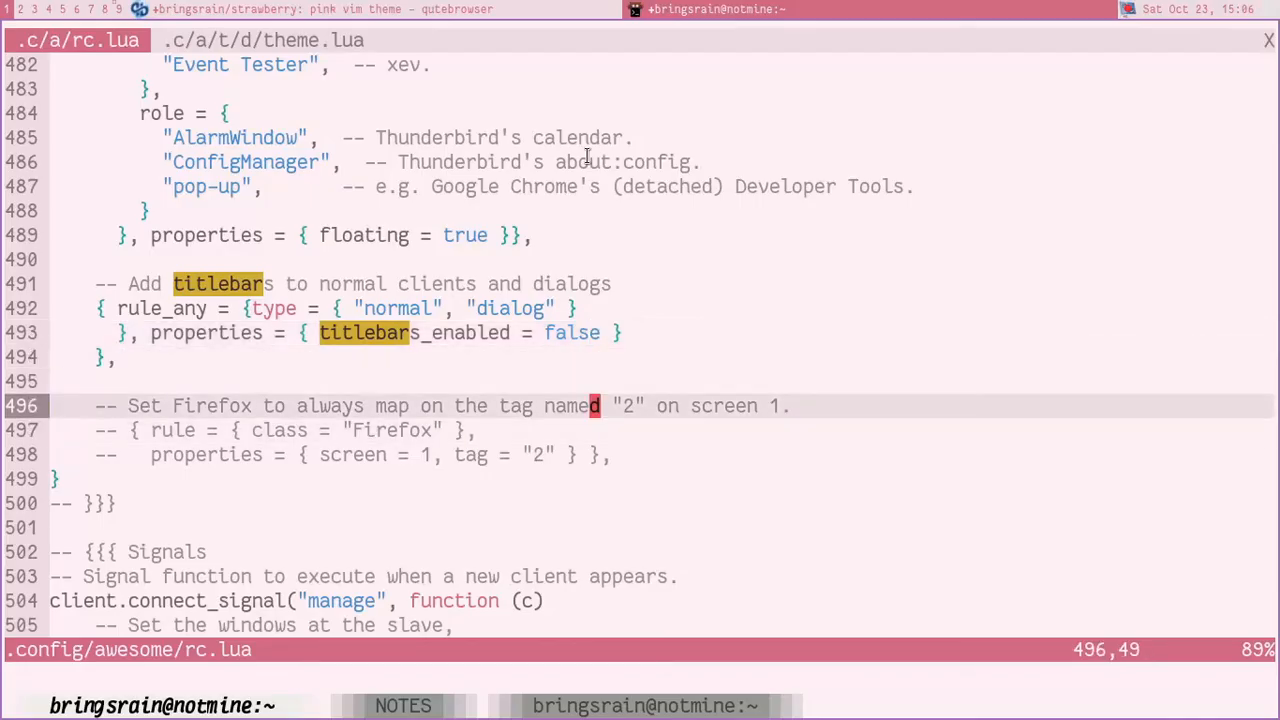
key(k)
key(k)
key(k)
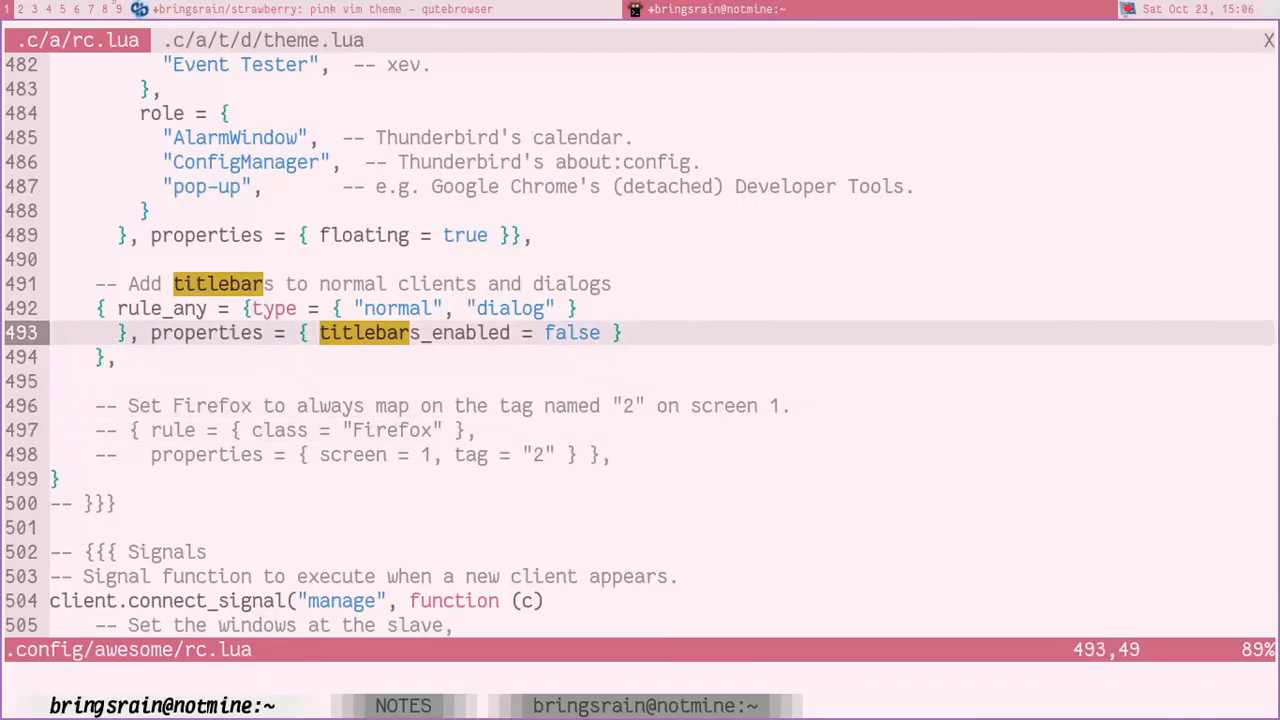
Step: Search rc.lua for "wallp"
key(j)
key(j)
key(j)
key(j)
key(slash)
text(wallp)
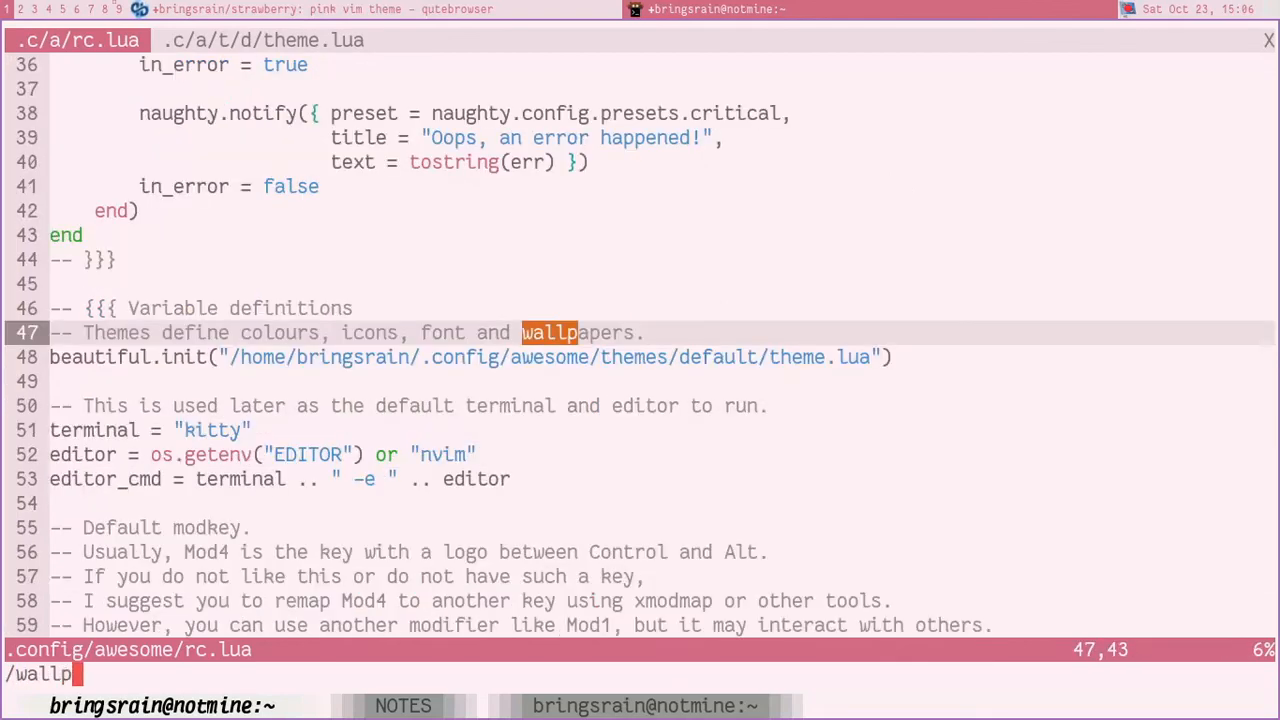
key(Return)
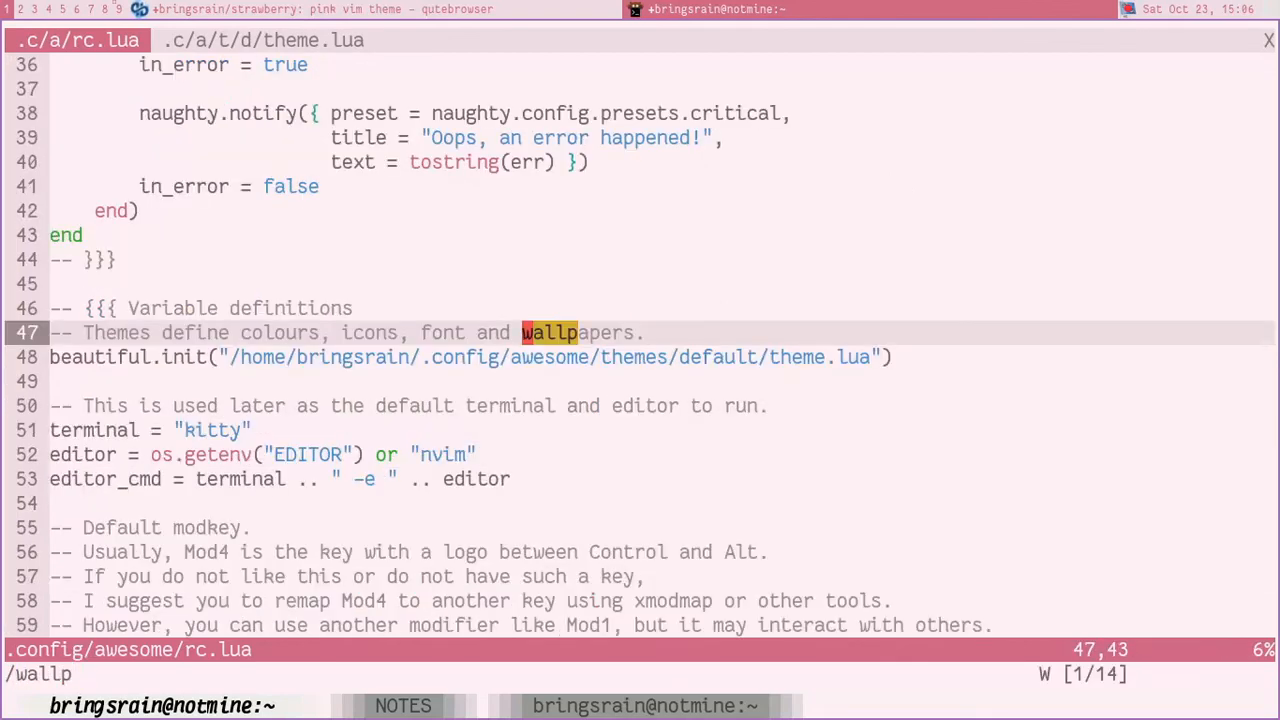
Step: Find the theme.wallpaper setting in theme.lua and remove the themes_path.. part before its quoted path
text(gt/wallpaper)
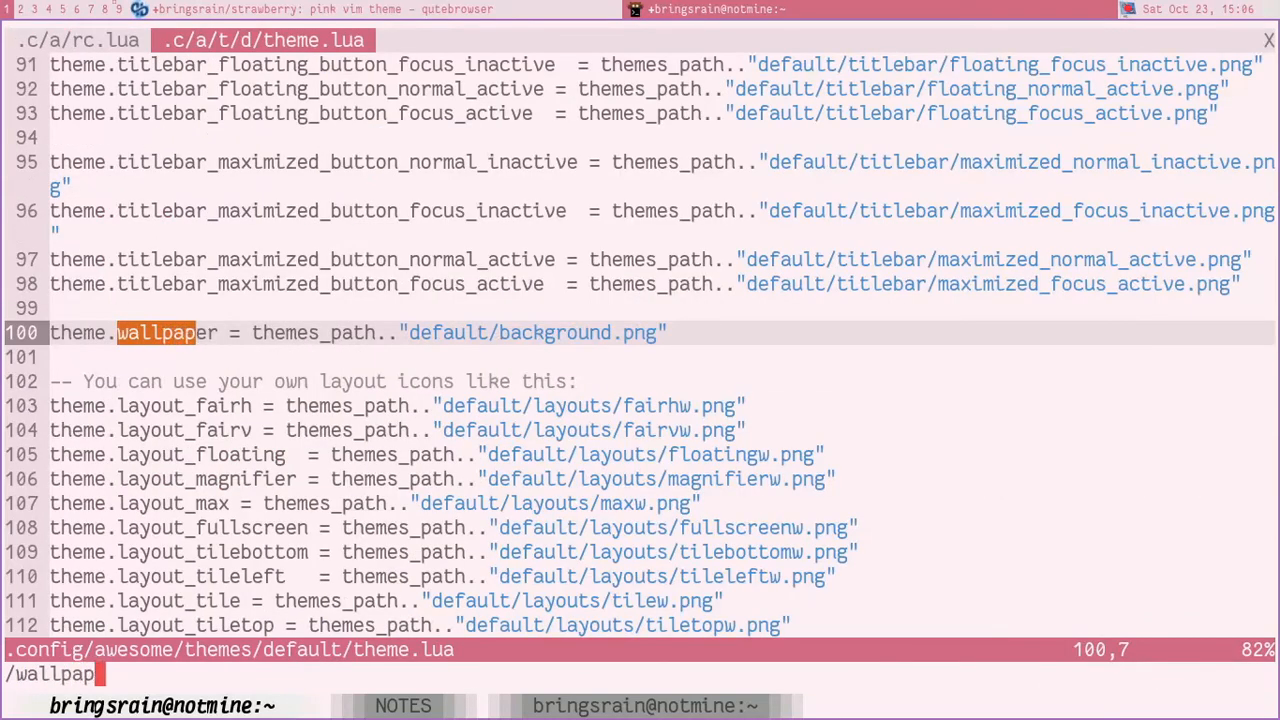
key(l)
key(l)
key(l)
key(l)
key(l)
key(l)
key(l)
key(l)
key(l)
key(l)
key(l)
key(l)
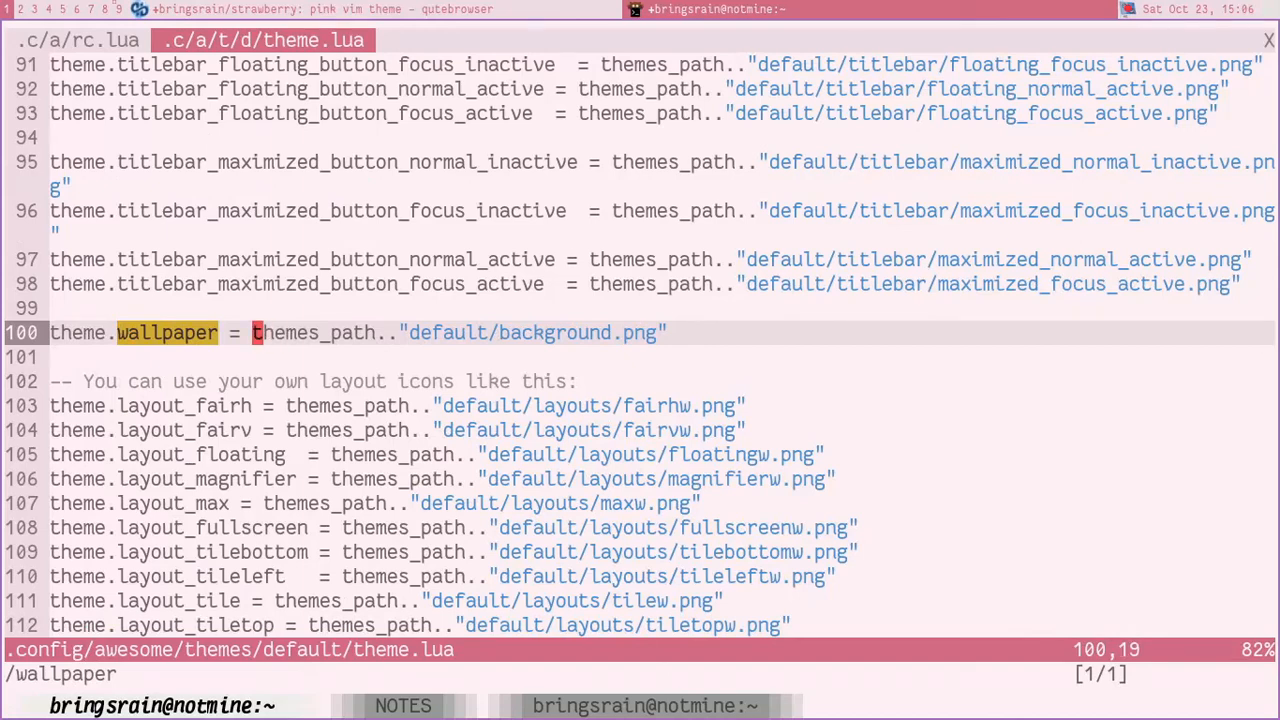
key(d)
key(g)
key(Escape)
key(l)
key(h)
key(t)
key(quotedbl)
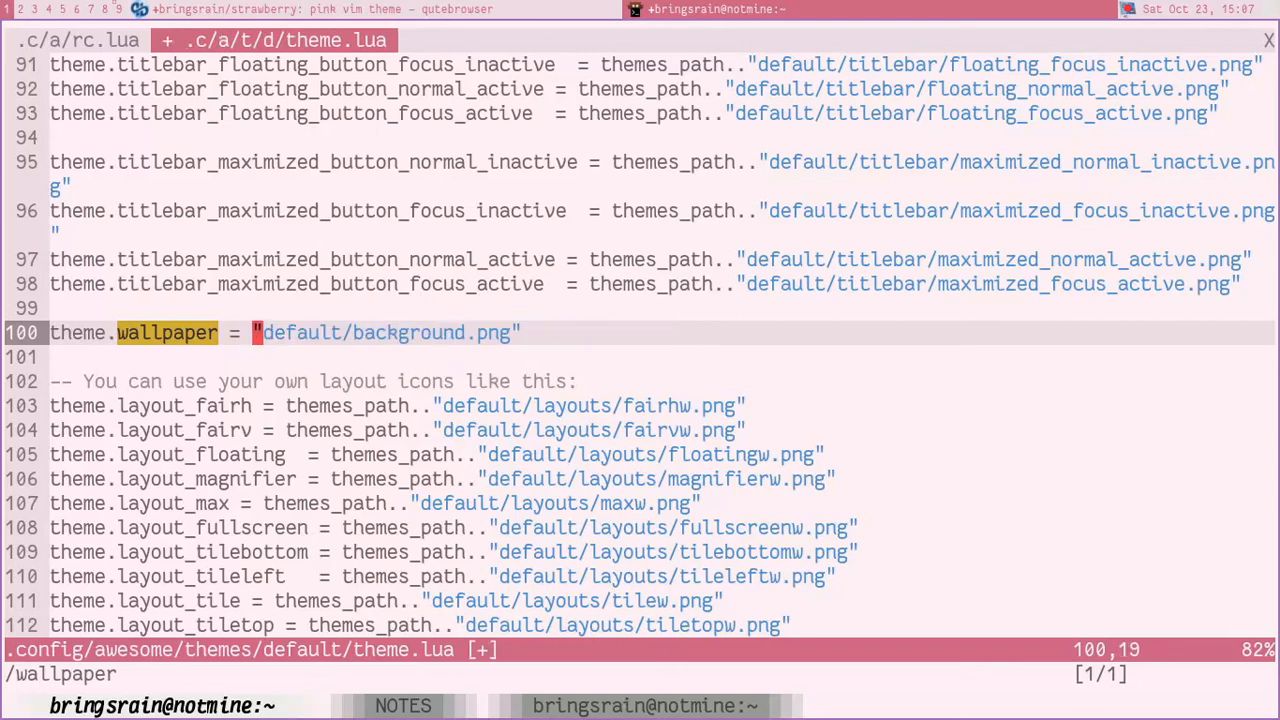
Step: Change the directory part of the theme.wallpaper path in theme.lua to dotfiles/bg-image in the home directory
key(l)
text(i)
text(/ho)
text(me/bringsrain)
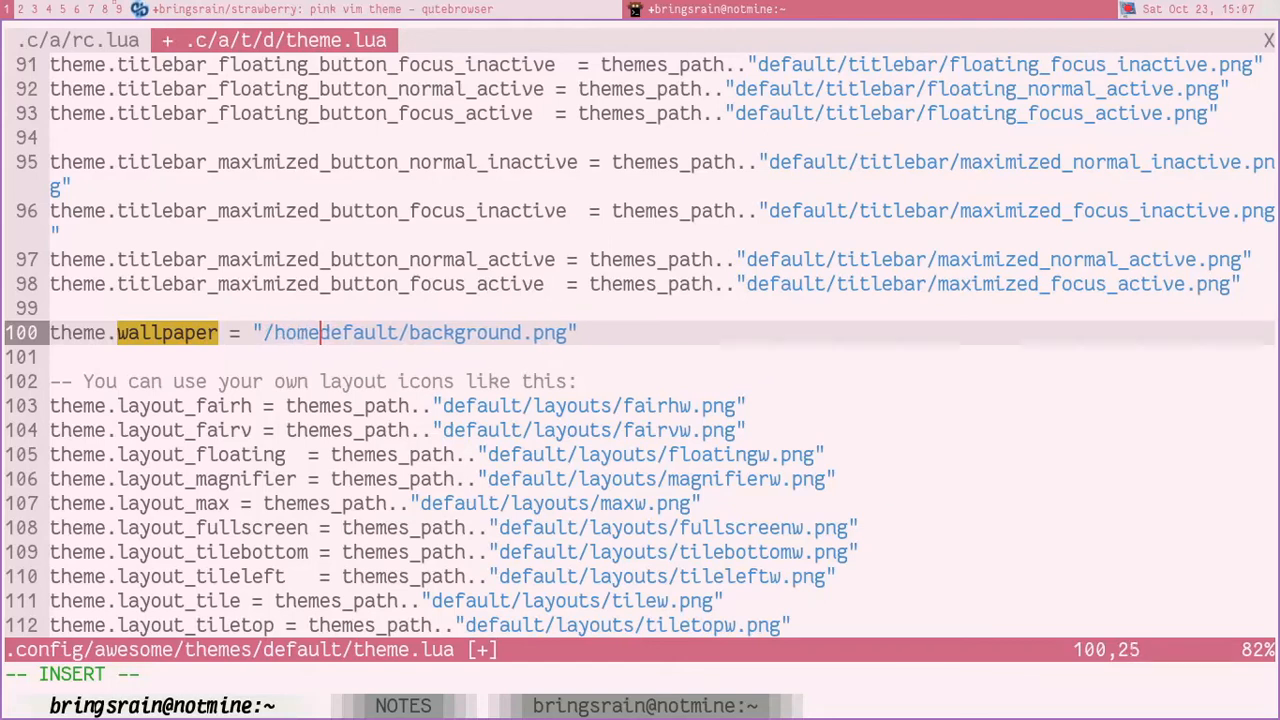
text(/)
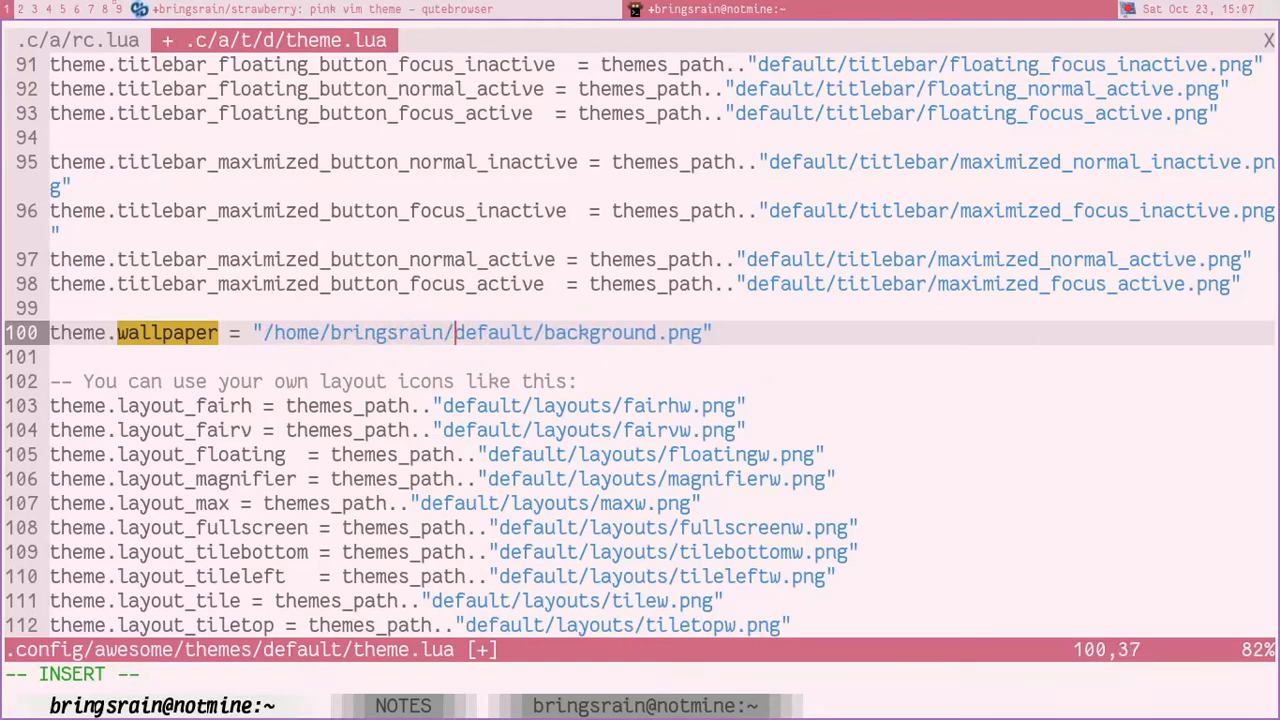
key(Escape)
text(lcw)
text(dotfiles)
text(/bg-ima)
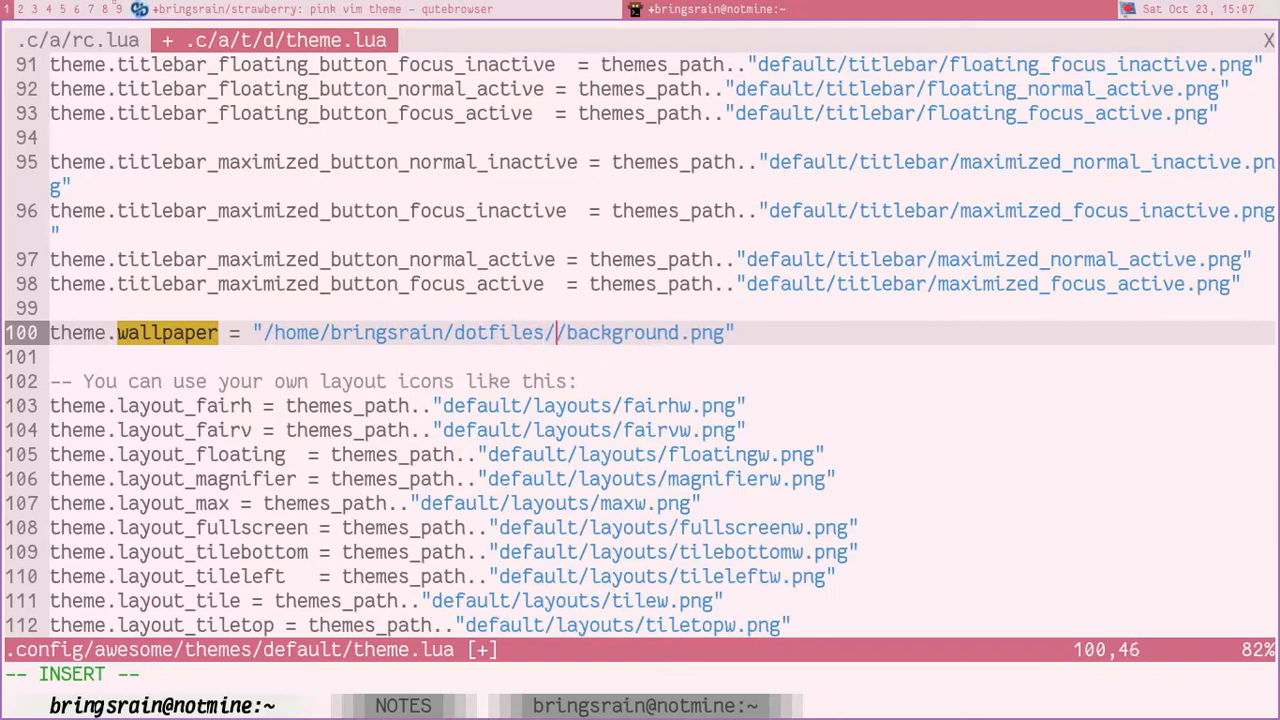
text(ges)
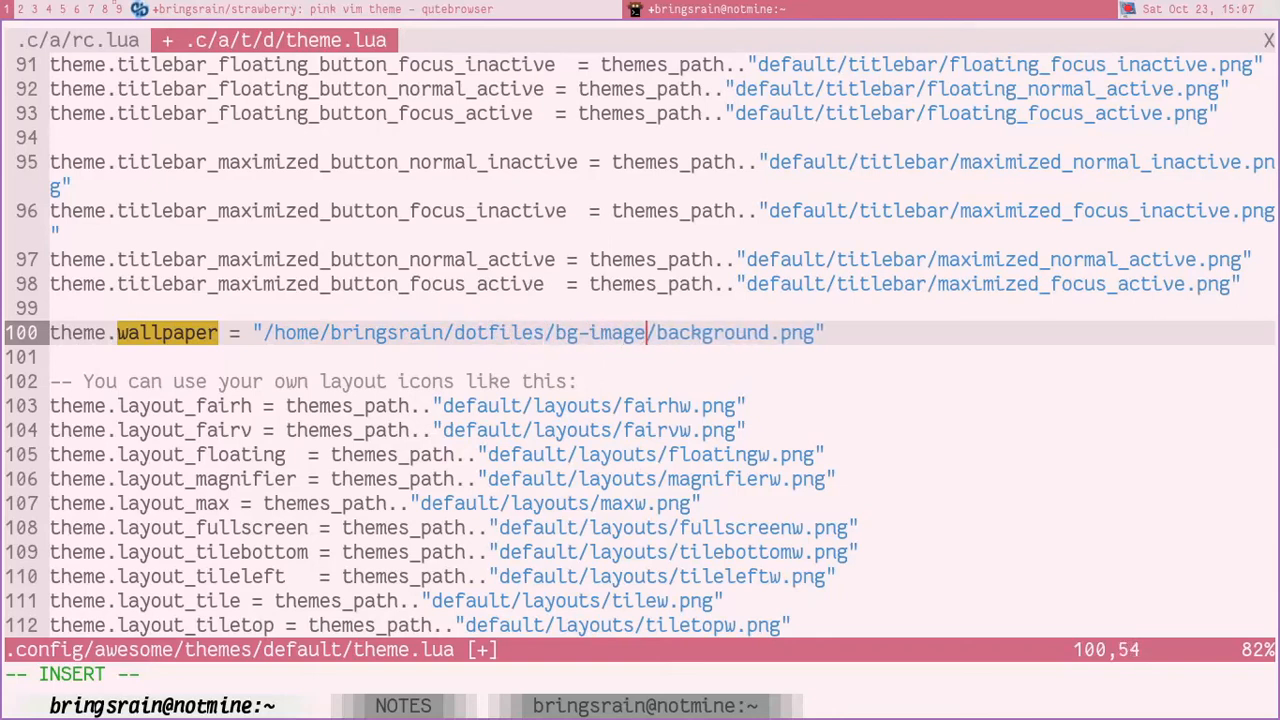
key(Escape)
Step: List the contents of dotfiles/bg-image in the other shell and copy the file name rain-drop-pink-strawberry.png
key(ctrl+shift+Right)
key(ctrl+shift+Right)
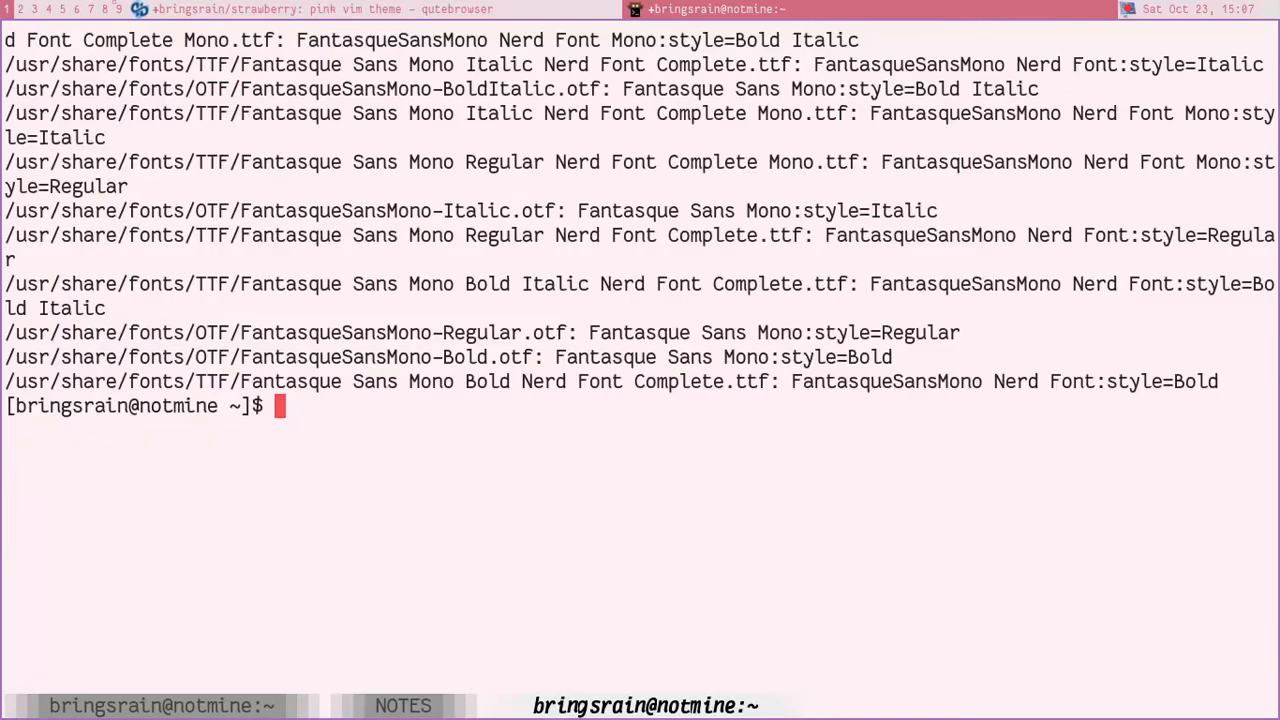
text(ls do)
key(Tab)
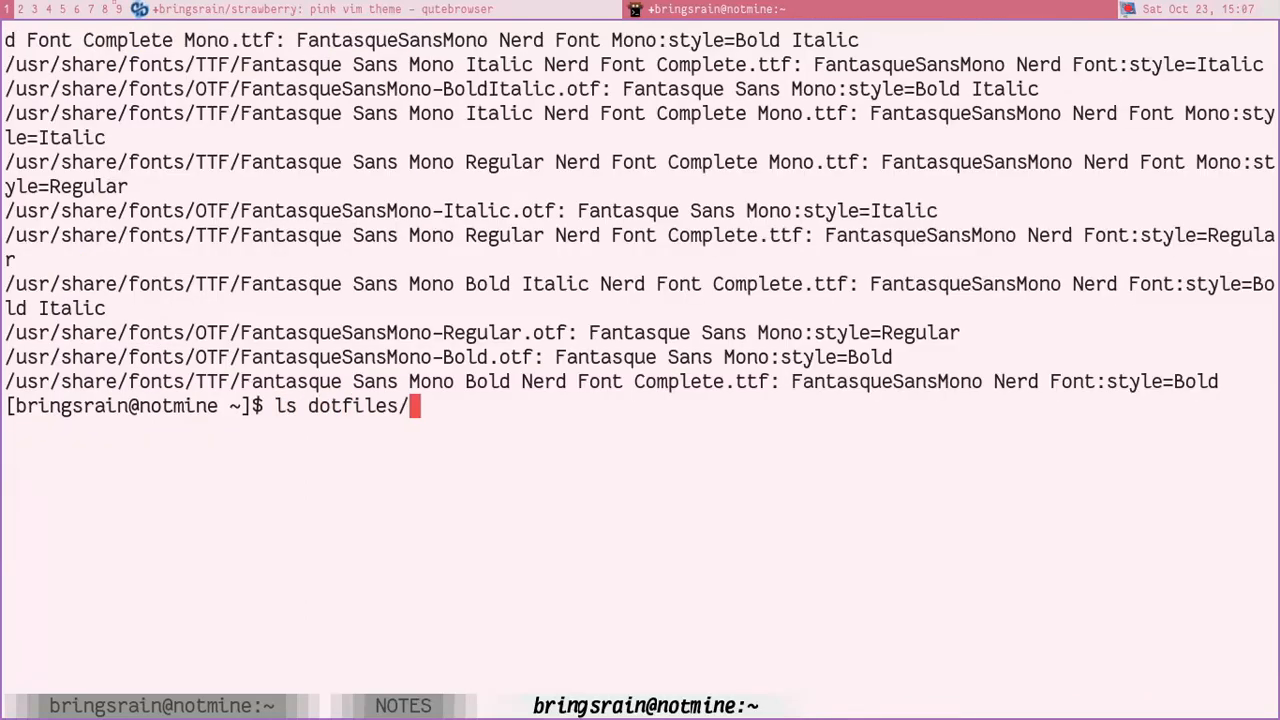
text(bg)
key(Tab)
key(Return)
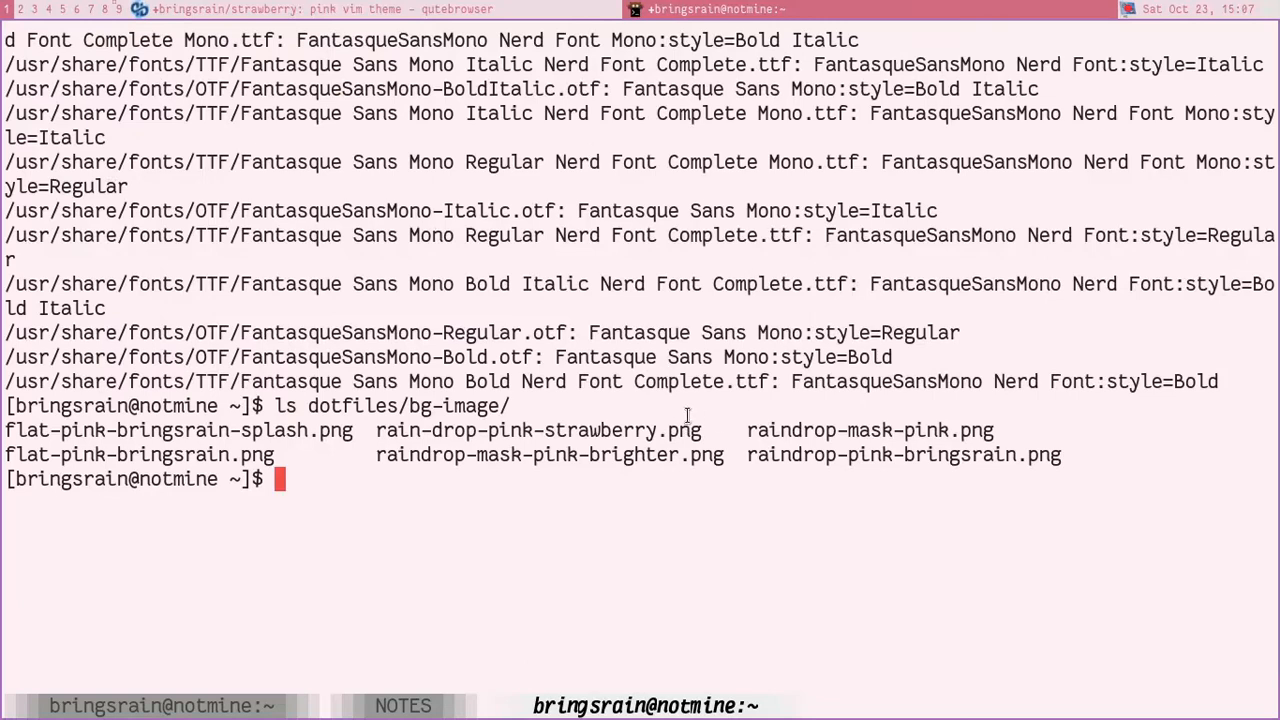
drag(378, 430, 700, 430)
key(ctrl+c)
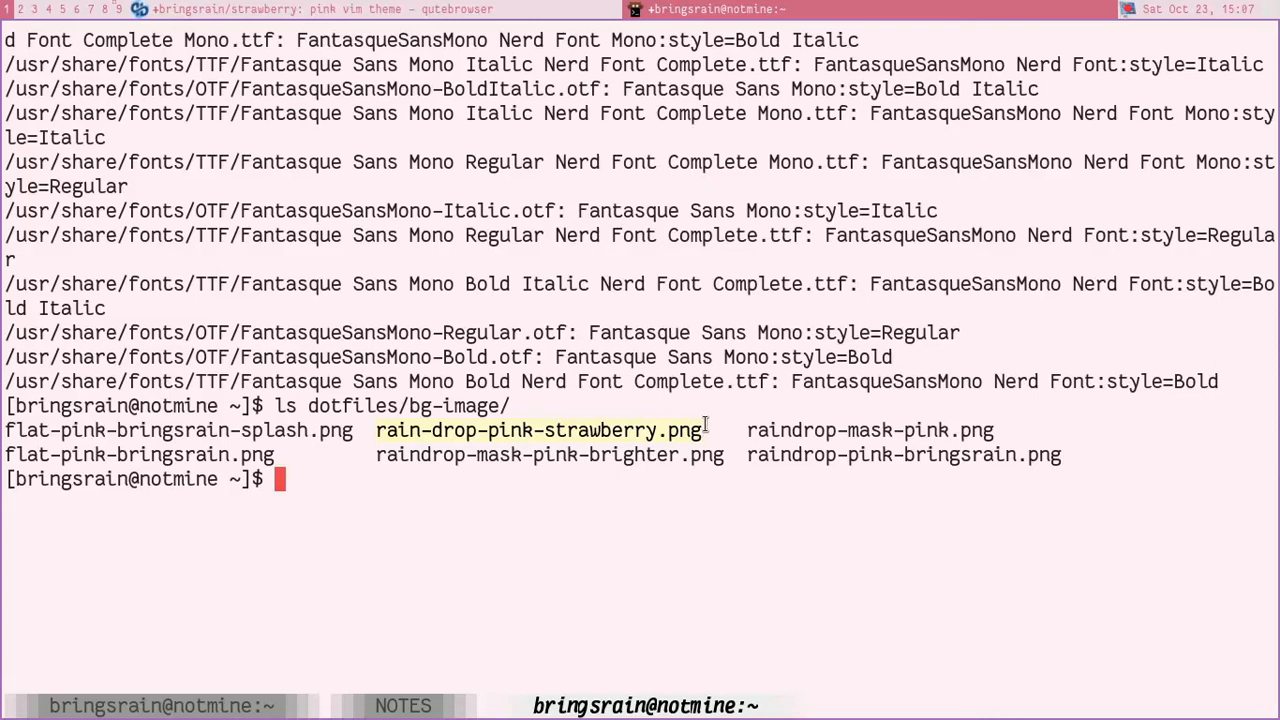
Step: Replace background.png in the theme.wallpaper path with rain-drop-pink-strawberry.png
key(ctrl+shift+Left)
key(ctrl+shift+Left)
key(l)
key(l)
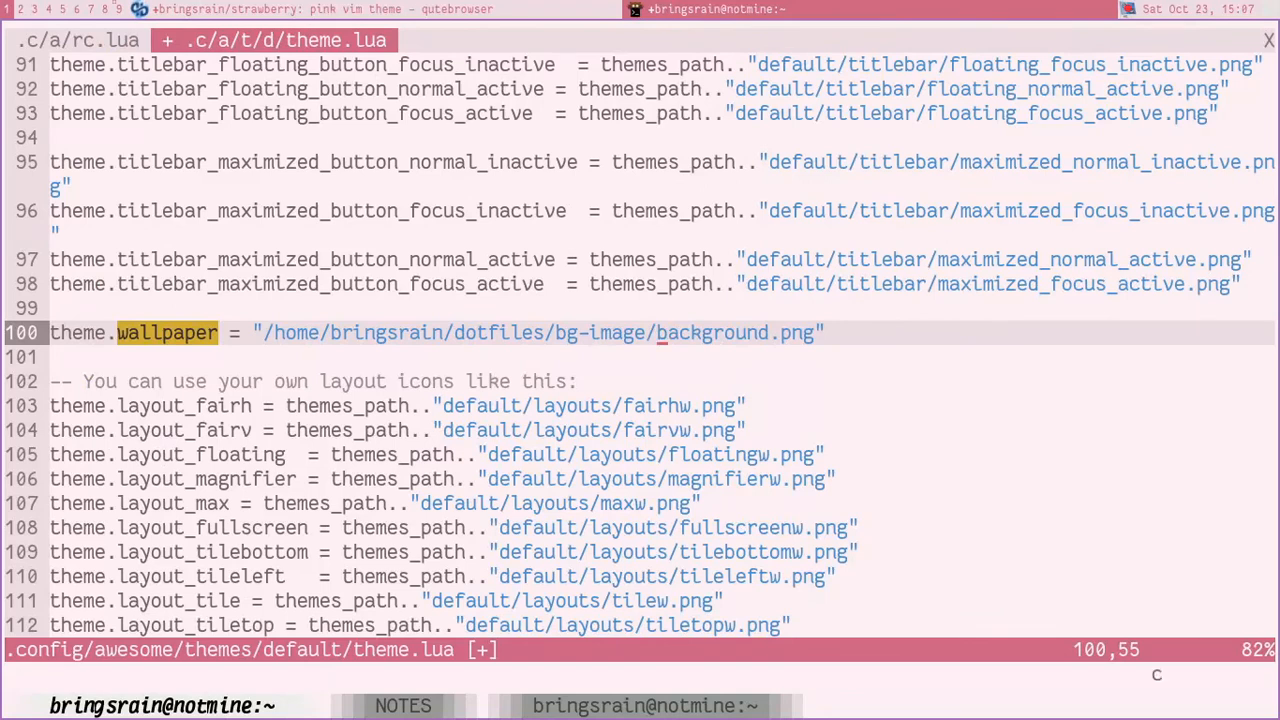
key(quotedbl)
key(ctrl+shift+v)
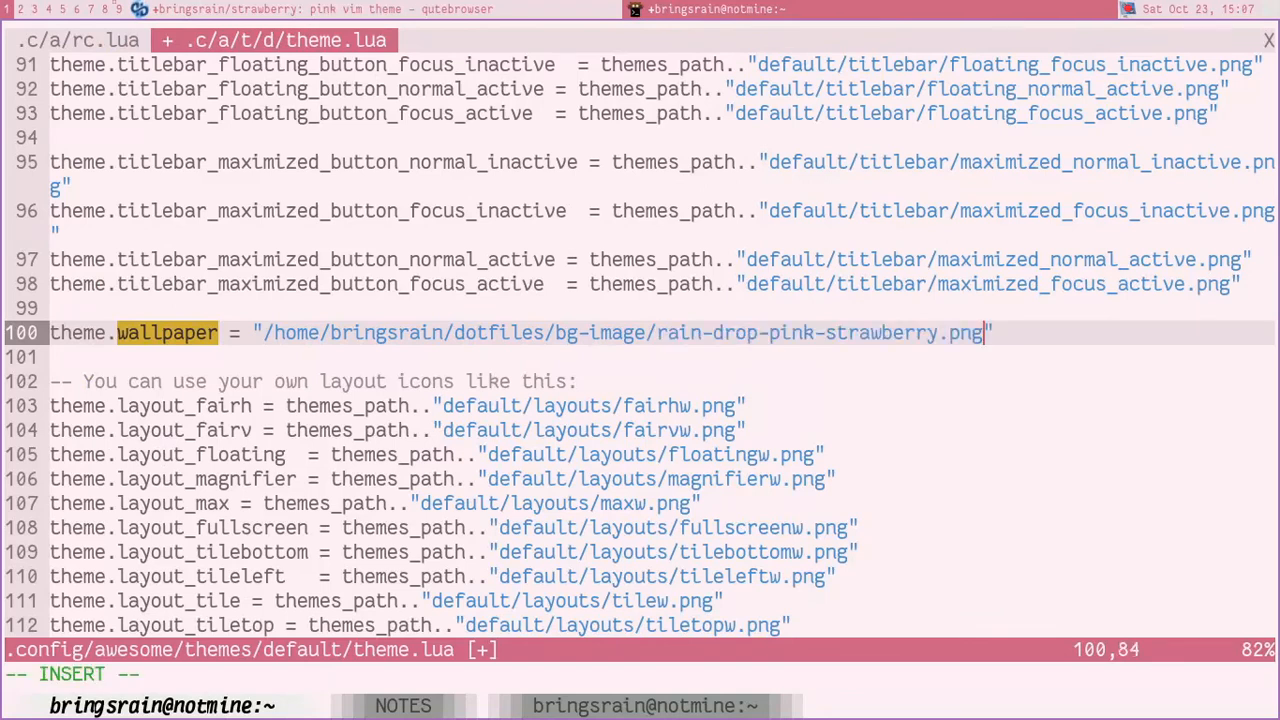
Step: Save theme.lua, check the wallpaper on empty tag 2 and return to the editor on tag 1
key(Escape)
text(:w)
key(Return)
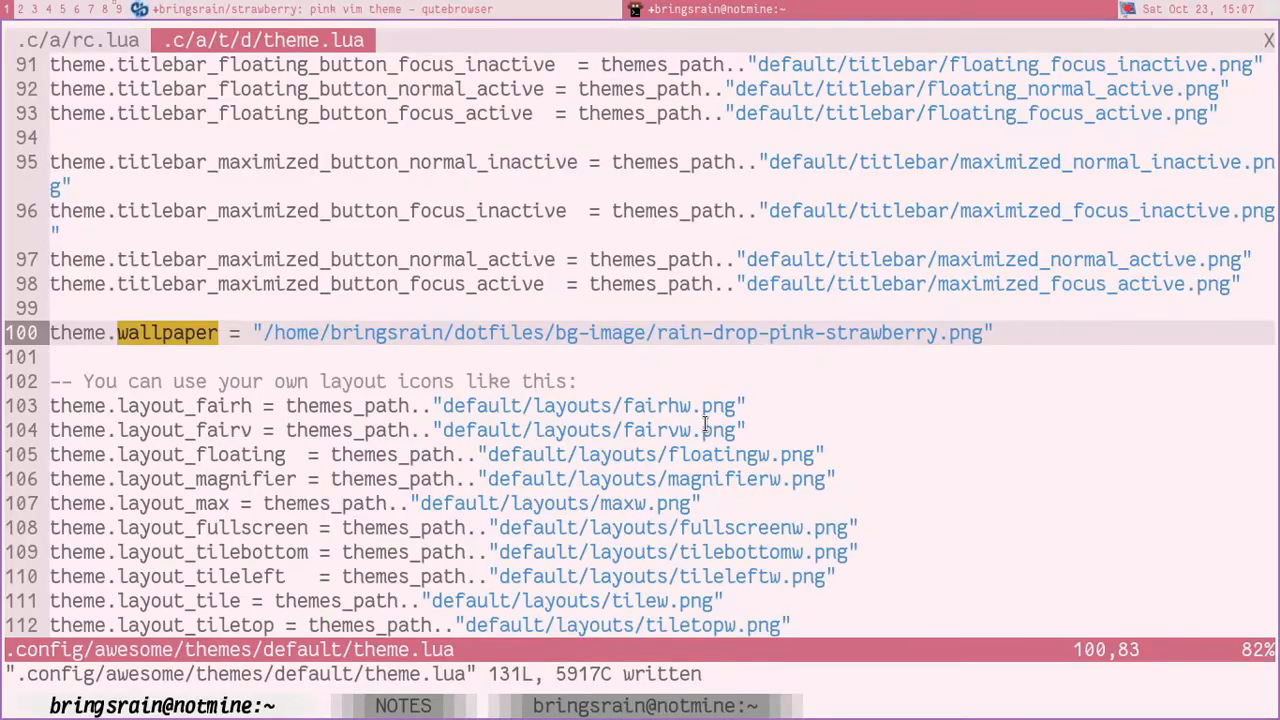
key(super+2)
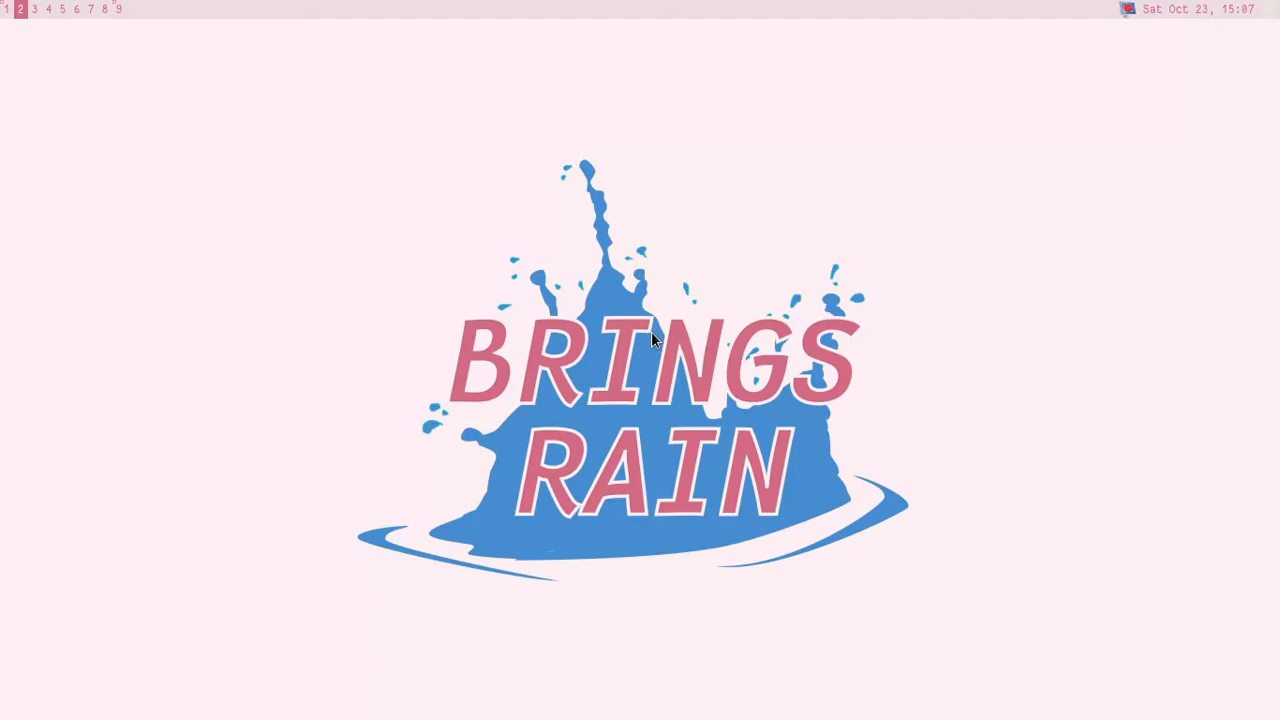
key(super+1)
Step: Review the font, colour, notification, menu and titlebar settings throughout theme.lua
key(j)
key(j)
key(j)
key(k)
key(k)
key(k)
key(k)
key(k)
key(k)
key(k)
key(k)
key(k)
key(k)
key(k)
key(k)
key(k)
key(k)
key(k)
key(k)
key(k)
key(k)
key(k)
key(k)
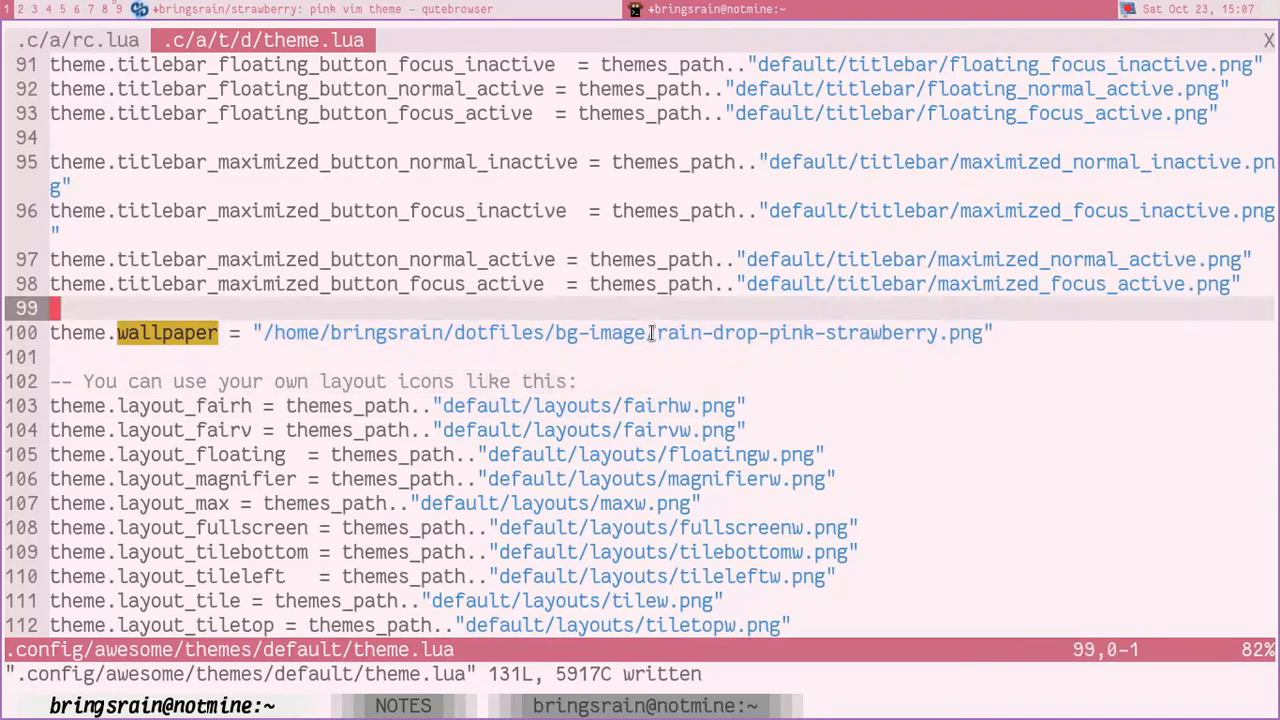
key(k)
key(k)
key(k)
key(k)
key(k)
key(k)
key(k)
key(k)
key(k)
key(k)
key(k)
key(k)
key(k)
key(k)
key(k)
key(k)
key(k)
key(k)
key(k)
key(k)
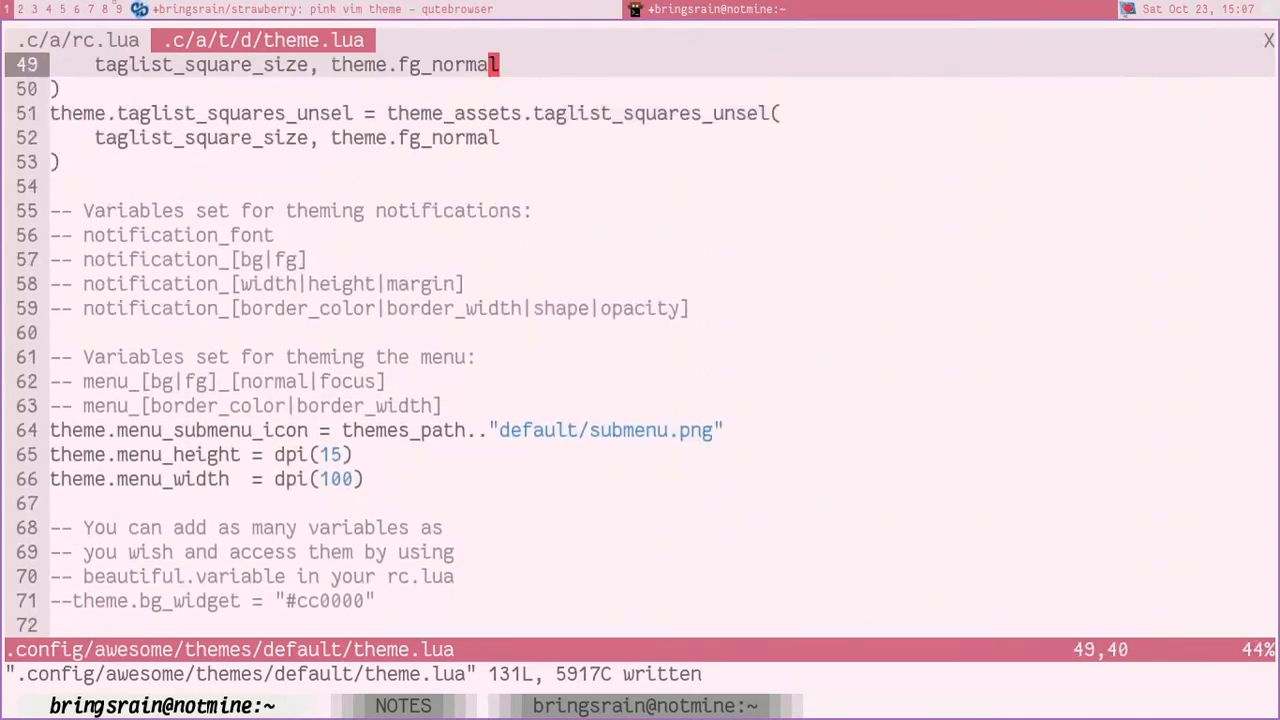
key(k)
key(k)
key(k)
key(k)
key(k)
key(k)
key(k)
key(k)
key(k)
key(k)
key(k)
key(k)
key(k)
key(k)
key(k)
key(k)
key(k)
key(k)
key(k)
key(k)
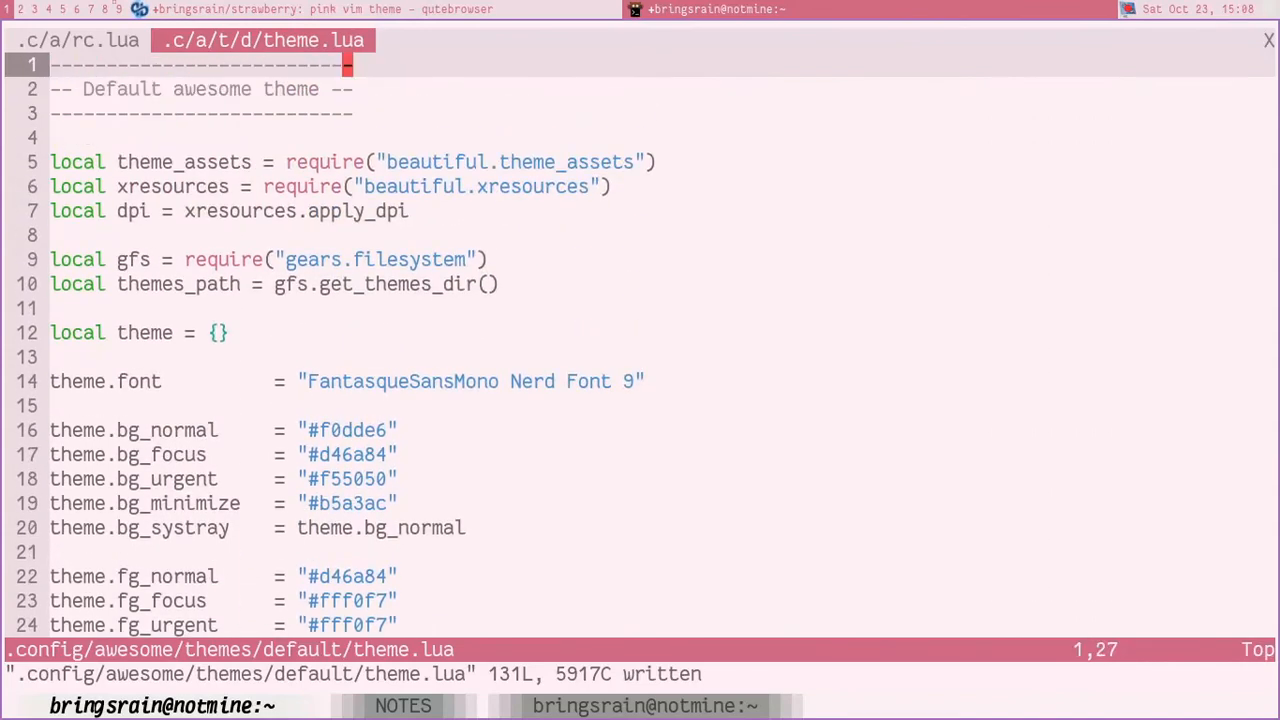
key(j)
key(j)
key(j)
key(j)
key(j)
key(j)
key(j)
key(j)
key(j)
key(j)
key(j)
key(j)
key(j)
key(j)
key(j)
key(j)
key(j)
key(j)
key(j)
key(j)
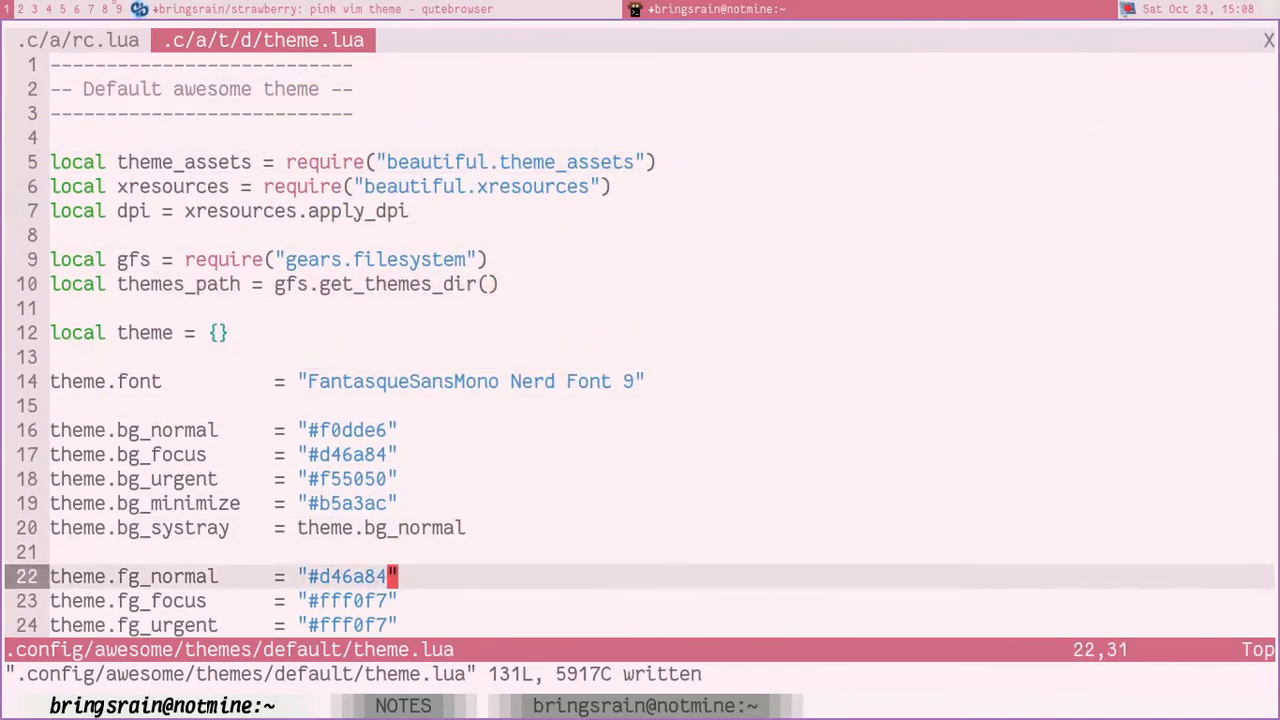
key(j)
key(j)
key(j)
key(j)
key(j)
key(j)
key(j)
key(j)
key(j)
key(j)
key(j)
key(j)
key(j)
key(j)
key(j)
key(j)
key(j)
key(j)
key(j)
key(j)
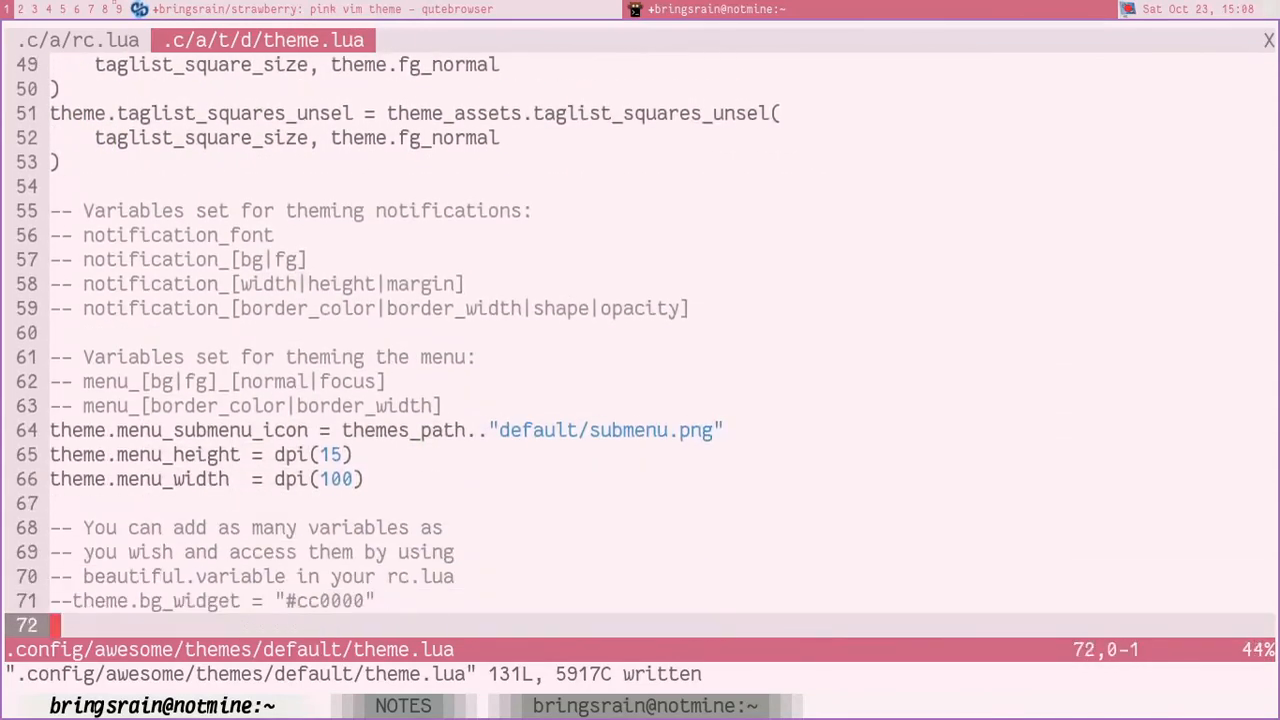
key(j)
key(j)
key(j)
key(j)
key(j)
key(k)
key(k)
key(k)
key(k)
key(k)
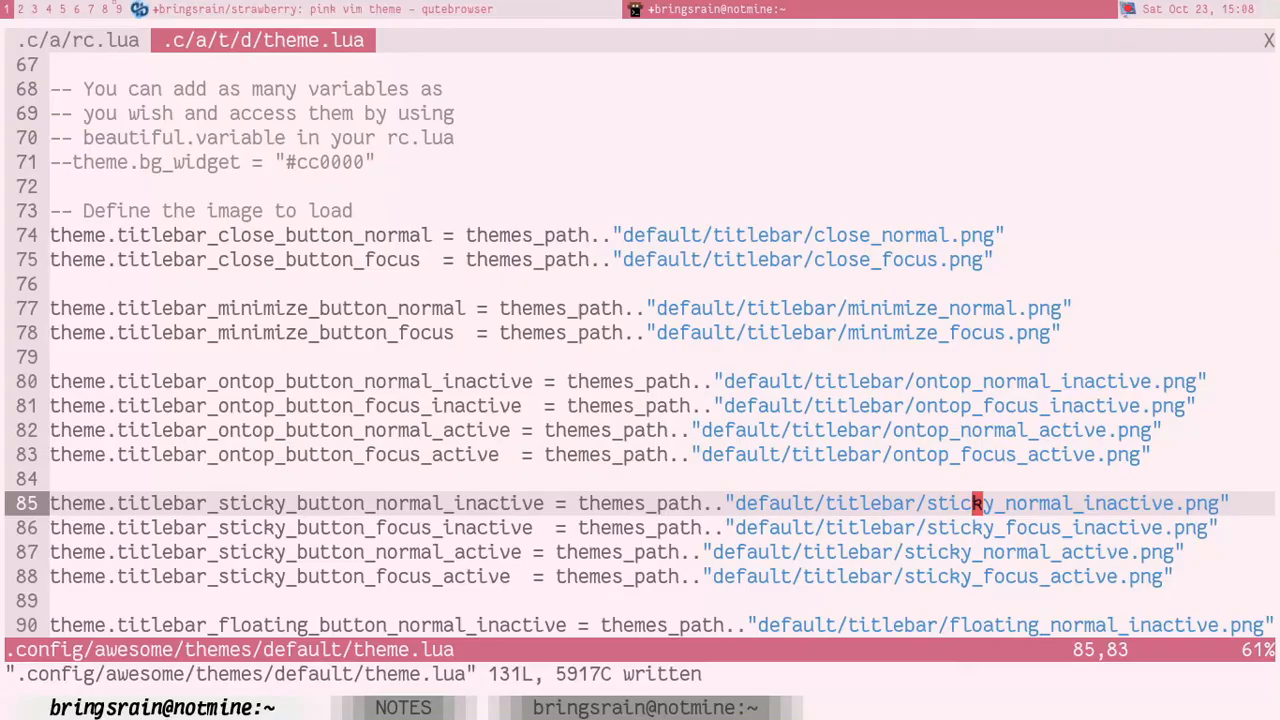
Step: Unmaximize the terminal and browser windows so they tile side by side, ending with focus on the terminal
key(super+m)
key(super+j)
key(super+m)
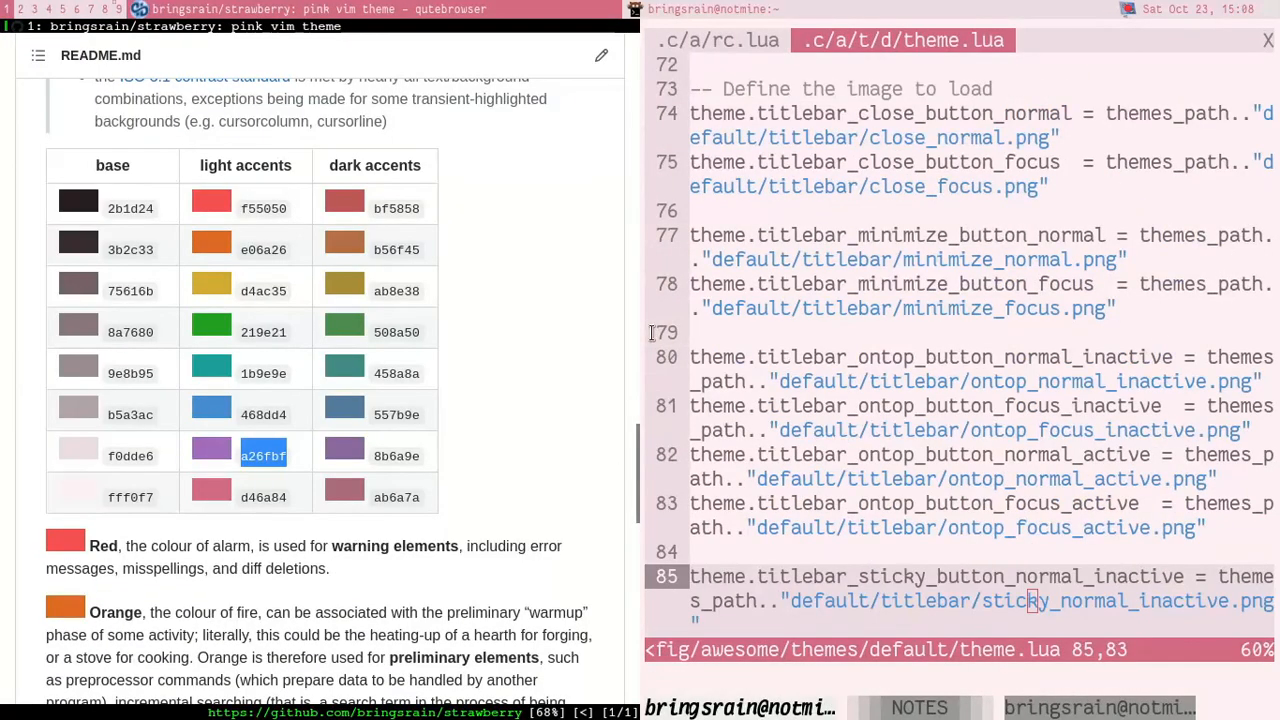
key(super+j)
key(super+j)
key(super+j)
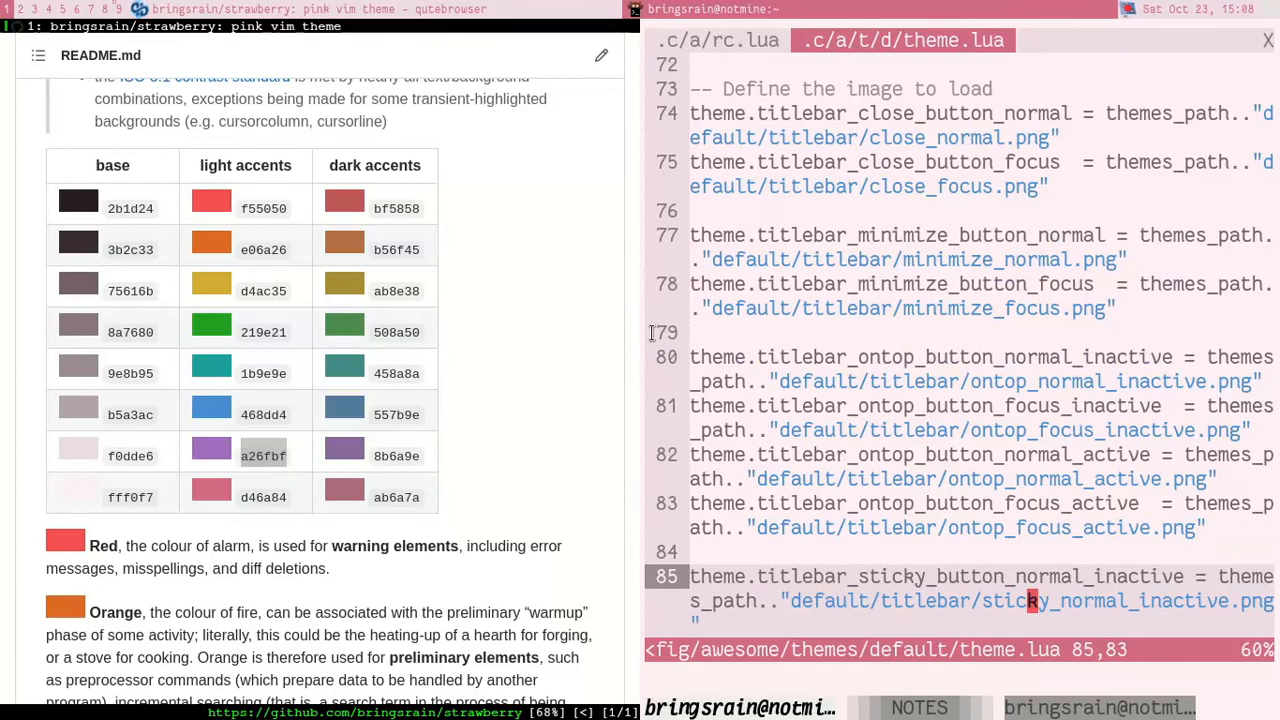
Step: Examine the commented sets of overriding variables for taglist, tasklist, titlebar, tooltip and hotkeys in theme.lua
key(k)
key(k)
key(k)
key(k)
key(k)
key(k)
key(k)
key(k)
key(k)
key(k)
key(k)
key(k)
key(k)
key(k)
key(k)
key(k)
key(k)
key(k)
key(k)
key(k)
key(k)
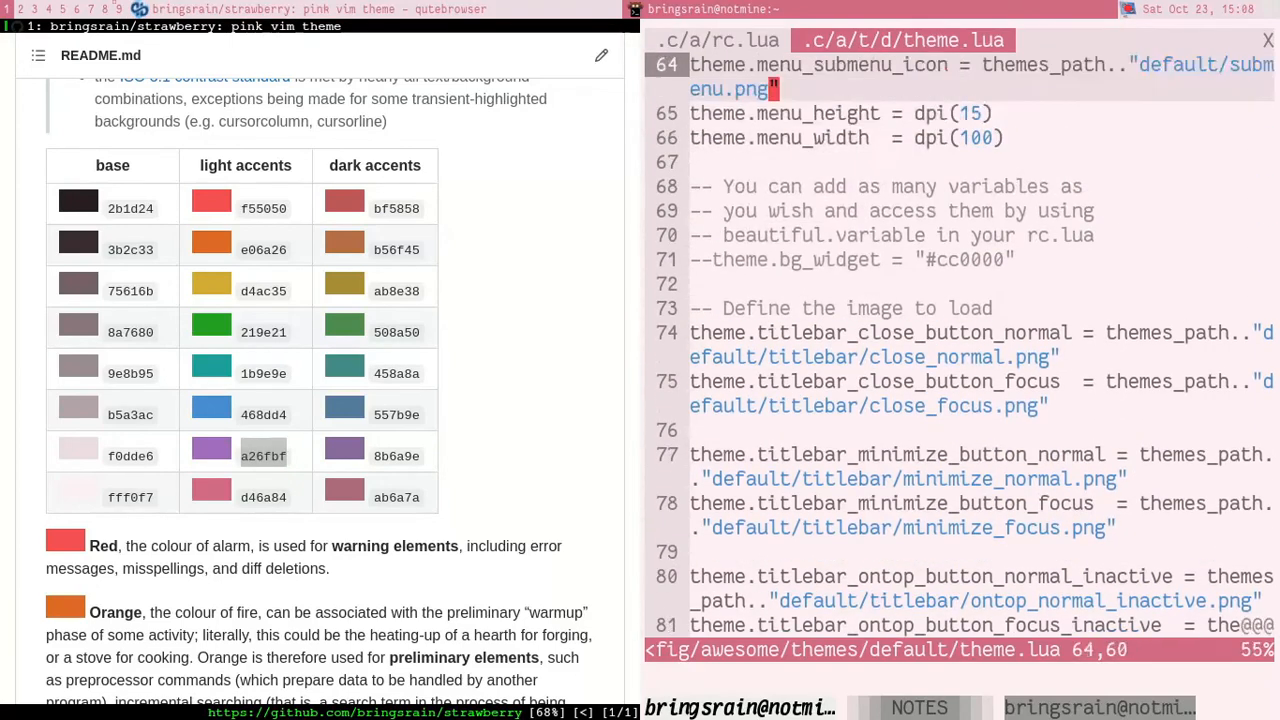
key(k)
key(k)
key(k)
key(k)
key(k)
key(k)
key(k)
key(k)
key(k)
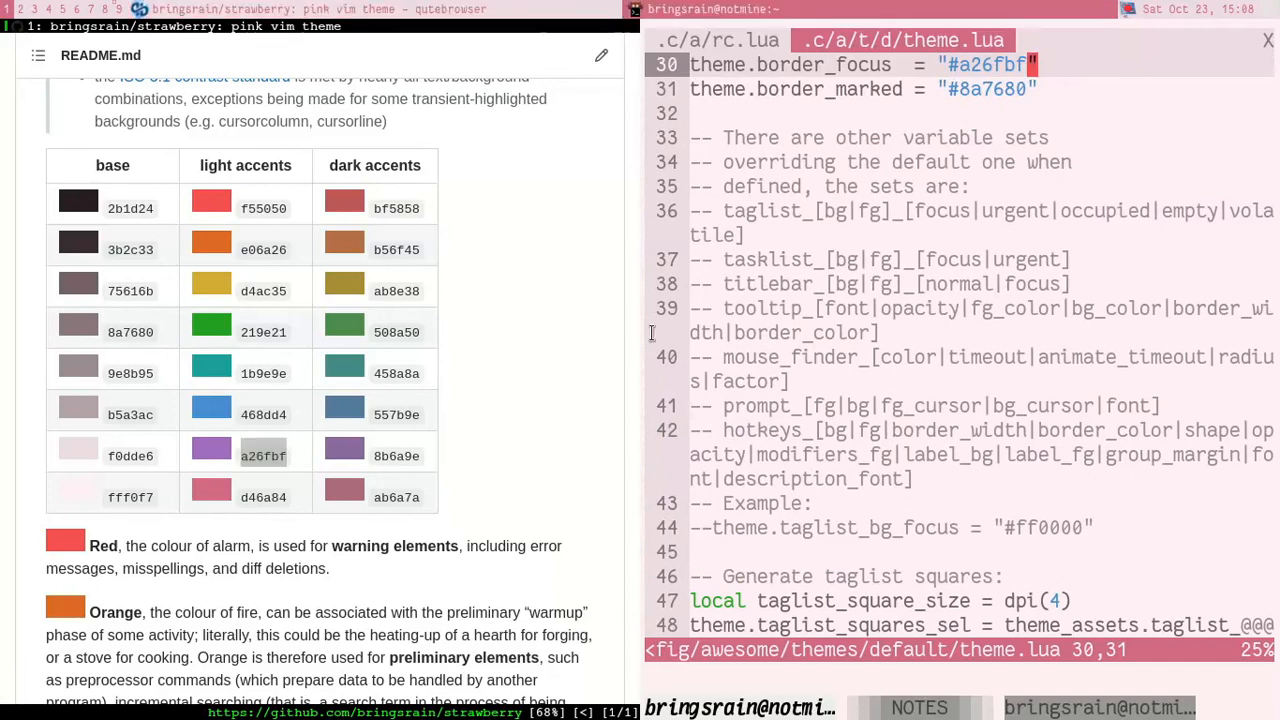
key(j)
key(j)
key(j)
key(j)
key(j)
Step: Set theme.useless_gap to dpi(3), save theme.lua and reload Awesome
key(j)
key(j)
key(k)
key(k)
key(k)
key(k)
key(k)
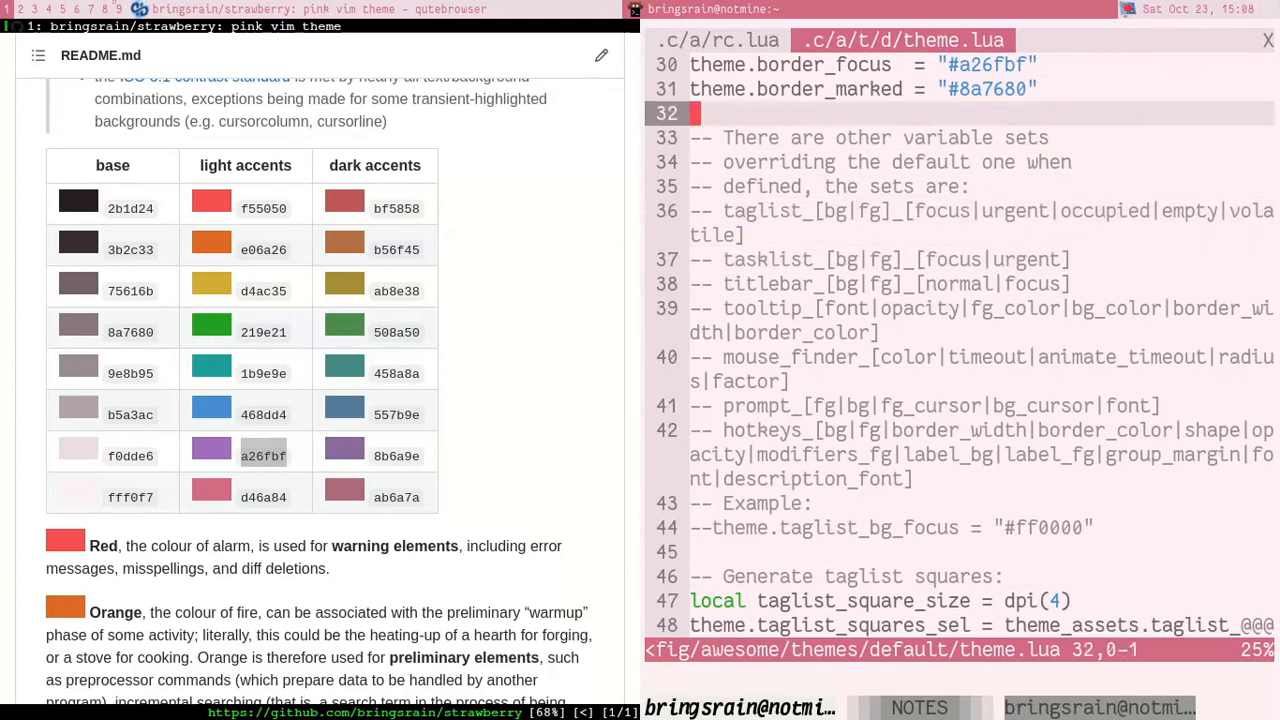
key(k)
key(k)
key(k)
key(k)
key(k)
key(k)
key(k)
key(k)
key(k)
key(k)
key(k)
key(k)
key(k)
key(k)
key(k)
key(k)
key(k)
key(k)
key(k)
key(k)
key(j)
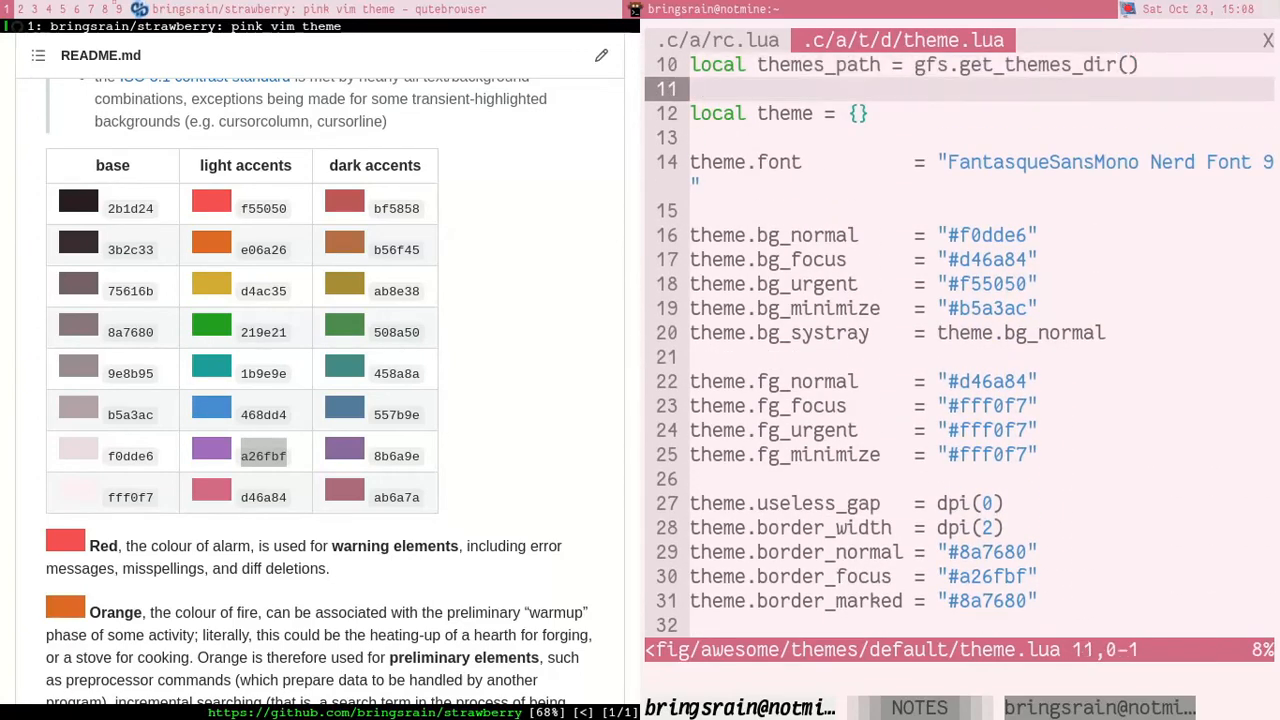
key(j)
key(j)
key(j)
key(j)
key(j)
key(j)
key(j)
key(j)
key(j)
key(j)
key(j)
key(j)
key(j)
key(j)
key(j)
key(j)
key(j)
key(k)
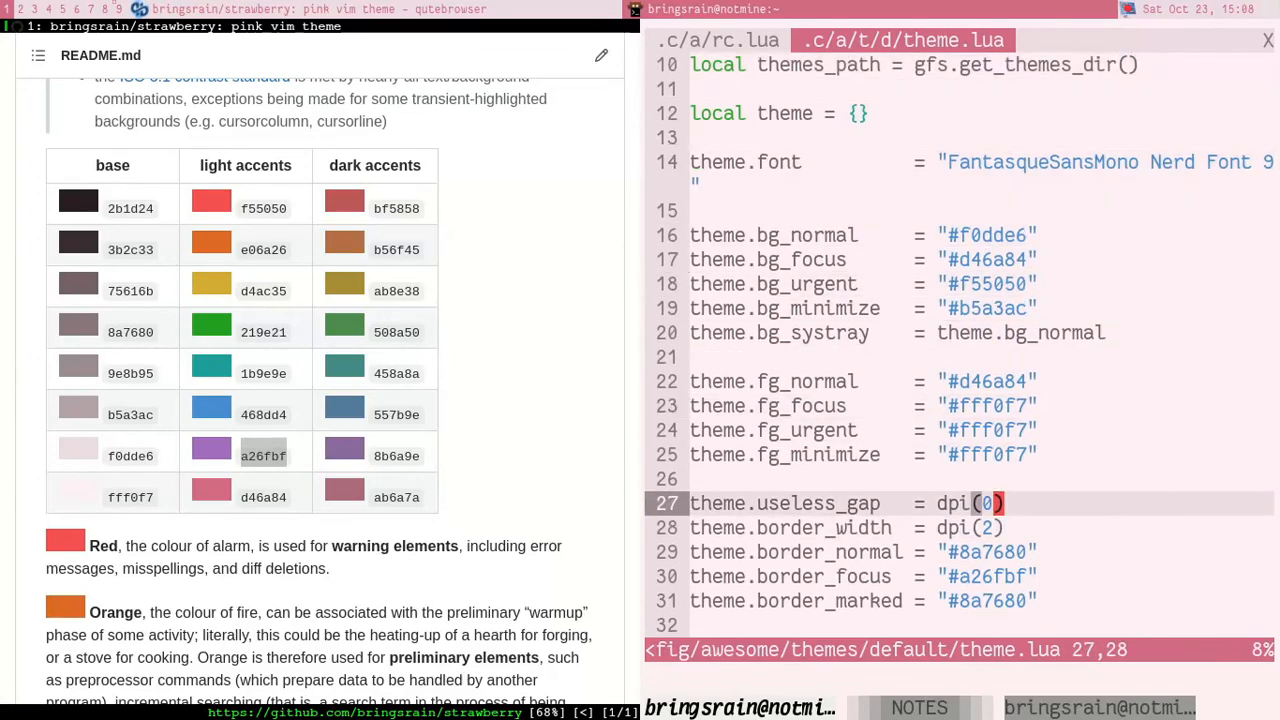
key(h)
key(r)
text(3:w)
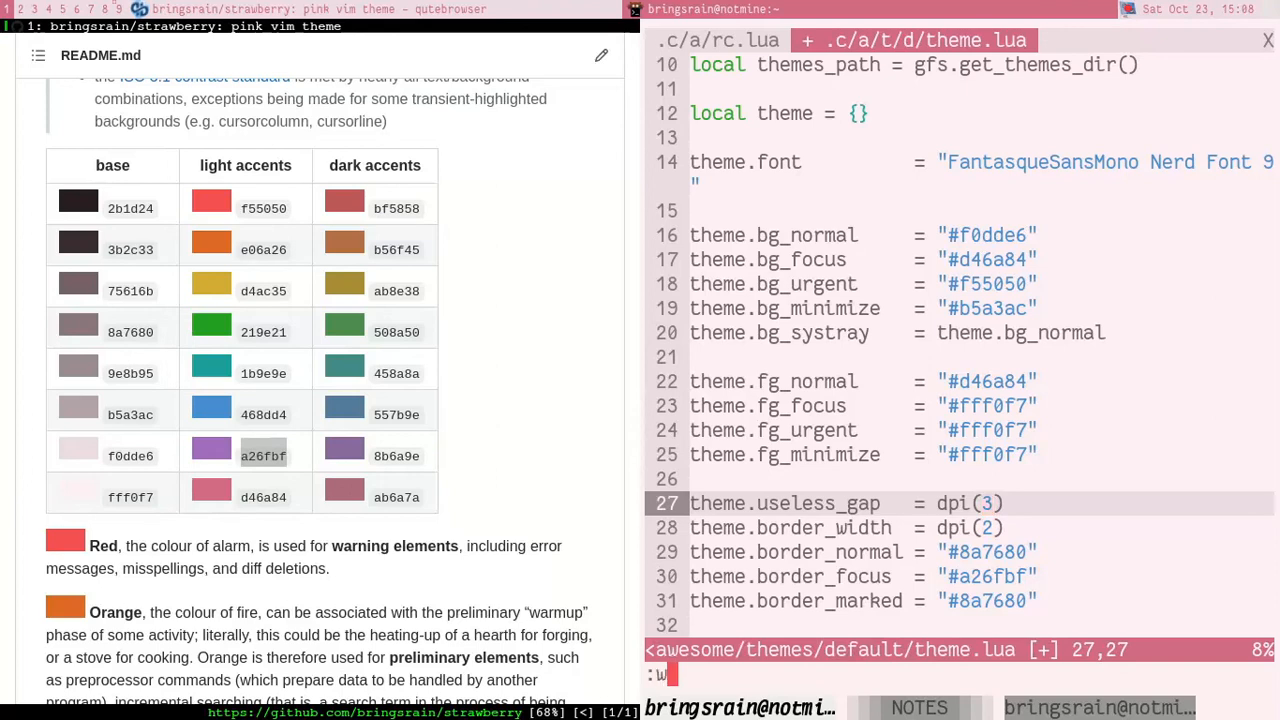
key(Return)
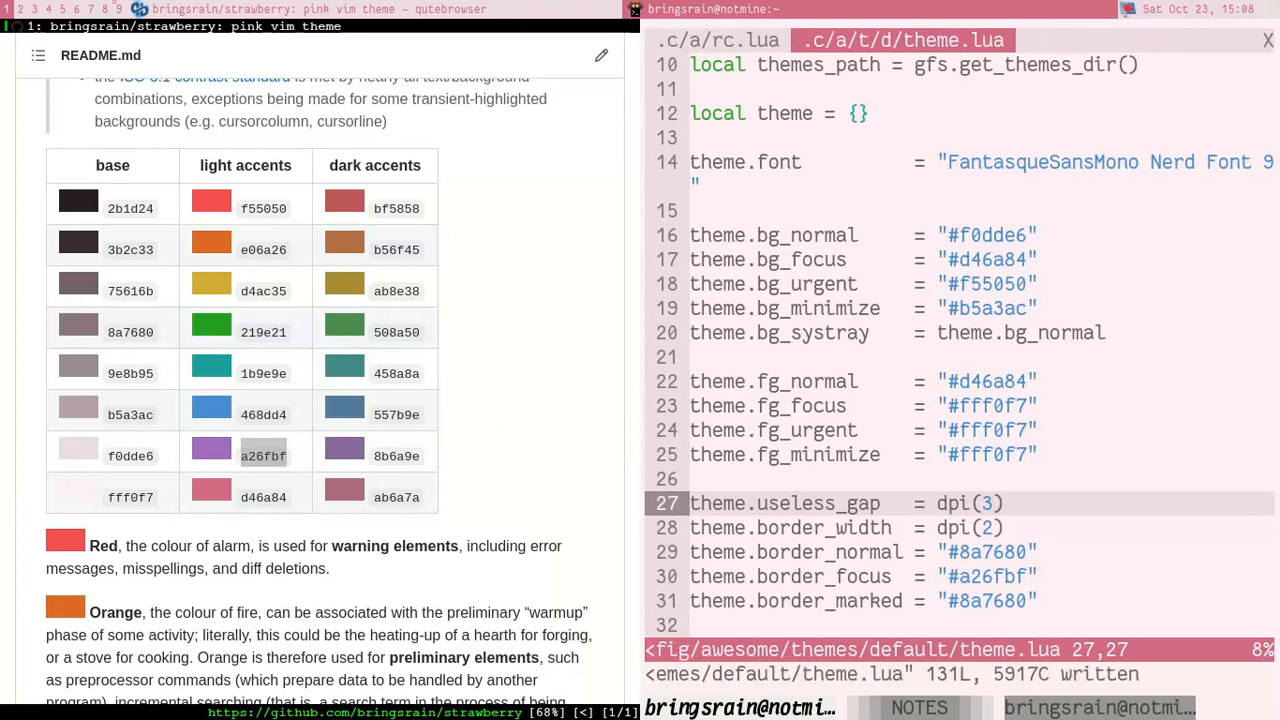
key(super+ctrl+r)
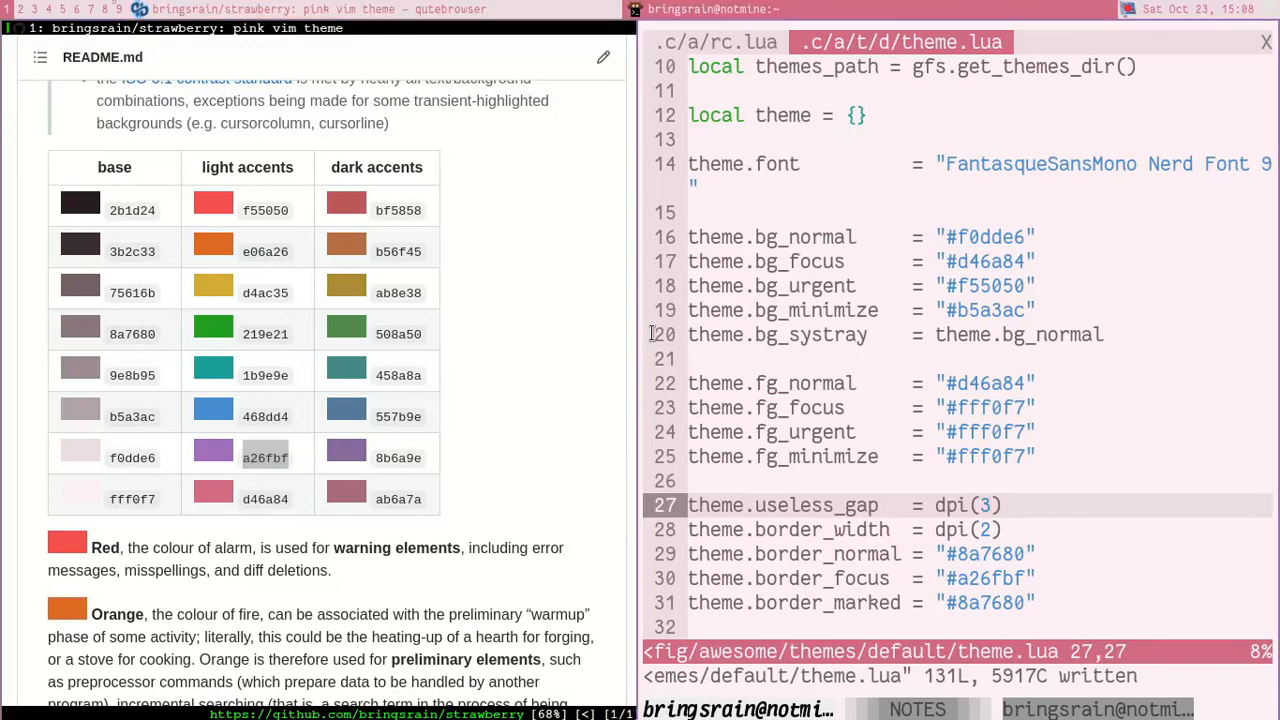
Step: Set theme.useless_gap back to dpi(0) and save theme.lua
key(j)
text(kr0)
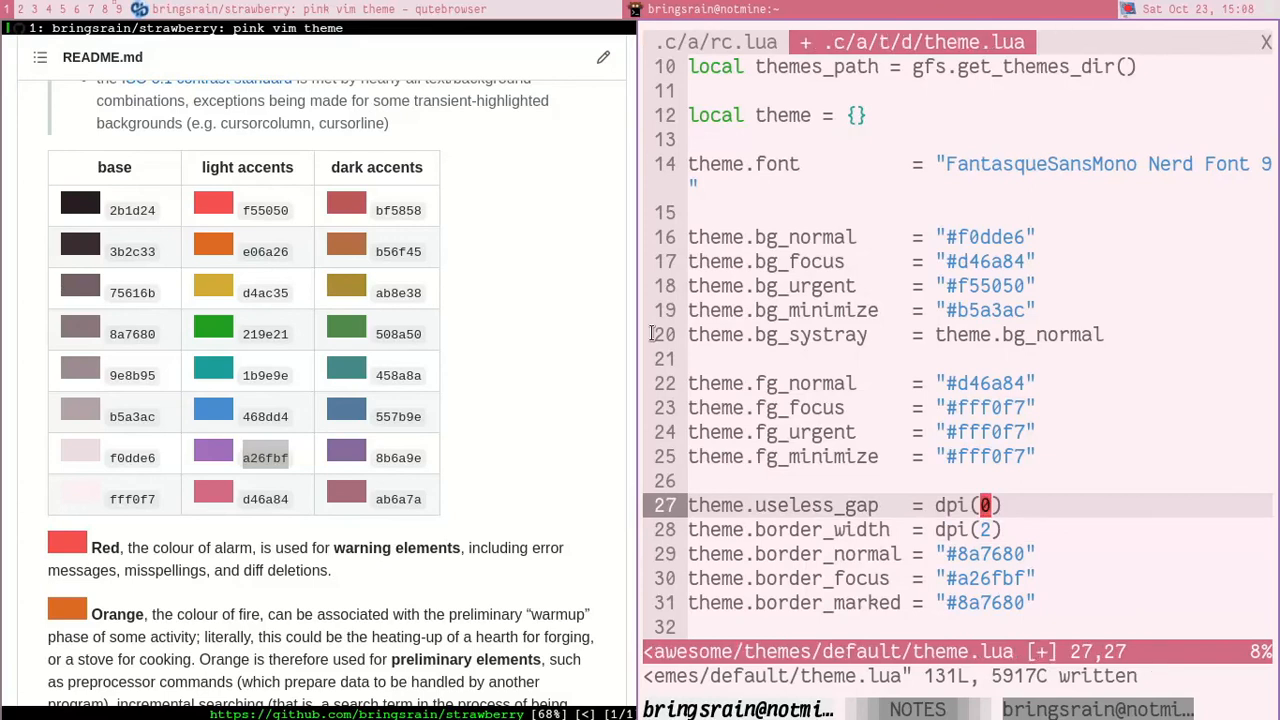
text(:w)
key(Return)
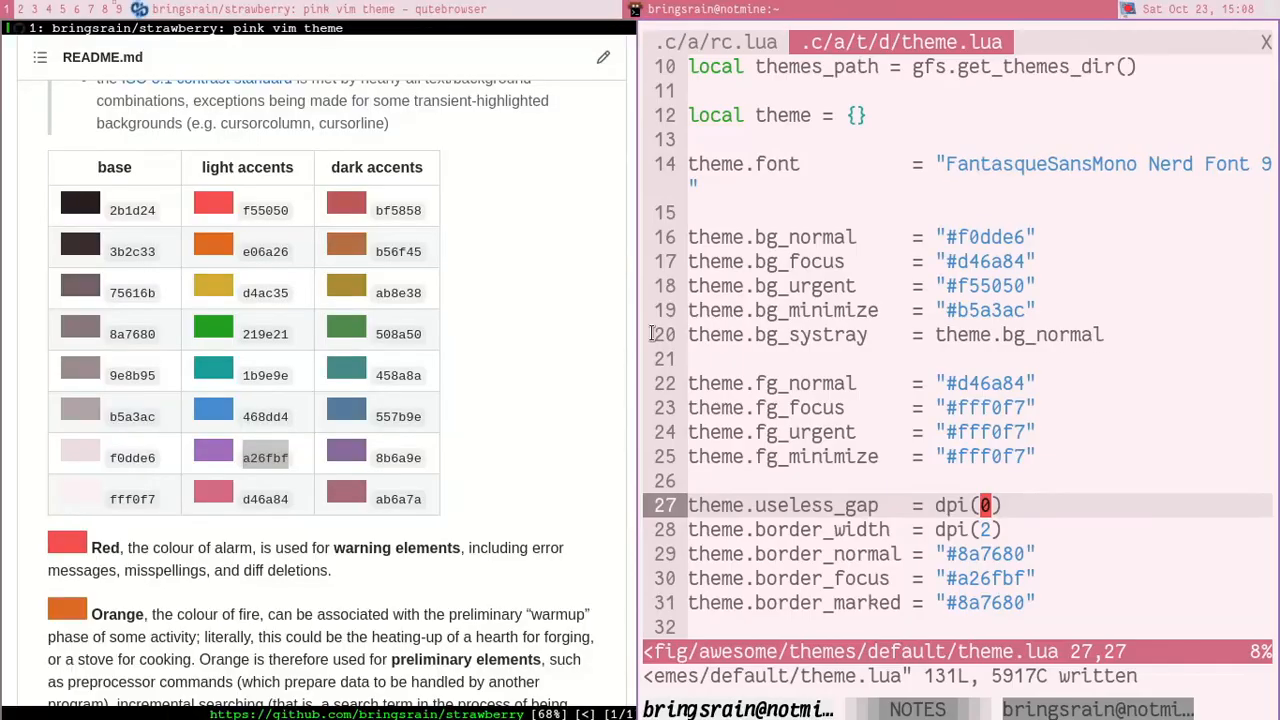
Step: Cycle focus between the tiled browser and terminal windows to compare the focused and unfocused borders
key(super+j)
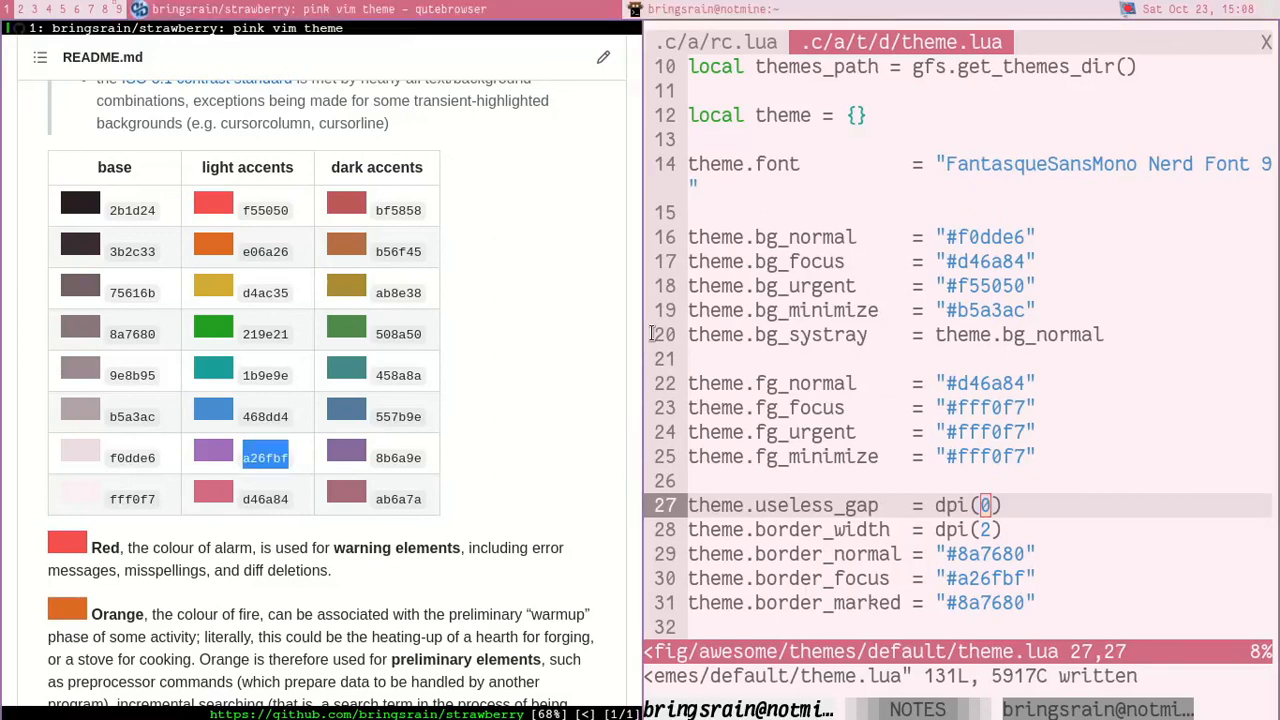
key(super+j)
key(super+j)
key(super+j)
key(super+j)
key(super+j)
key(super+j)
key(super+j)
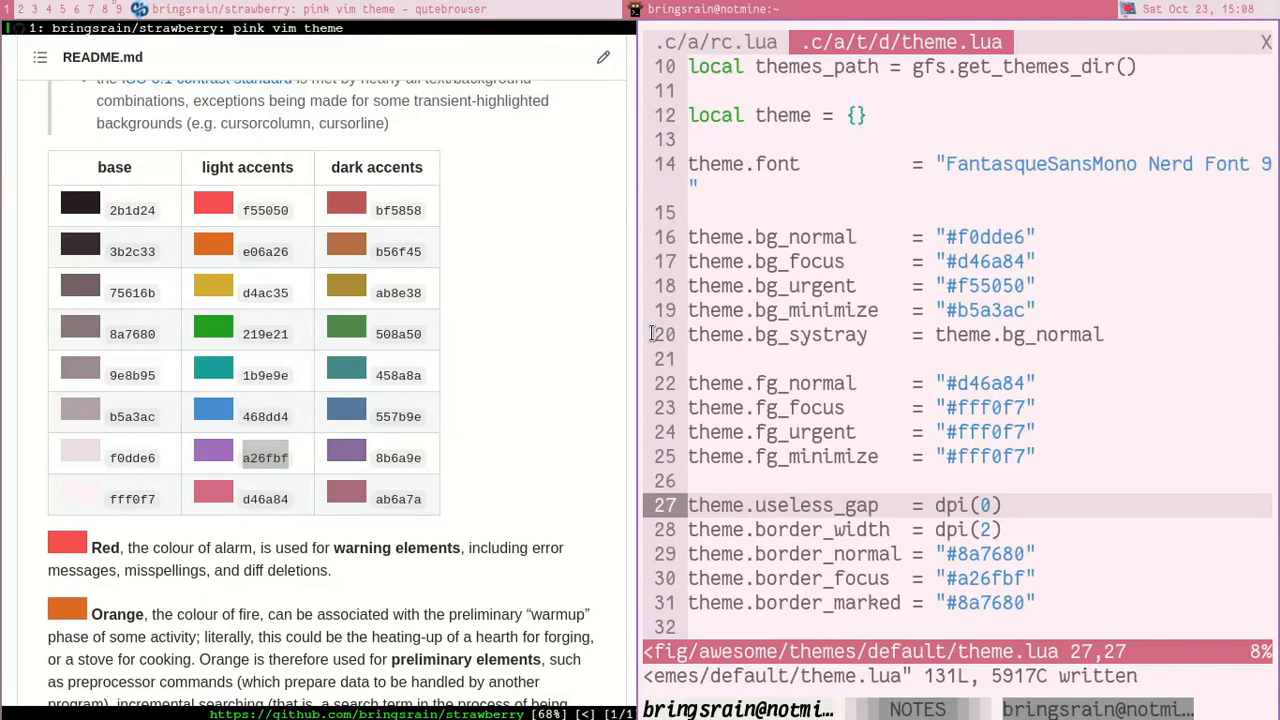
key(super+j)
key(super+j)
key(super+j)
key(super+j)
key(super+j)
key(super+j)
Step: Maximize the browser and terminal windows and switch focus between them, ending on the browser
key(super+j)
key(super+m)
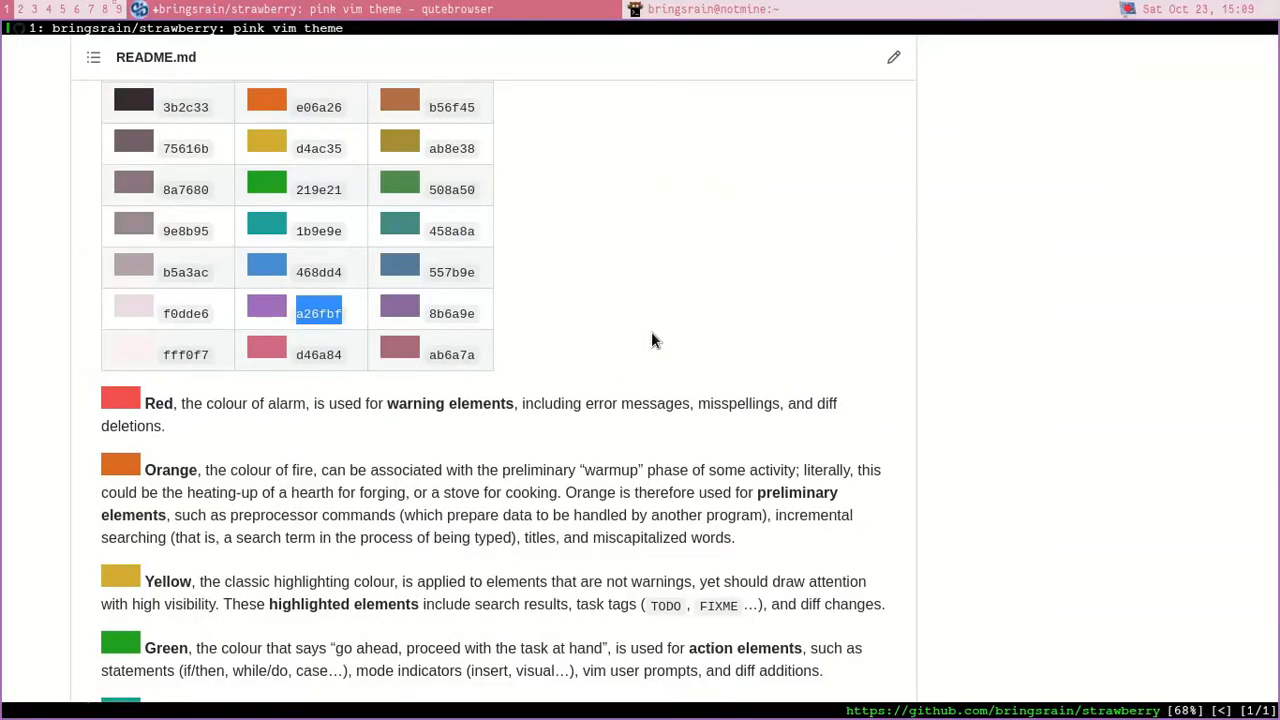
key(super+j)
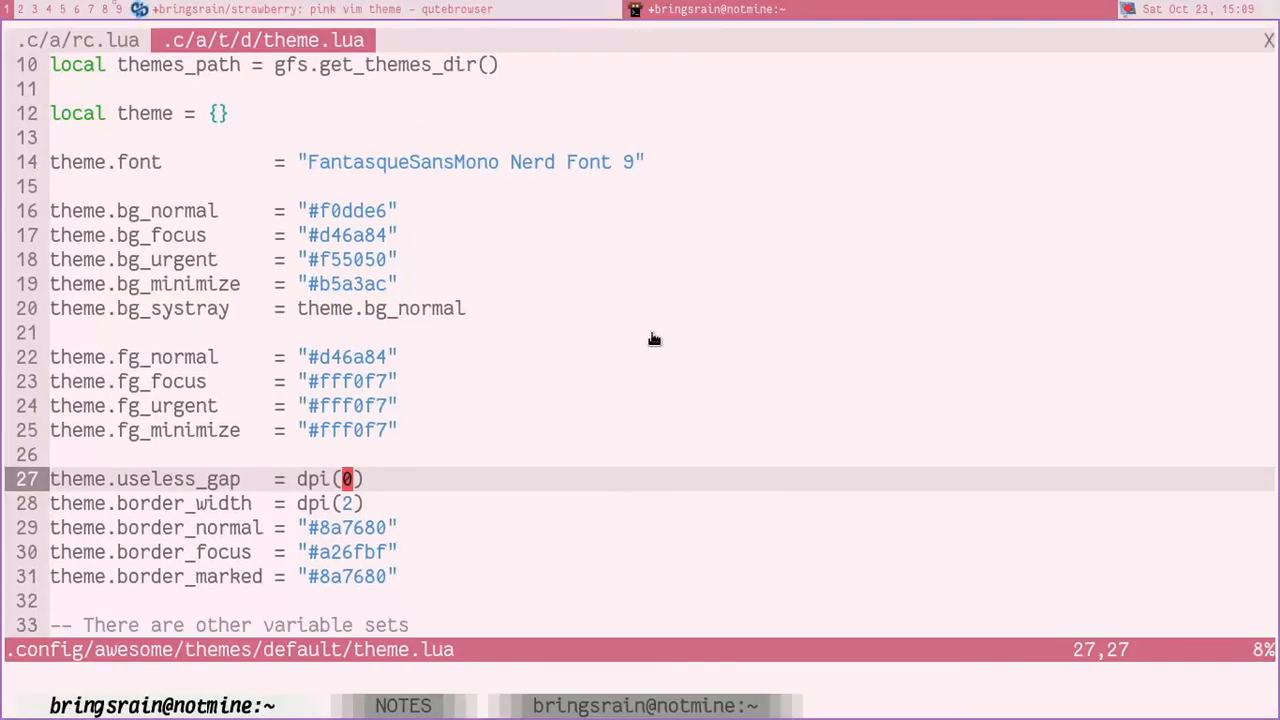
key(super+j)
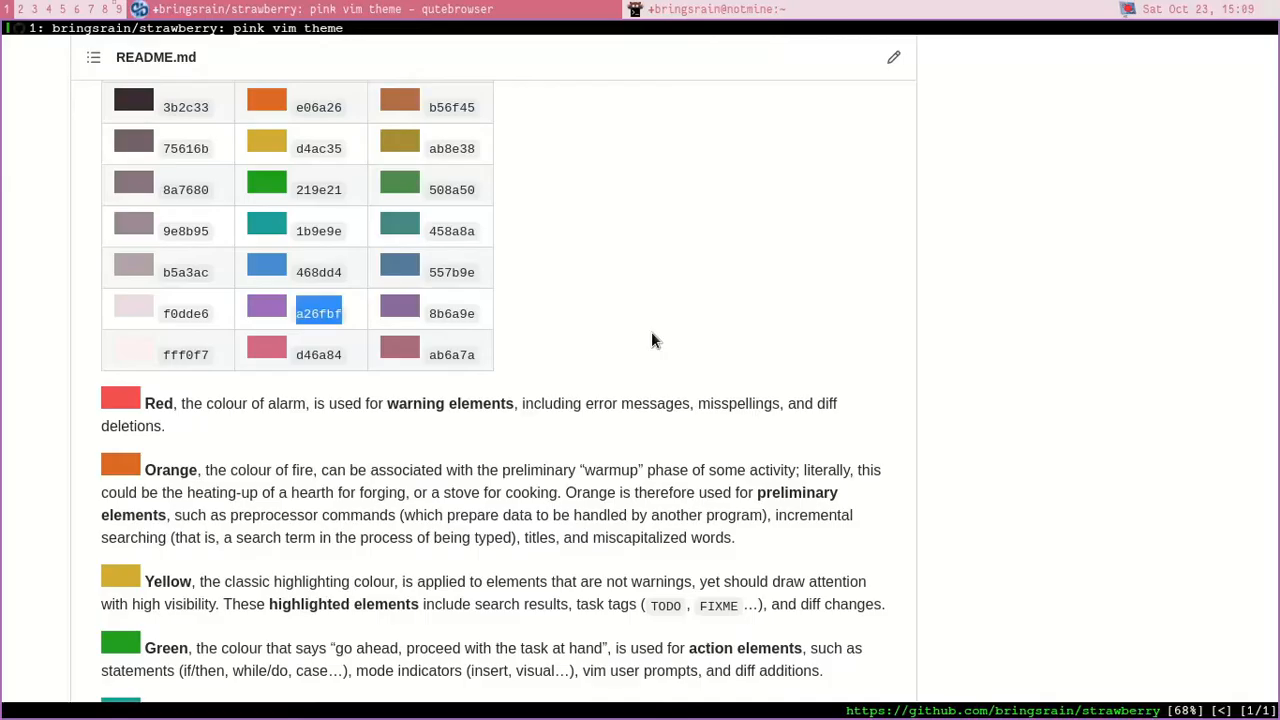
Step: View the wallpaper on empty tag 2, return to tag 1 and focus the terminal
key(super+2)
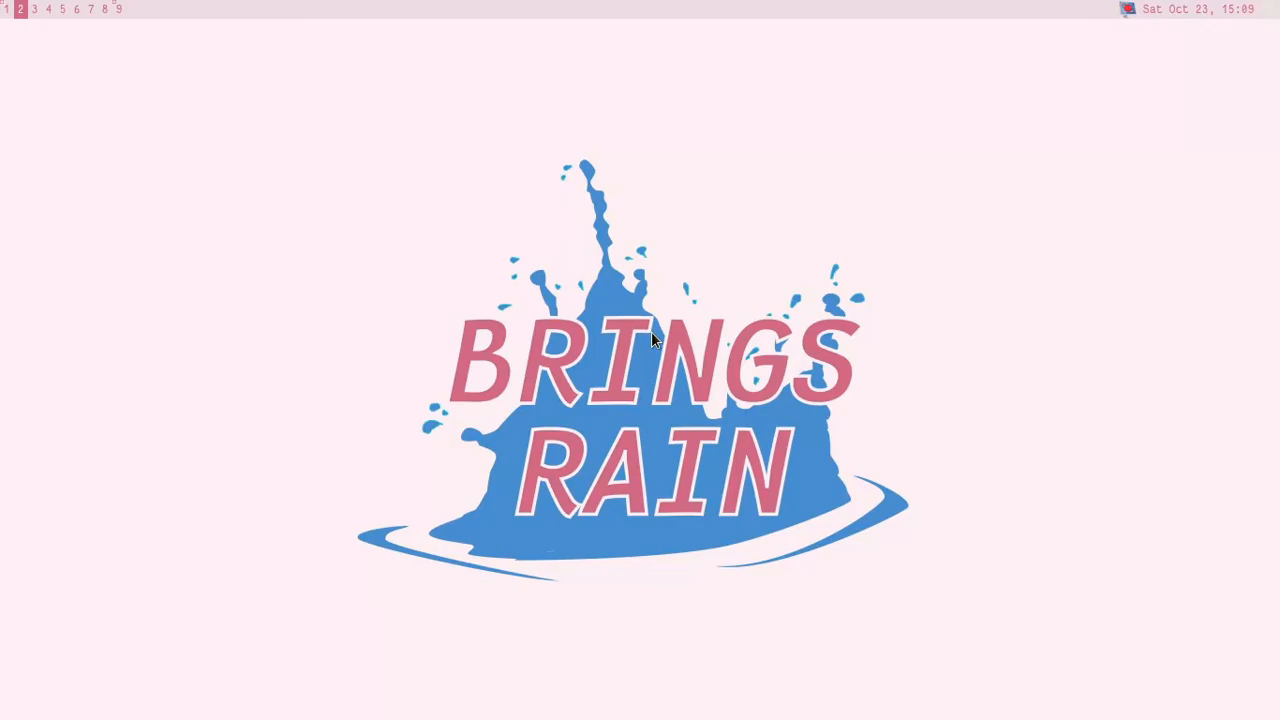
key(super+1)
key(super+j)
Step: Save and close all files open in the editor and clear the terminal
text(:wqa)
key(Return)
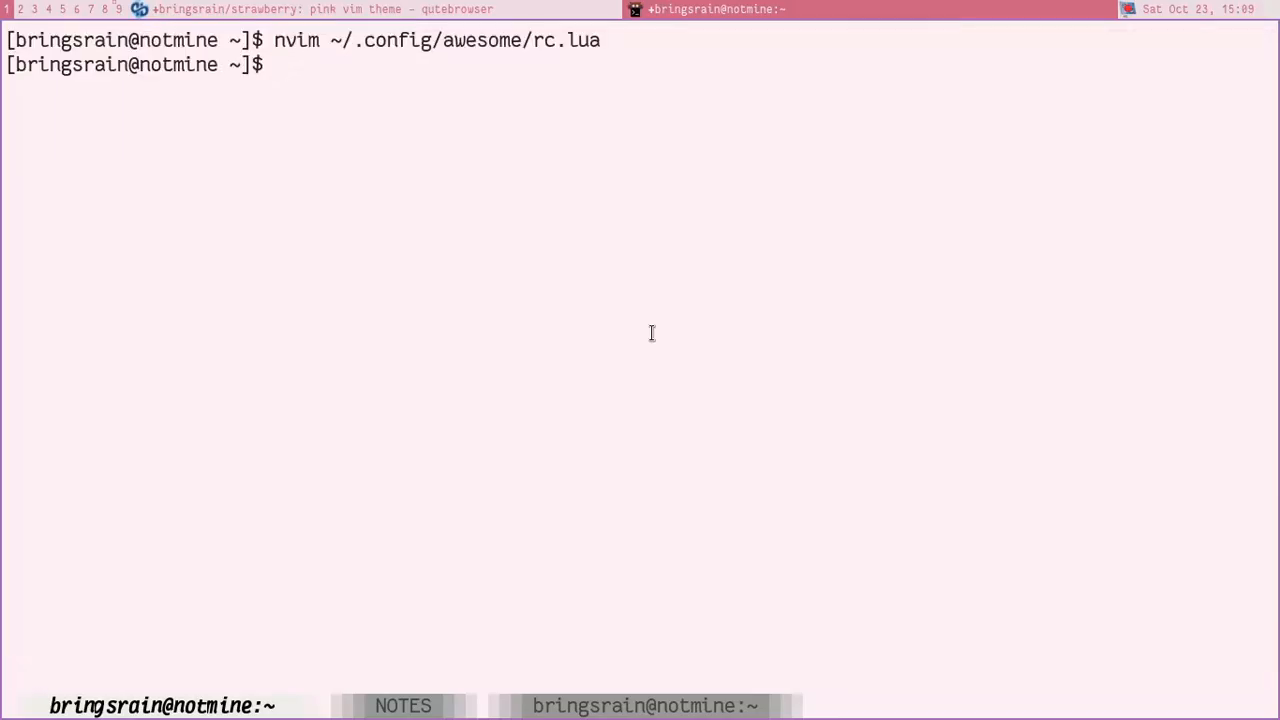
text(clear)
key(Return)
Step: Display the system information with neofetch
text(n)
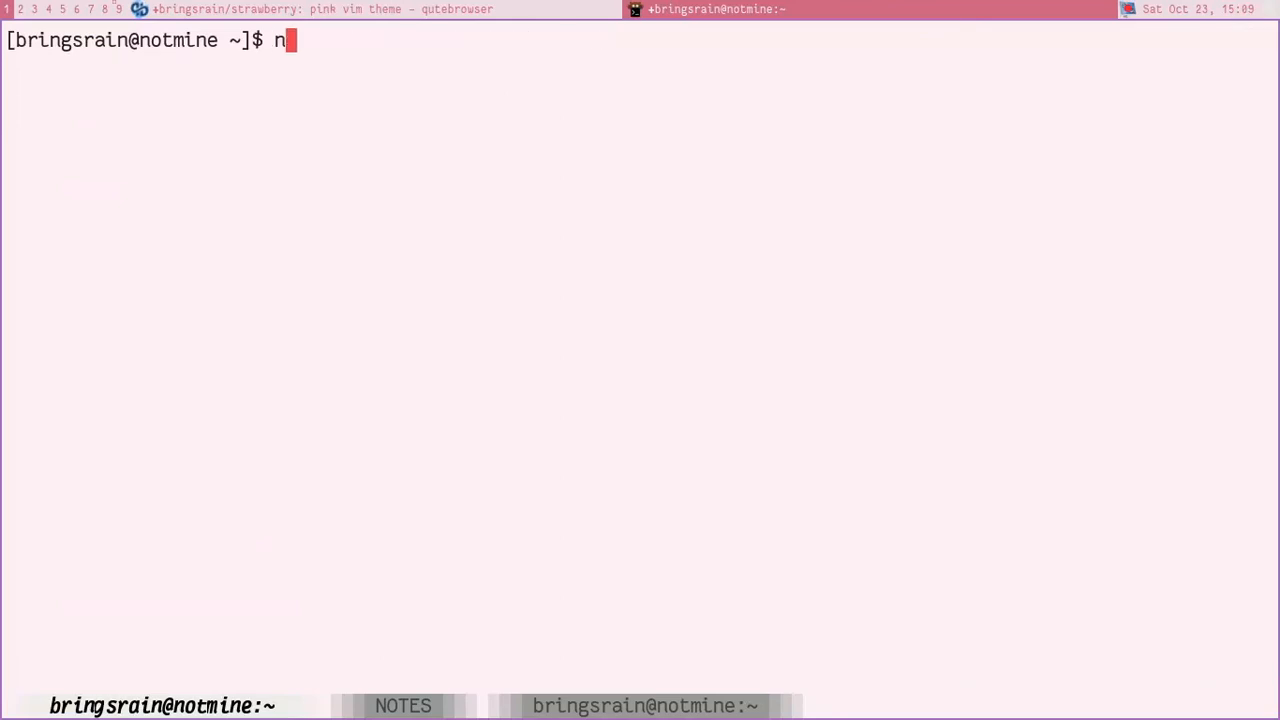
text(eofetch)
key(Return)
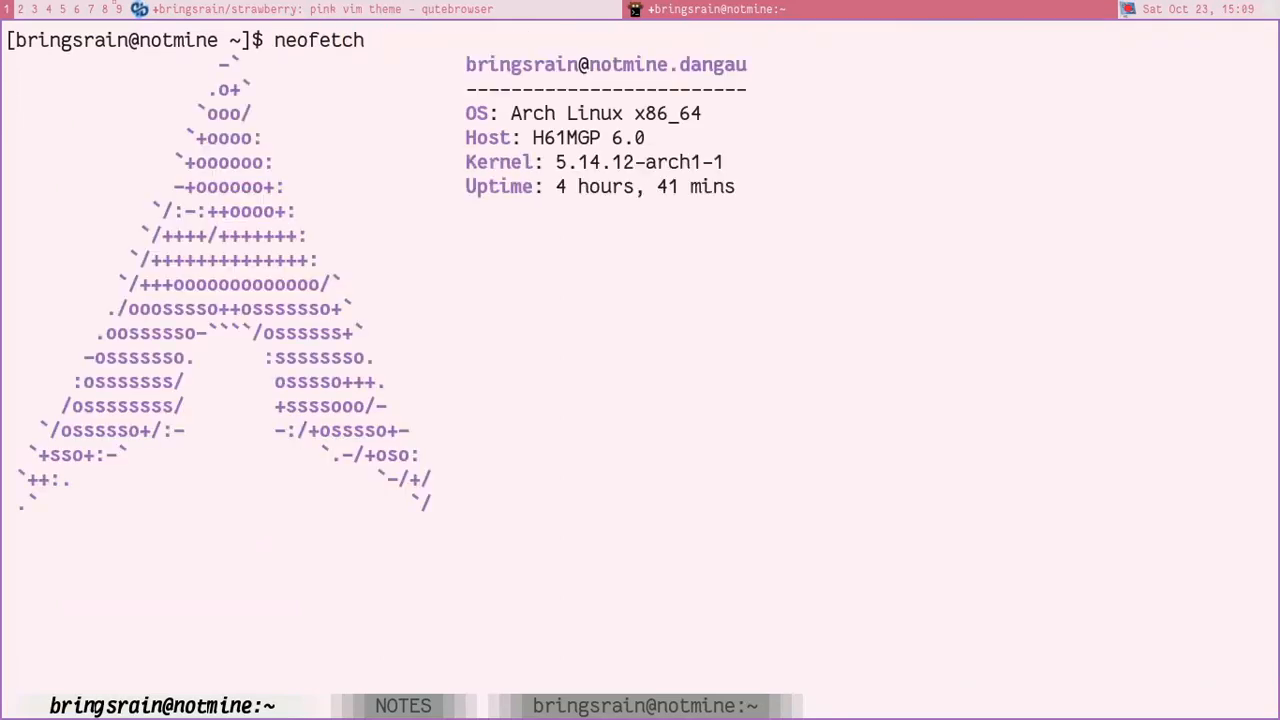